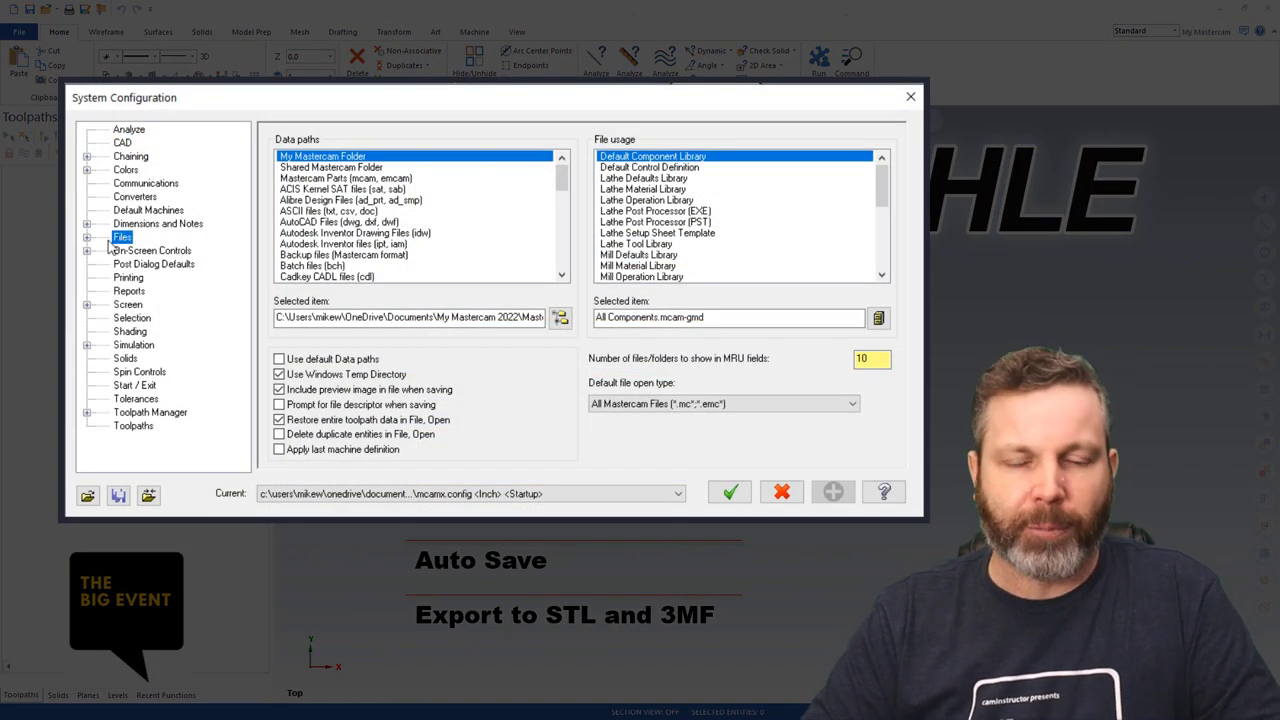
- Enable AutoSave and Mastercam Backup Files in the AutoSave / Backup settings of the system configuration
left_click(87, 237)
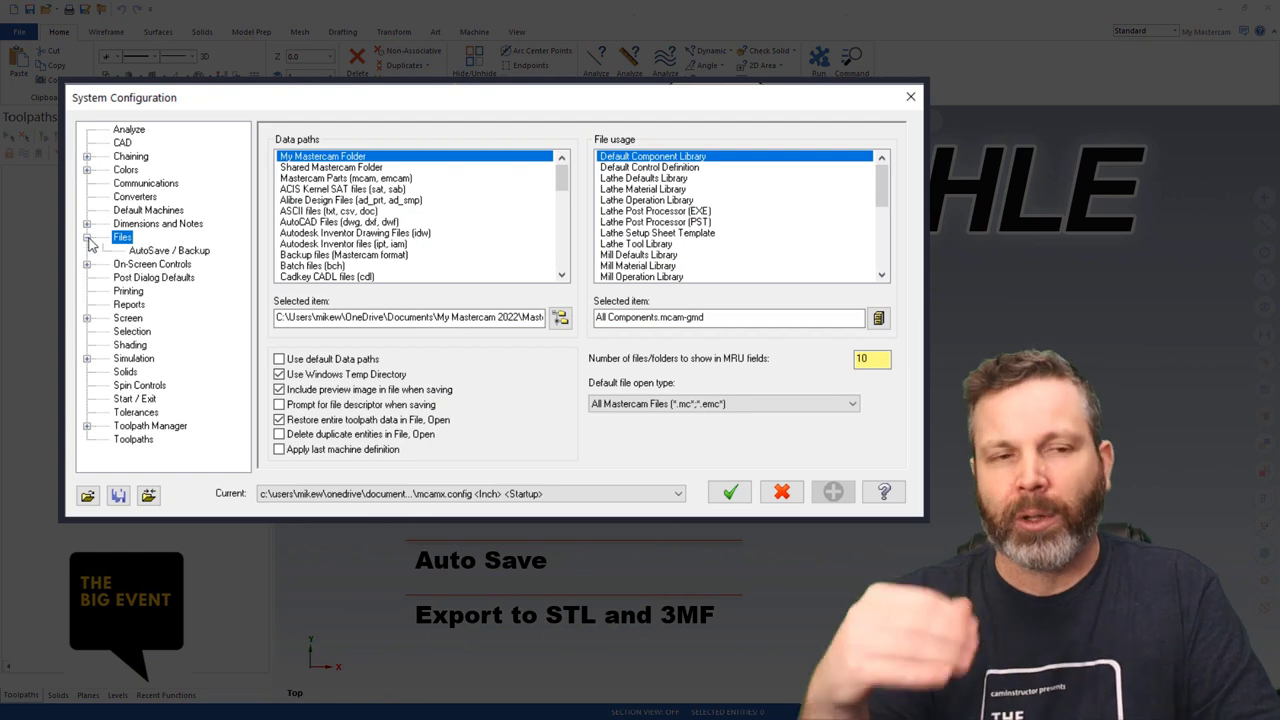
left_click(145, 251)
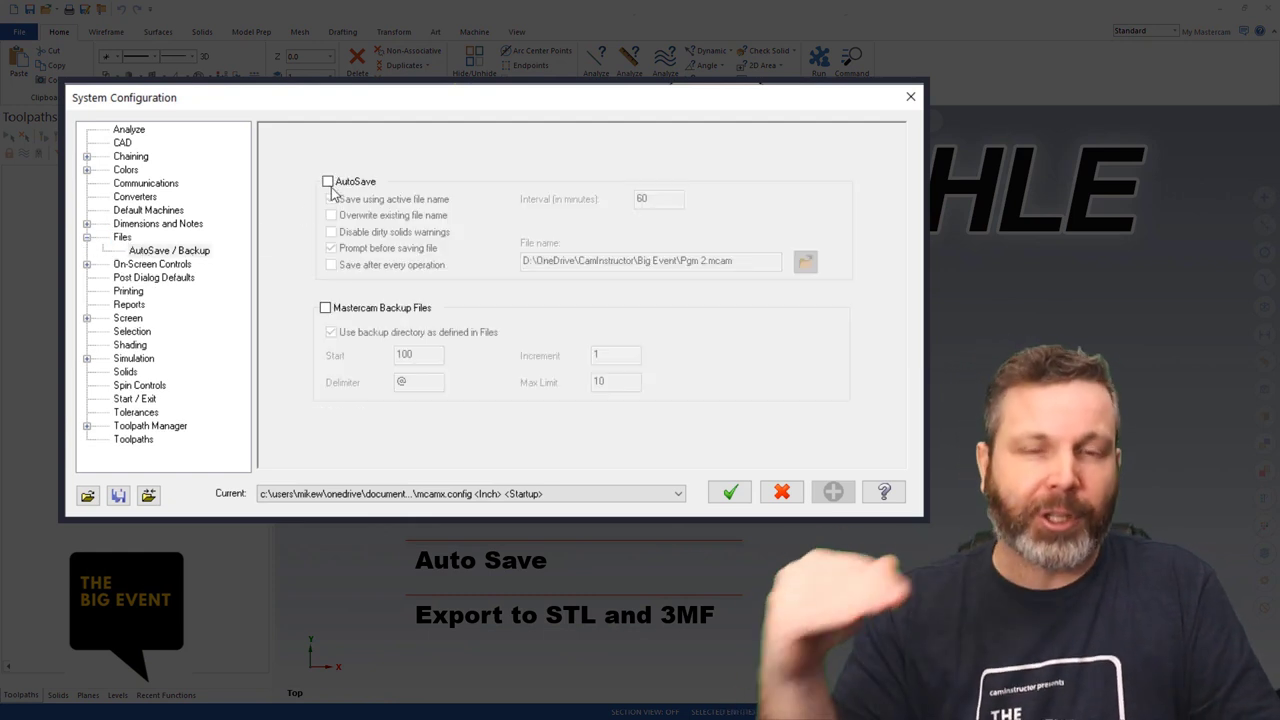
left_click(328, 182)
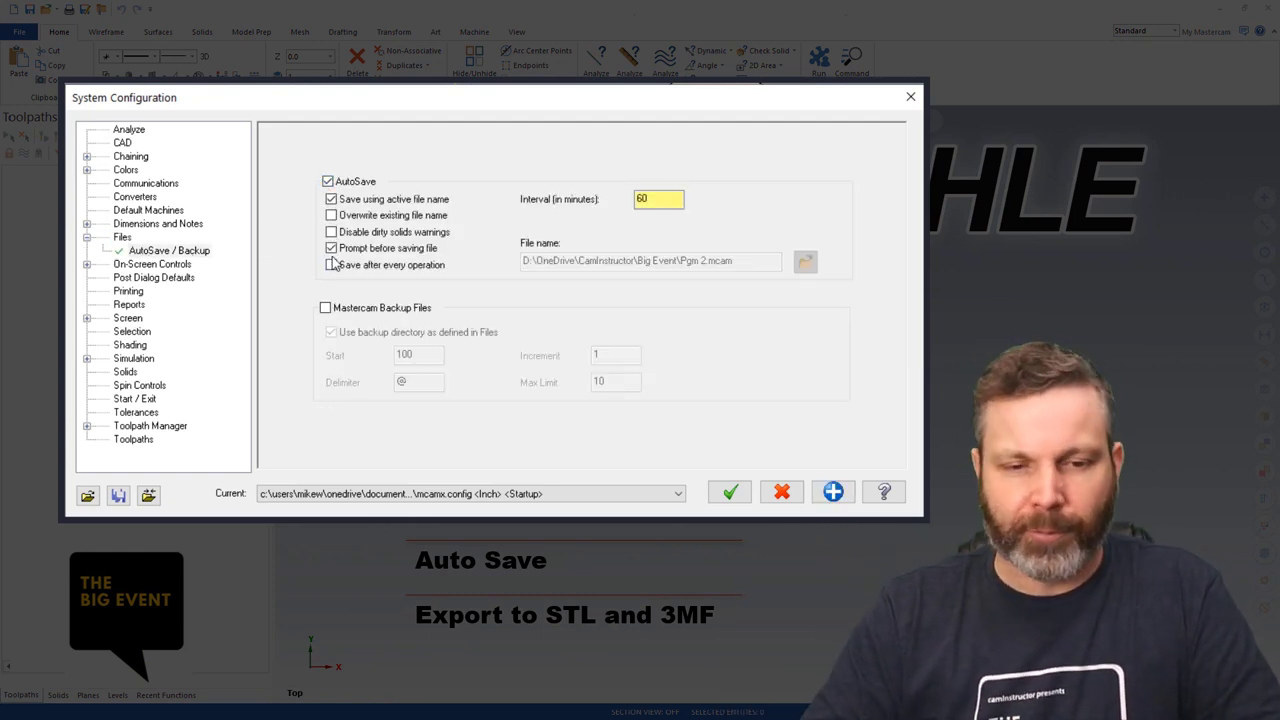
left_click(326, 309)
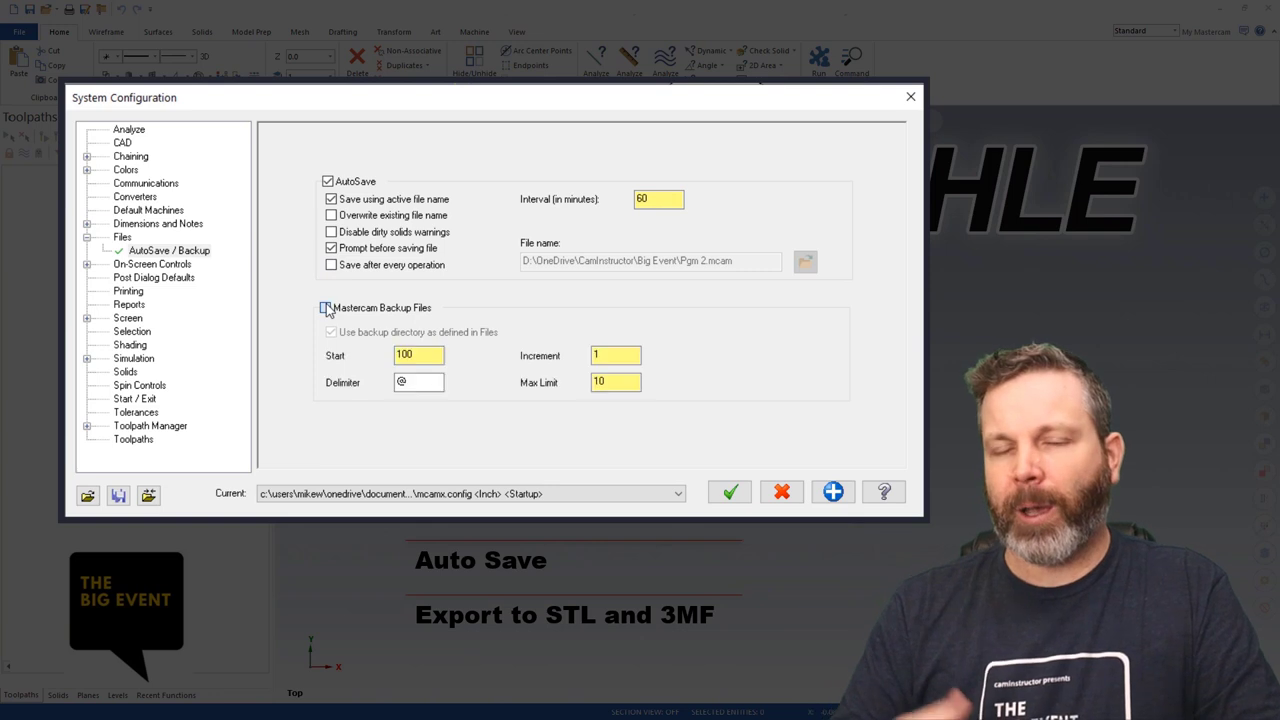
left_click(331, 199)
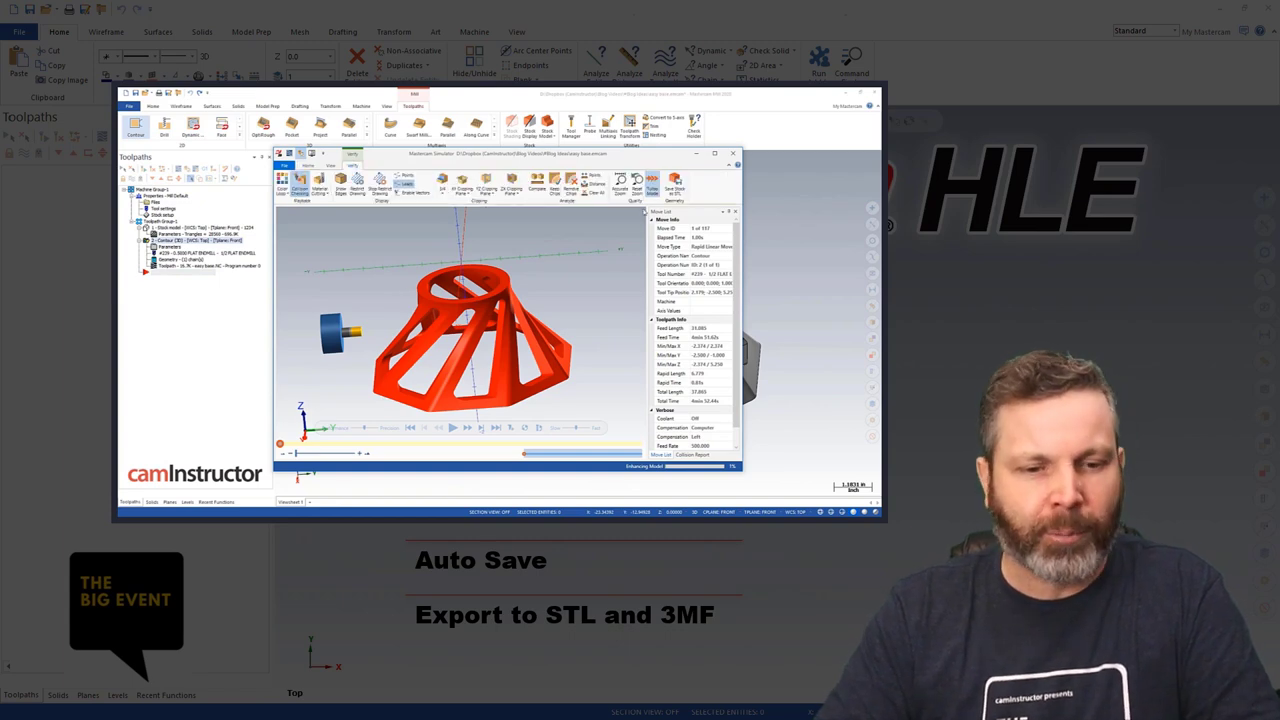
- Save the verified stock of the part as an STL from the simulator
left_click(675, 184)
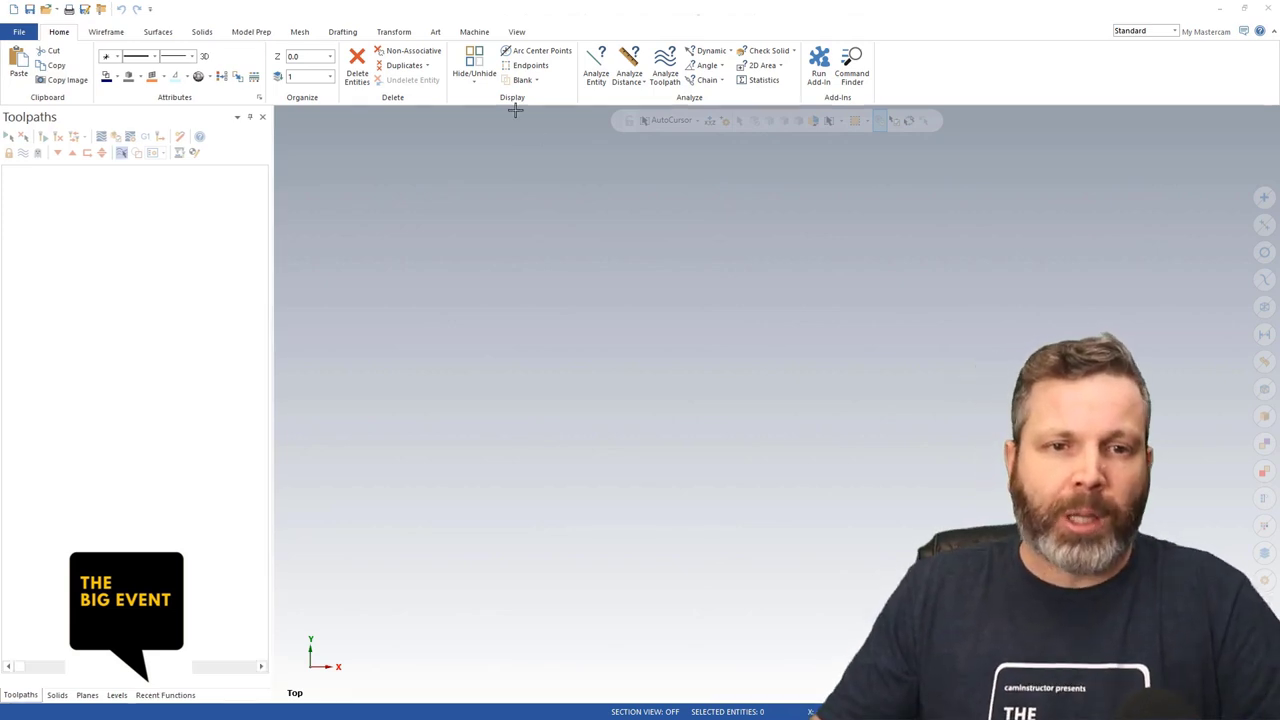
- Add a default mill machine to the file
left_click(471, 34)
left_click(18, 88)
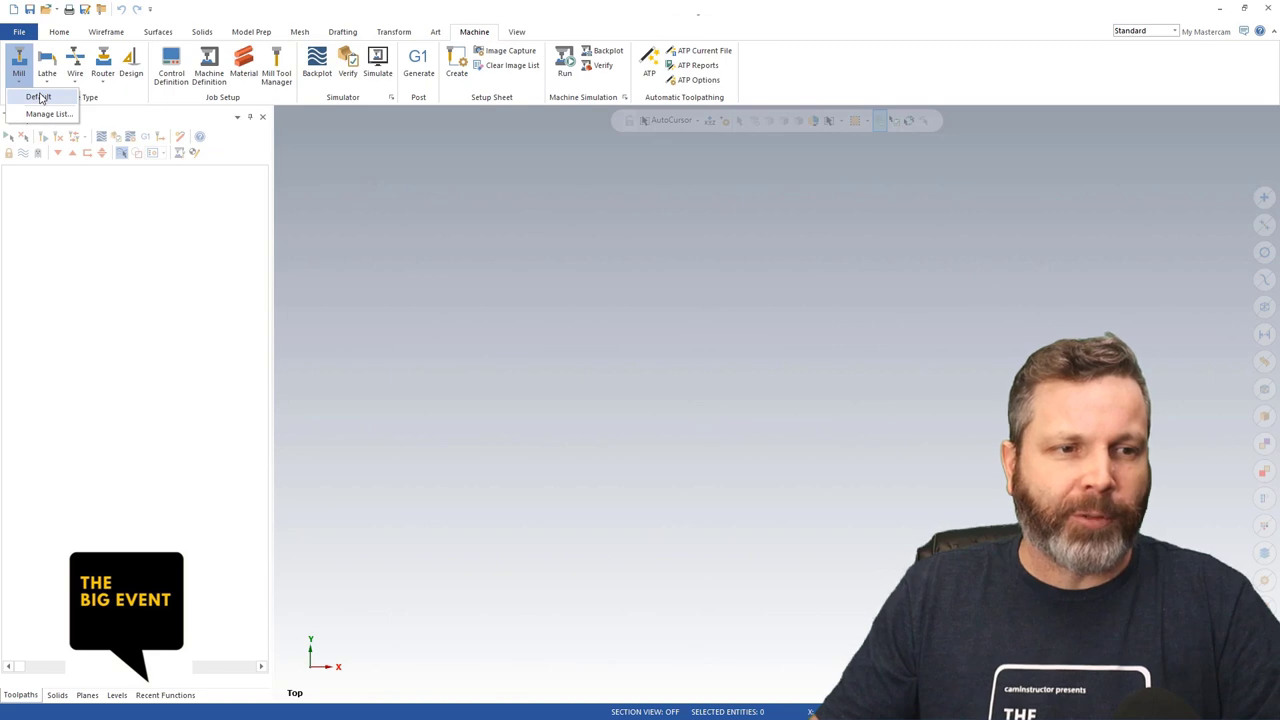
left_click(40, 98)
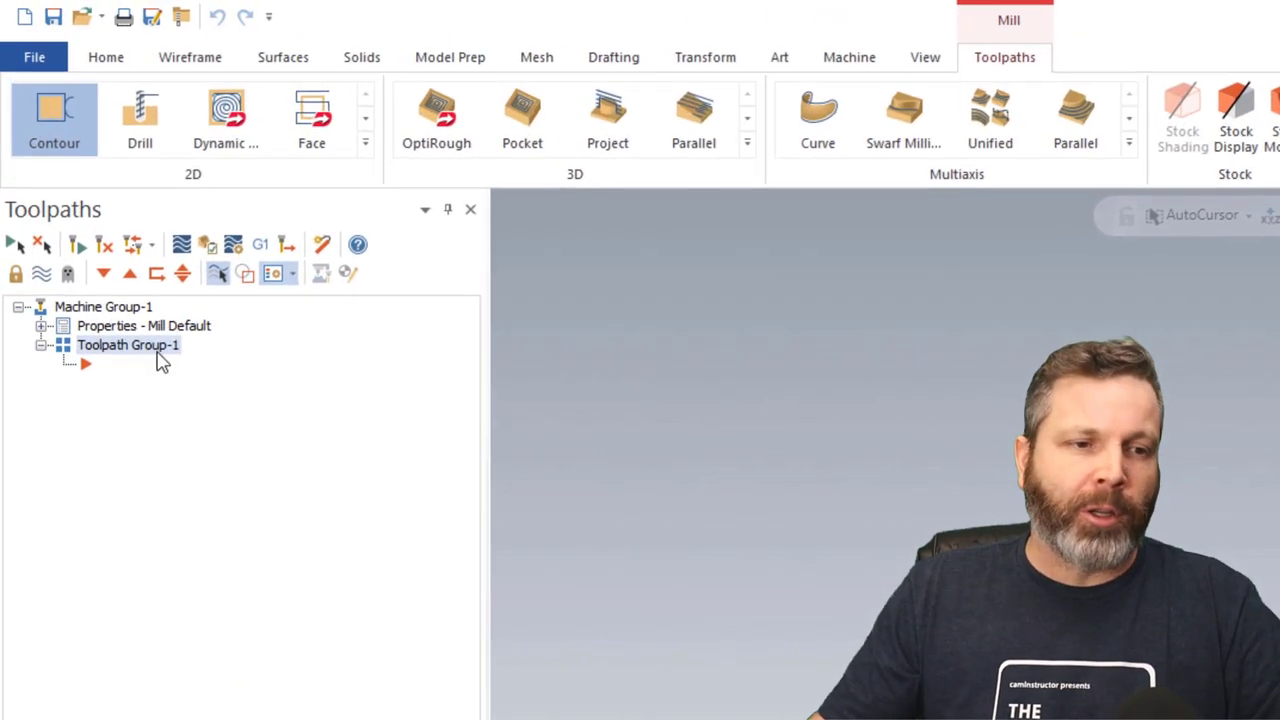
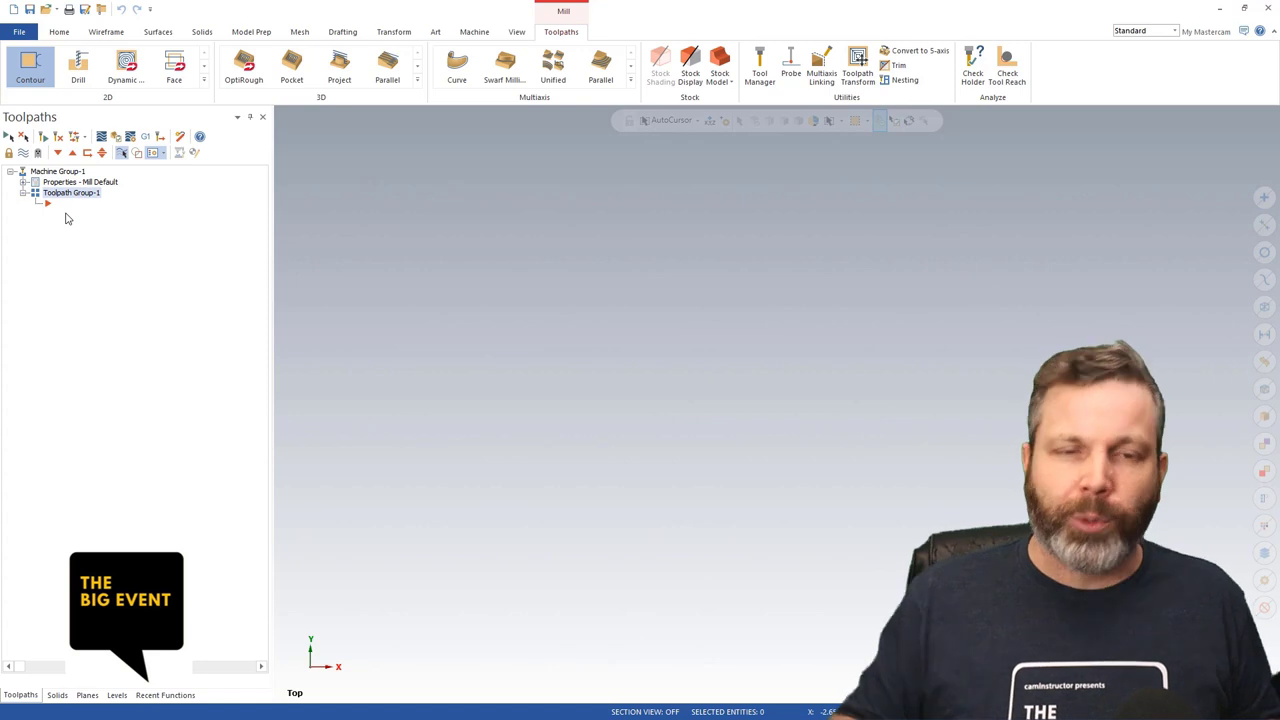
- Draw a single slightly inclined line in the top view with Line Endpoints
left_click(106, 31)
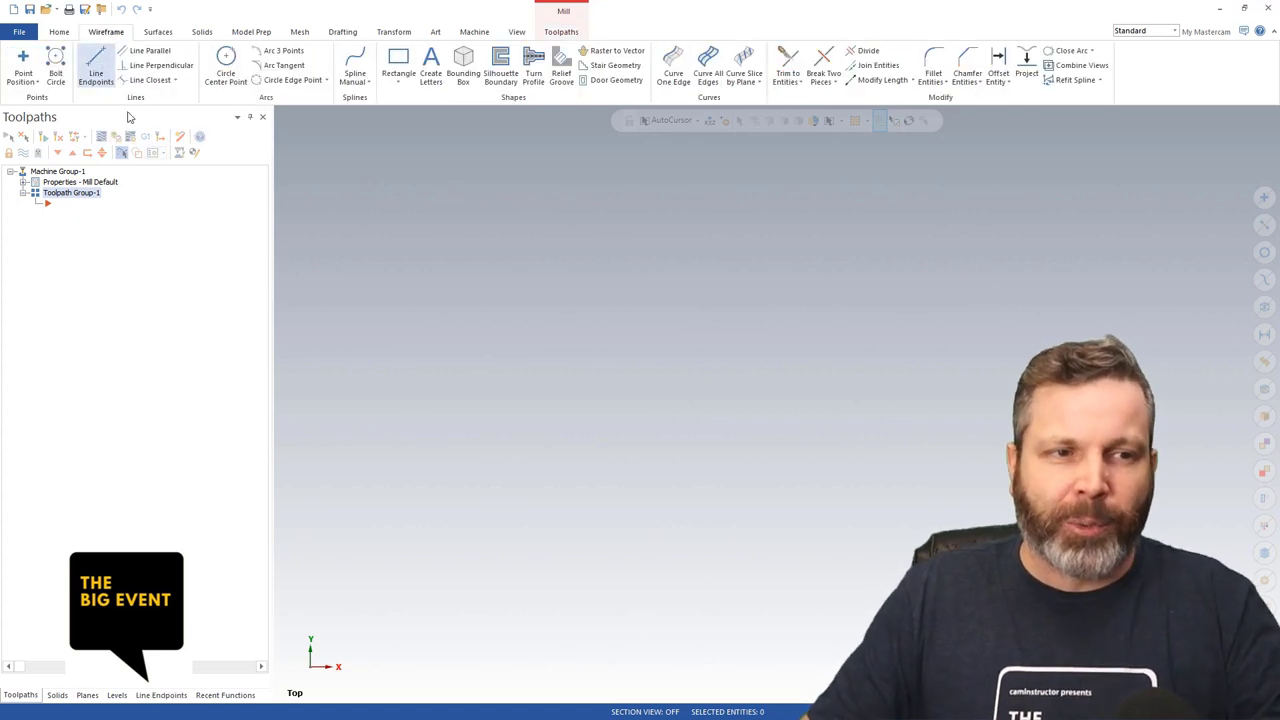
left_click(105, 85)
left_click(568, 371)
left_click(1032, 317)
left_click(235, 141)
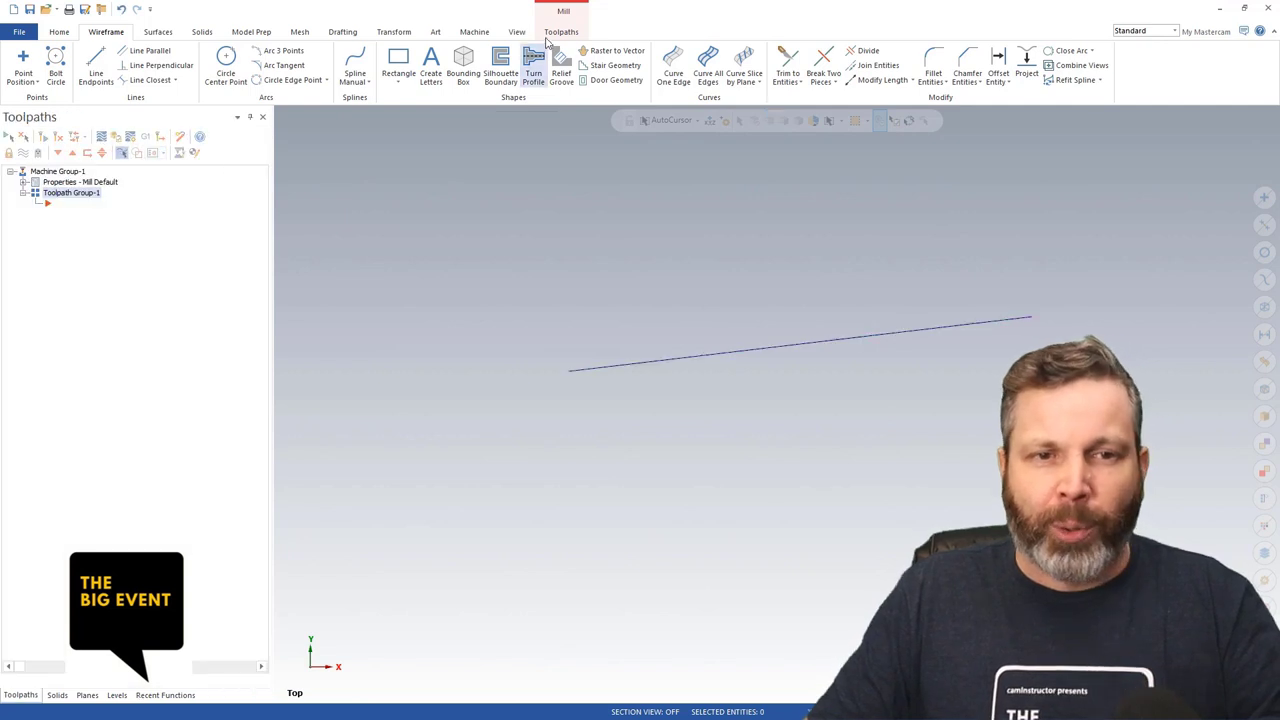
- Create a 2D Contour toolpath along the inclined line with the 1/2 flat endmill
left_click(551, 33)
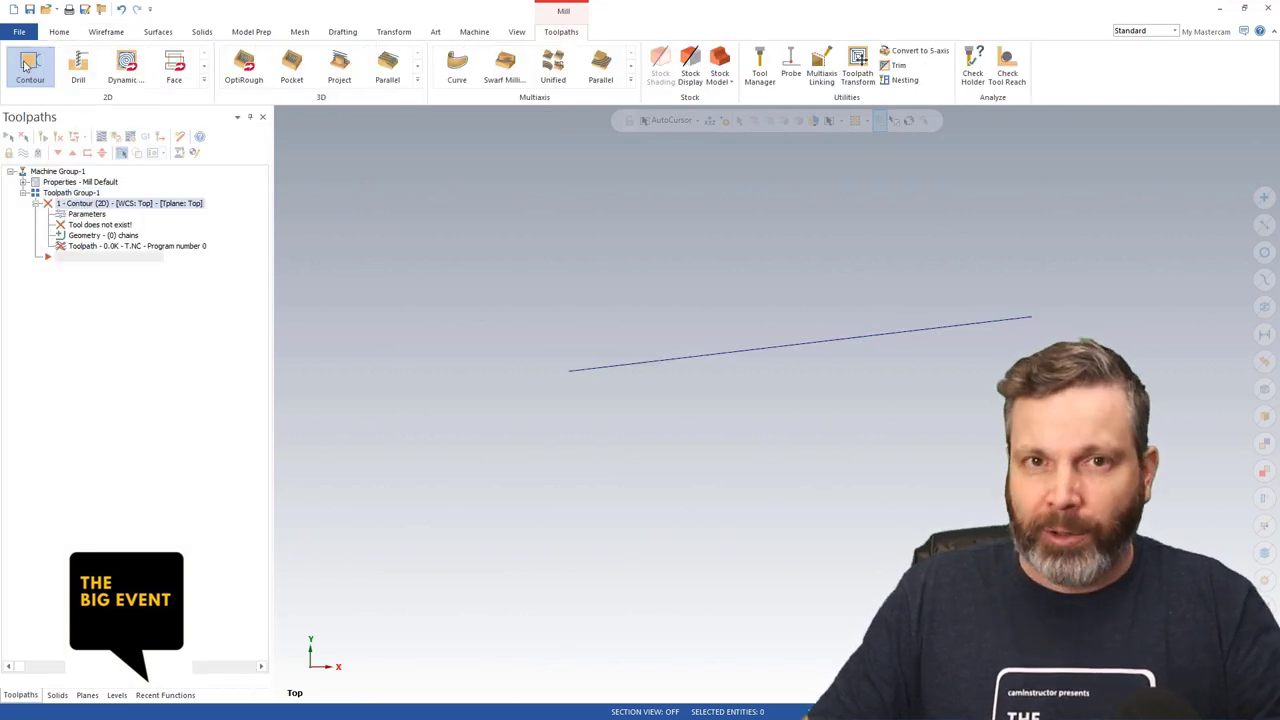
left_click(29, 67)
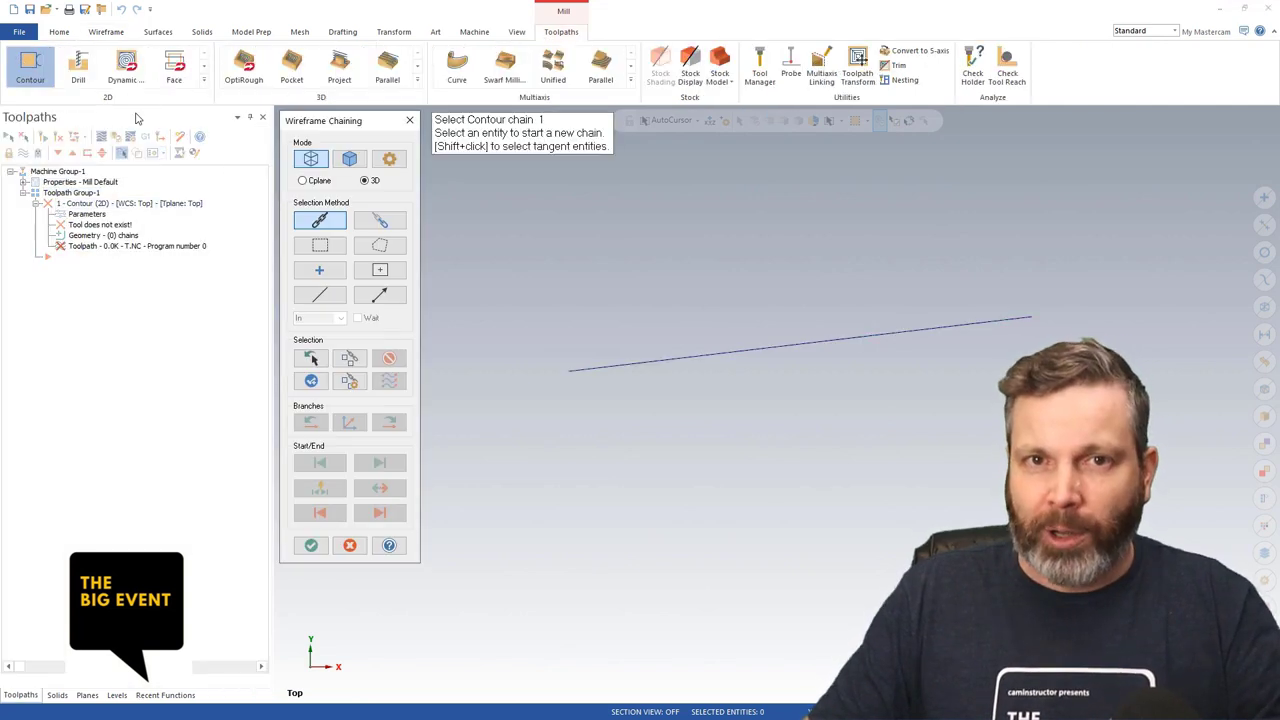
left_click(585, 367)
left_click(311, 545)
left_click(566, 578)
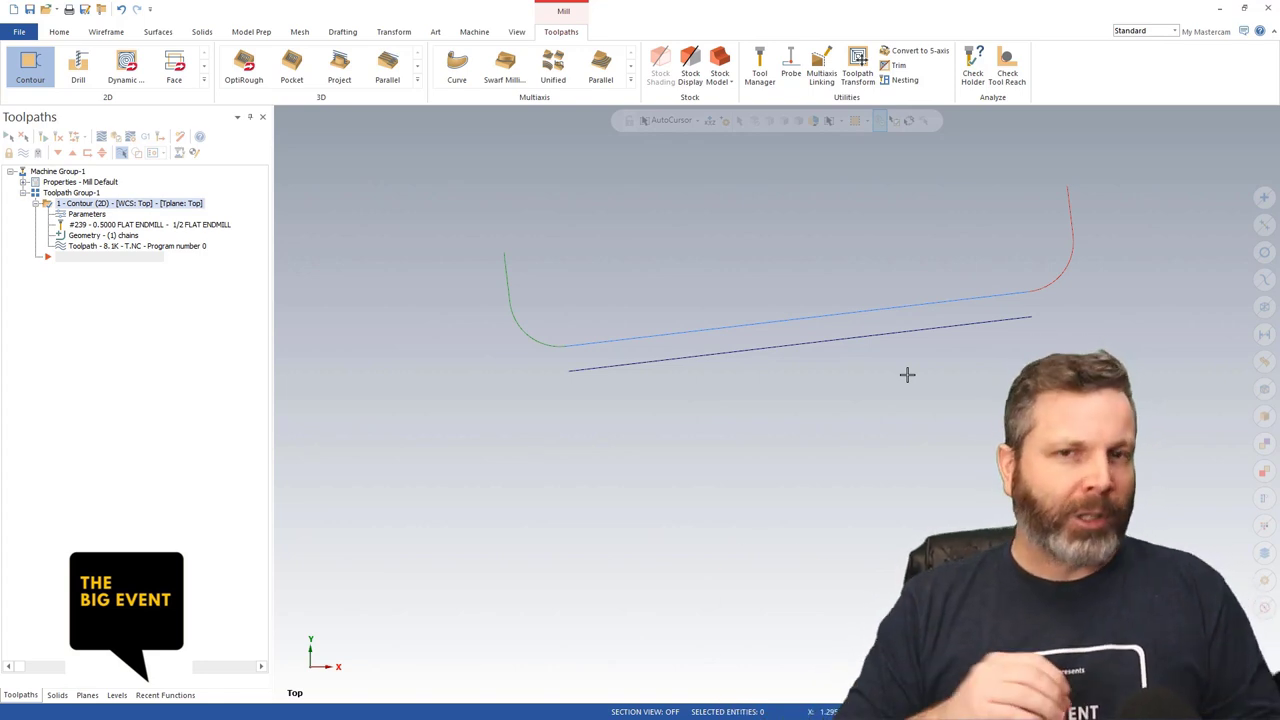
- Make the Solid Skewed level visible and return to the list of toolpaths
left_click(106, 31)
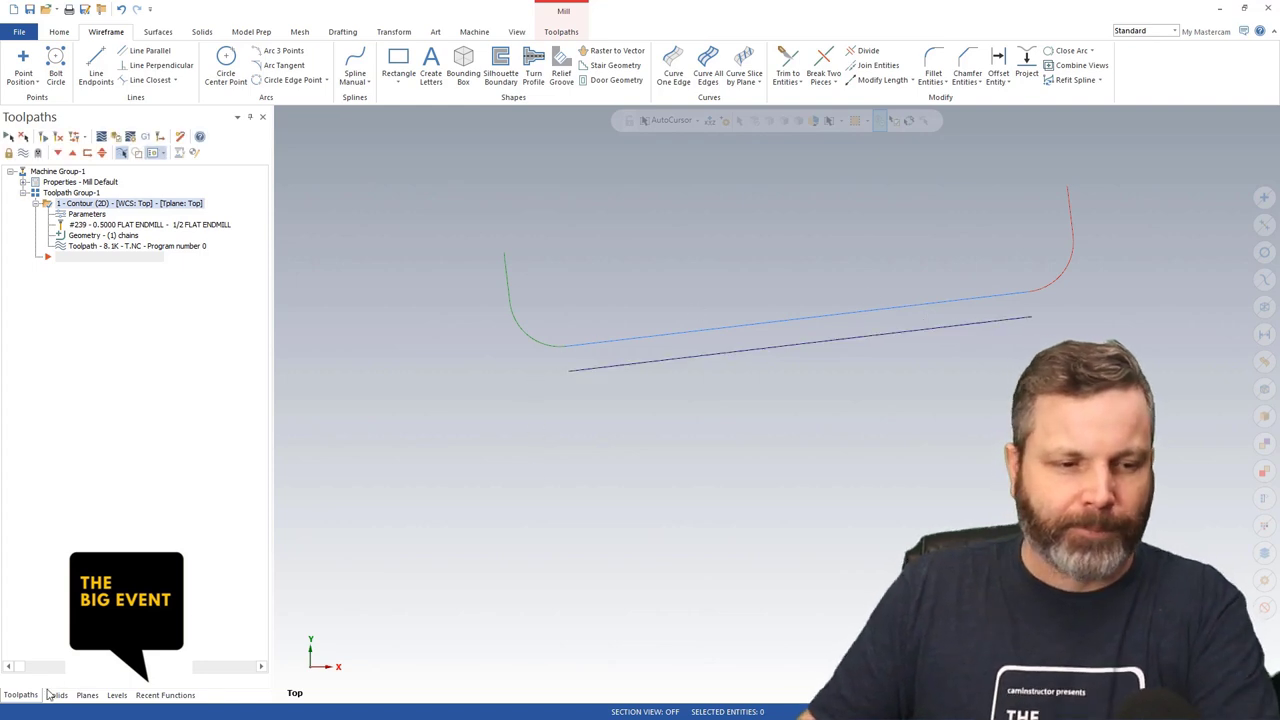
left_click(117, 695)
middle_click_drag(823, 528, 903, 445)
left_click(22, 695)
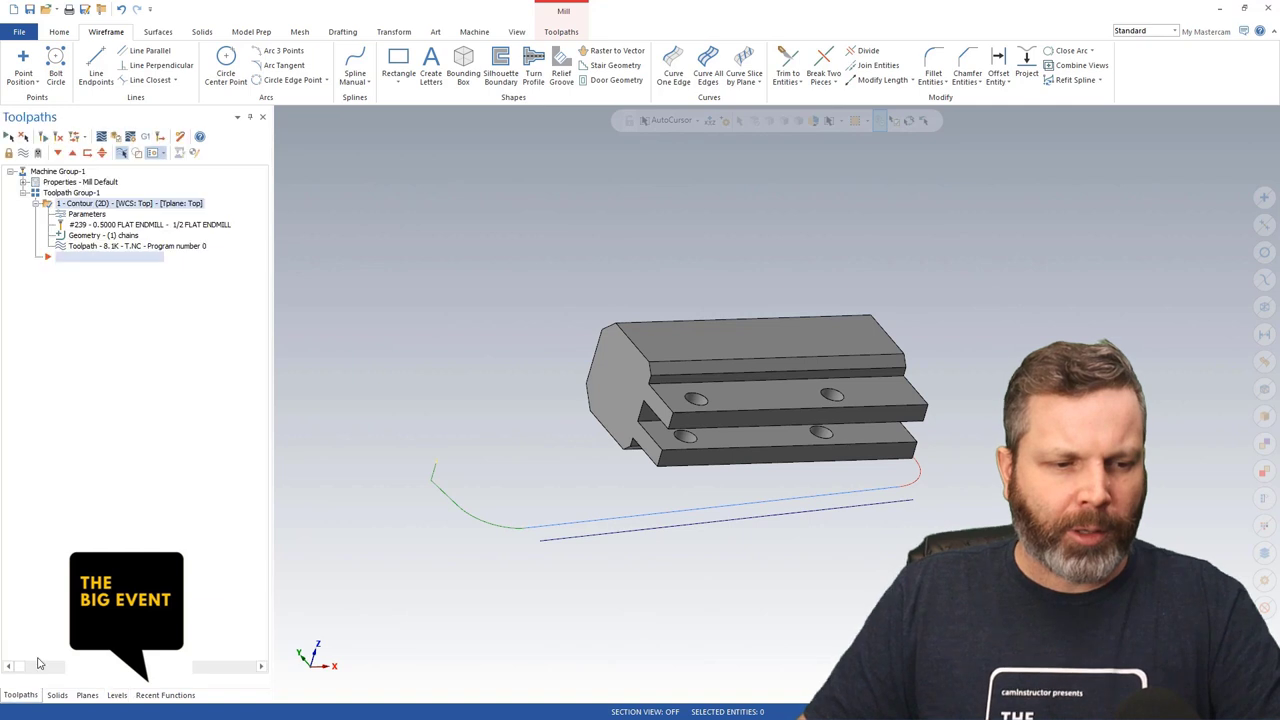
- Start a second Contour toolpath and chain a long edge at the solid's step using solid edge selection
left_click(563, 31)
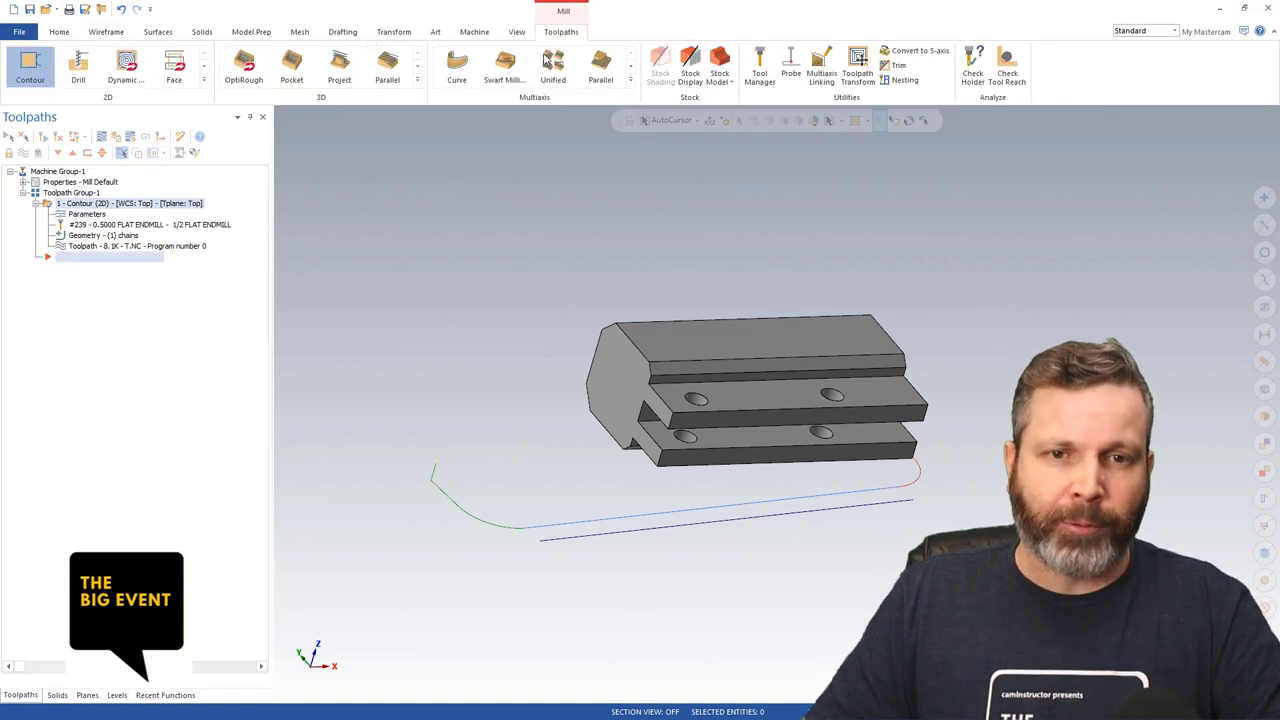
left_click(37, 69)
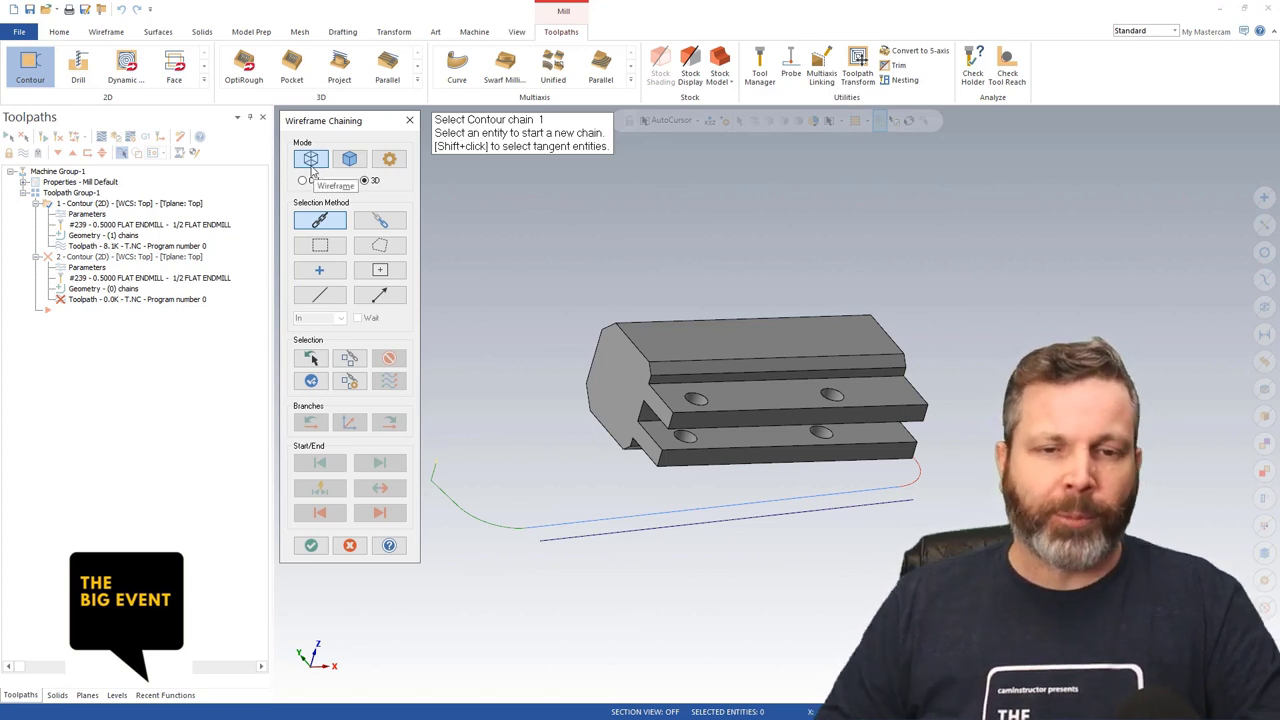
left_click(358, 161)
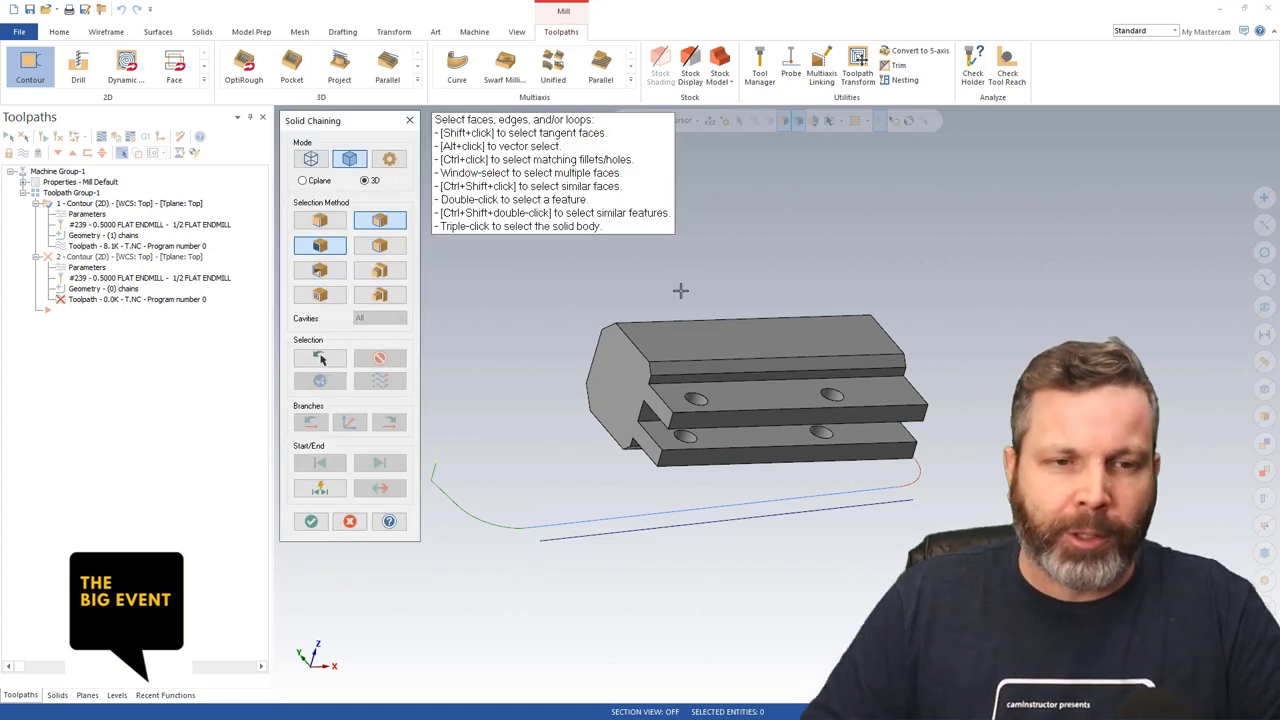
left_click(320, 221)
left_click(749, 371)
left_click(311, 521)
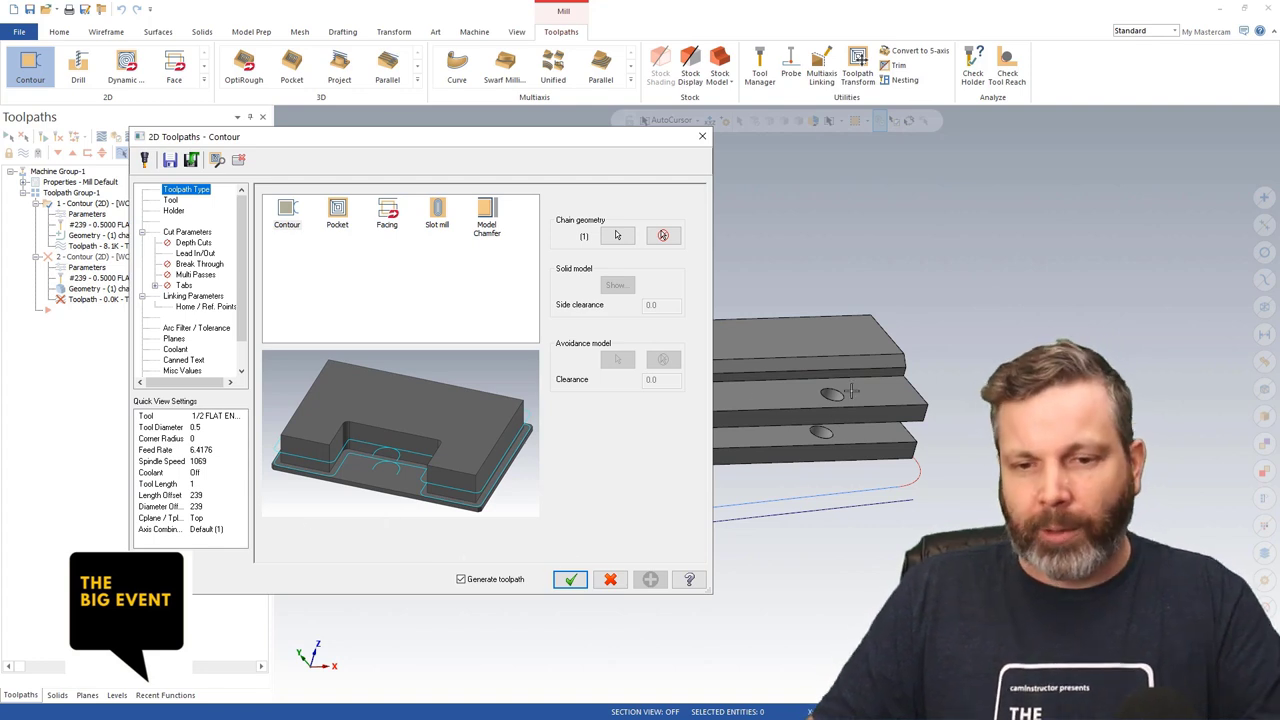
- Set the second contour's compensation direction to Right and generate the toolpath
left_click(190, 231)
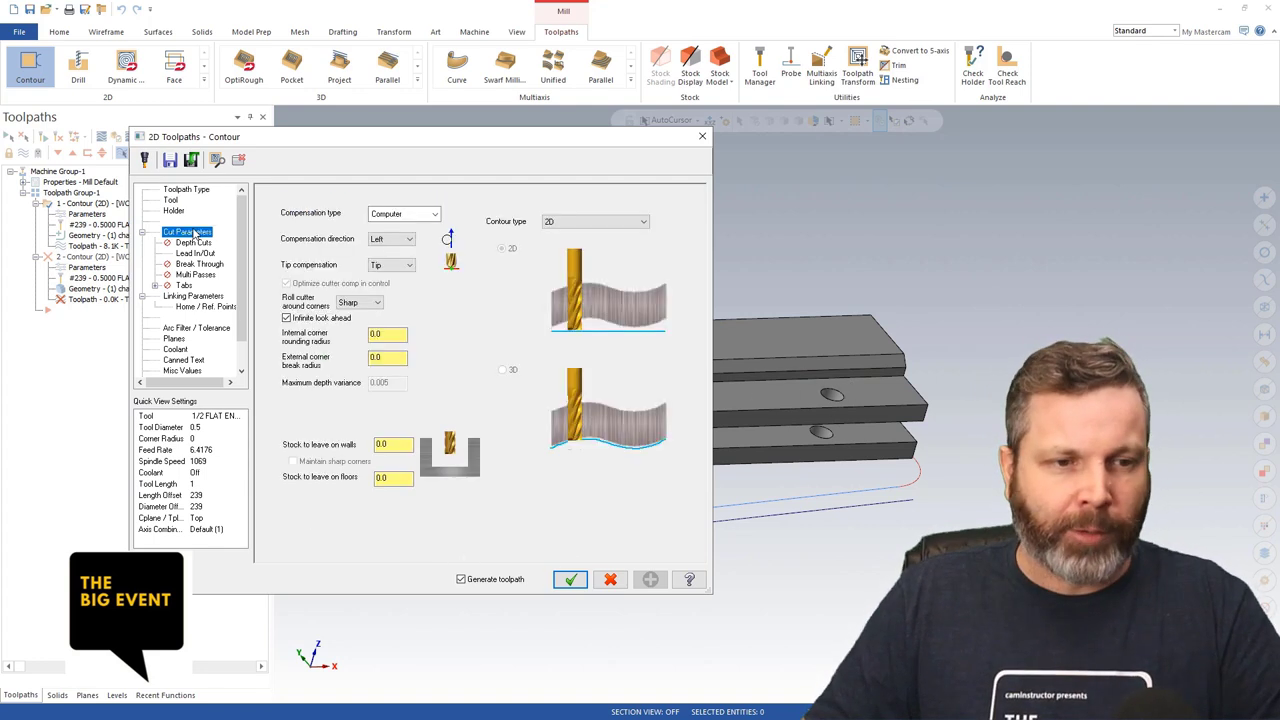
left_click(408, 239)
left_click(400, 261)
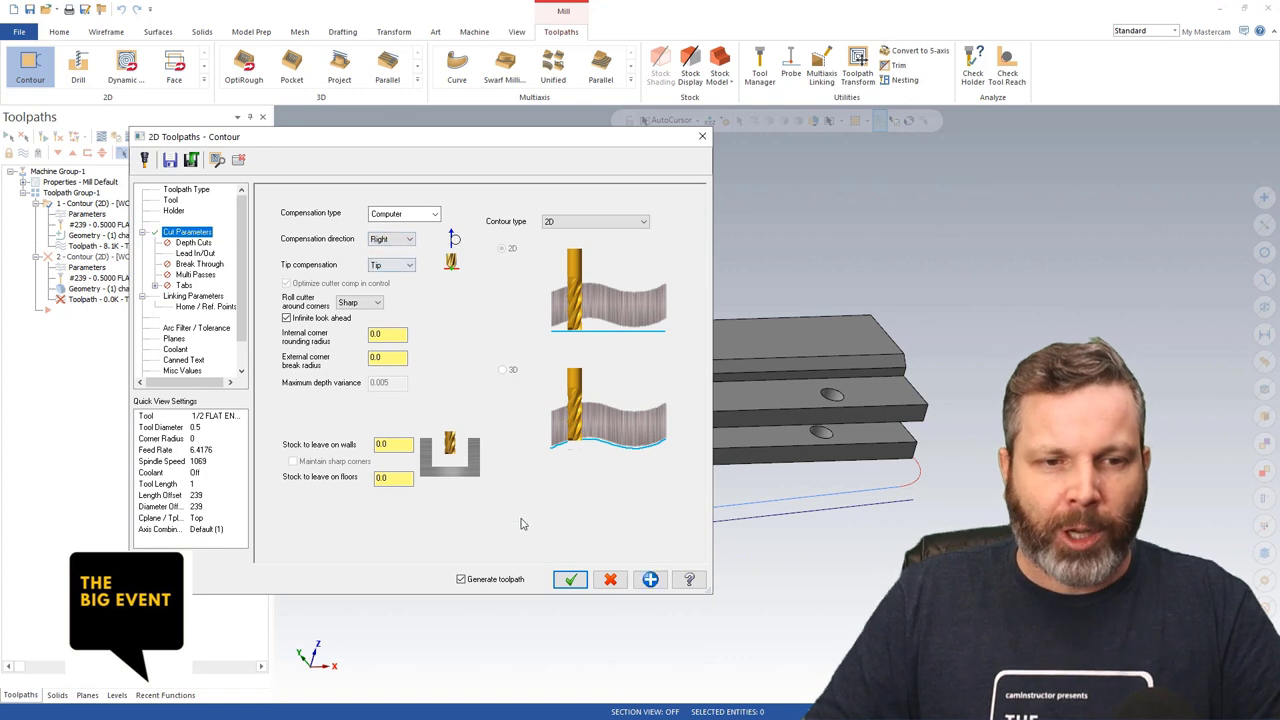
left_click(570, 579)
- Backplot the second contour toolpath and inspect the tool motion along the solid's edge
middle_click_drag(1000, 381, 466, 274)
left_click(124, 152)
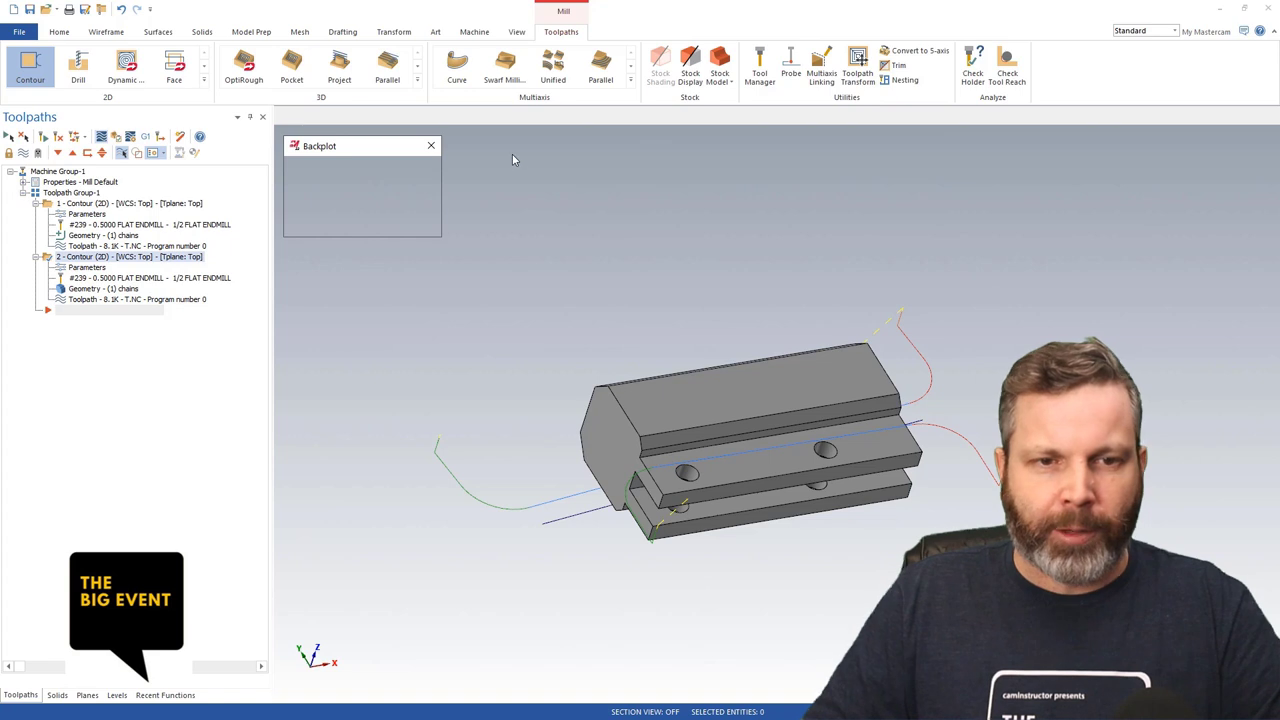
left_click_drag(604, 119, 925, 119)
middle_click_drag(836, 393, 620, 330)
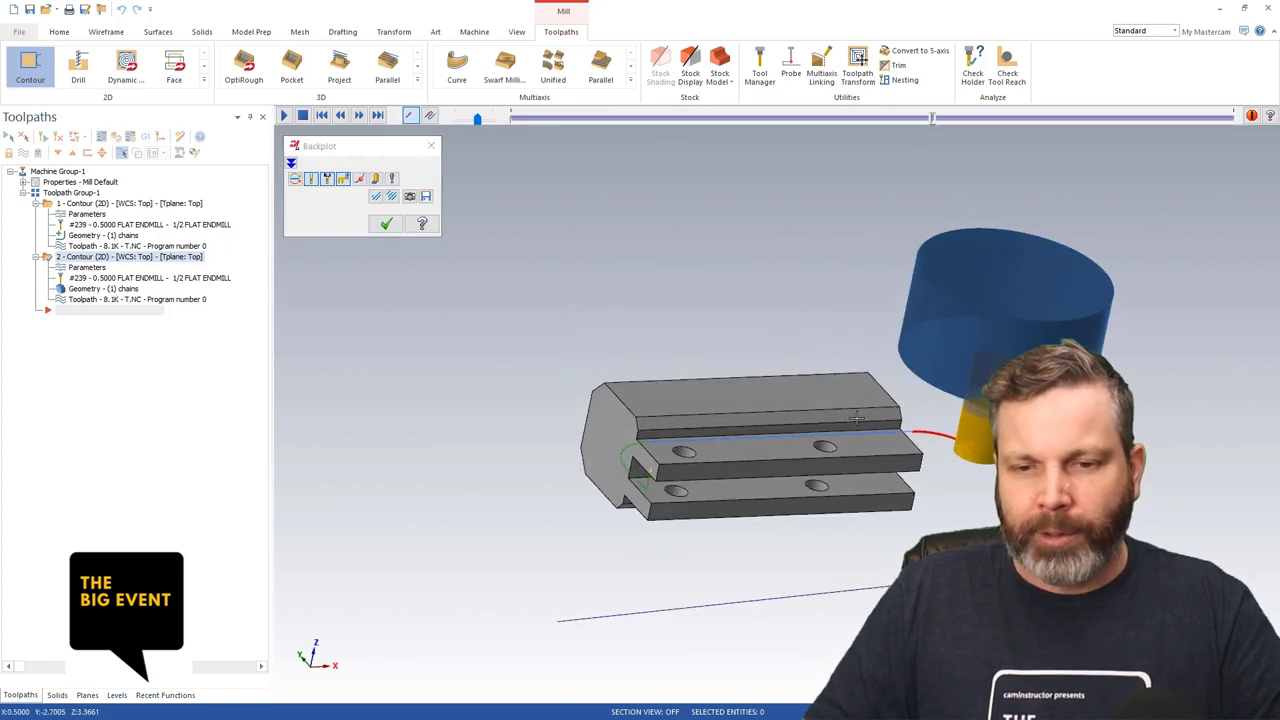
left_click(390, 228)
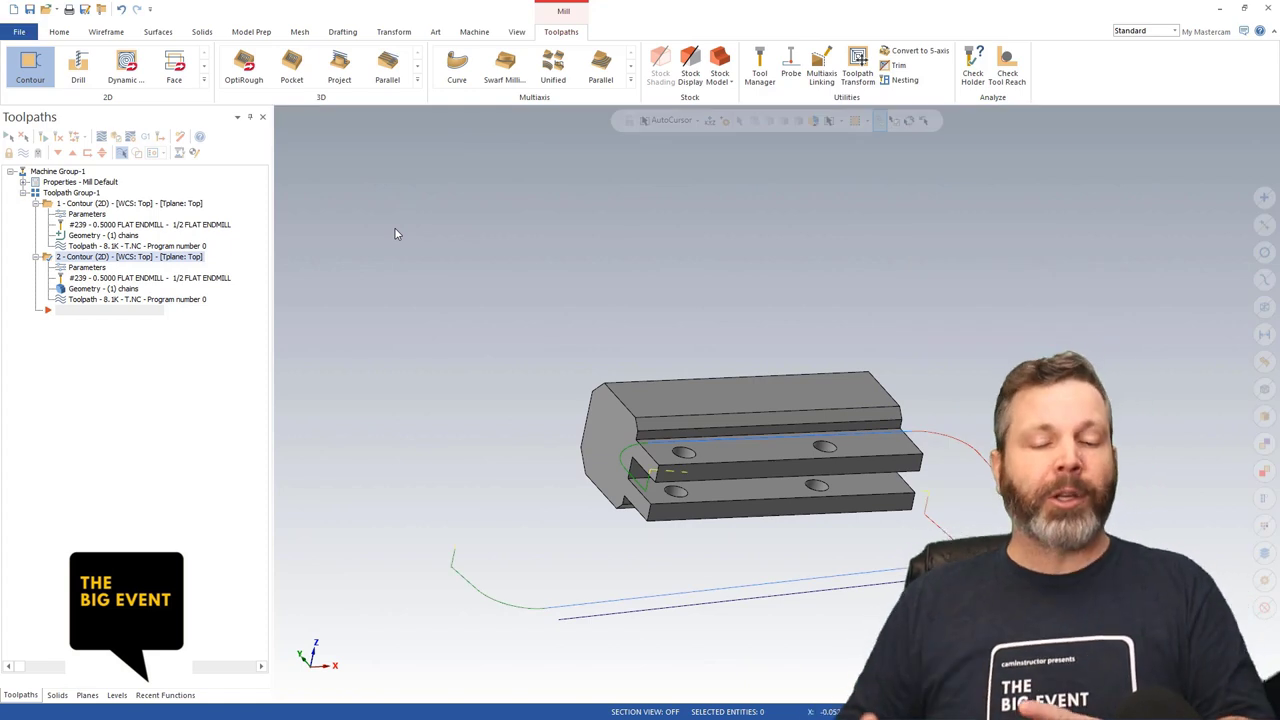
- Review the entry line types in the second contour's Lead In/Out parameters and close them without changes
middle_click_drag(483, 354, 481, 385)
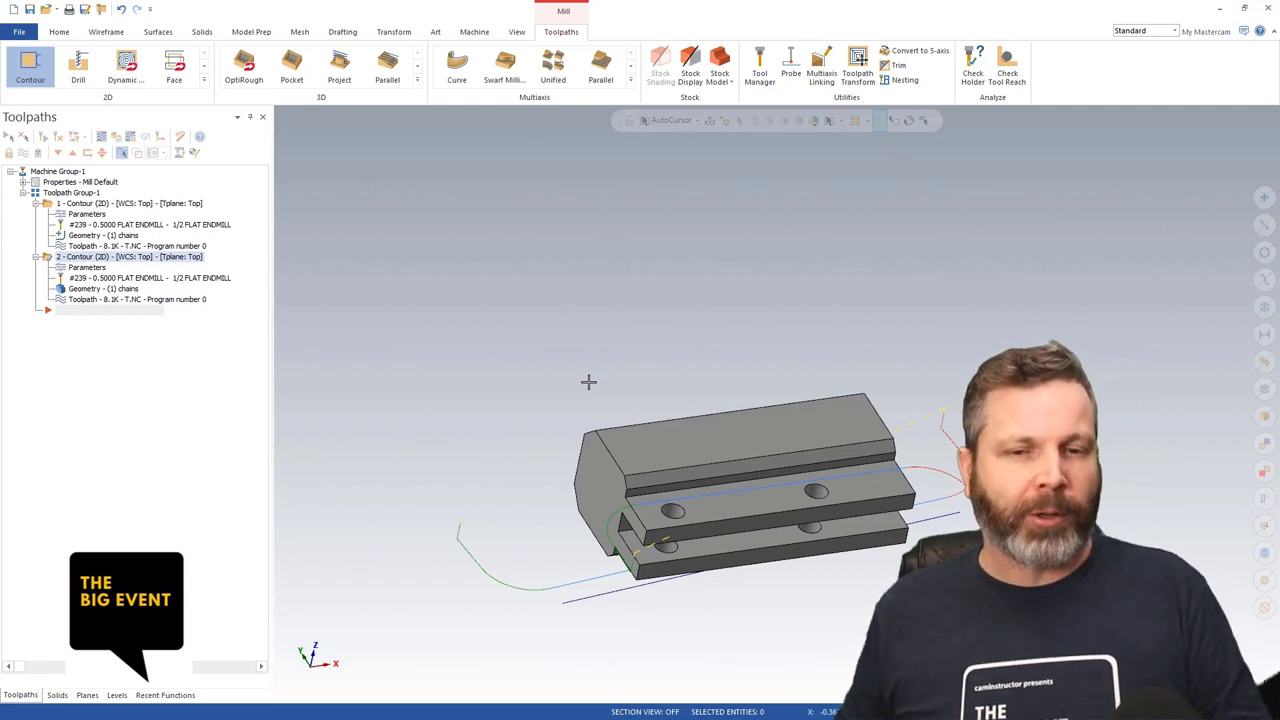
left_click(100, 268)
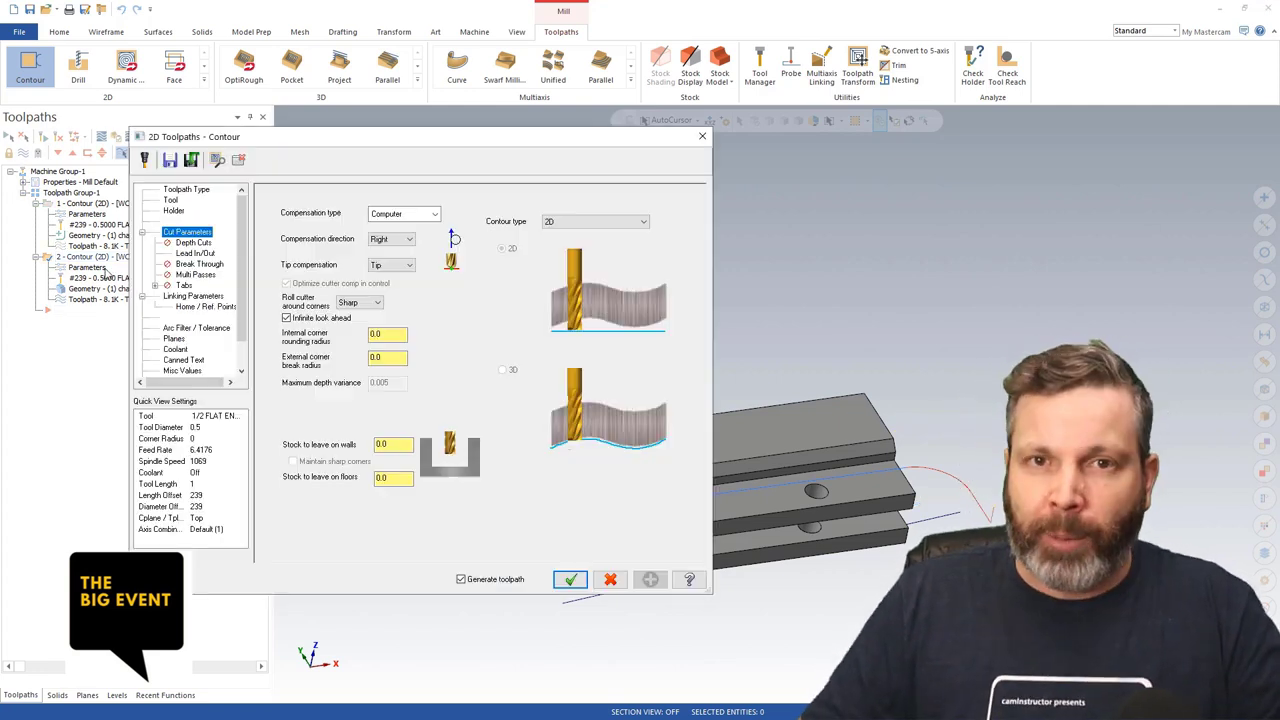
left_click(200, 254)
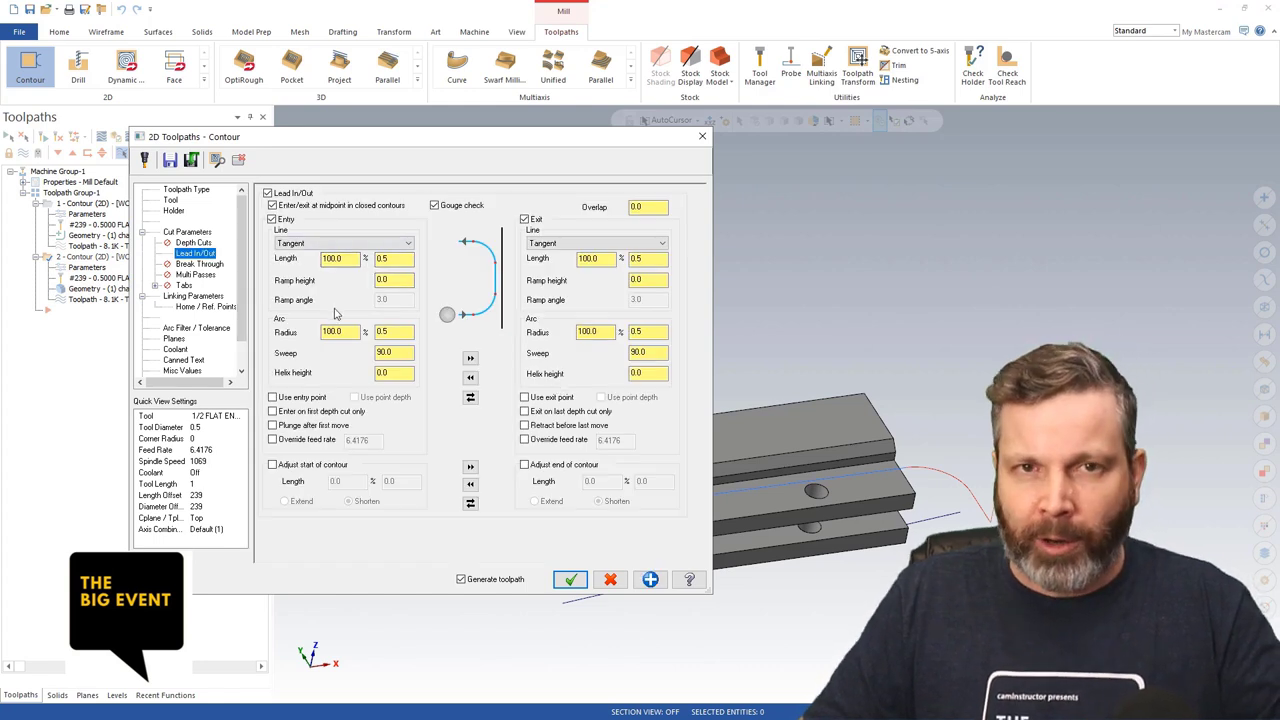
left_click(336, 243)
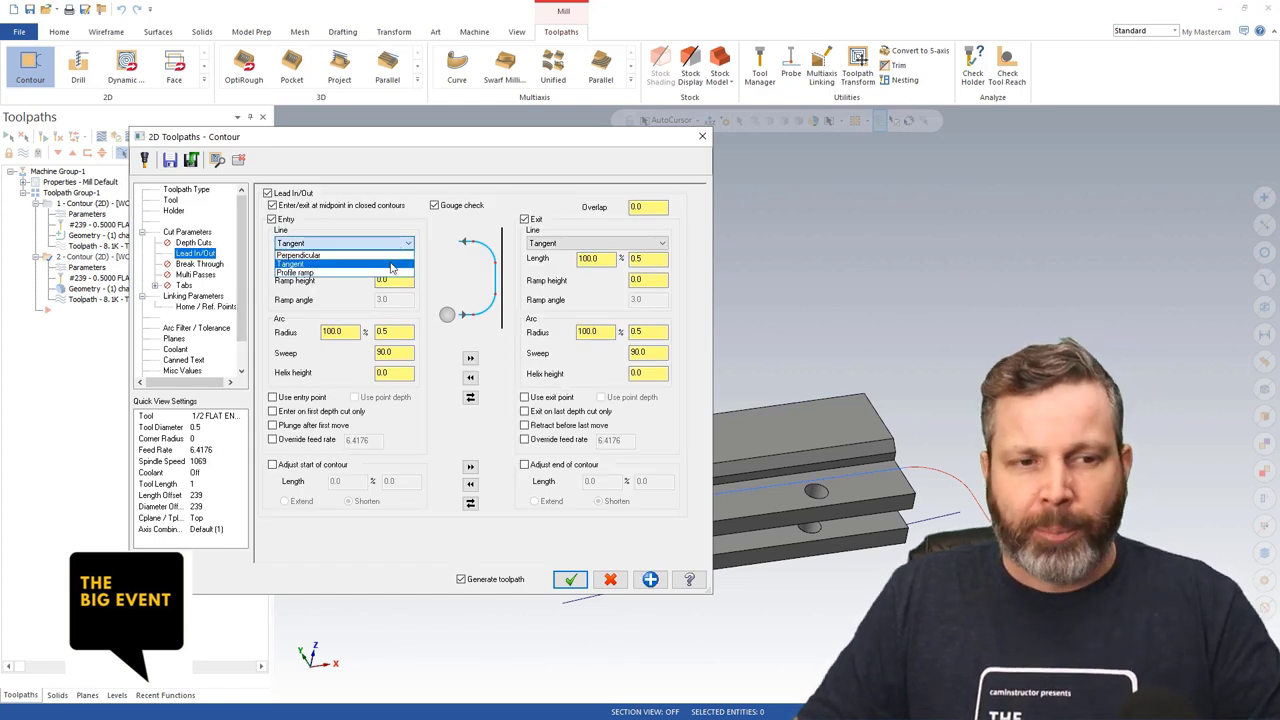
left_click(390, 264)
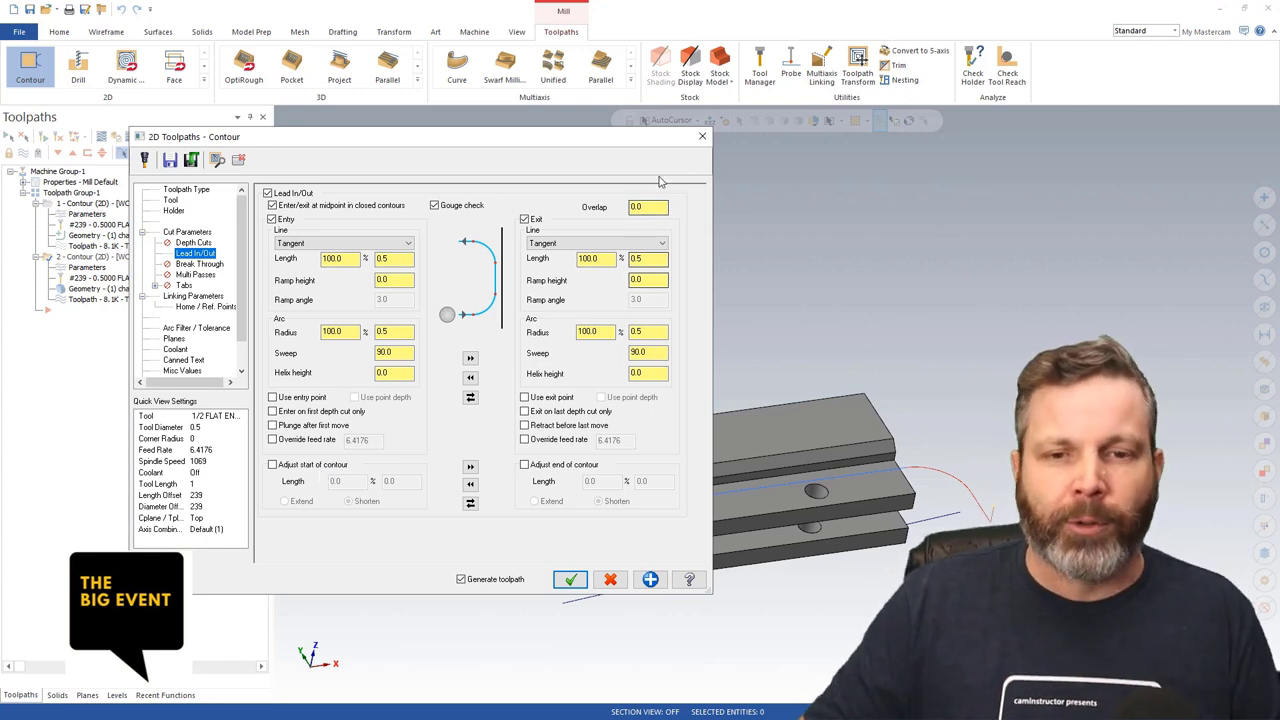
left_click(702, 135)
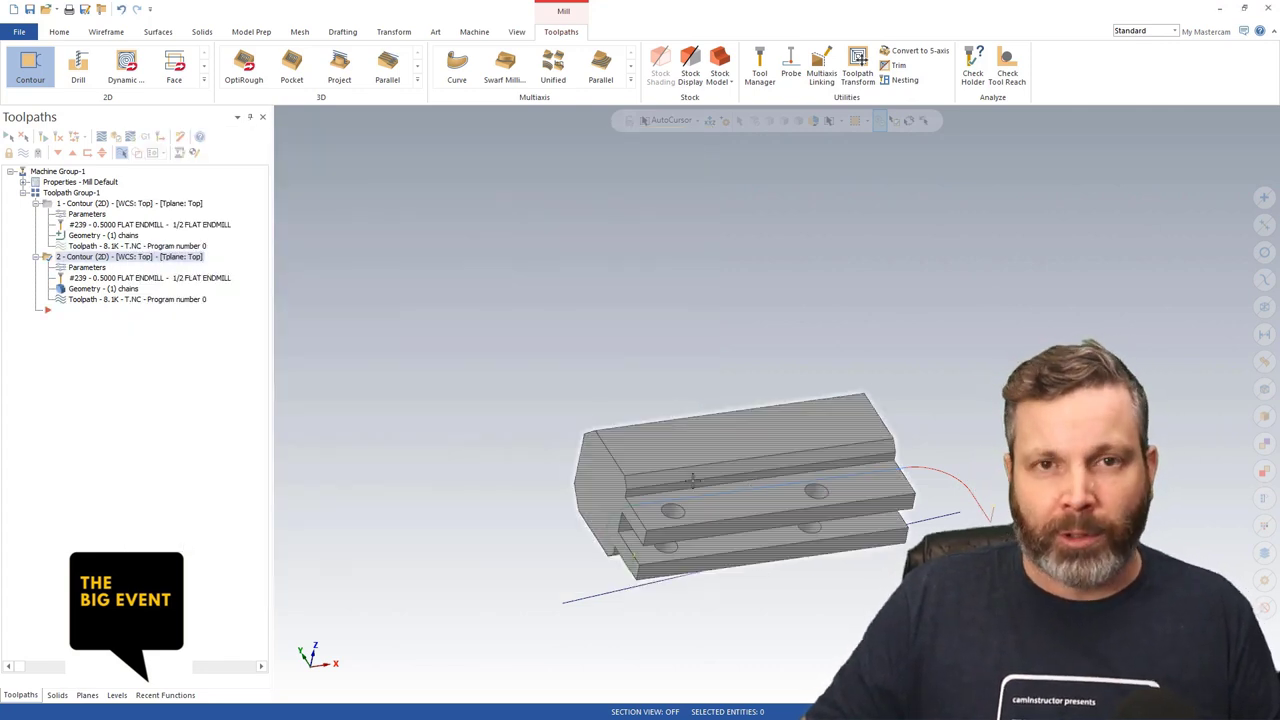
- Select the first contour operation and inspect its toolpath beside the solid
left_click(192, 204)
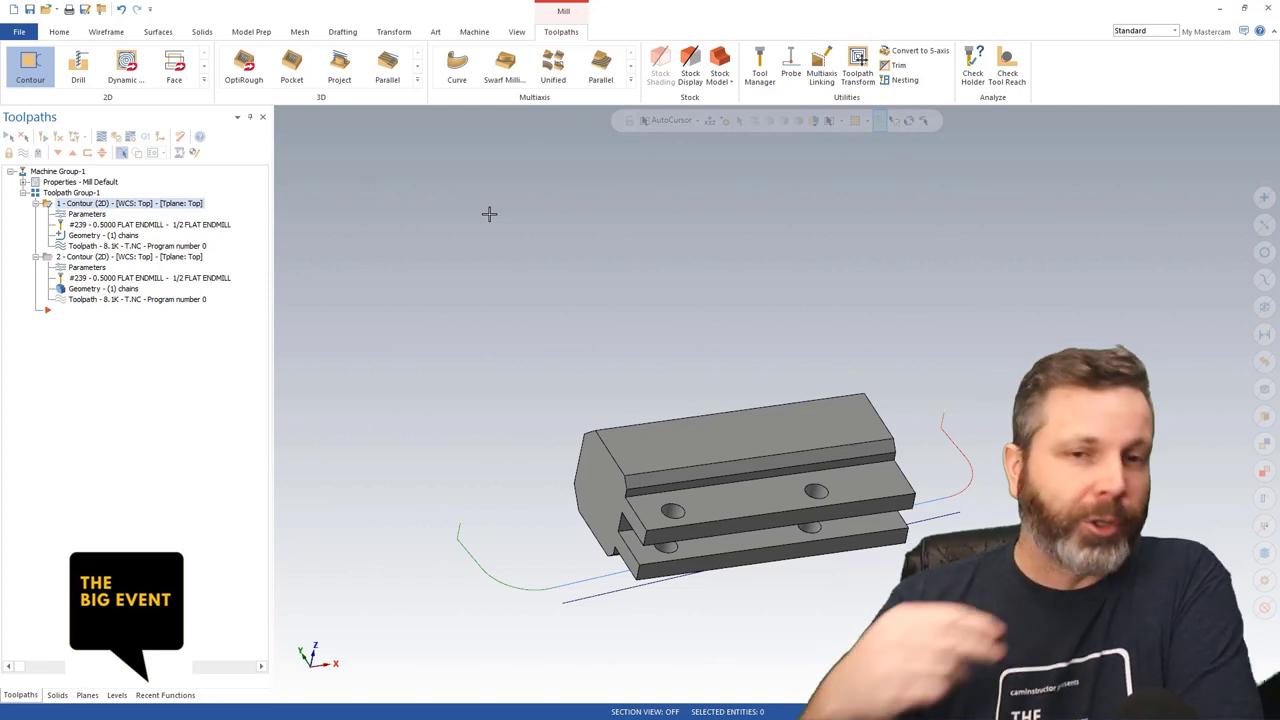
middle_click_drag(534, 286, 895, 416)
left_click(837, 412)
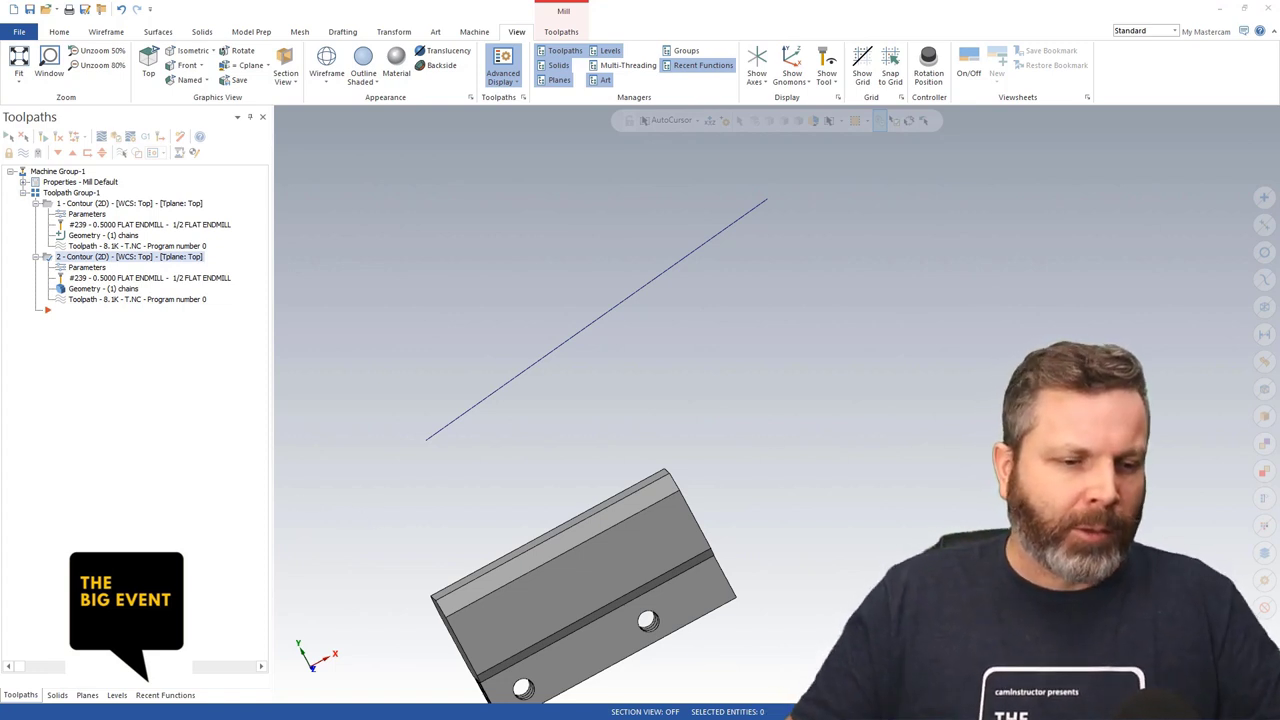
- Make level 3, Part for custom pocket, the main level and show it
left_click(116, 696)
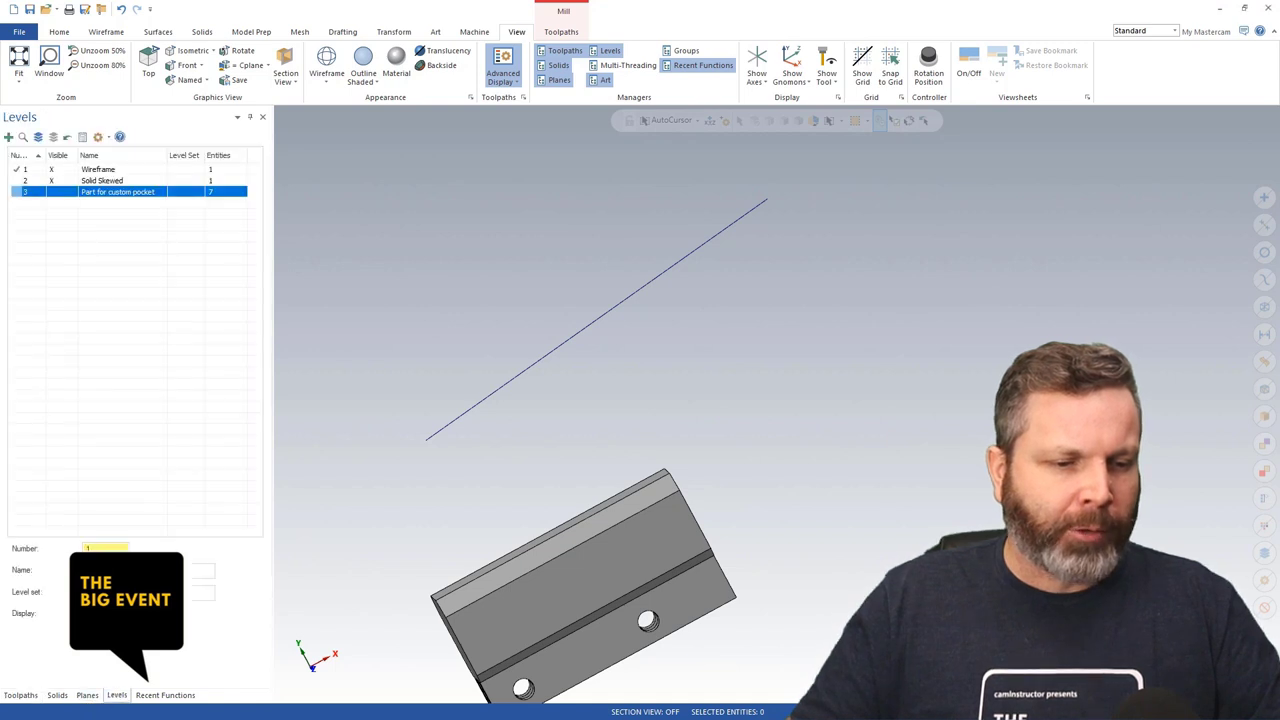
left_click(25, 192)
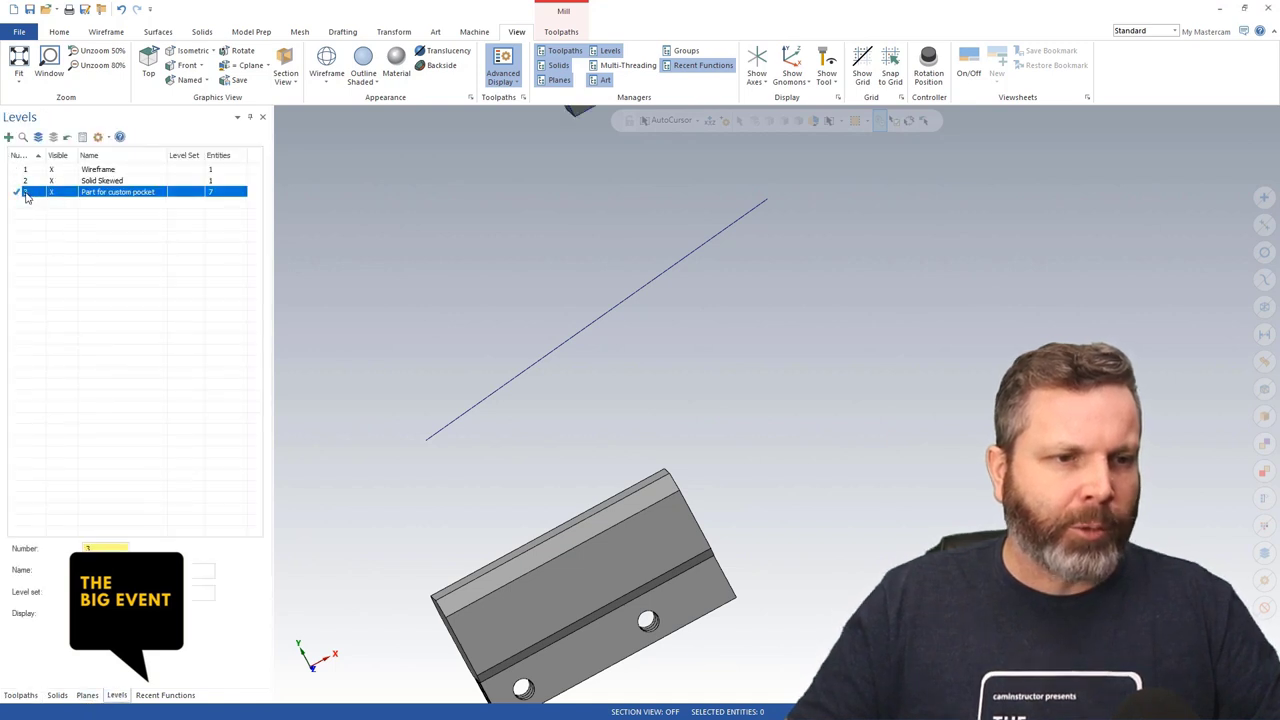
- Hide levels 1 and 2 so only the custom pocket part shows, and fit it in the graphics view
left_click(51, 180)
left_click(51, 169)
key("alt+F1")
mouse_move(603, 289)
middle_mouse_down()
mouse_move(591, 280)
mouse_move(580, 294)
middle_mouse_up()
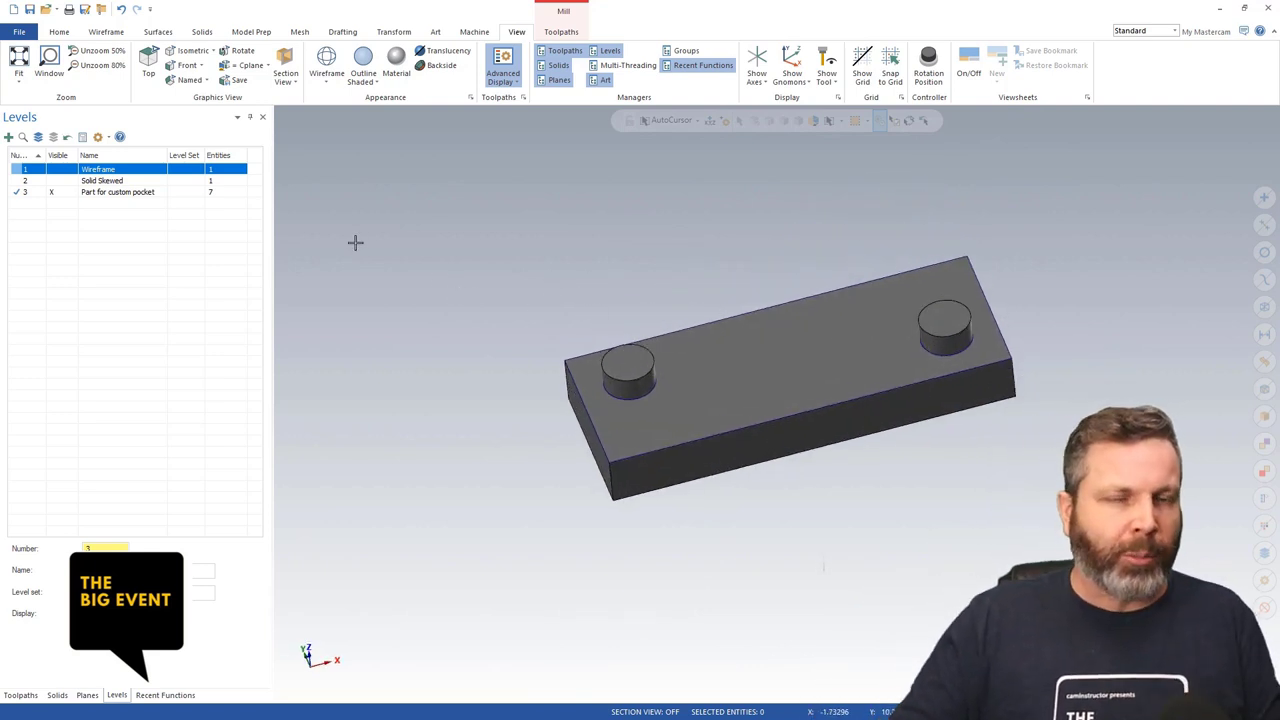
- Create a 2D Pocket toolpath in facing style, chaining the top face's outer loop and the near boss's base loop from the solid
left_click(561, 31)
left_click(79, 66)
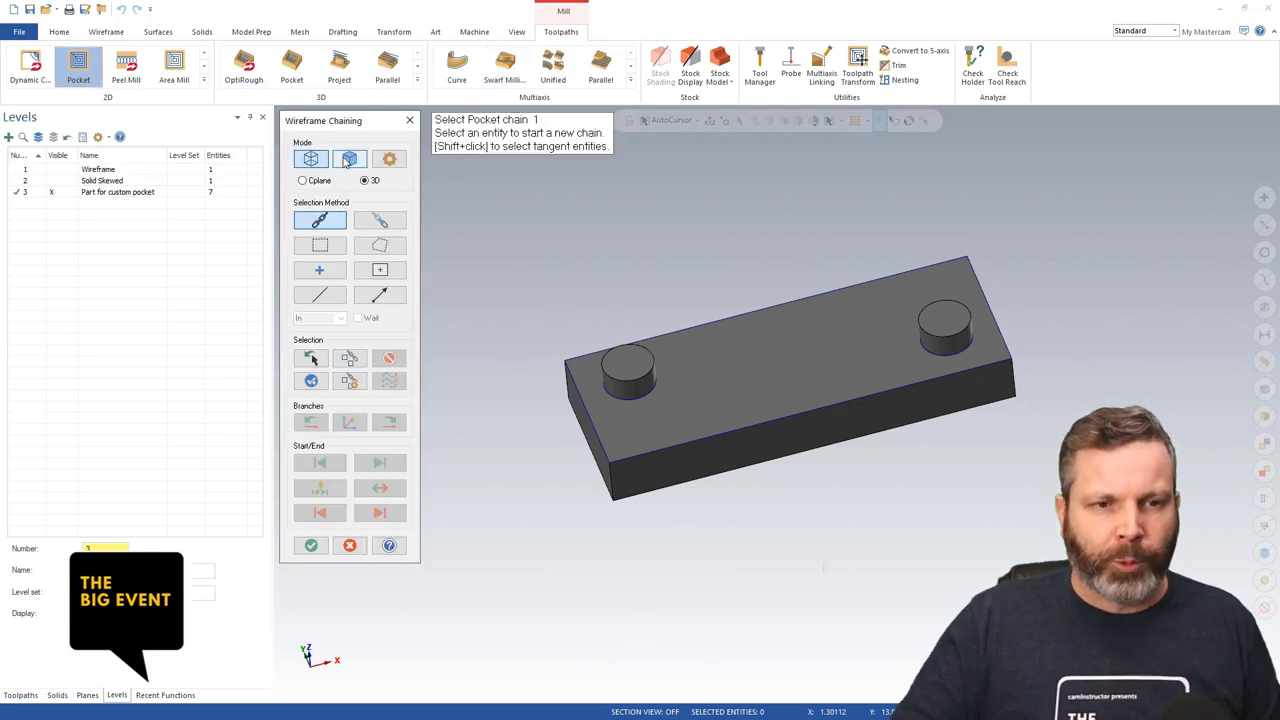
left_click(349, 160)
left_click(338, 249)
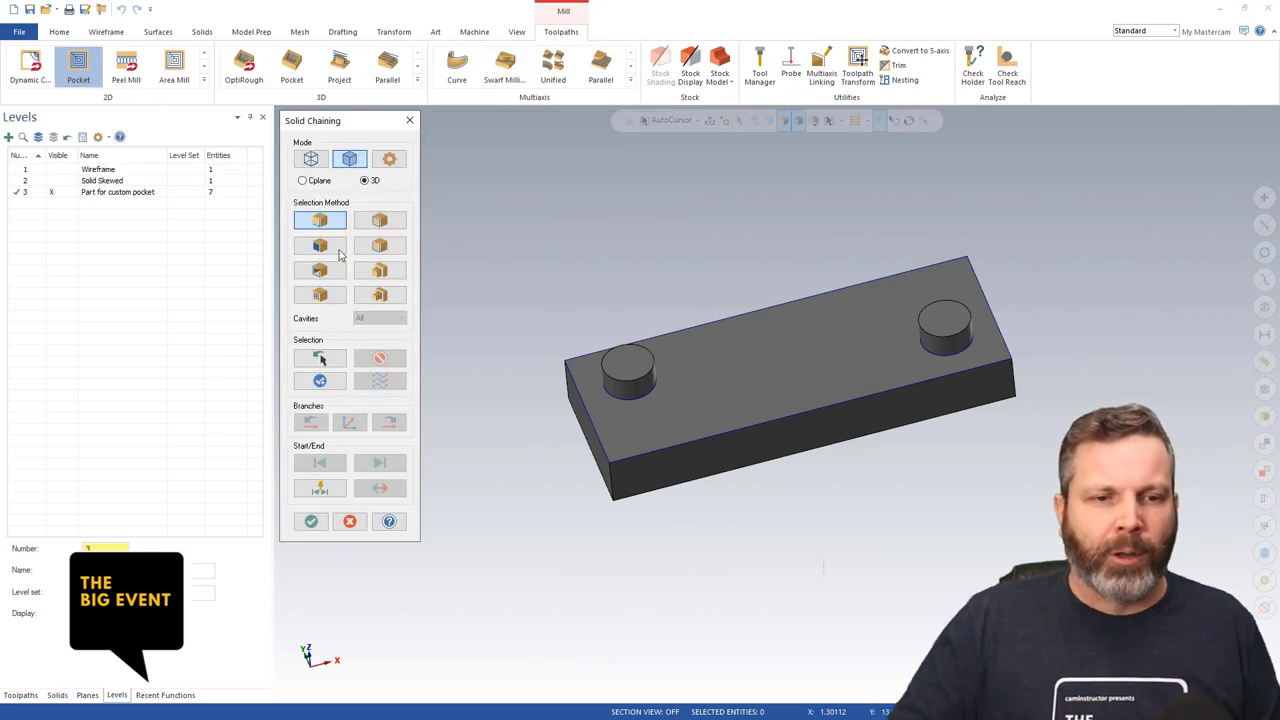
left_click(400, 224)
left_click(583, 346)
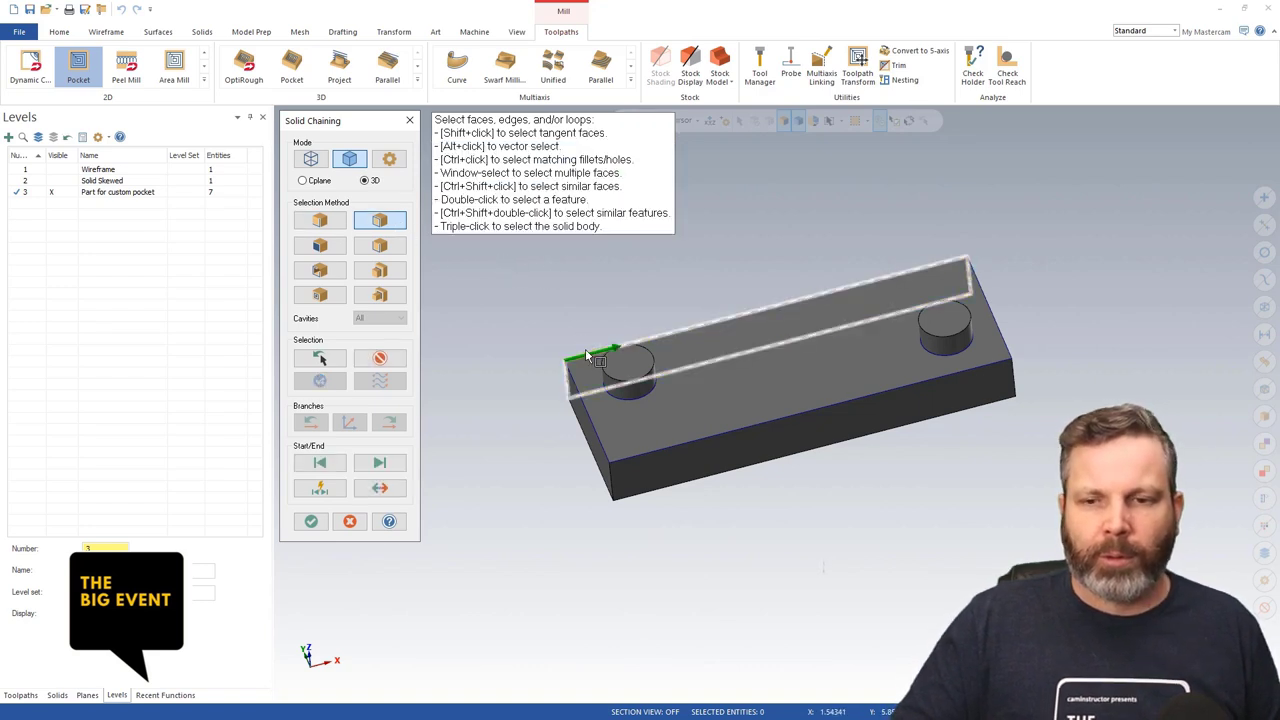
left_click(380, 358)
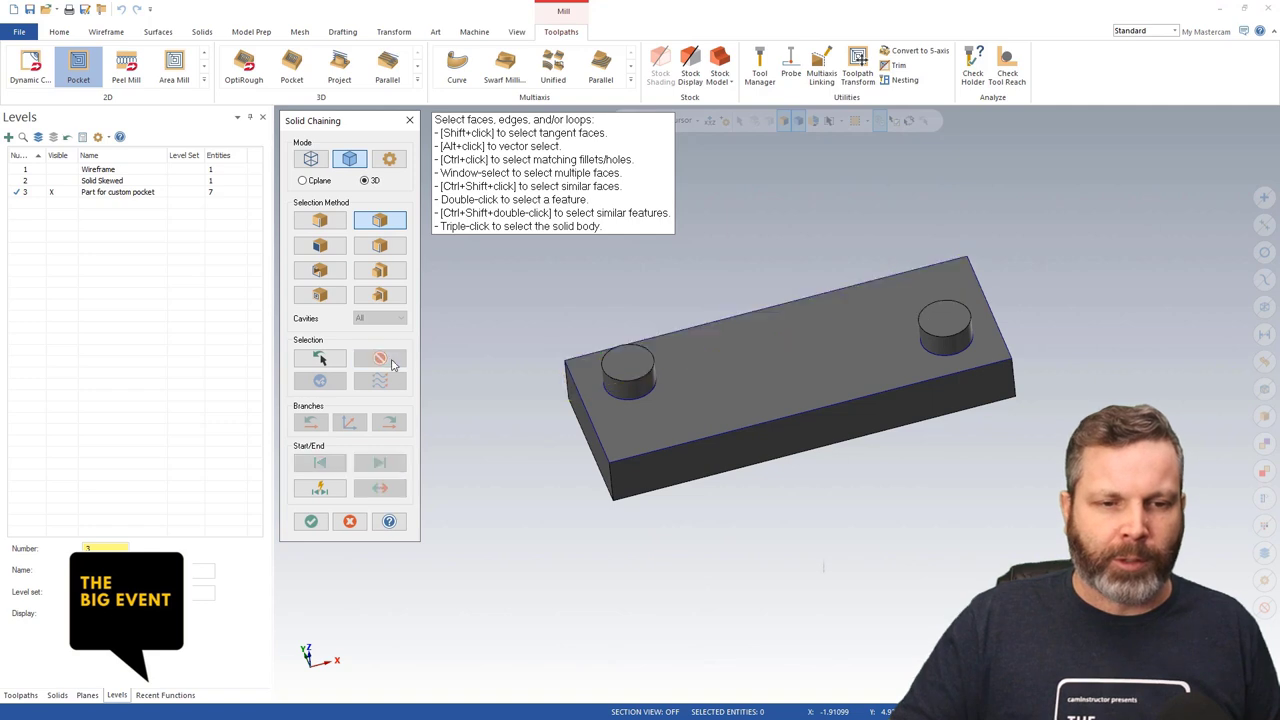
left_click(587, 365)
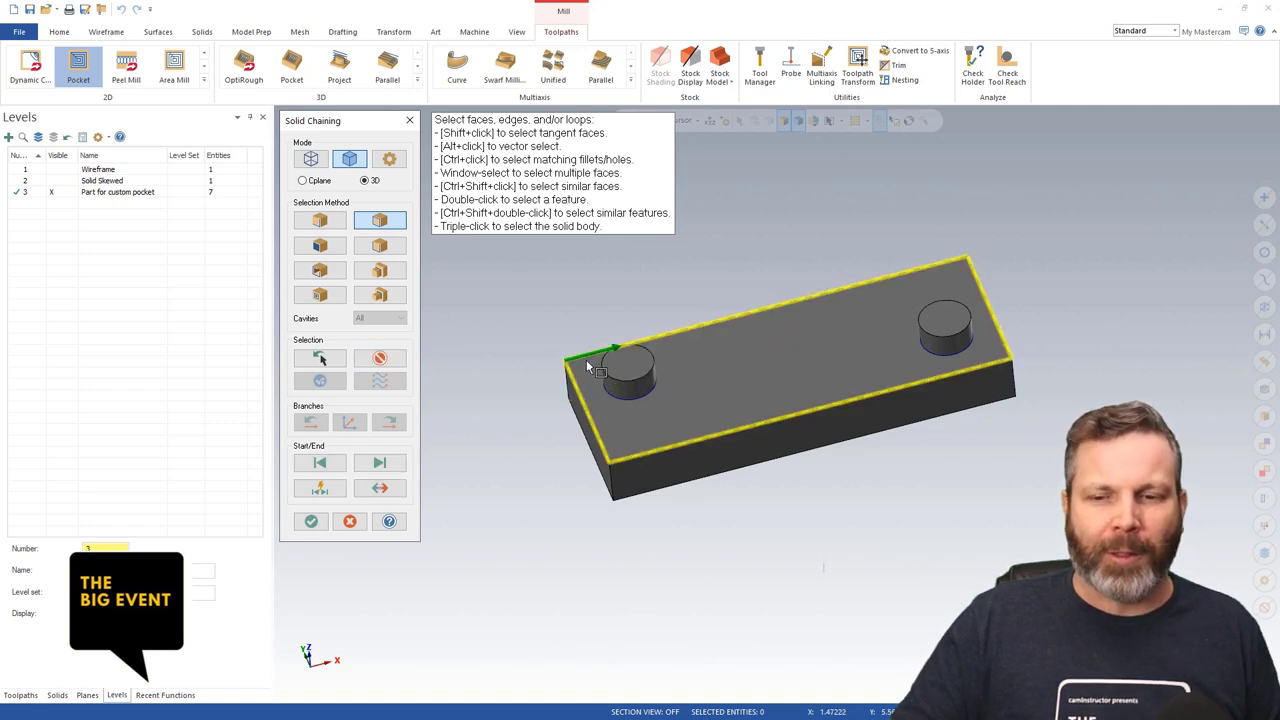
left_click(655, 393)
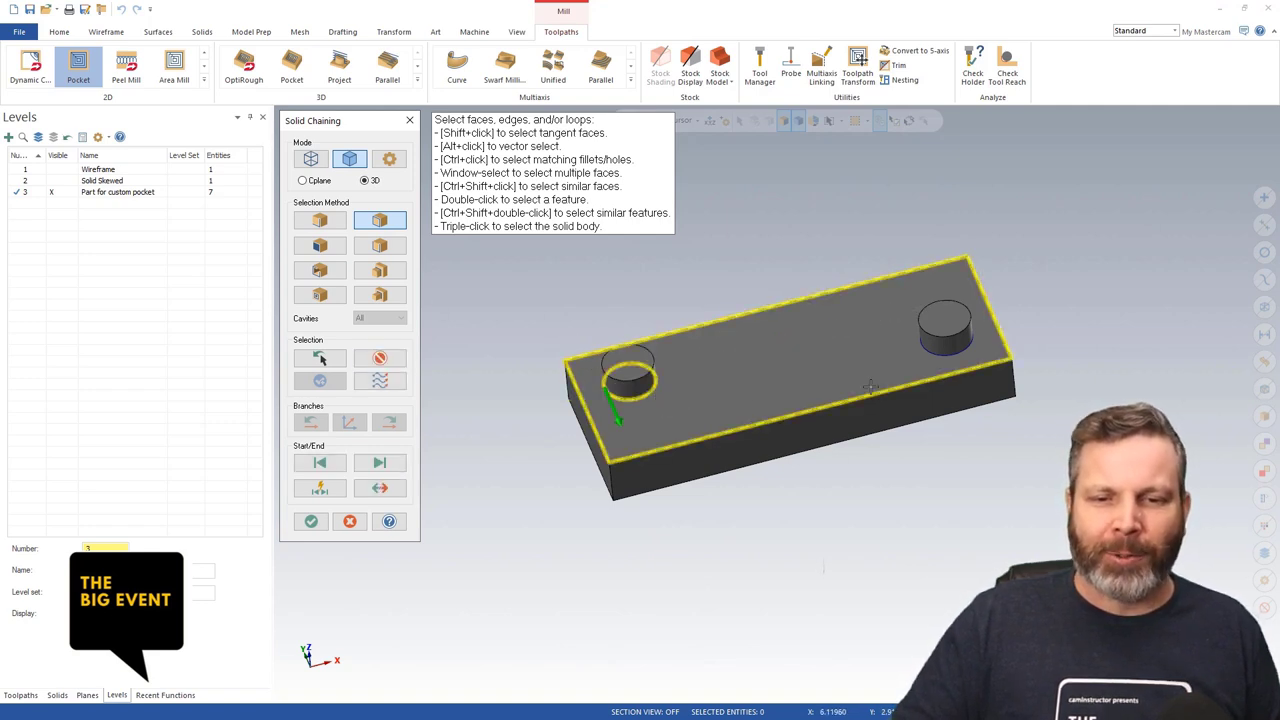
left_click(311, 521)
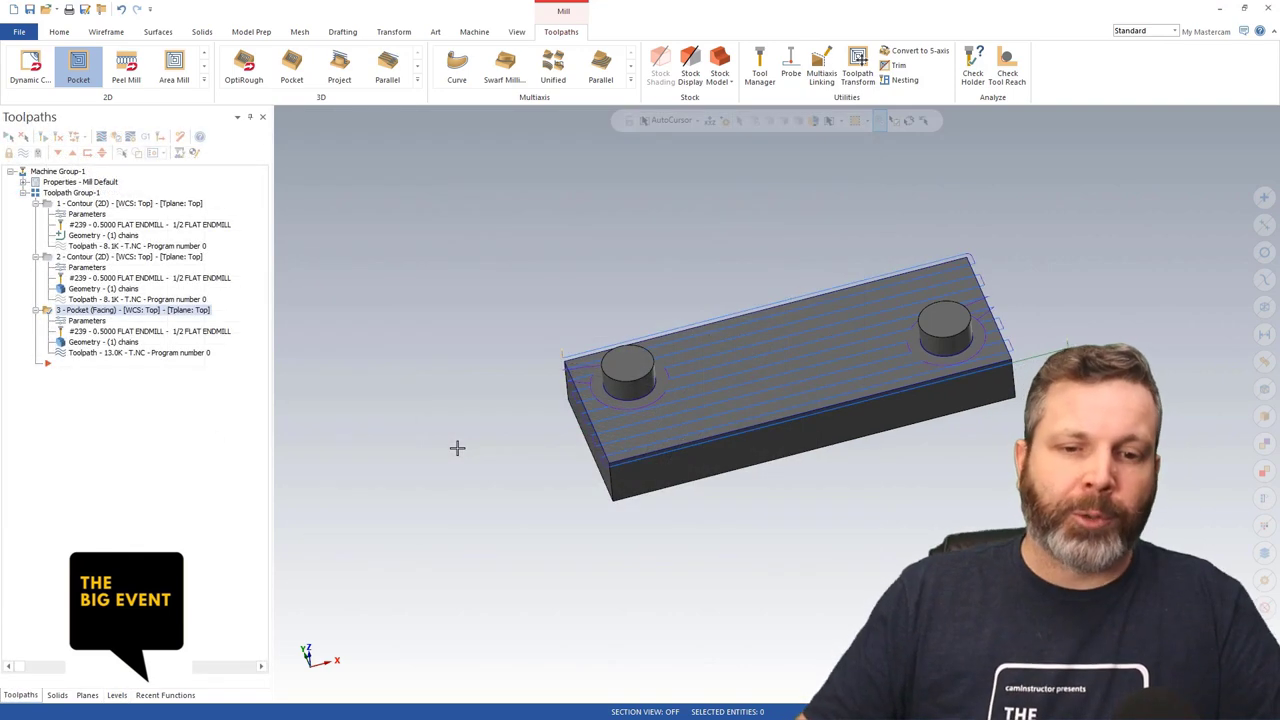
- Backplot the facing pocket toolpath and inspect the tool motion around the two bosses
key("alt+Left")
key("alt+Left")
key("alt+Left")
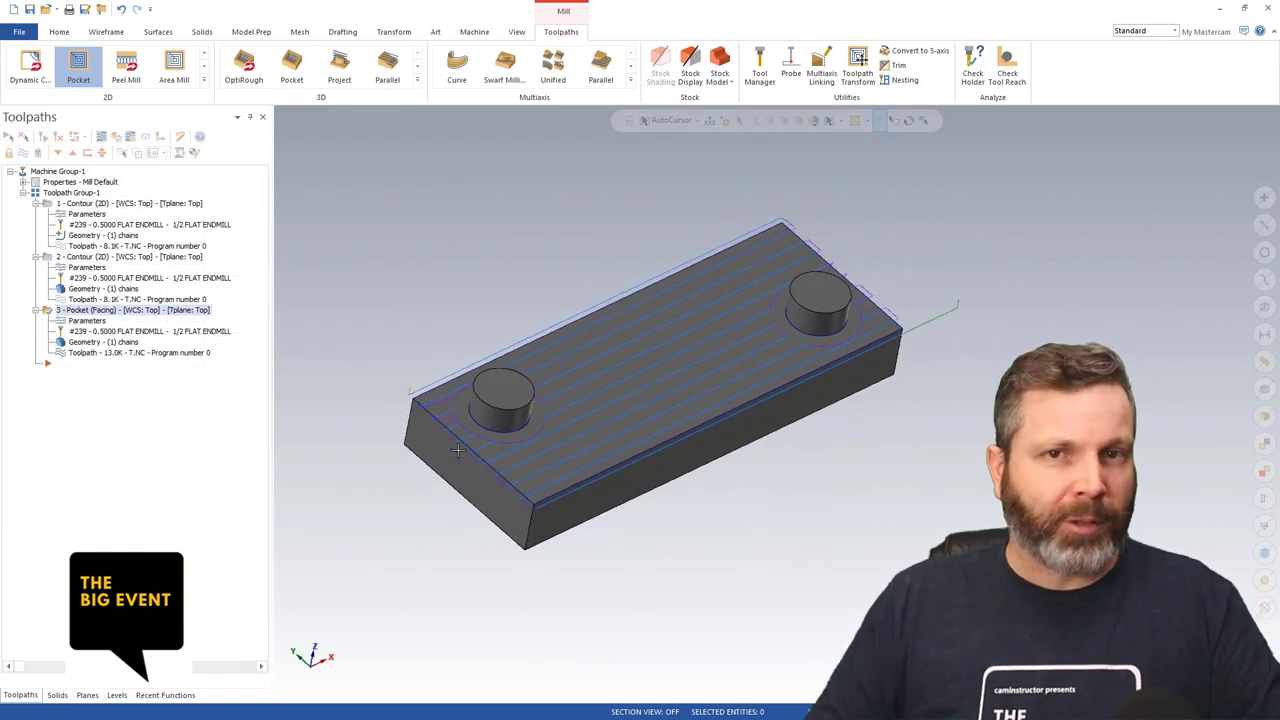
key("alt+Left")
key("alt+Left")
key("alt+Left")
key("alt+Left")
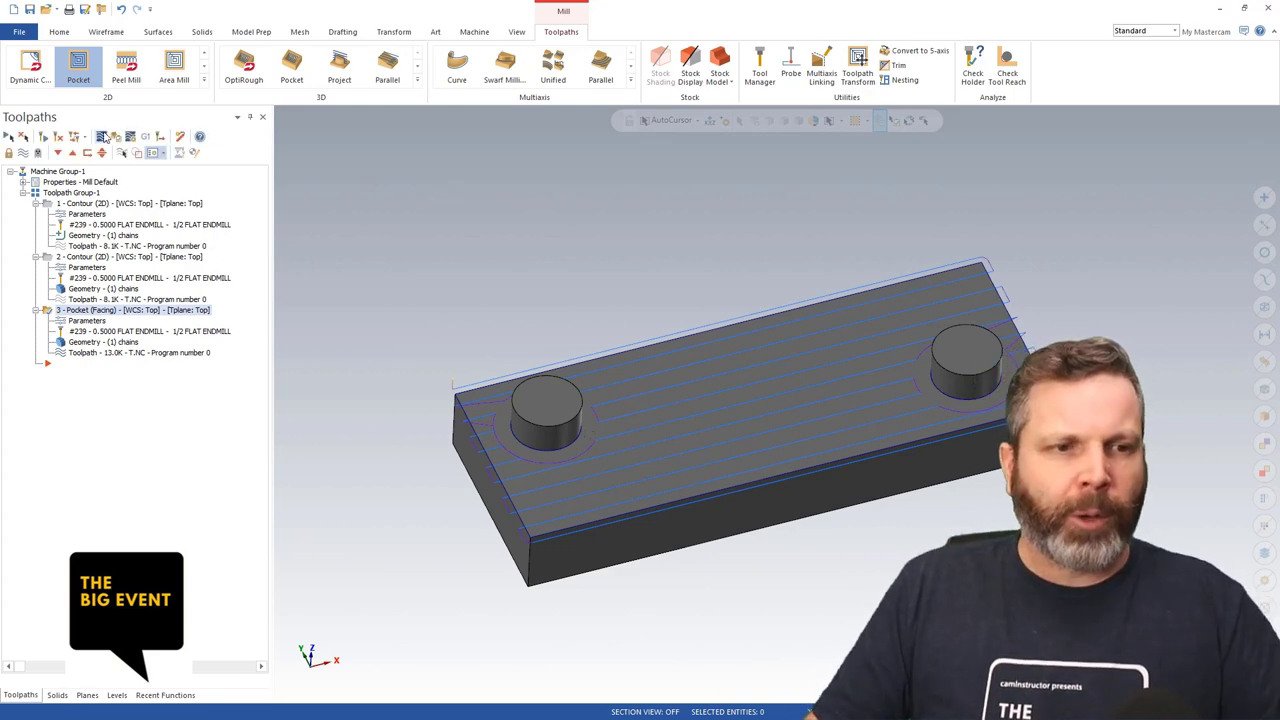
left_click(103, 137)
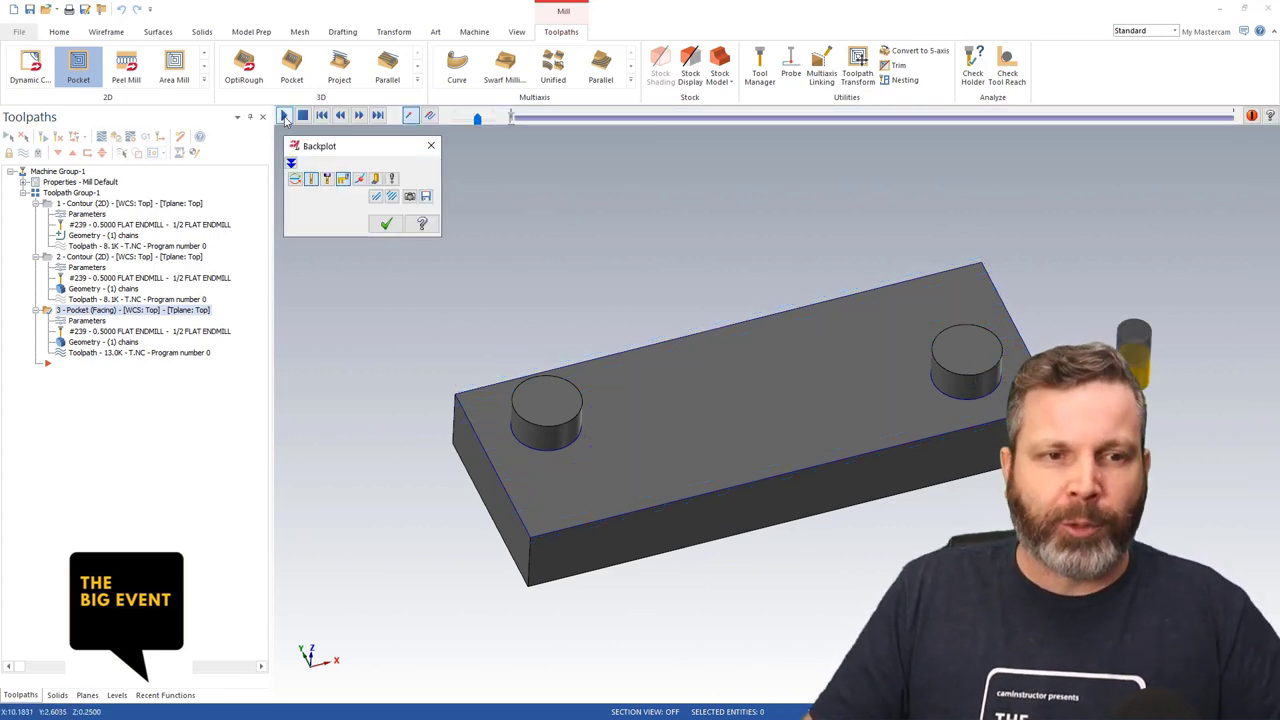
left_click(284, 116)
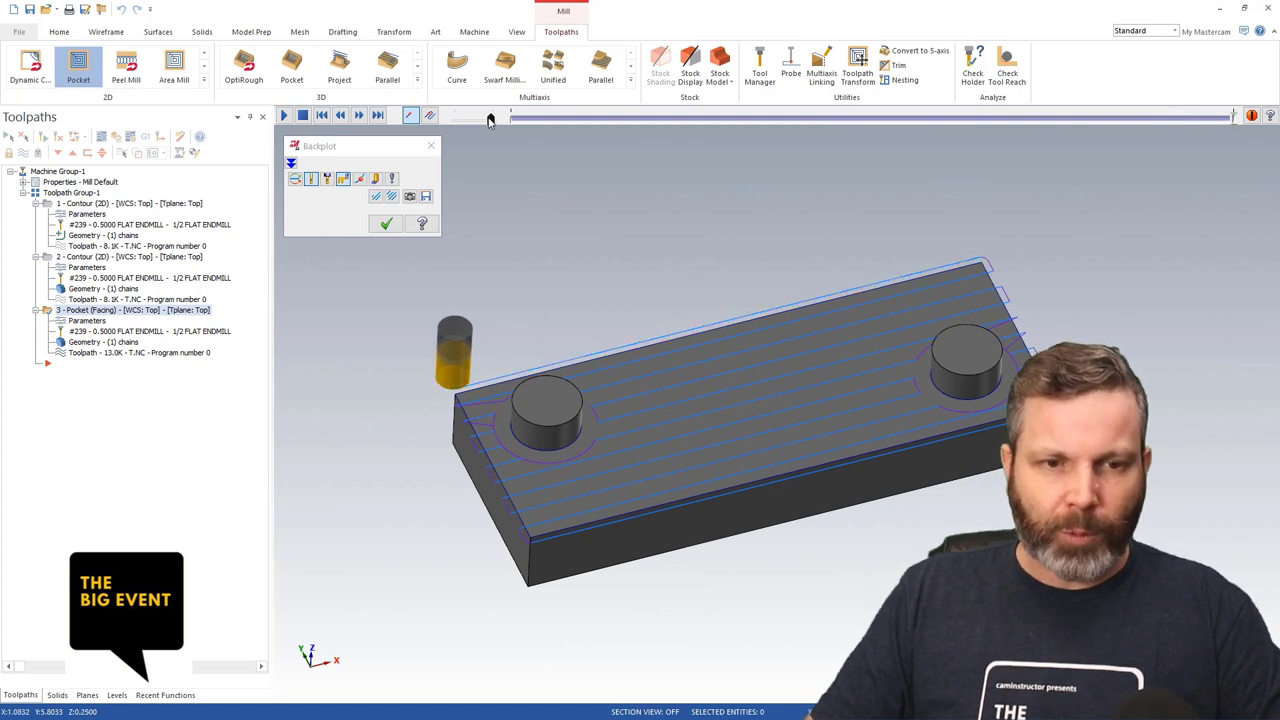
- Save the backplotted toolpath as geometry on level 255 and close Backplot
left_click(426, 198)
double_click(110, 186)
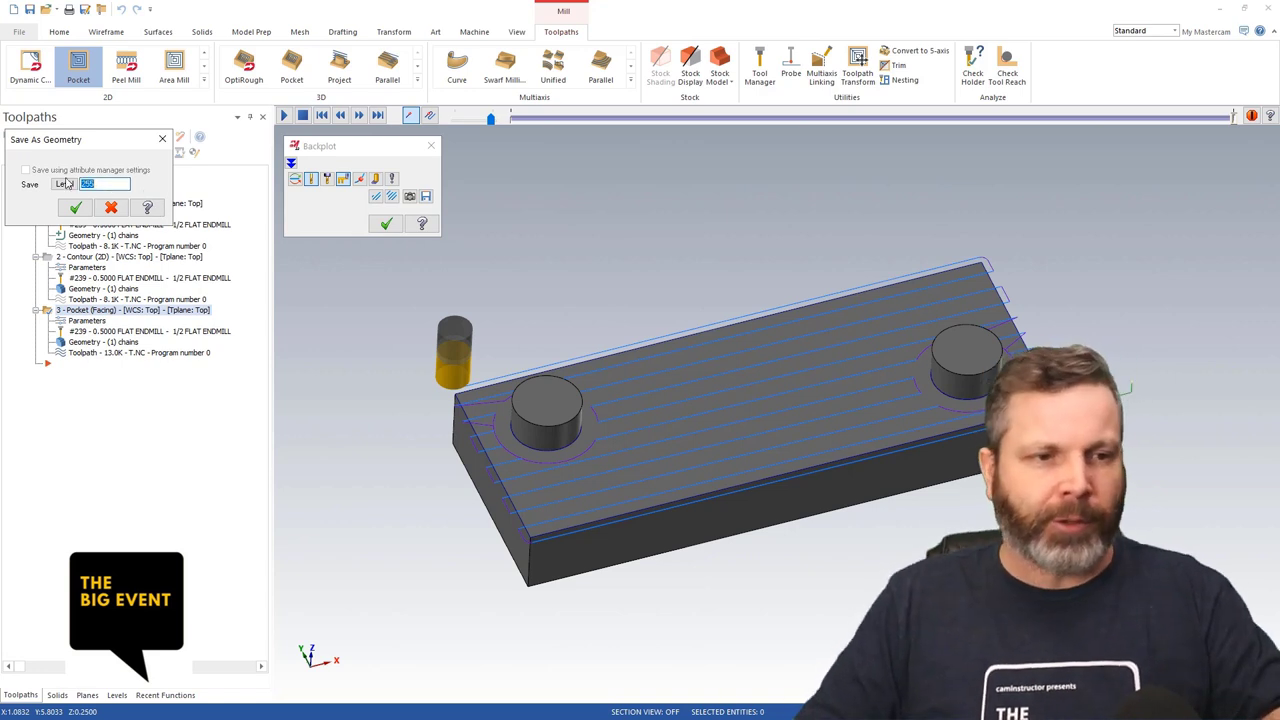
left_click(75, 207)
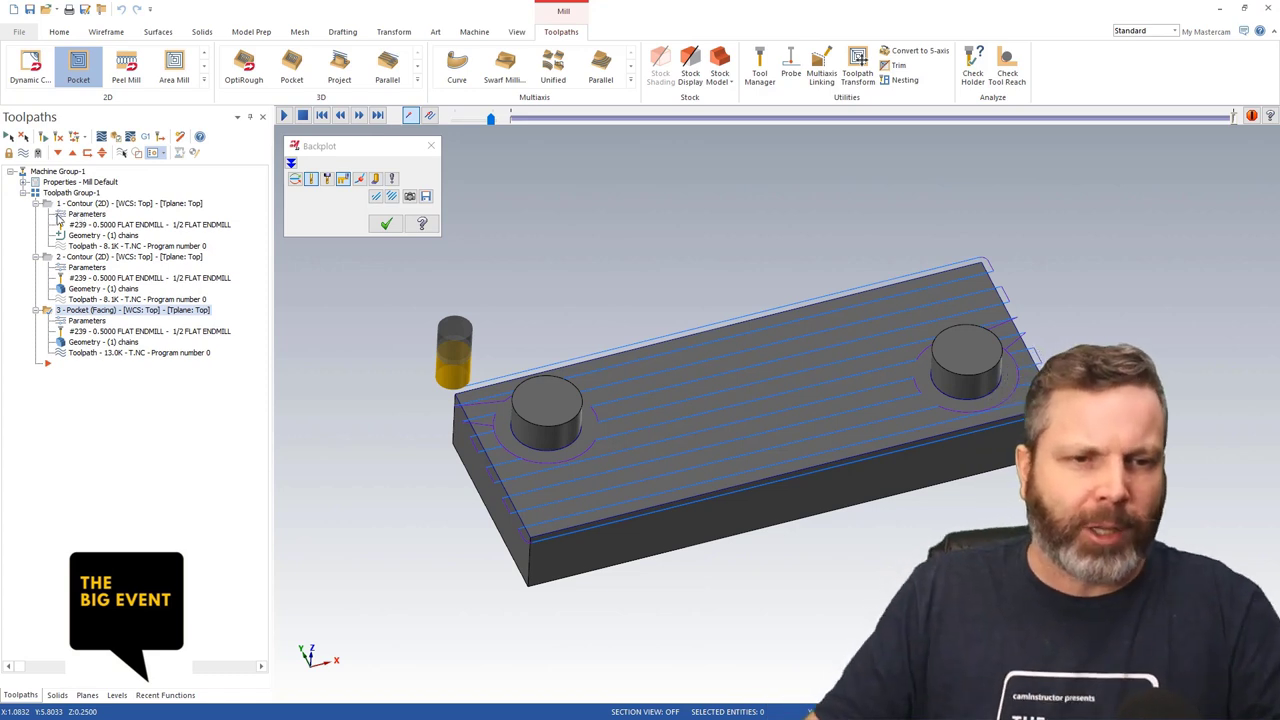
left_click(385, 225)
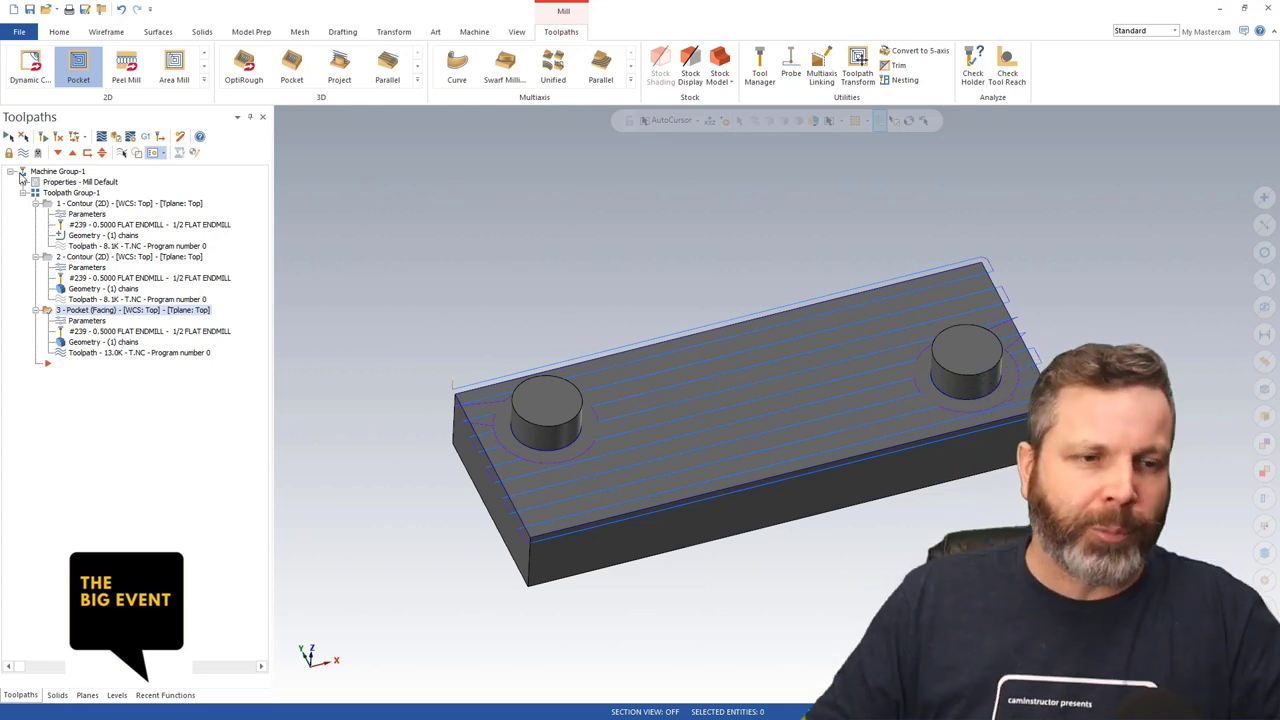
- Turn off the pocket toolpath's display and make level 255 visible with level 3 hidden
left_click(23, 152)
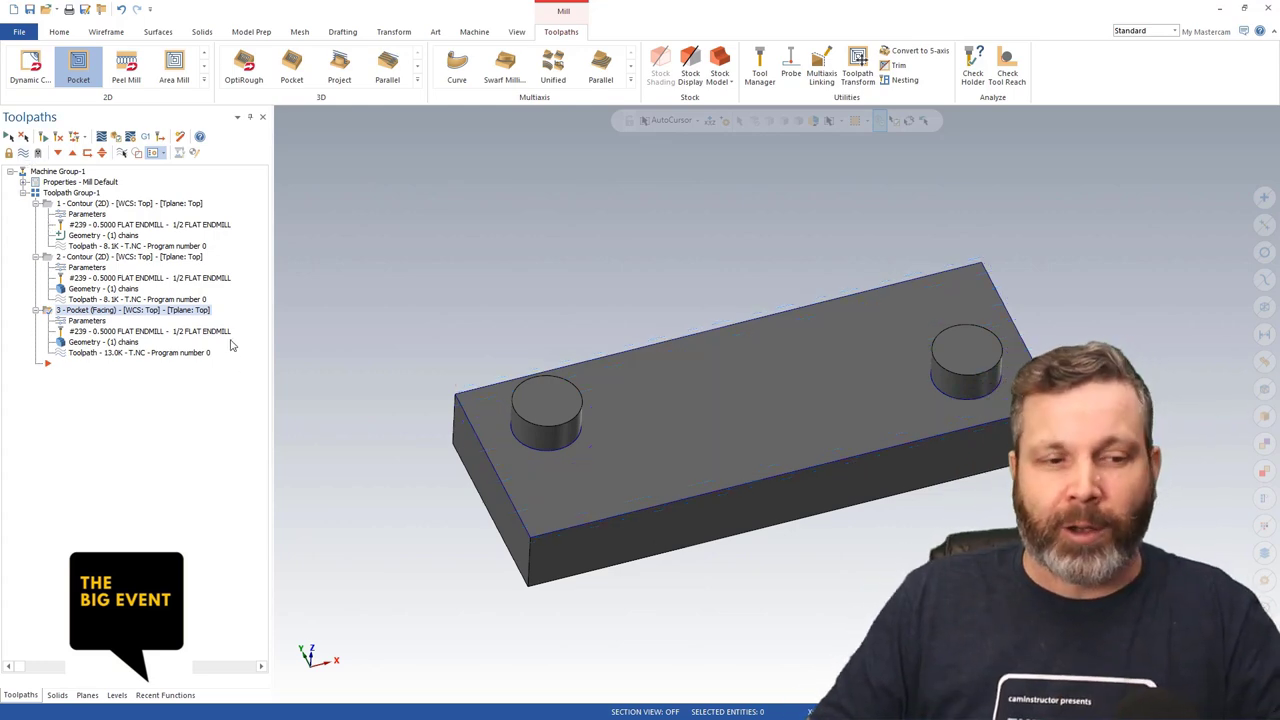
left_click(117, 695)
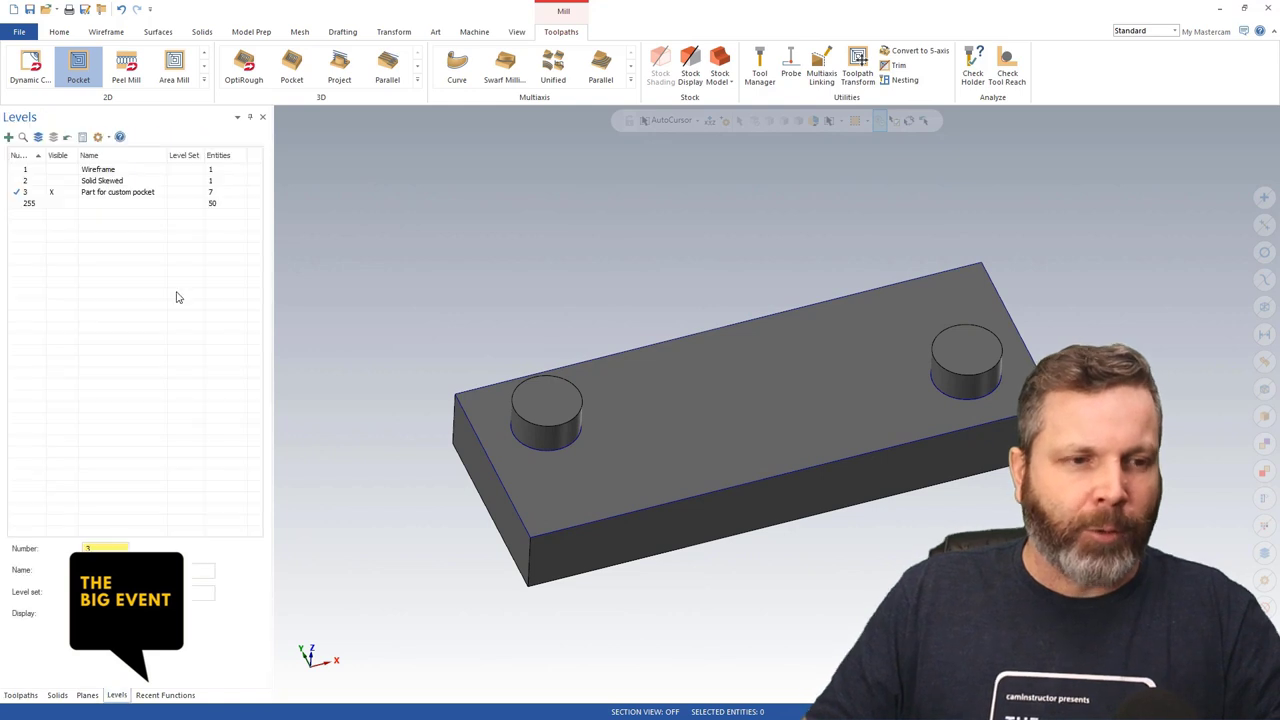
left_click(52, 204)
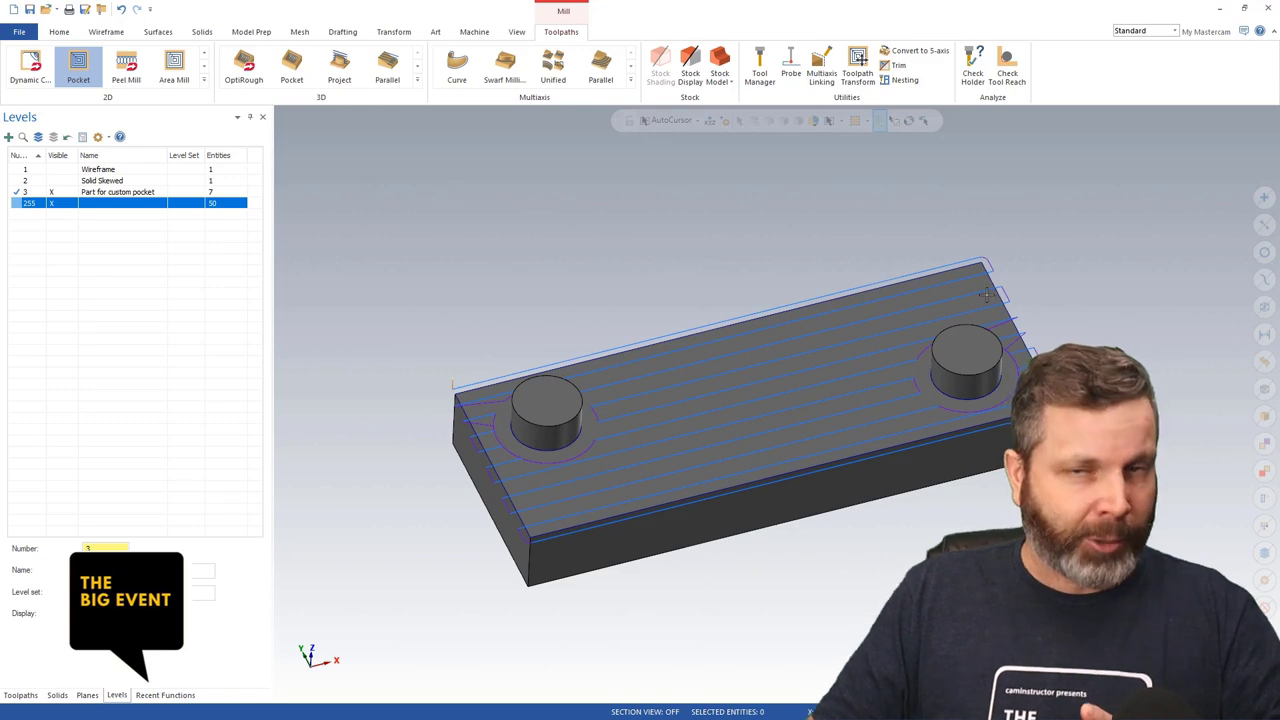
left_click(51, 194)
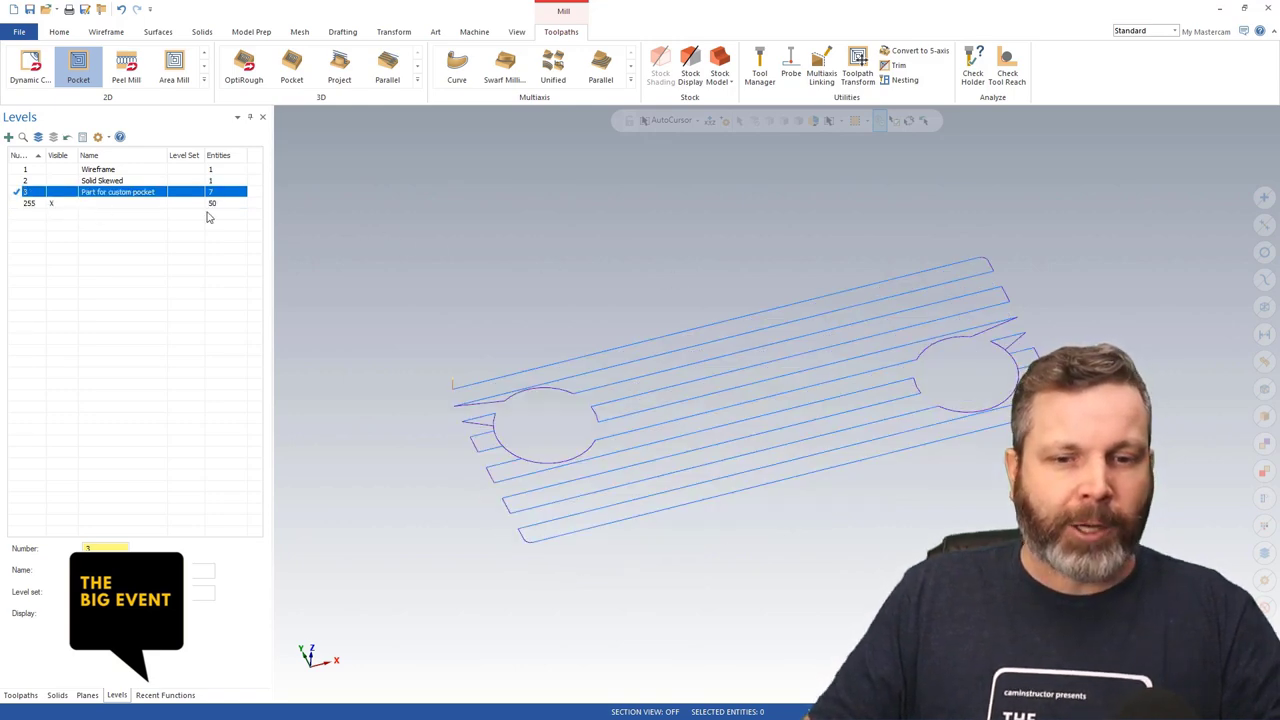
- Analyze the uppermost line of the saved toolpath geometry and close its properties without changes
left_click(778, 305)
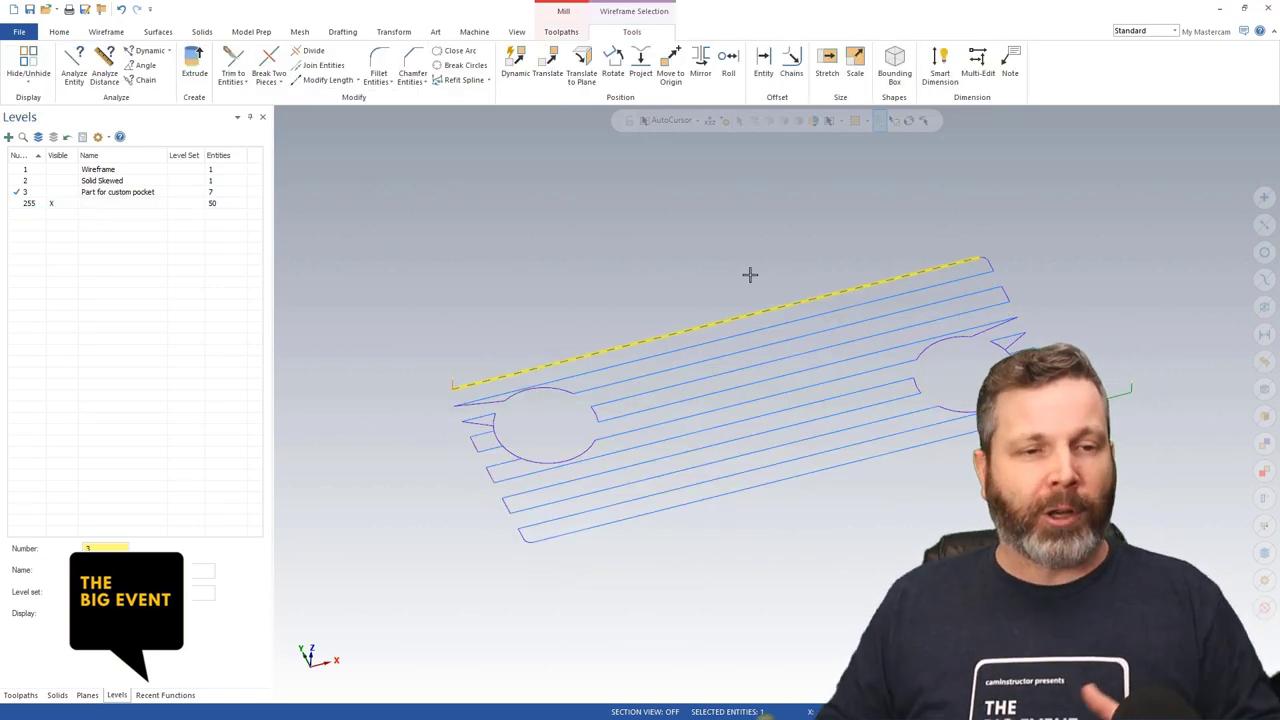
key("F4")
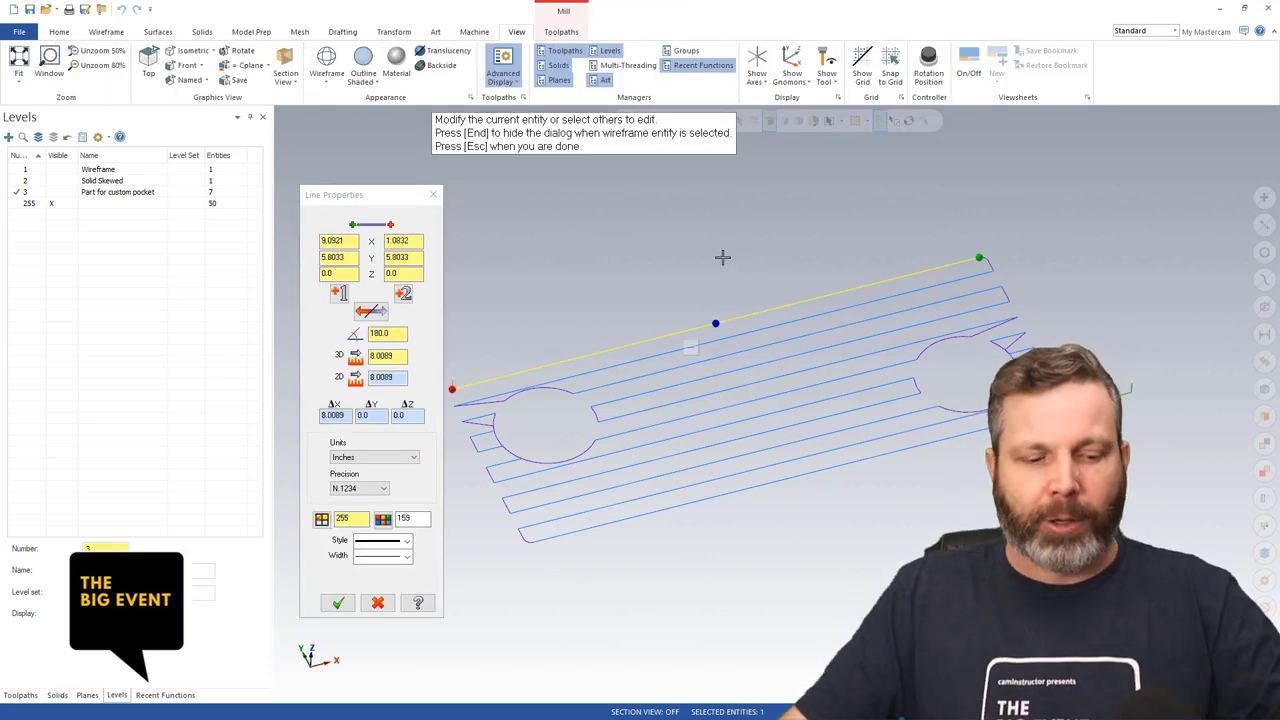
key("Escape")
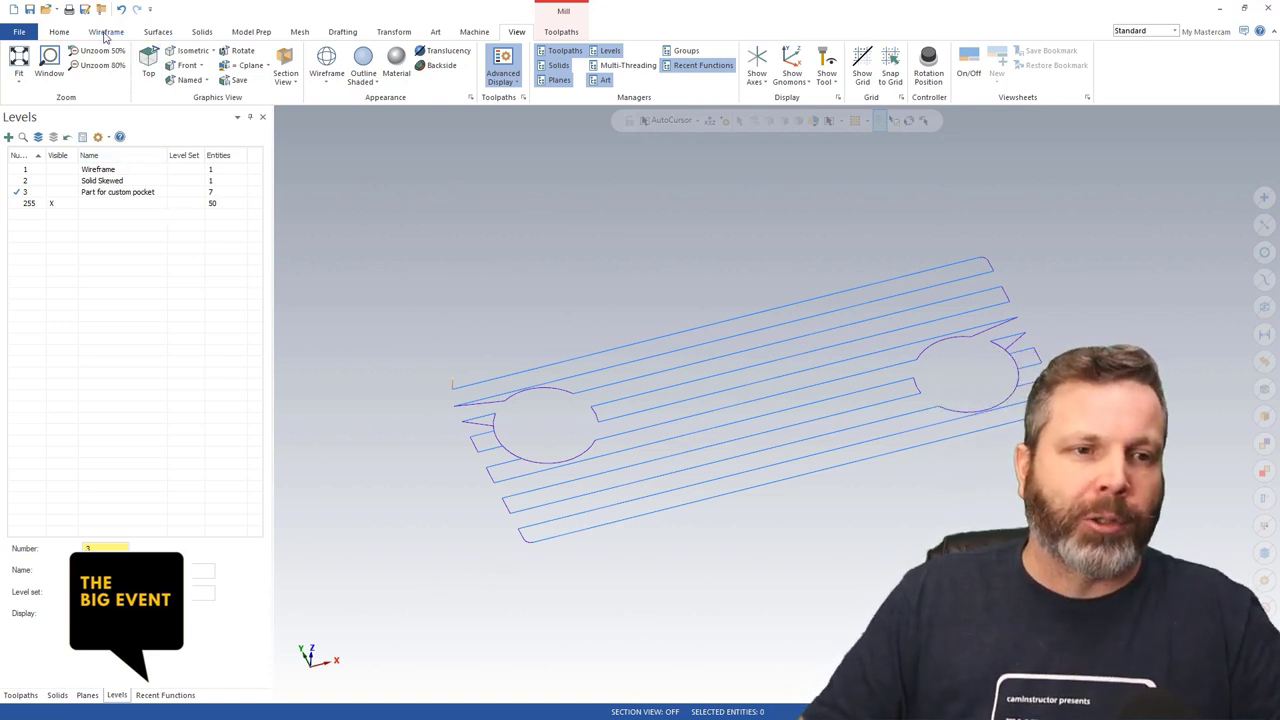
- Trim the two lines beside the lowest pass's rounded corner into a sharp corner and delete the leftover arc
left_click(107, 33)
scroll(473, 585, "up", 2)
scroll(473, 585, "up", 1)
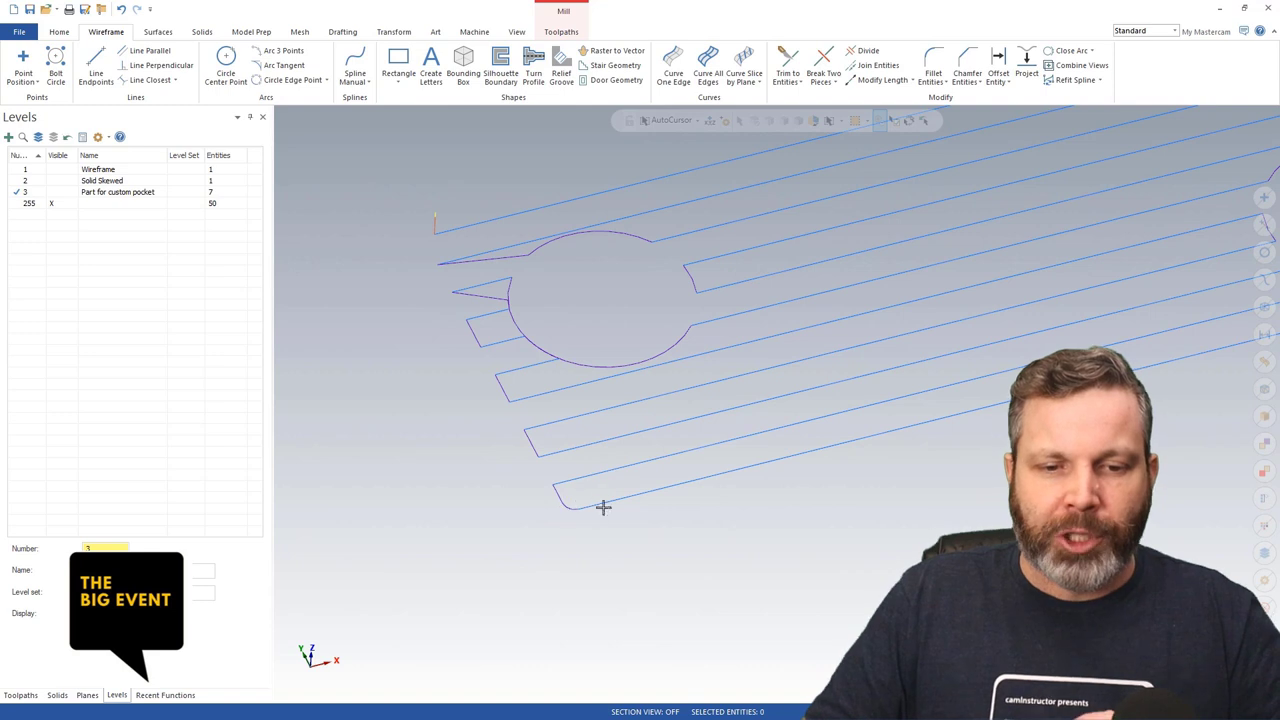
left_click(20, 695)
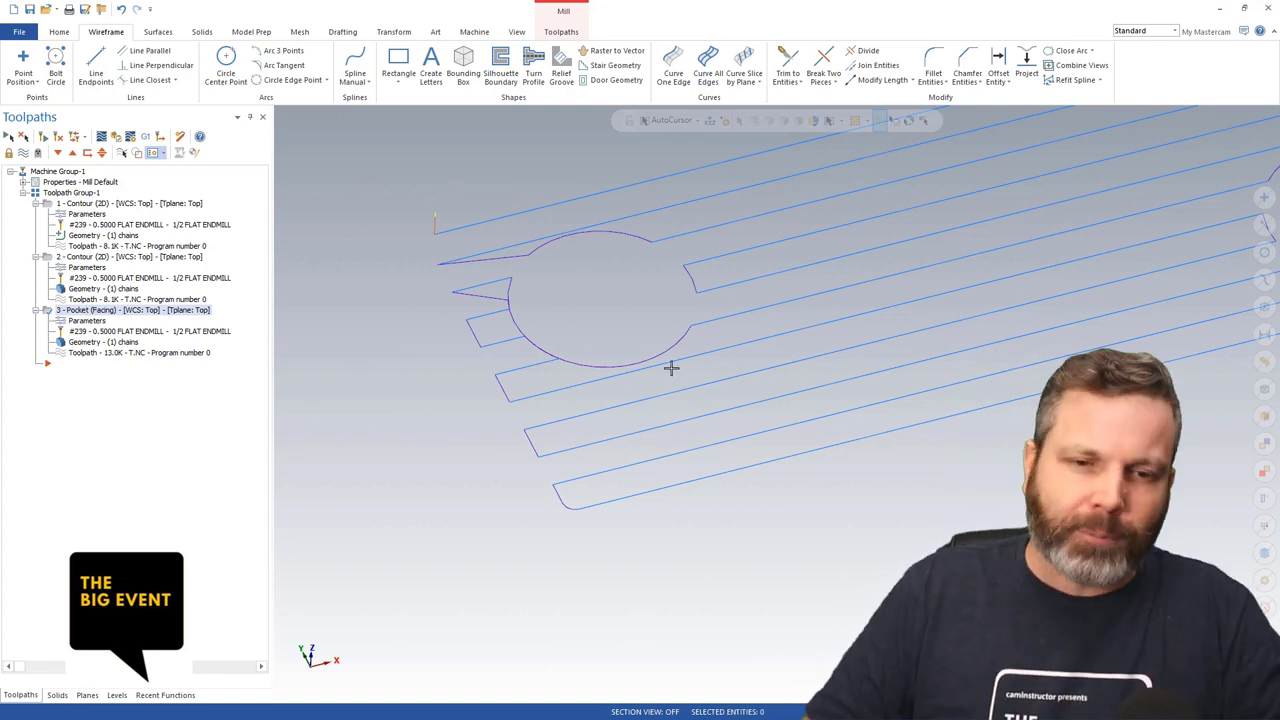
scroll(543, 417, "down", 3)
scroll(570, 488, "up", 4)
scroll(568, 497, "up", 1)
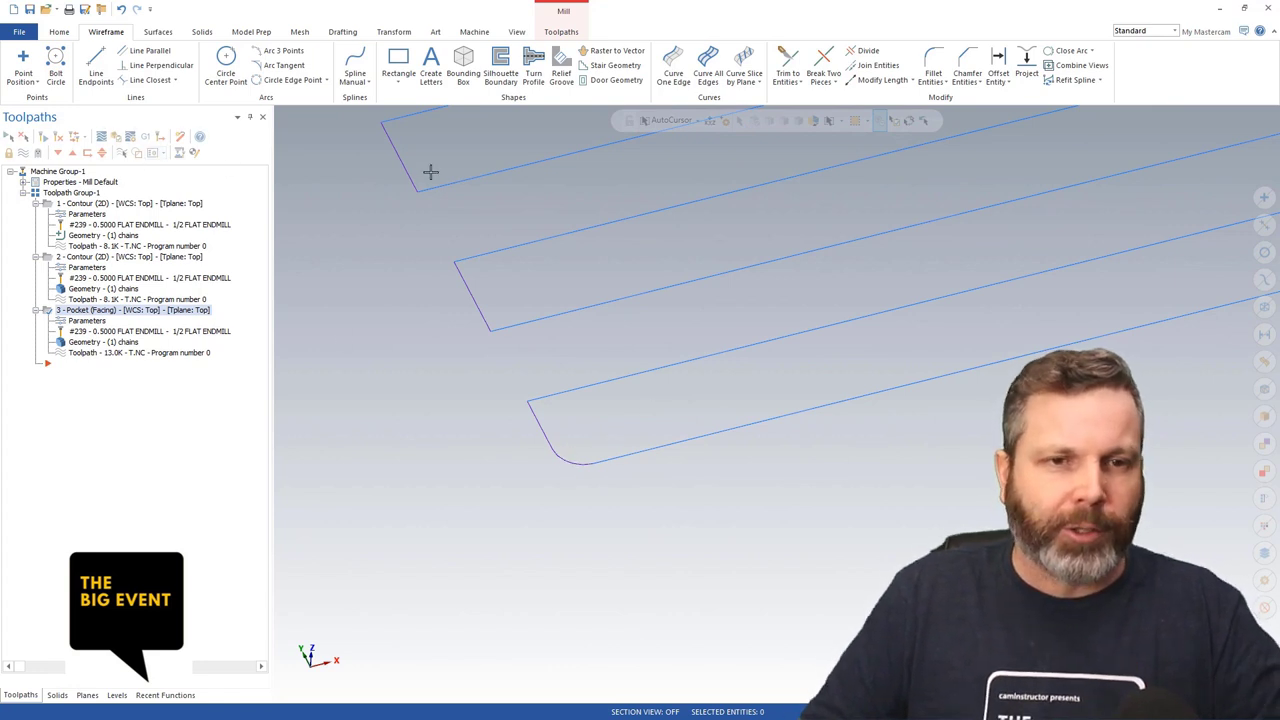
left_click(788, 65)
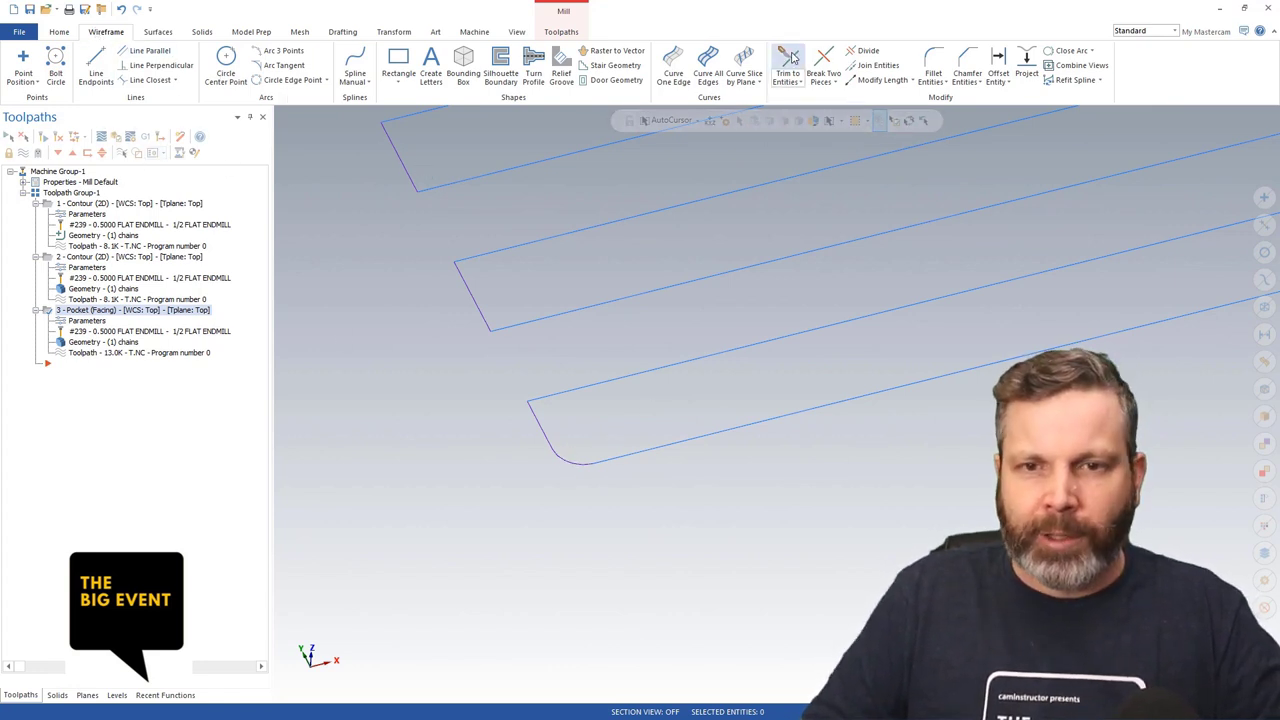
left_click(549, 420)
left_click(646, 449)
left_click(235, 143)
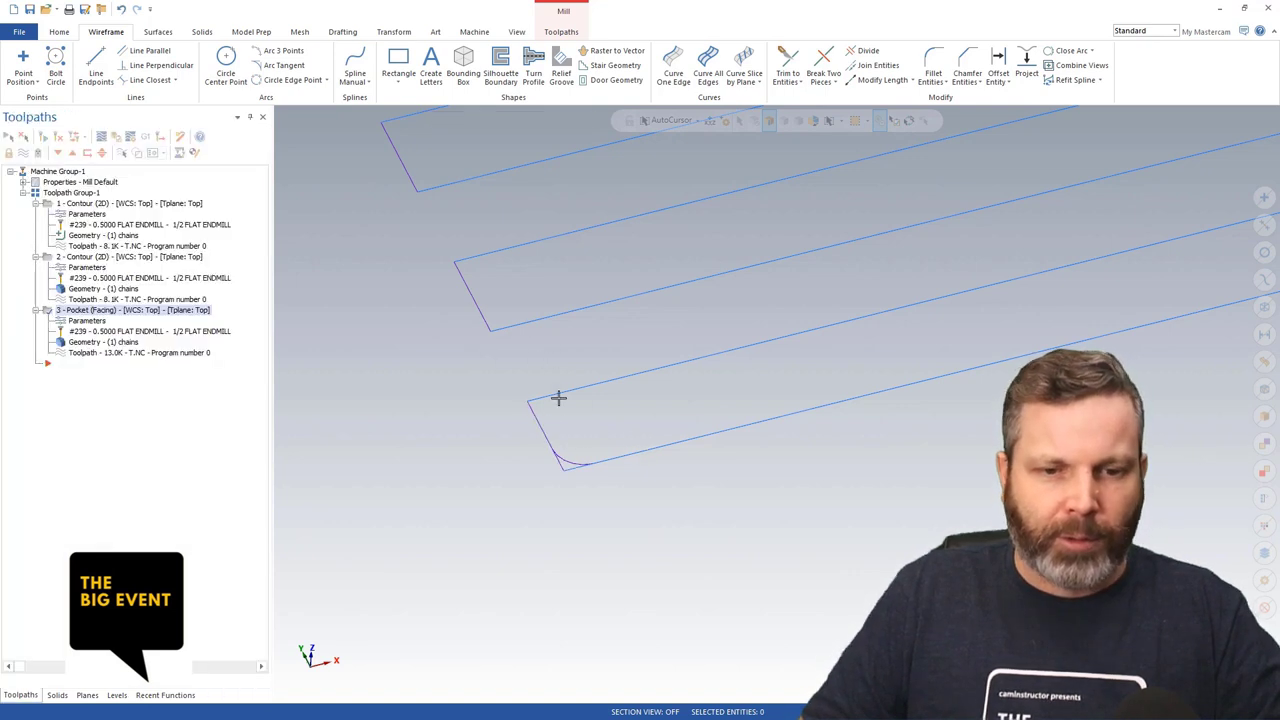
scroll(437, 497, "down", 5)
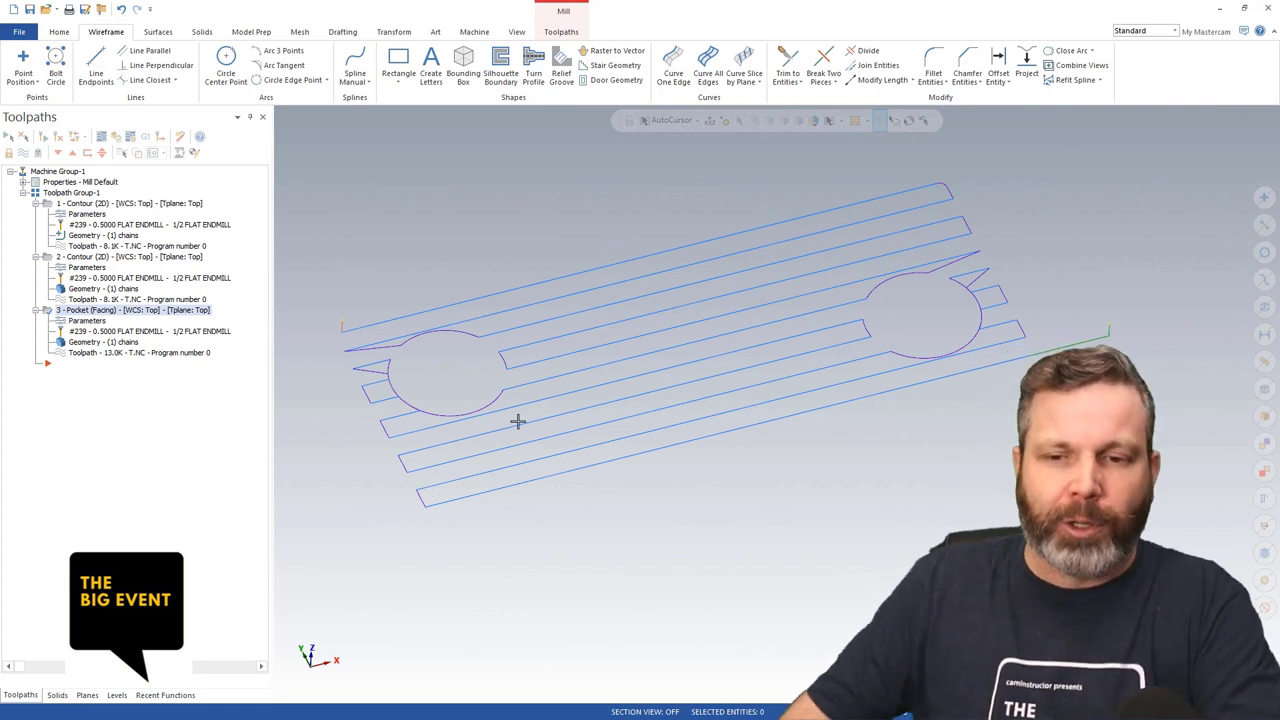
- Delete the short line joining the second- and third-lowest passes, and check the vertical line ending the green lead
scroll(1072, 339, "up", 3)
left_click(1016, 316)
middle_click_drag(1087, 318, 1118, 330)
scroll(966, 380, "down", 1)
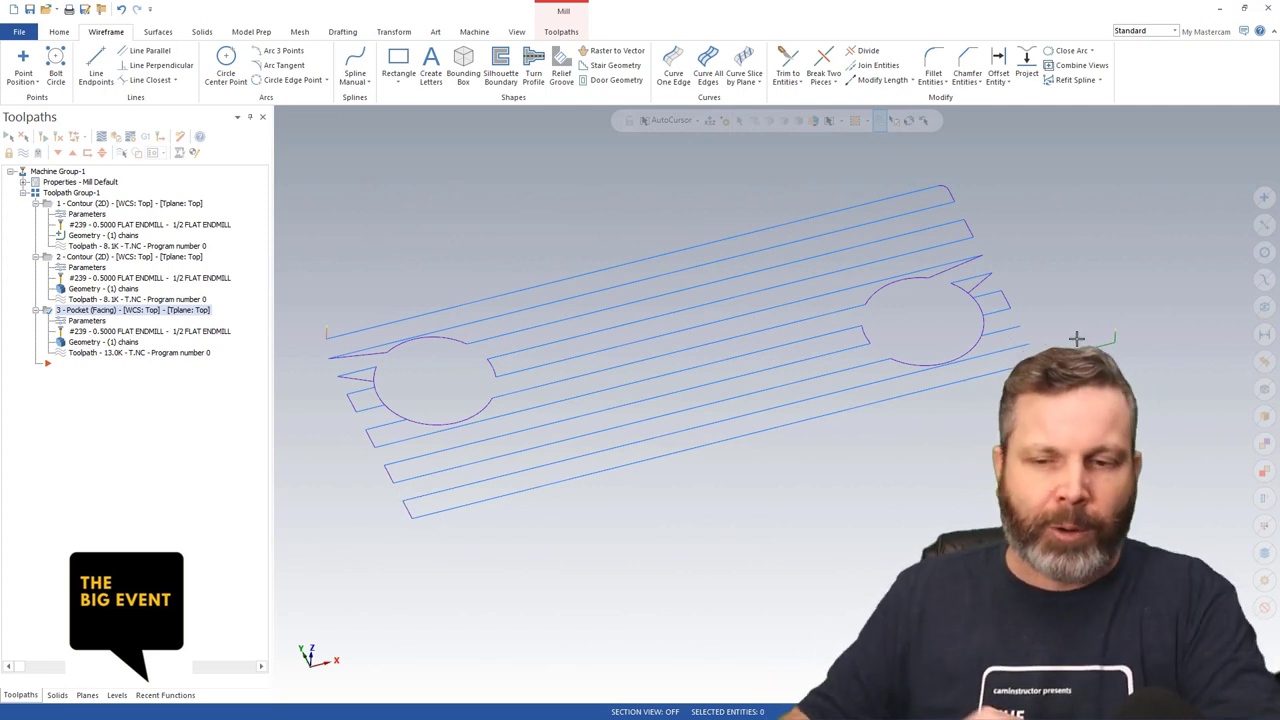
scroll(1082, 328, "up", 2)
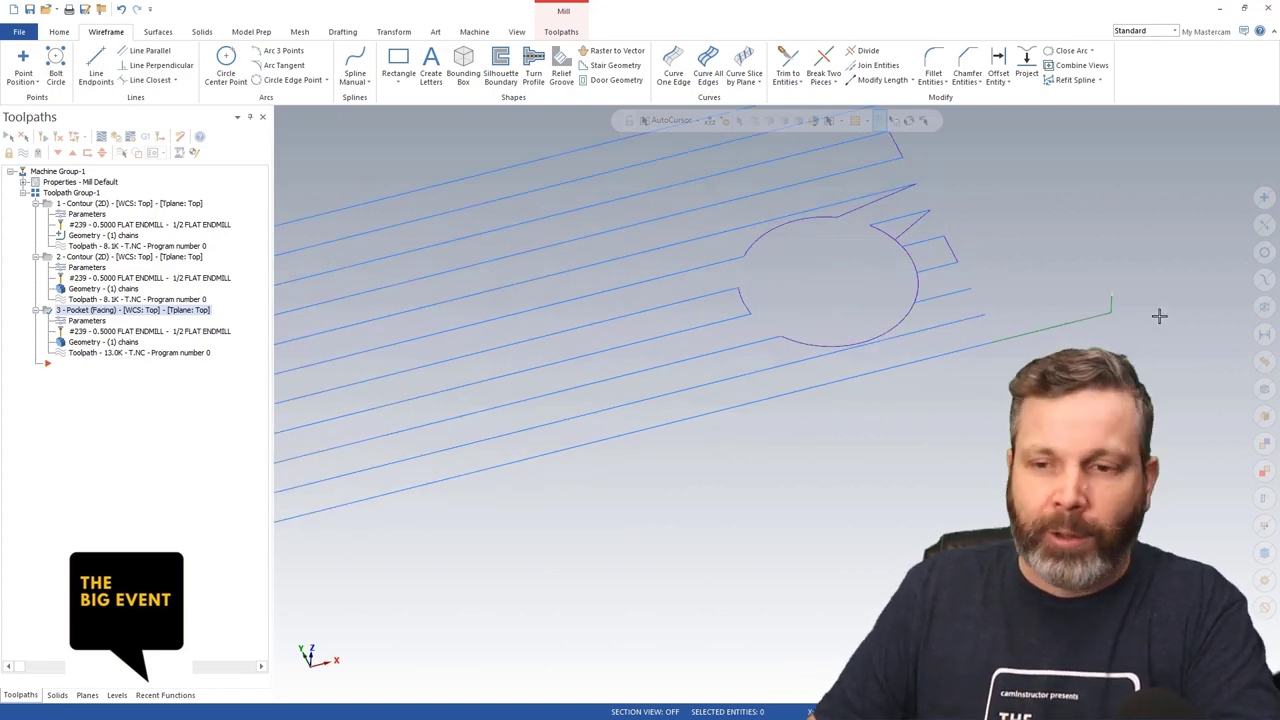
scroll(1132, 314, "up", 3)
left_click(1090, 267)
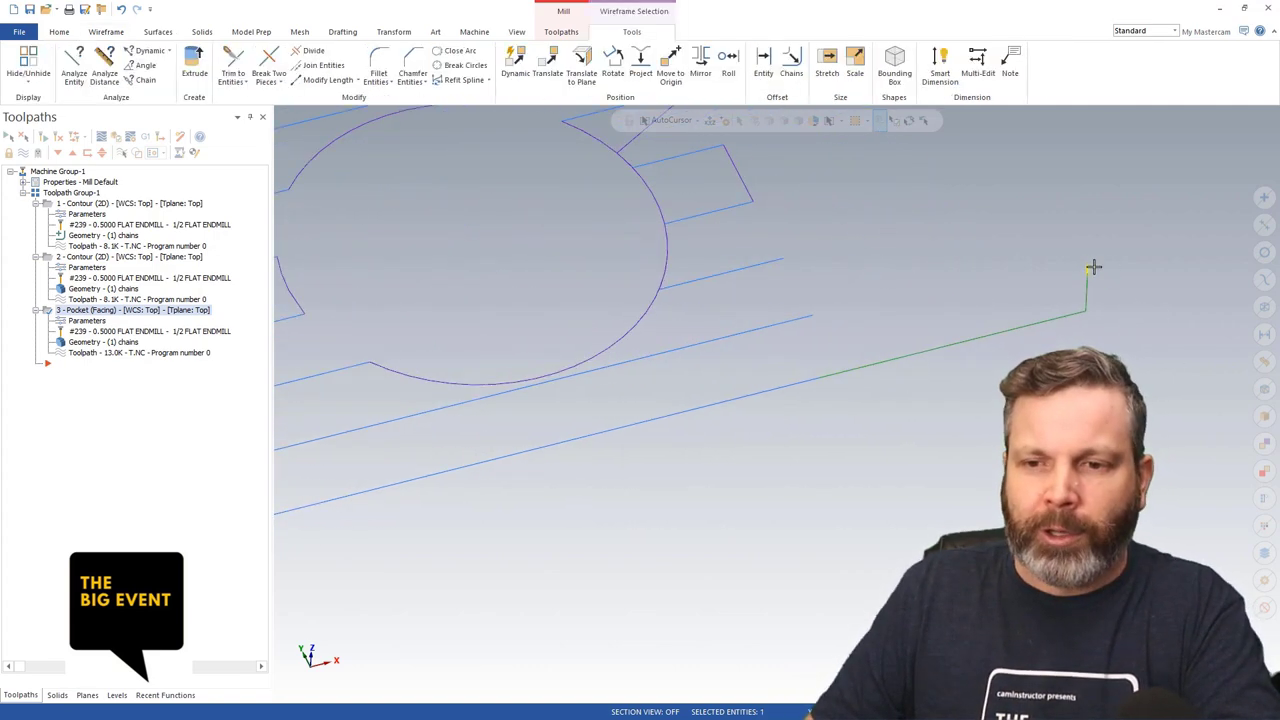
key("Escape")
scroll(1146, 313, "down", 5)
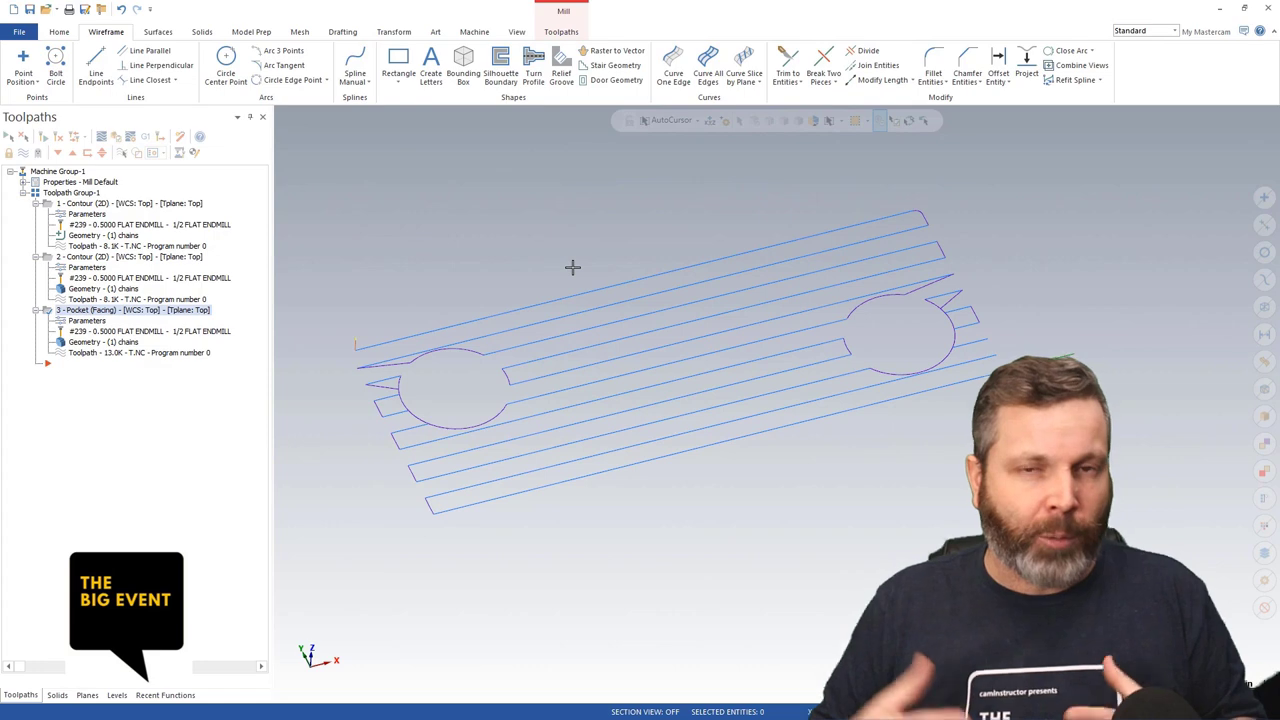
- Start a 2D Contour toolpath and chain the two lowest connected passes of the edited geometry
left_click(562, 32)
left_click(204, 85)
left_click(30, 80)
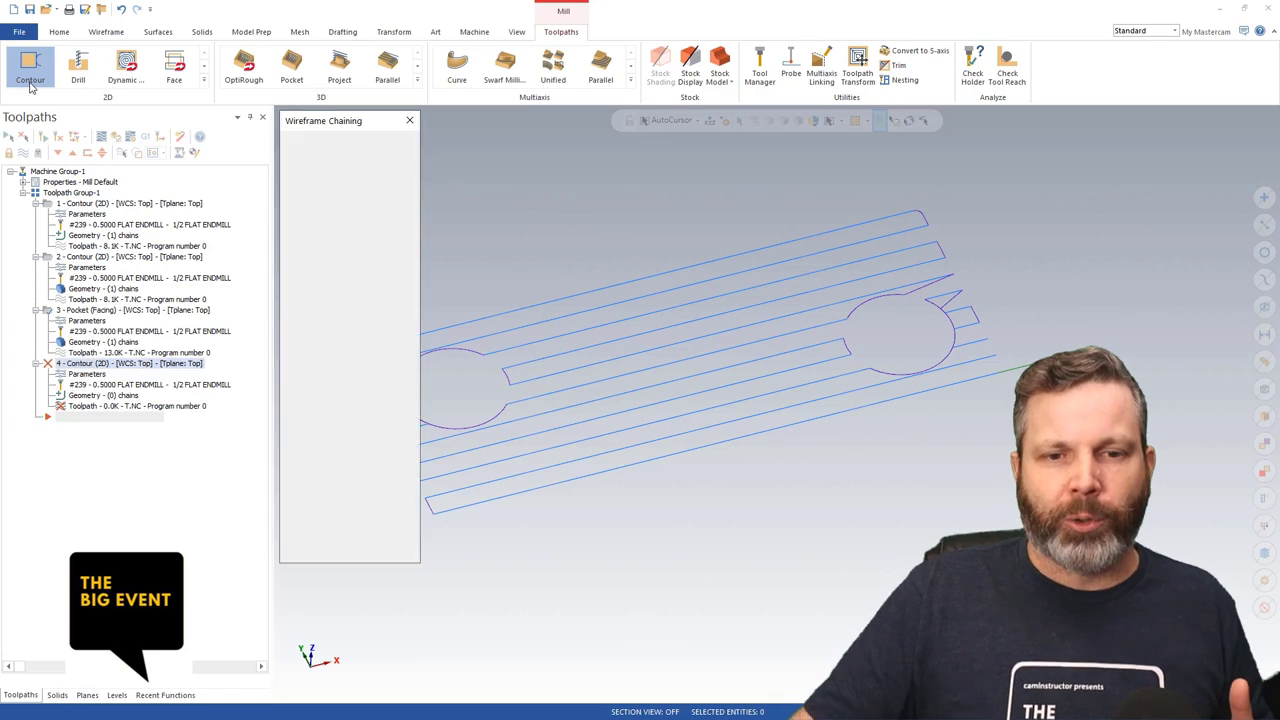
left_click(1000, 360)
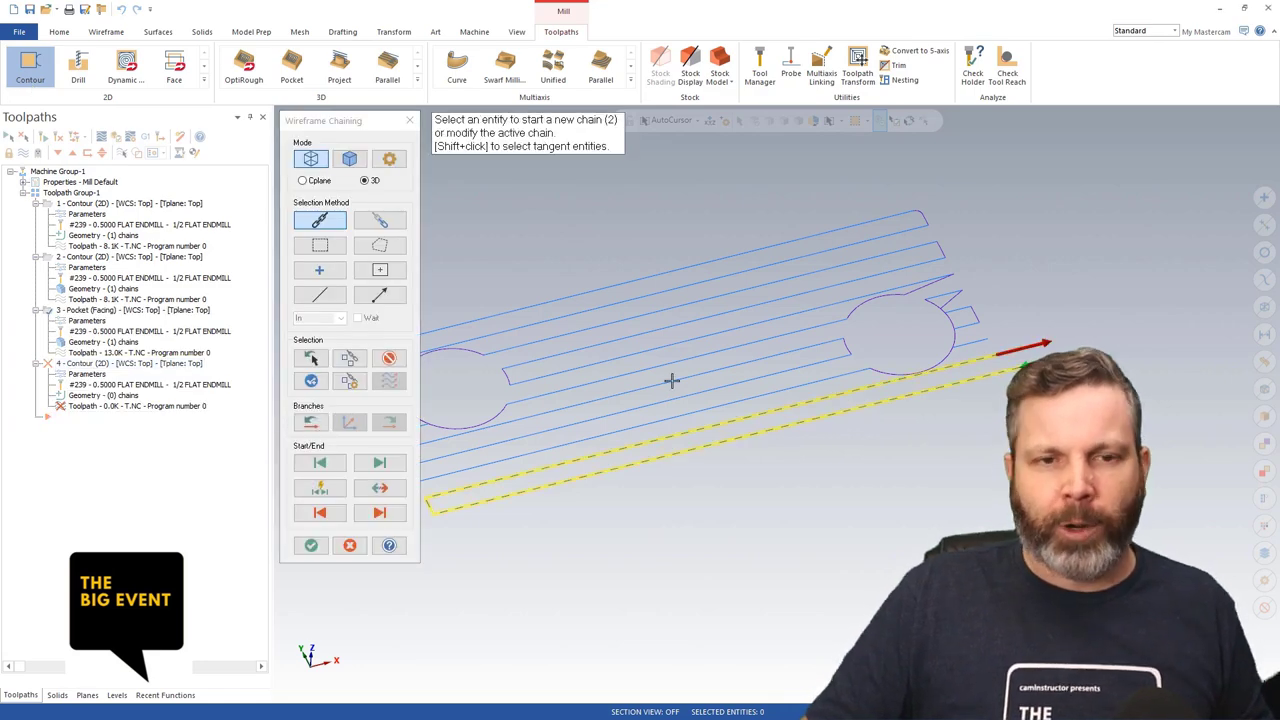
left_click(311, 545)
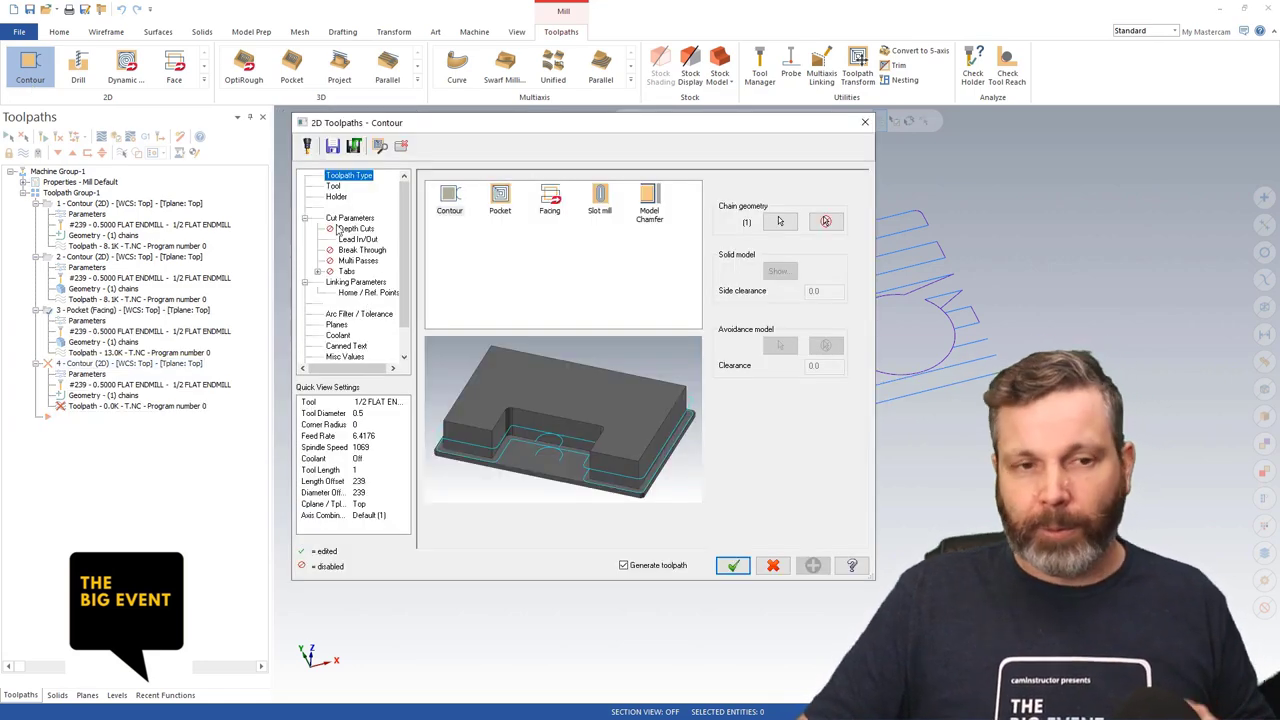
- Select the 1/2 flat endmill, set the compensation type to Off and generate the contour toolpath
left_click(334, 187)
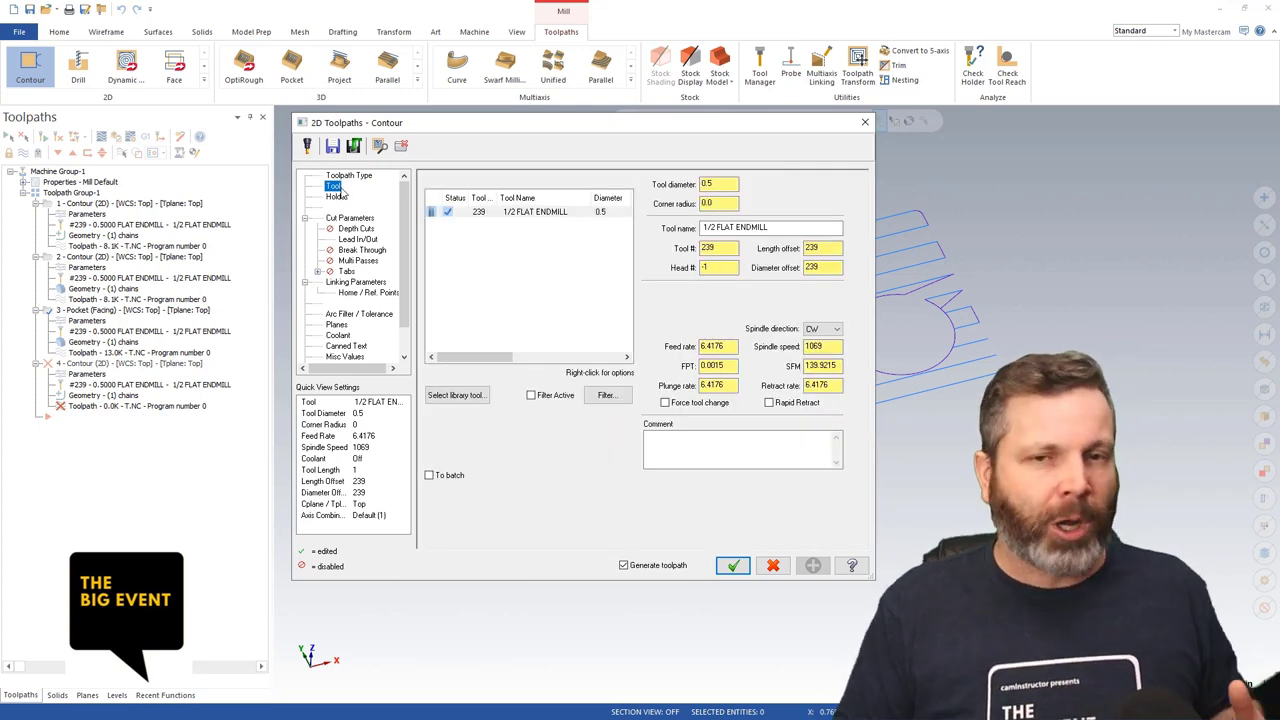
left_click(528, 215)
left_click(350, 217)
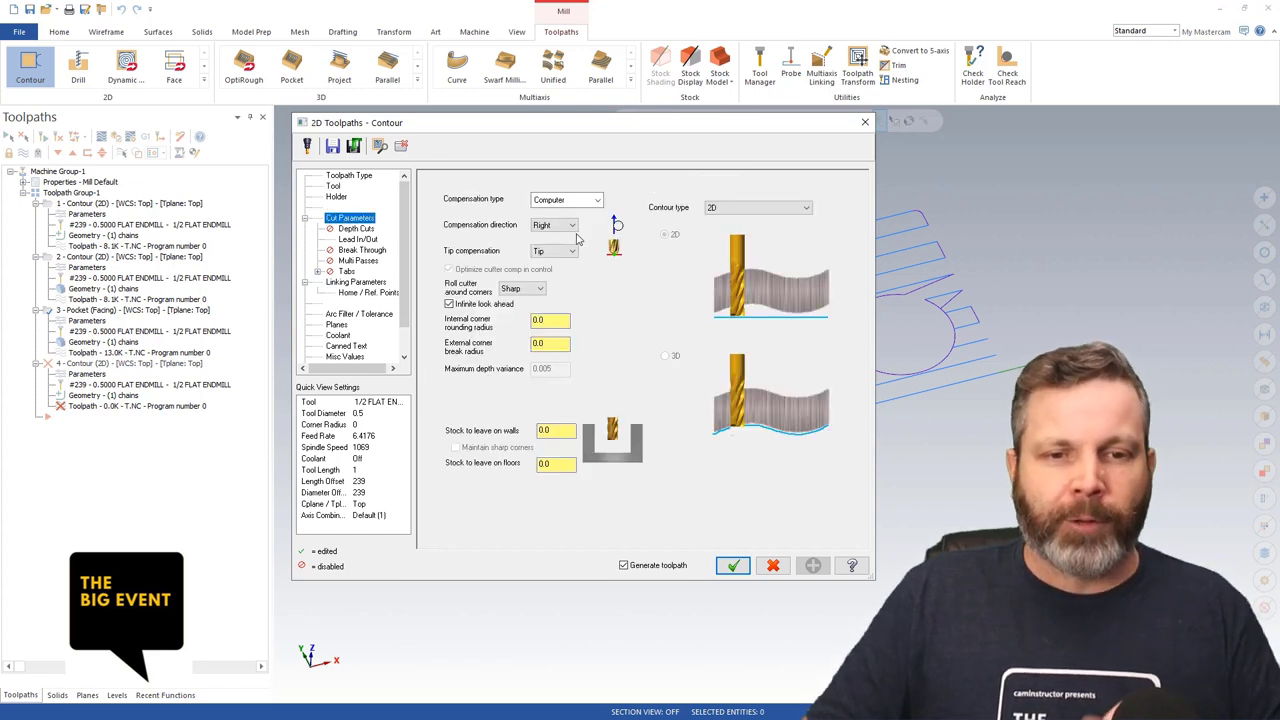
left_click(596, 201)
left_click(541, 257)
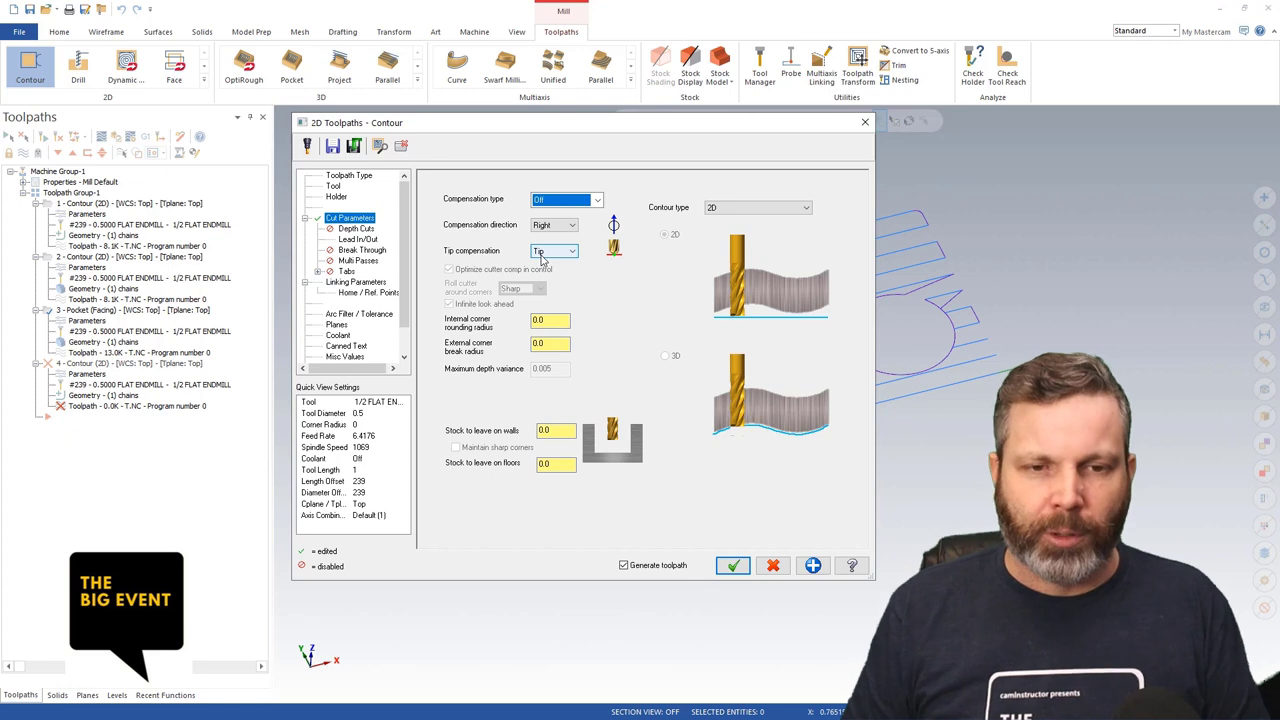
left_click(732, 566)
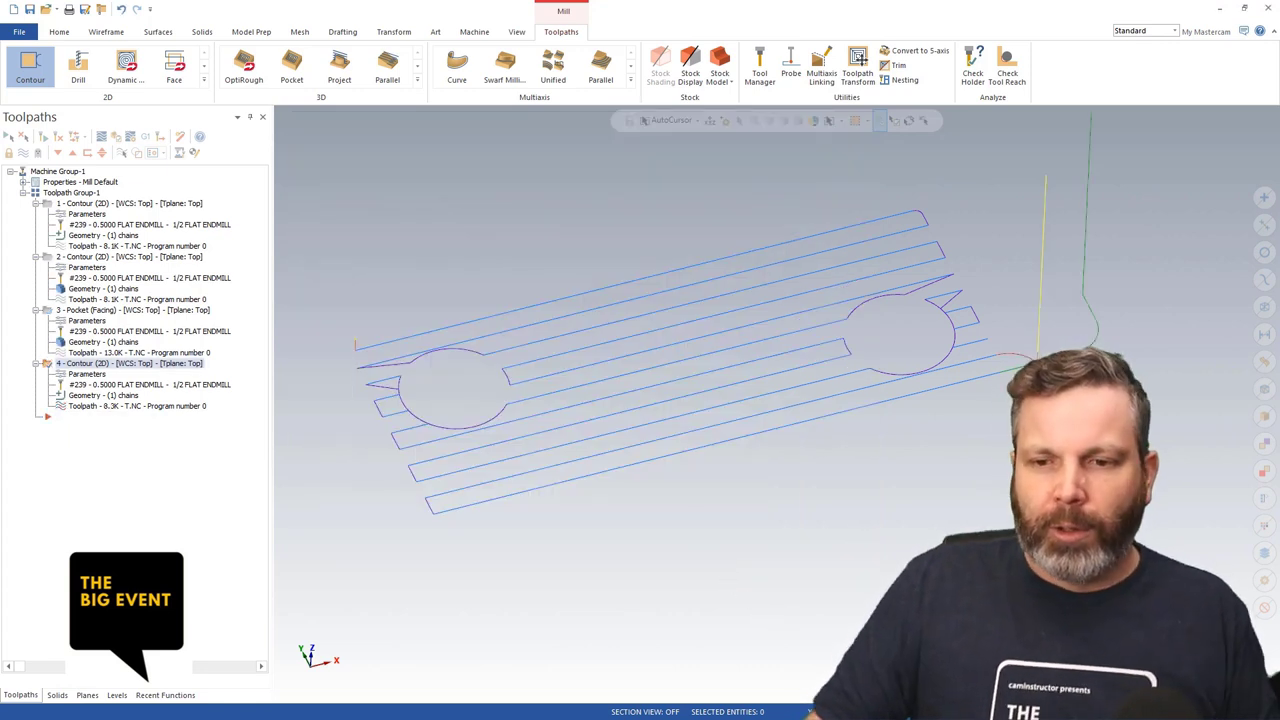
- Backplot the fourth operation's contour and scrub through its lead-in and lead-out moves
left_click(108, 137)
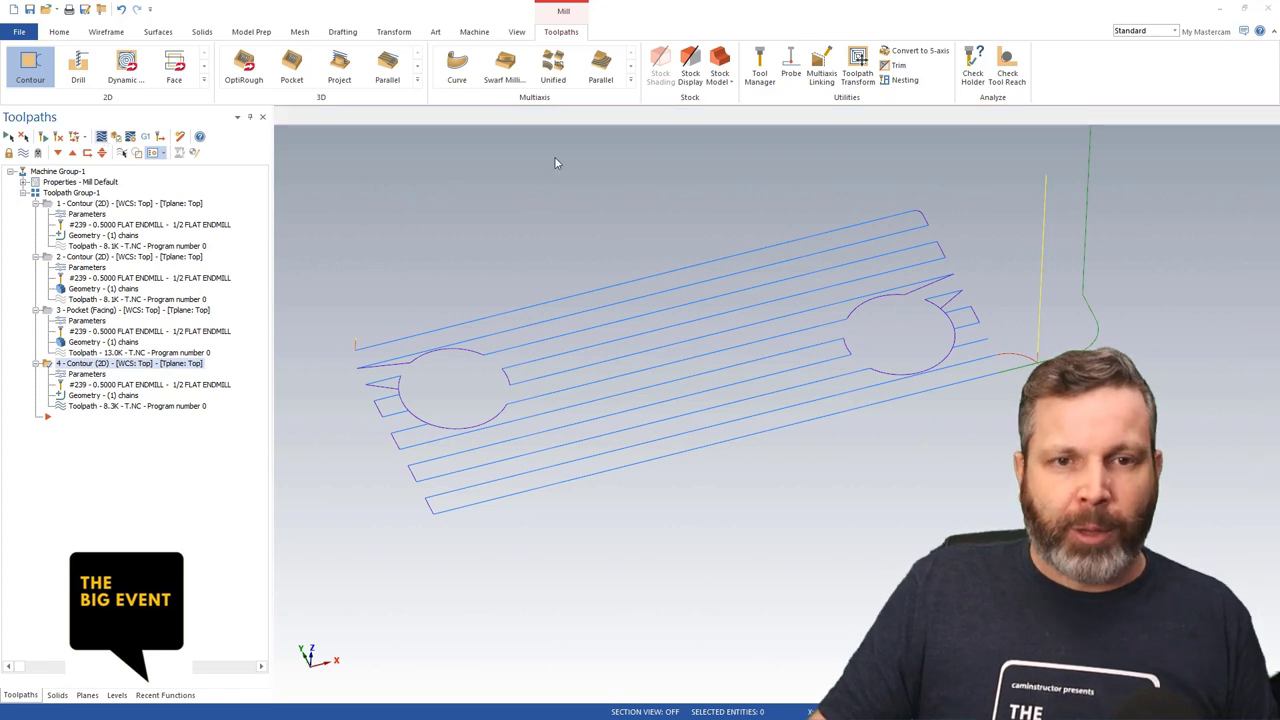
left_click_drag(514, 121, 768, 120)
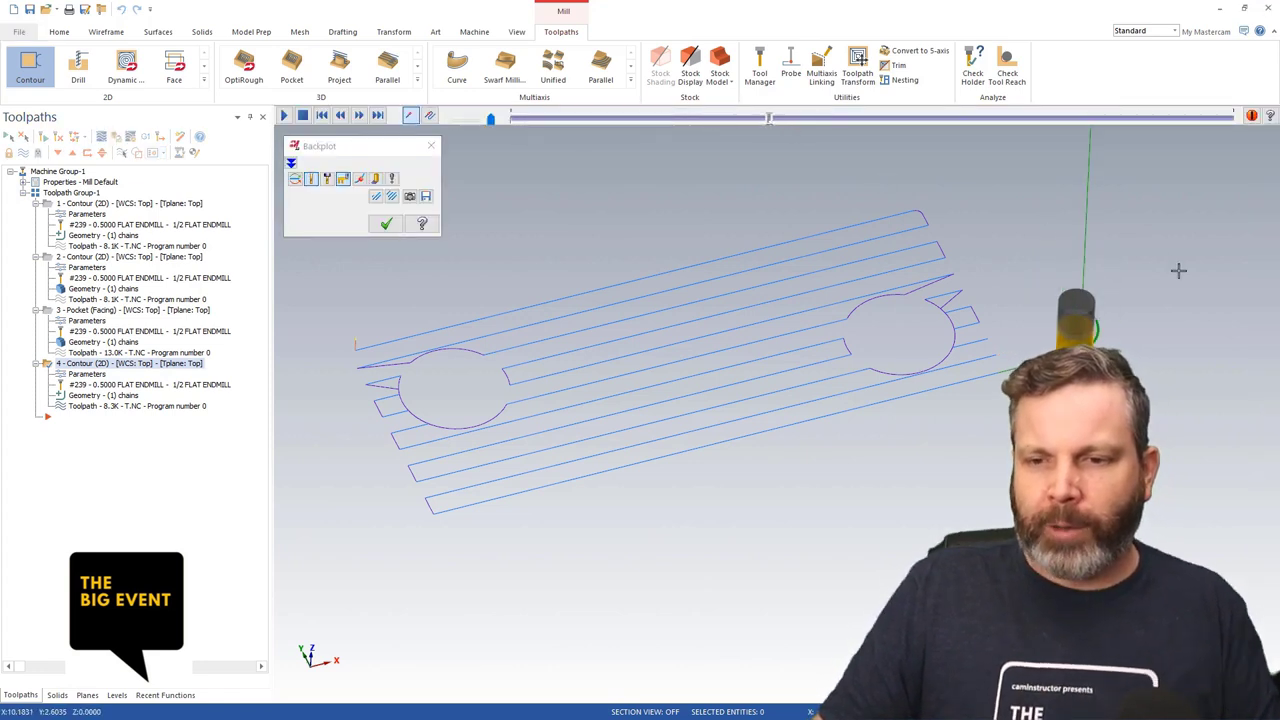
left_click_drag(769, 121, 1043, 122)
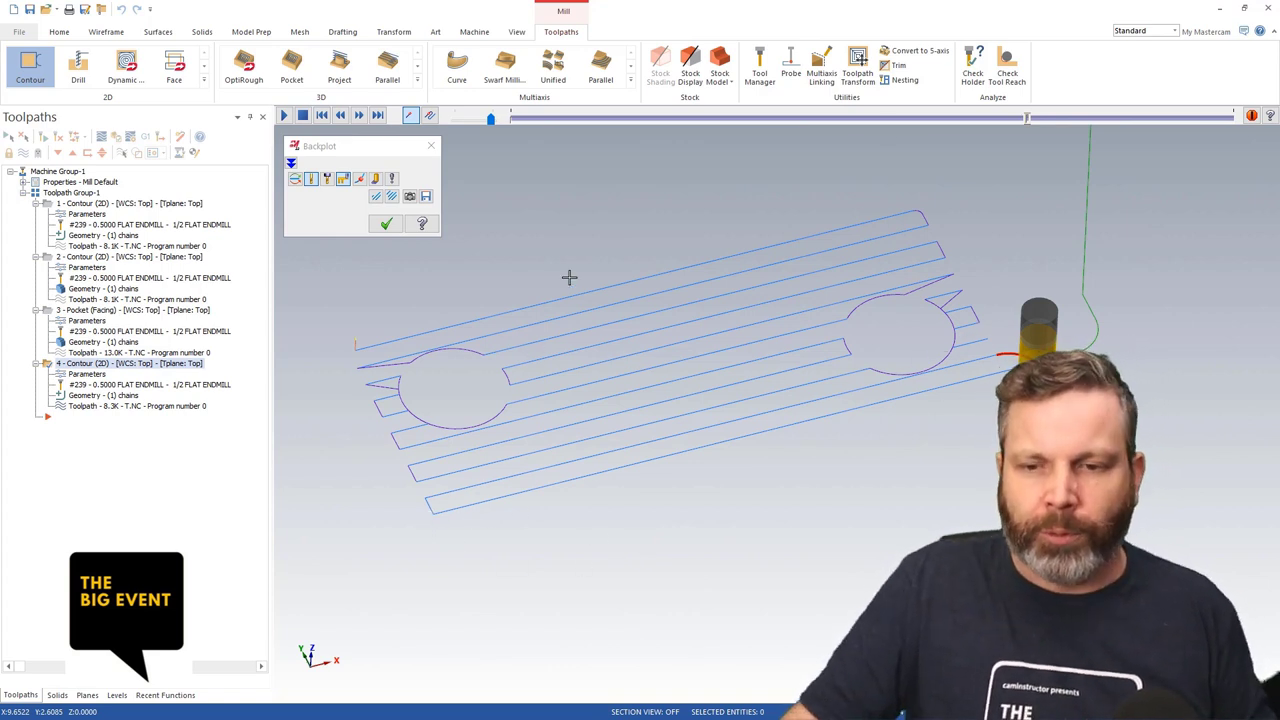
left_click(386, 224)
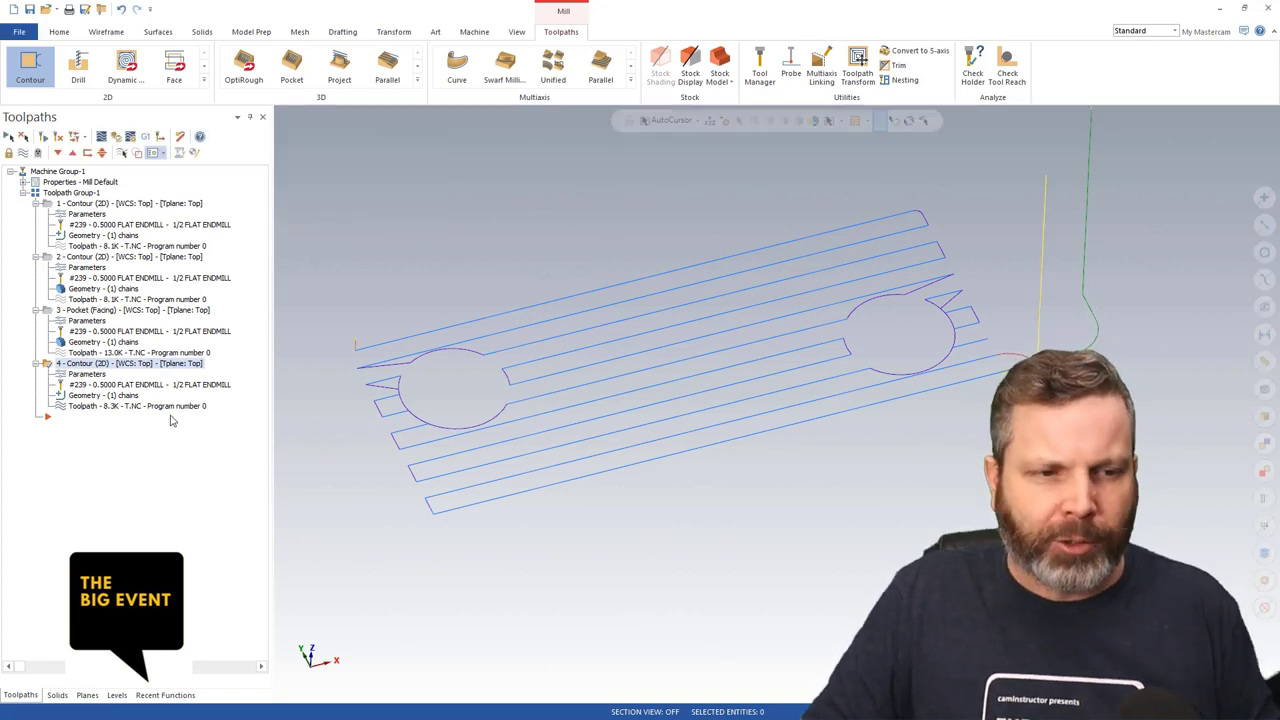
- Turn off both the entry and exit moves in the fourth contour's Lead In/Out settings, keeping Lead In/Out itself enabled
left_click(87, 373)
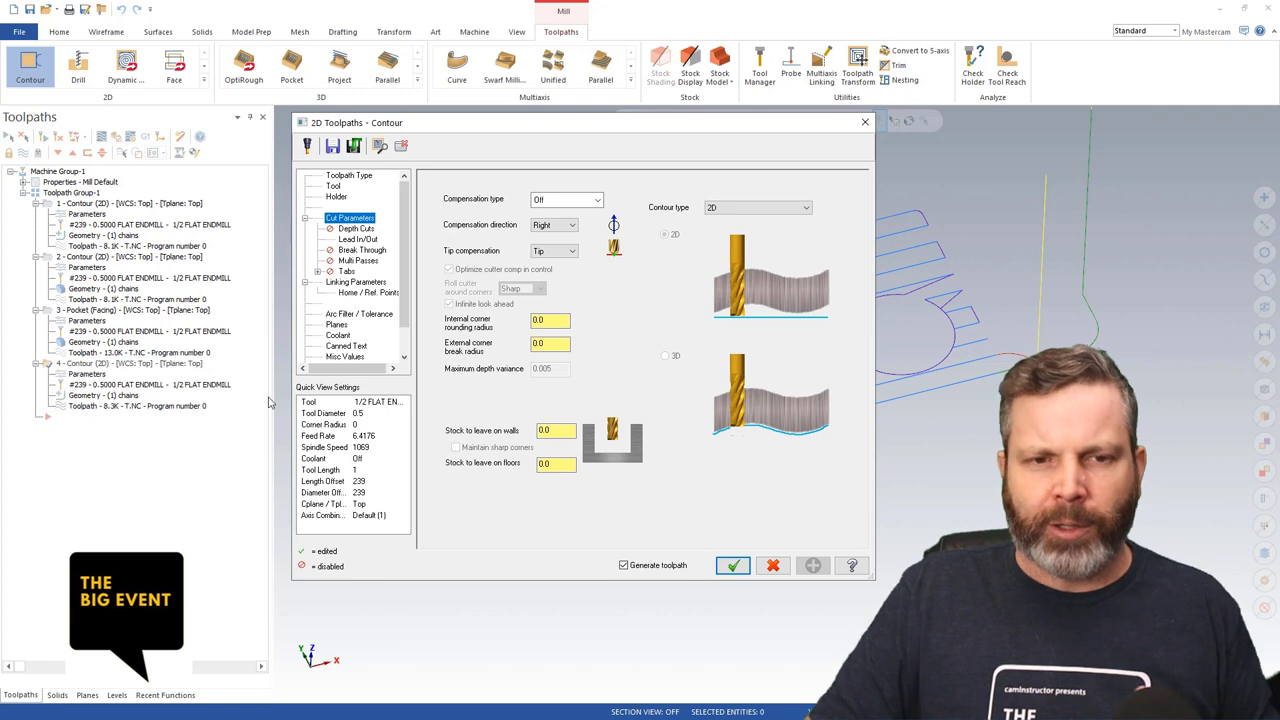
left_click(358, 240)
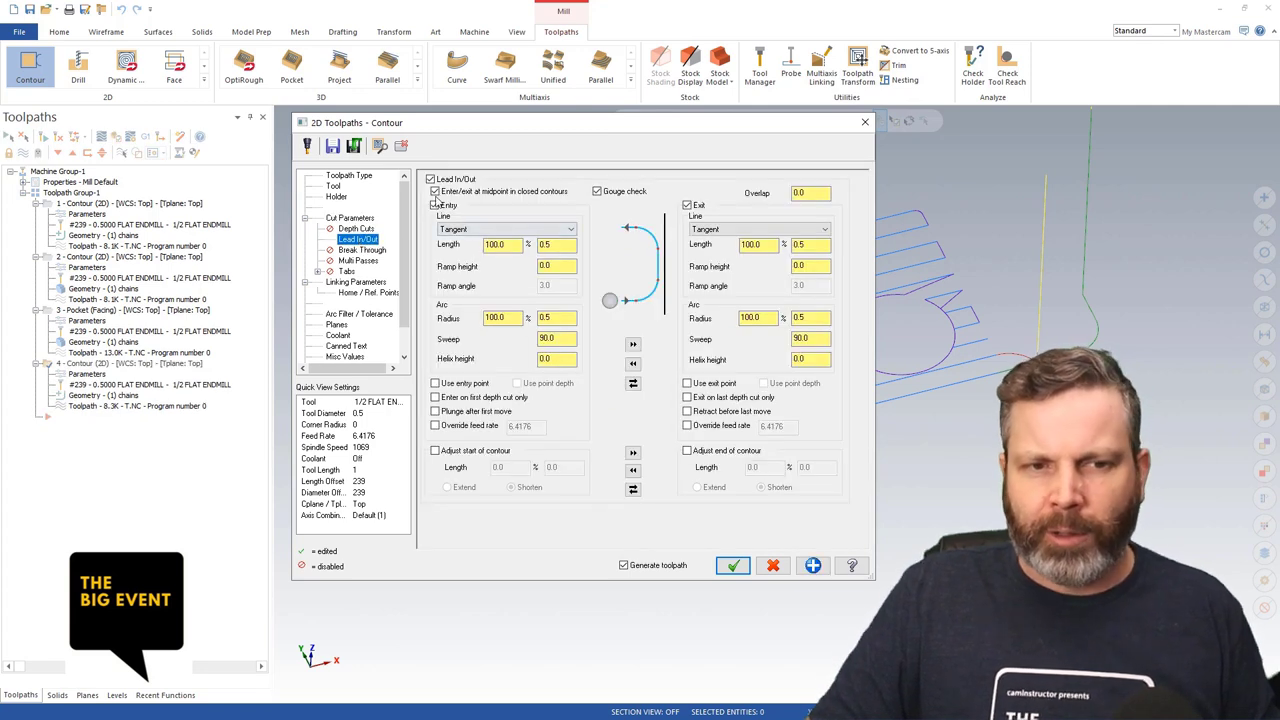
left_click(430, 179)
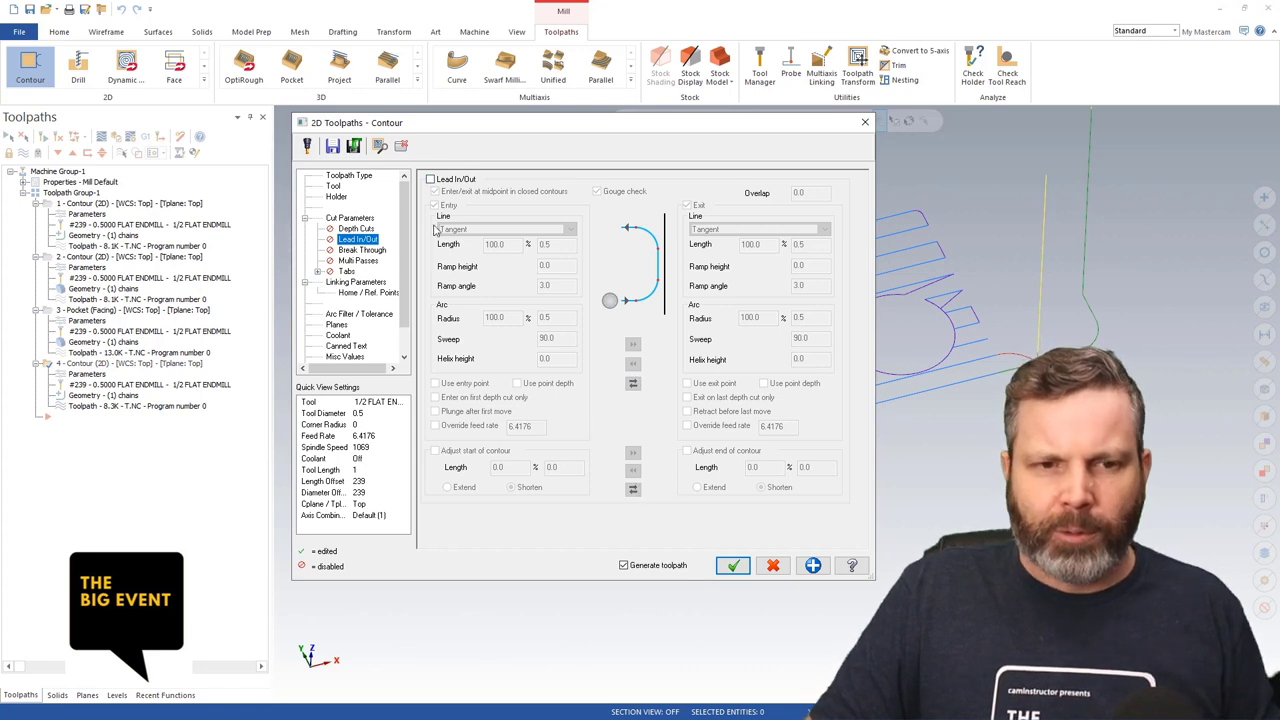
left_click(430, 179)
left_click(435, 205)
left_click(687, 205)
- Extend the end of the contour by 75% of the tool diameter and accept the parameters
left_click(687, 451)
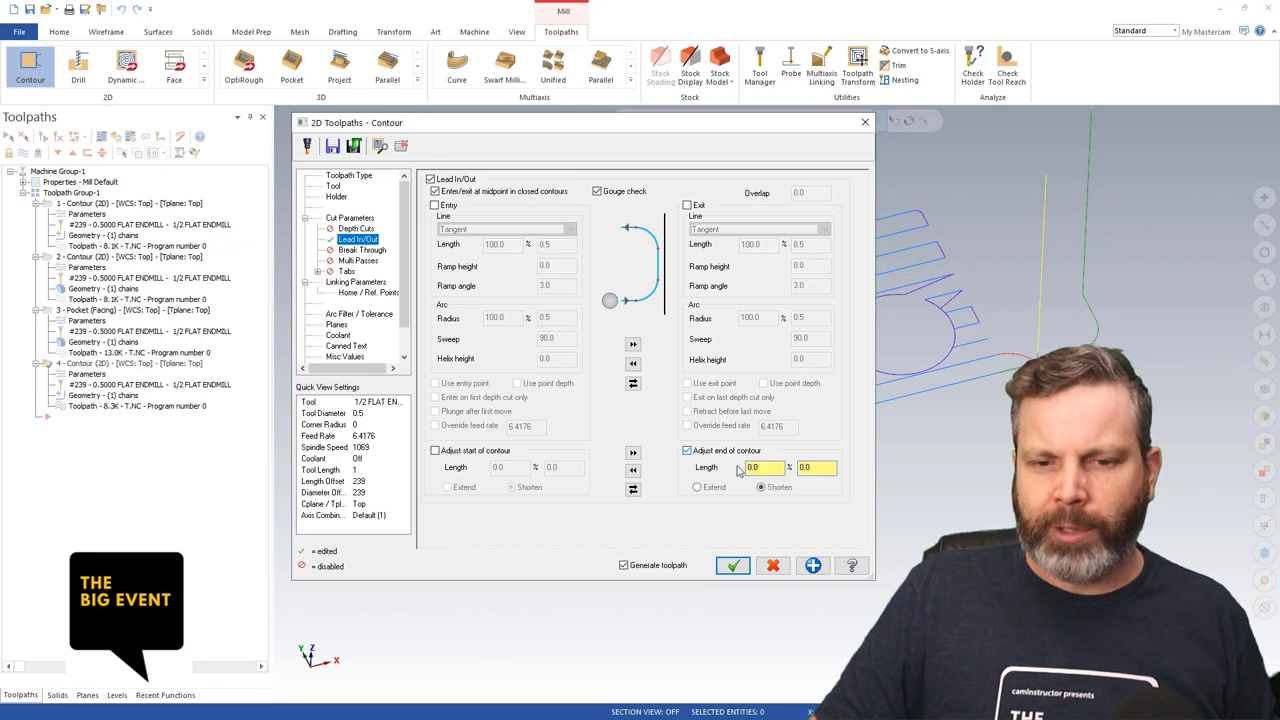
left_click(700, 488)
key("Tab")
key("shift+Tab")
type(".75")
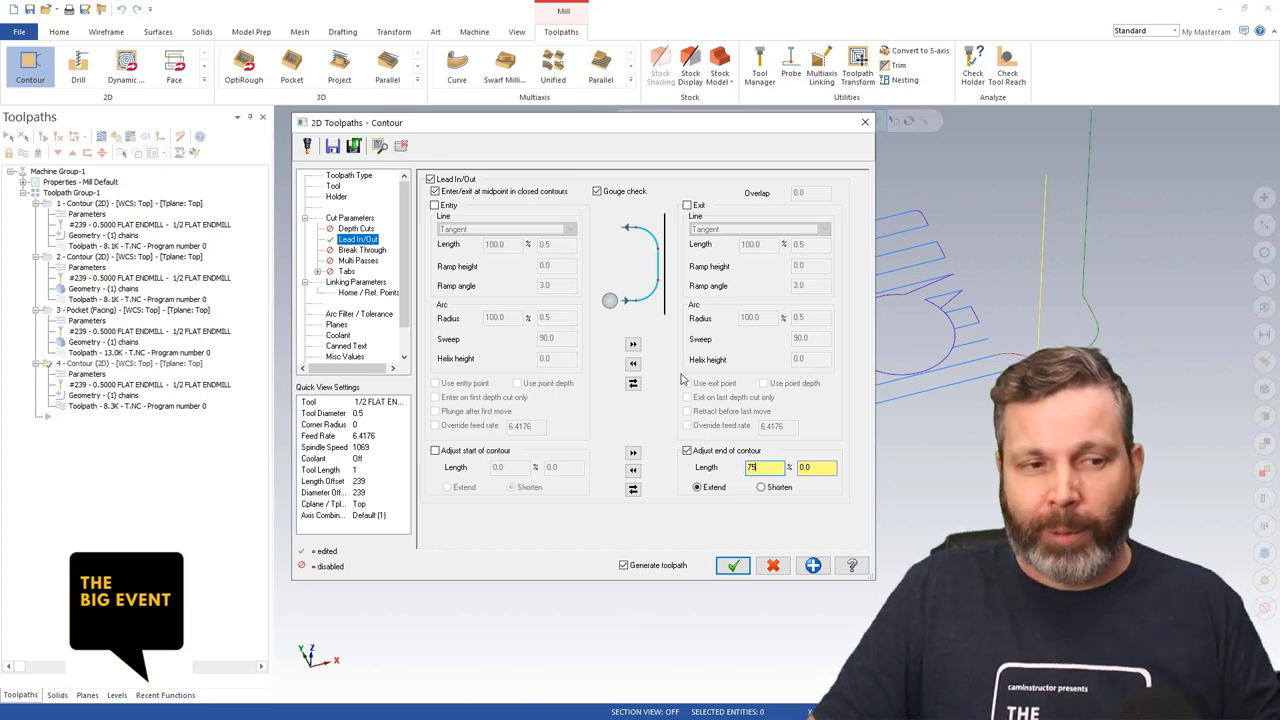
left_click(736, 566)
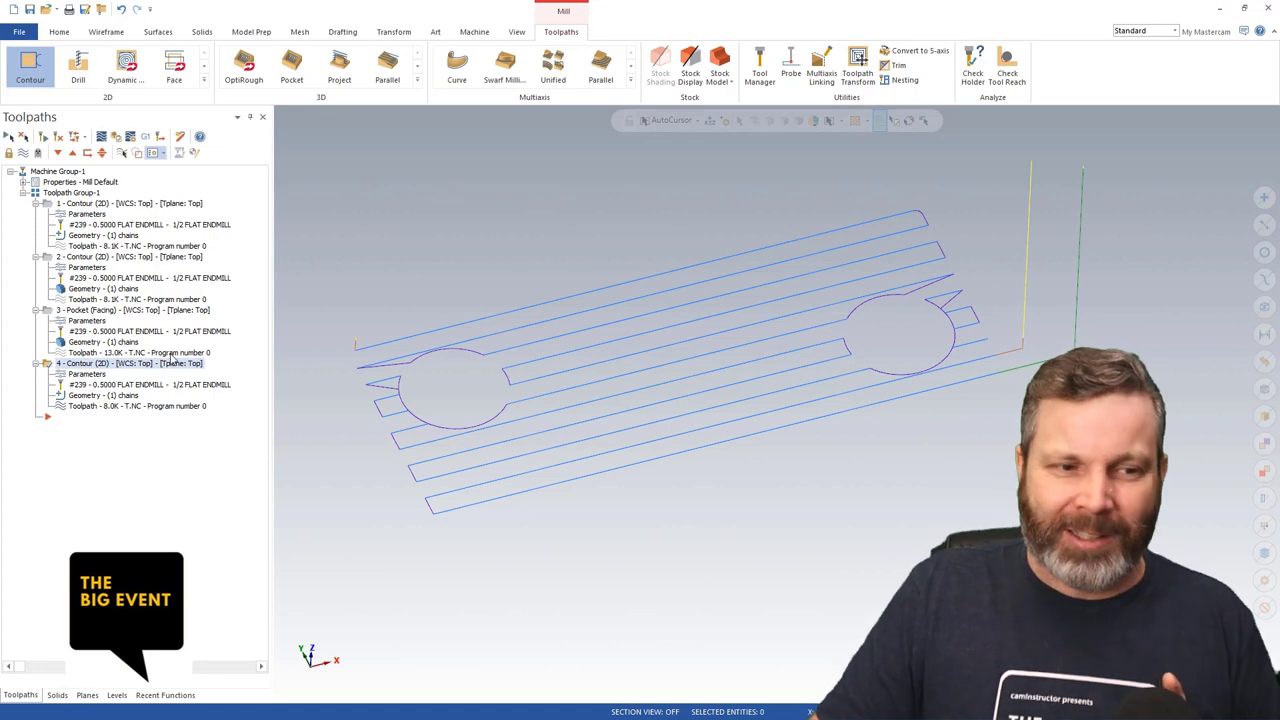
- Disable Generate toolpath for the fourth contour and set its end-of-contour extension to 80%
left_click(86, 374)
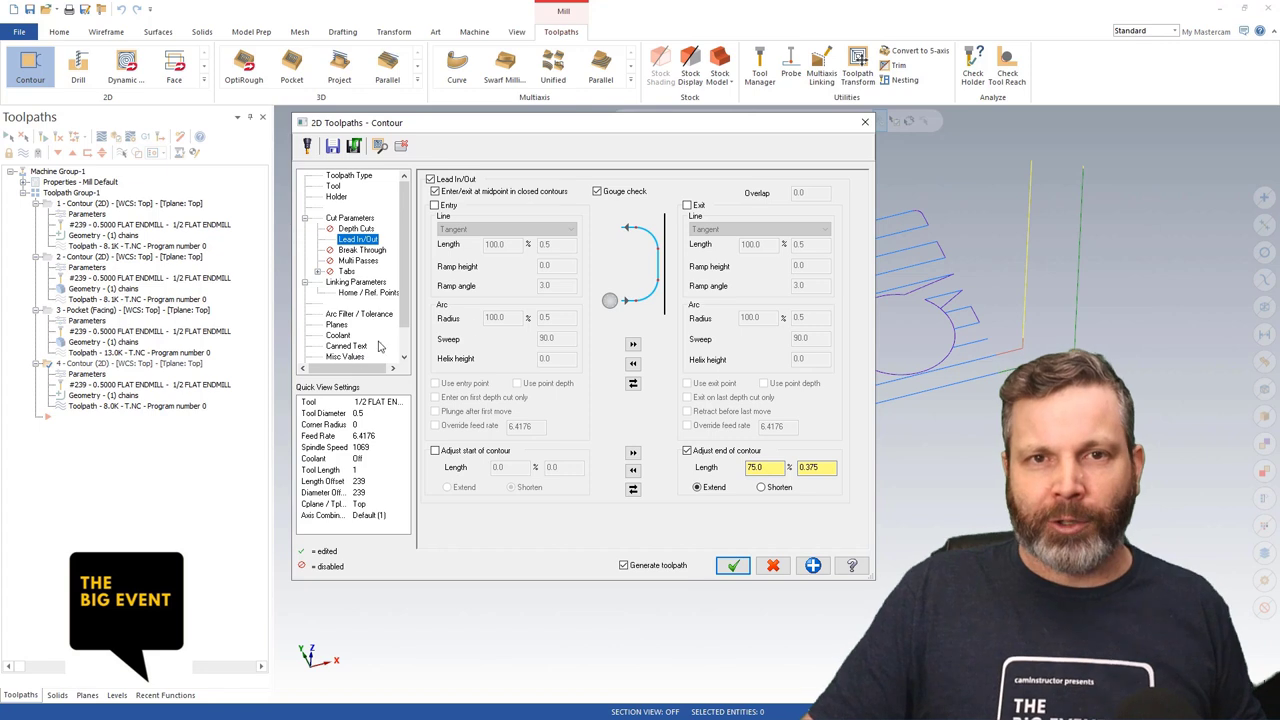
left_click(636, 568)
double_click(772, 470)
type("80")
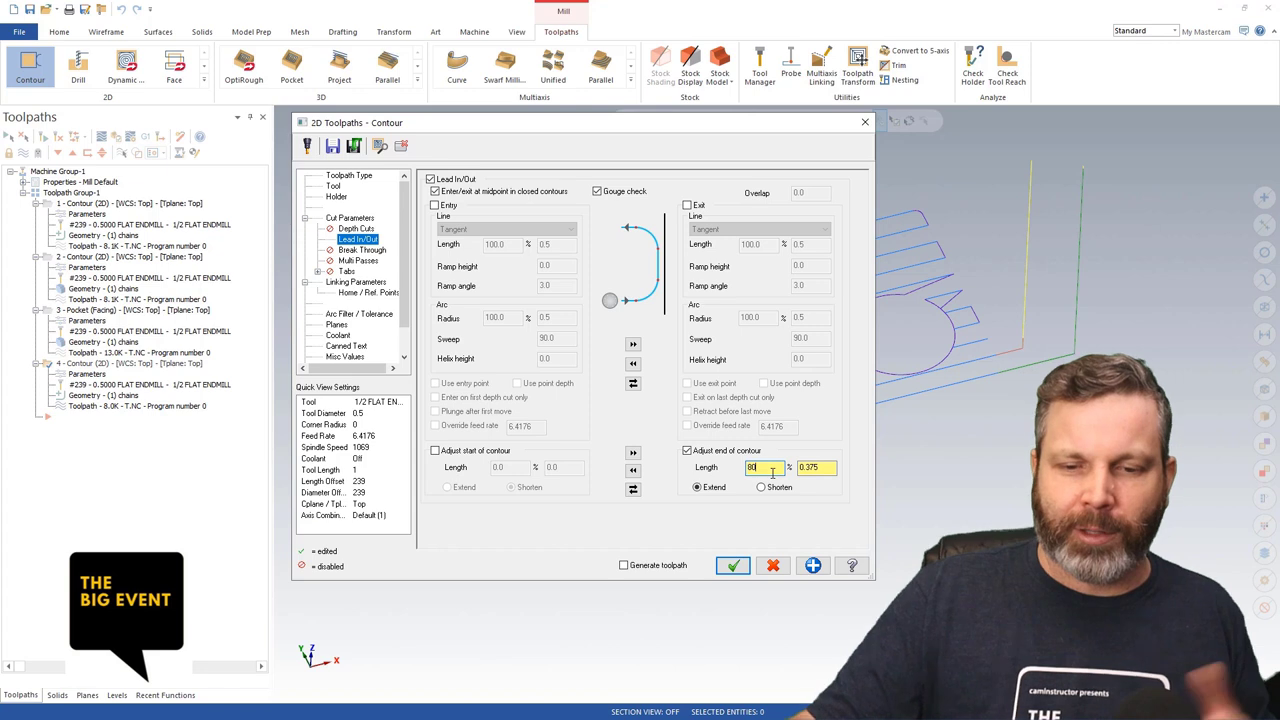
left_click(733, 566)
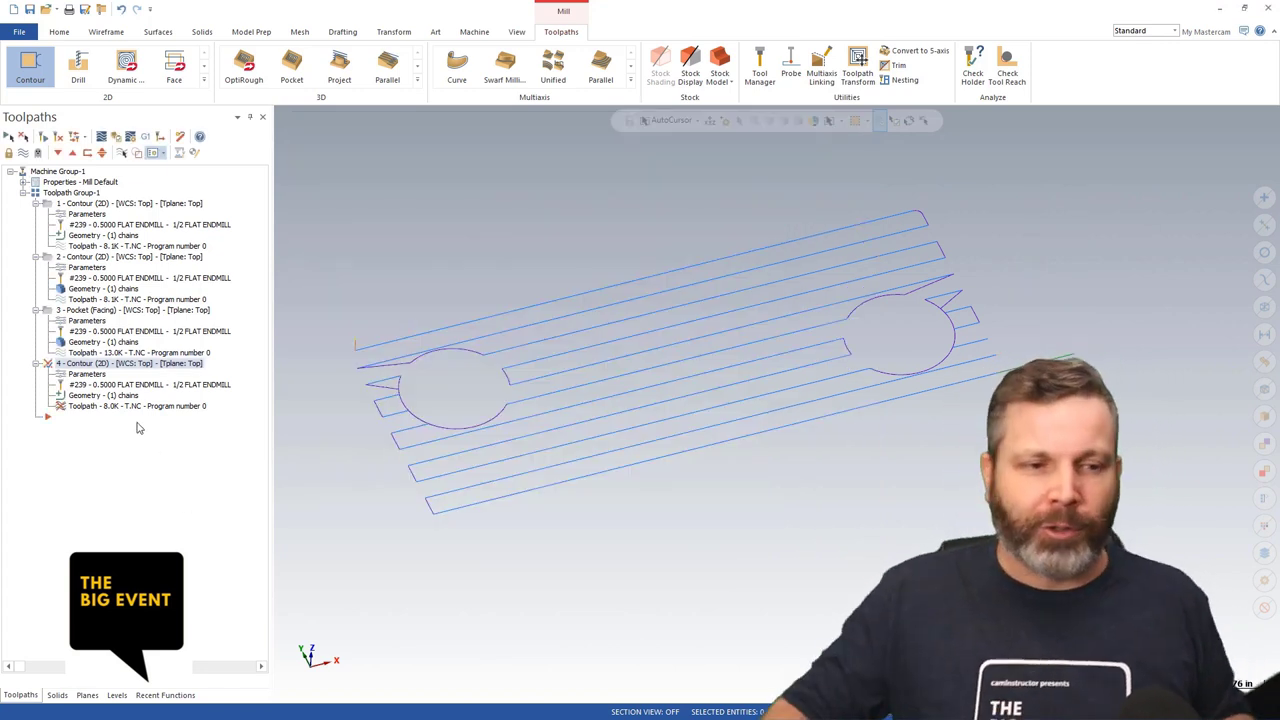
- Regenerate the fourth contour, and accept its parameters with Generate toolpath enabled
left_click(43, 137)
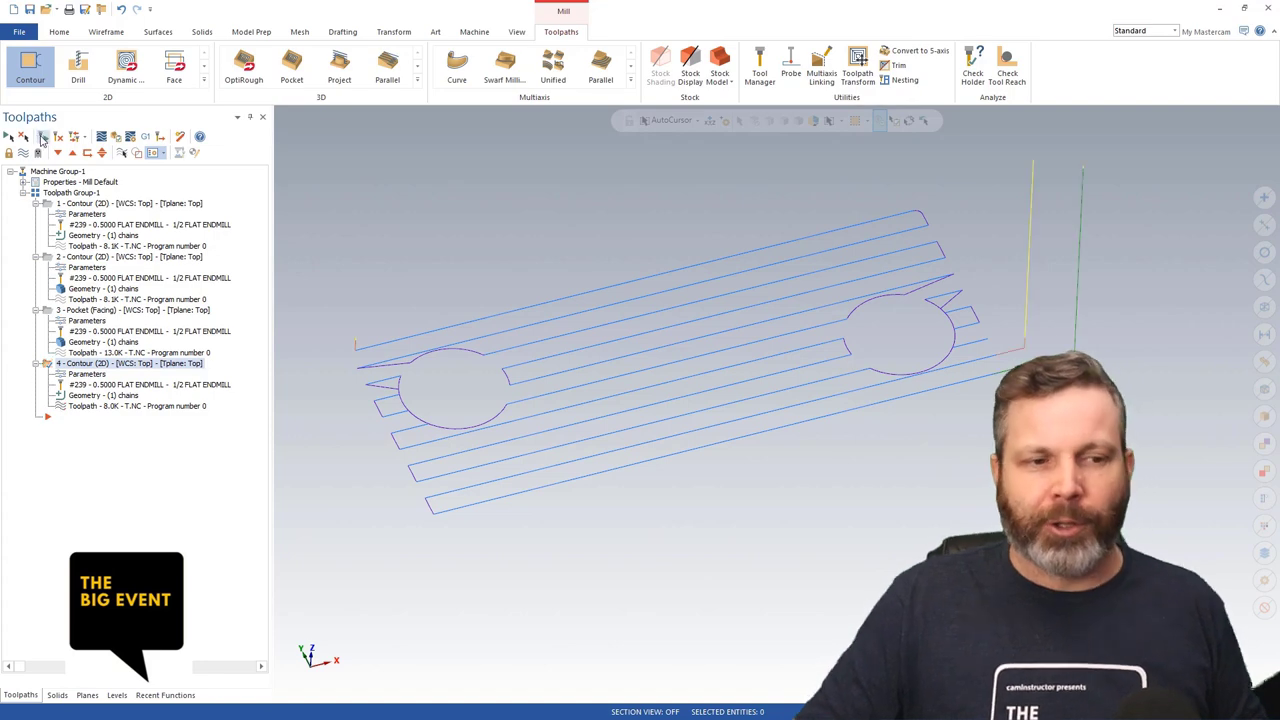
left_click(85, 374)
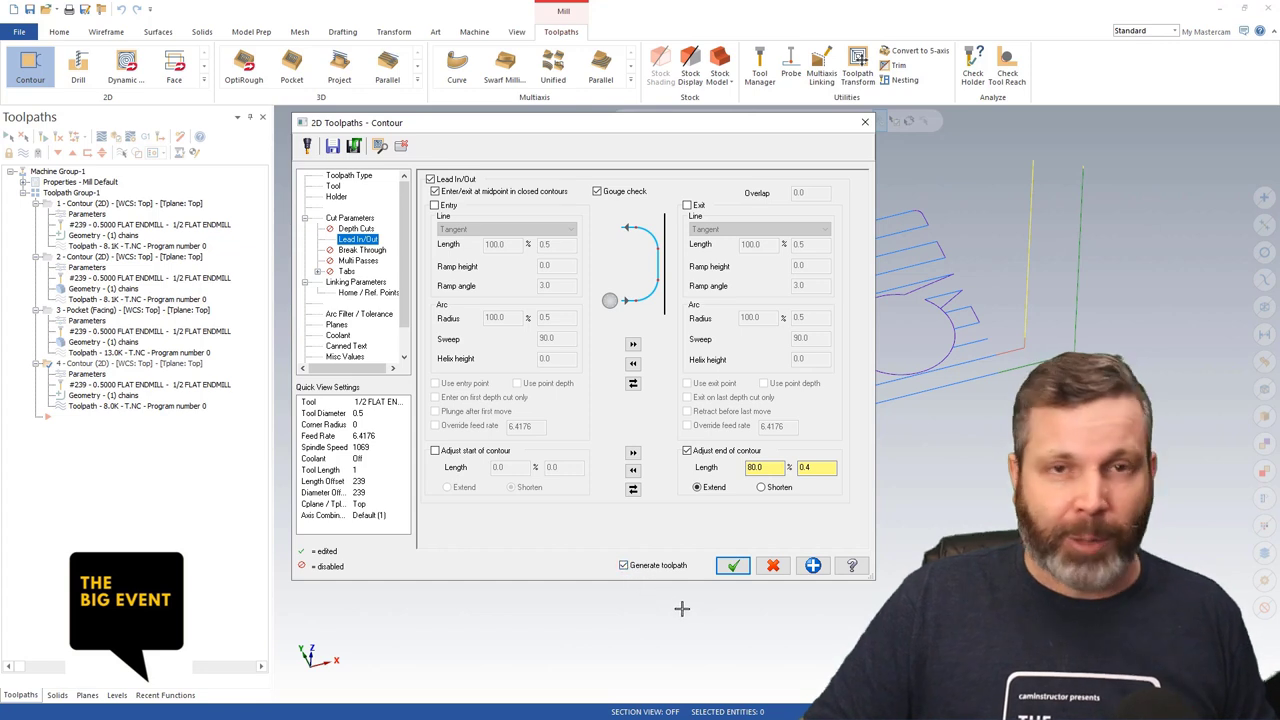
left_click(733, 566)
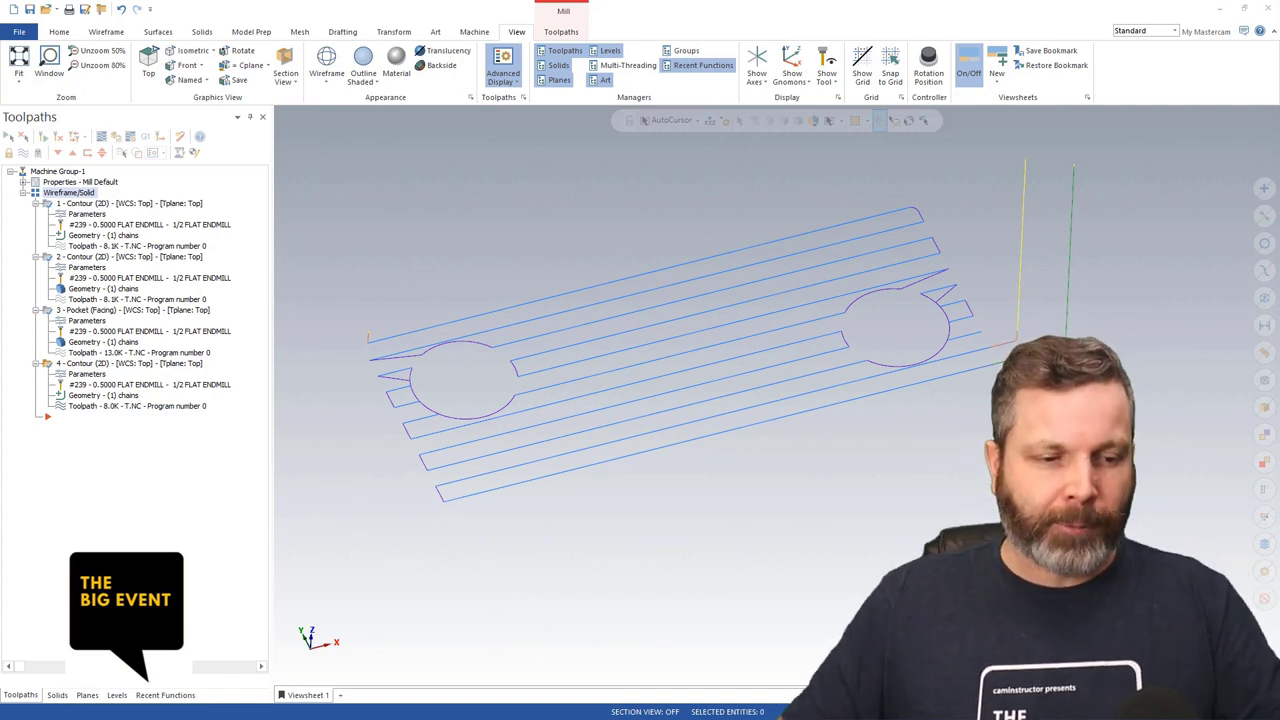
- Show level 2 (Solid Skewed), hide level 255 and make level 2 the main level
left_click(117, 695)
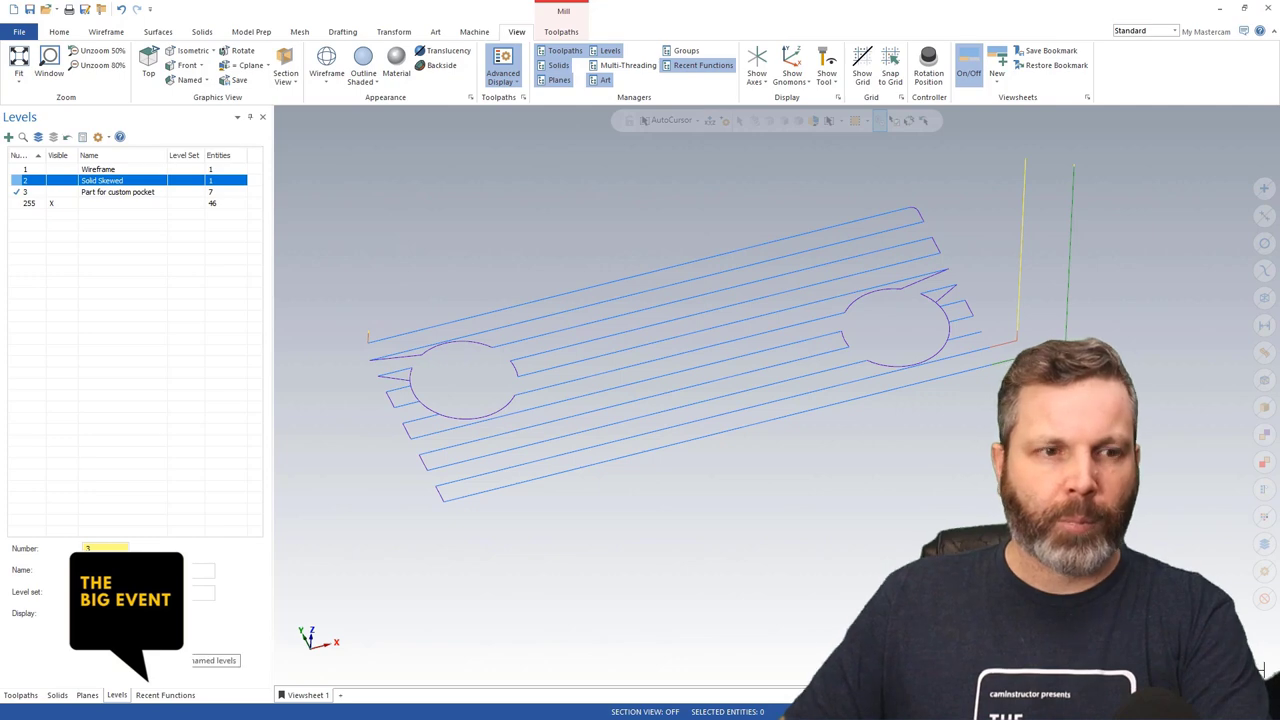
left_click(51, 181)
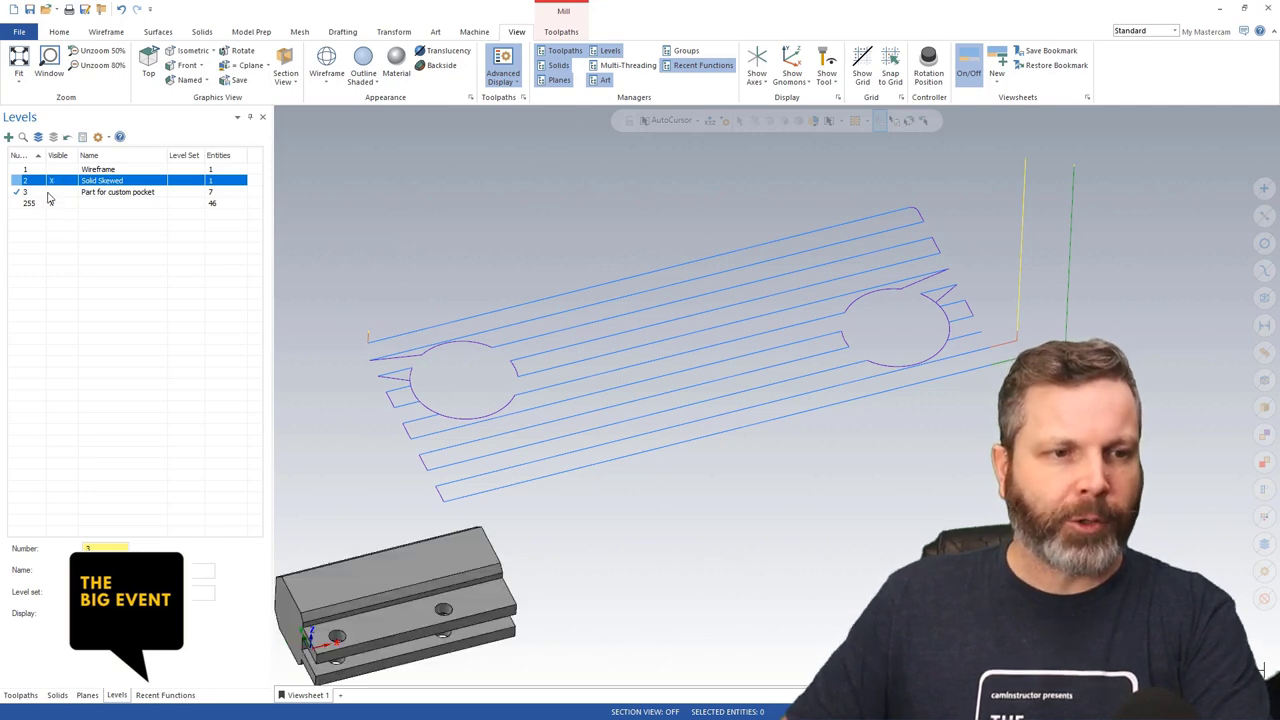
left_click(51, 203)
left_click(24, 181)
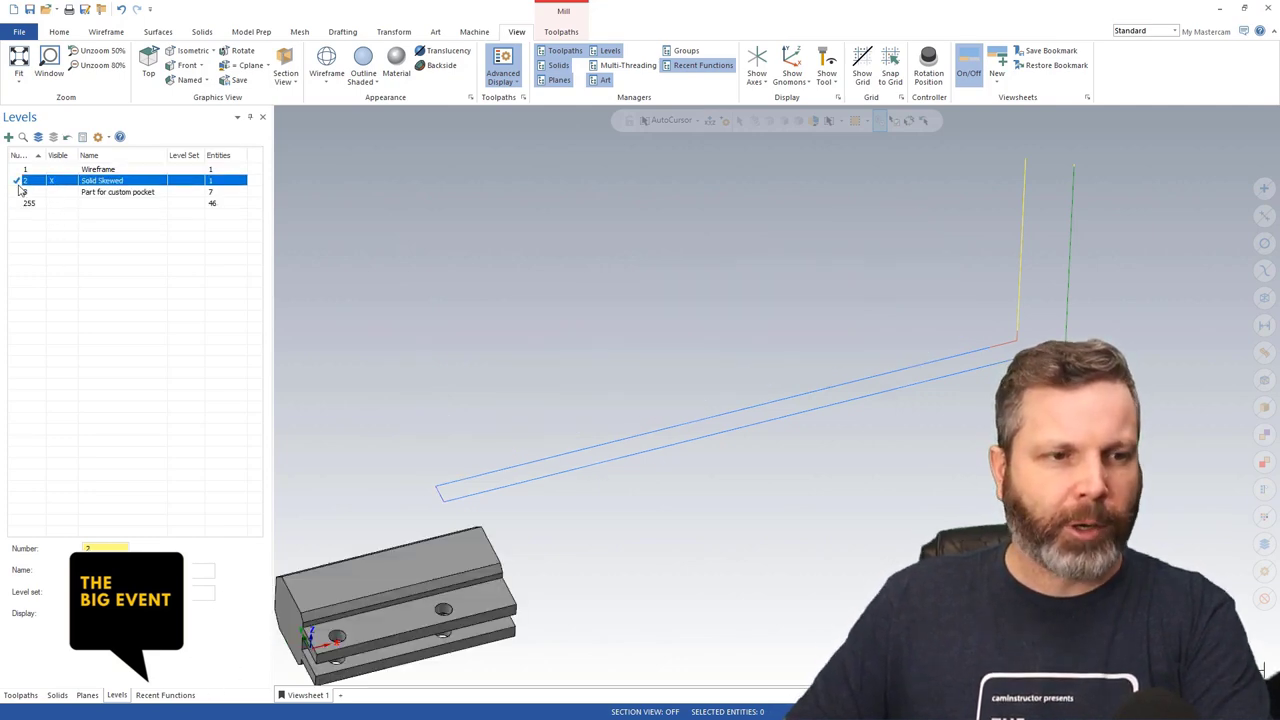
- Hide the toolpath display so that only the skewed solid remains in view
left_click(22, 695)
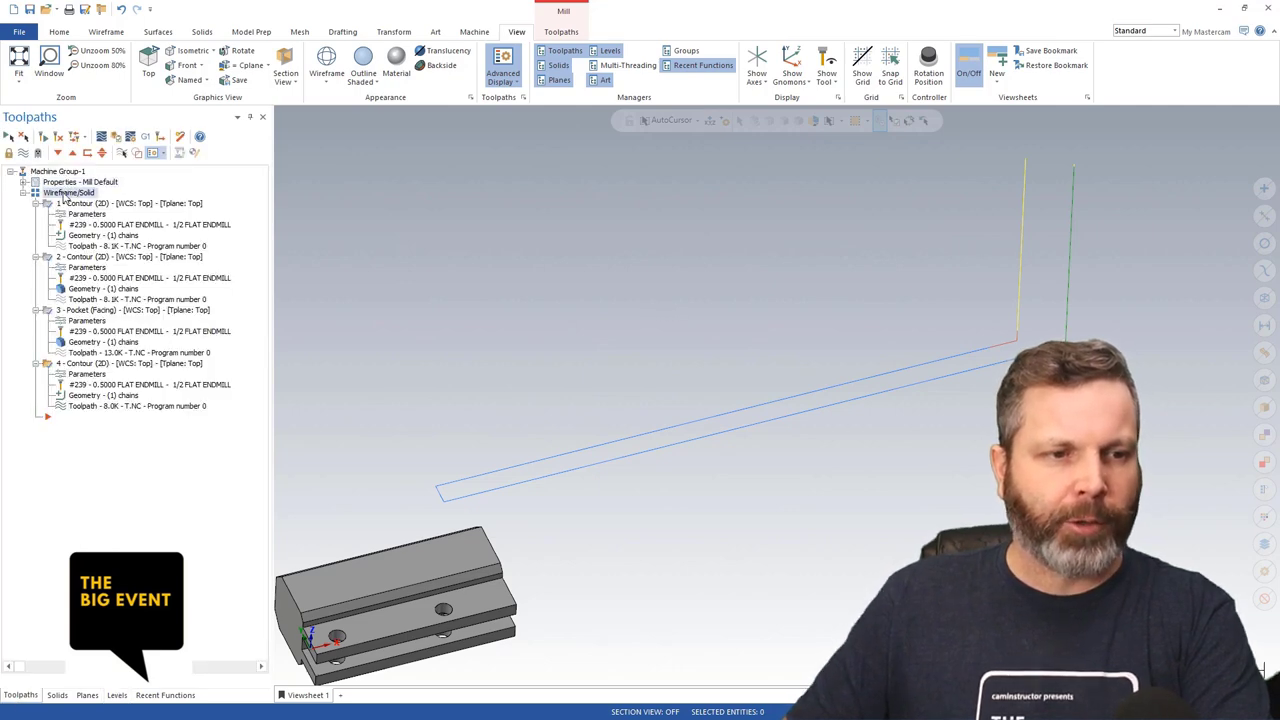
left_click(23, 152)
key("alt+t")
- Examine the skewed solid from several angles, including its flanges, holes and bored end
scroll(818, 401, "down", 1)
key("Right")
key("Right")
key("Right")
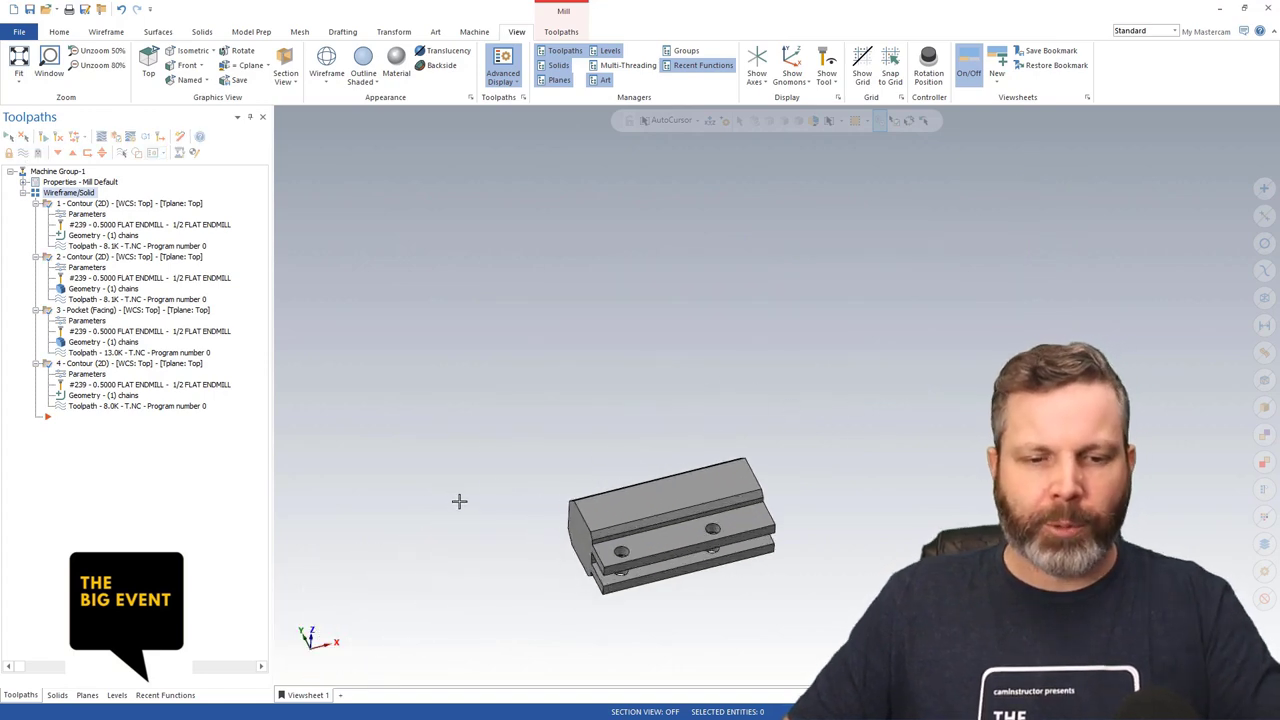
scroll(731, 389, "up", 1)
middle_click_drag(727, 382, 846, 328)
key("alt+Down")
key("alt+Down")
key("alt+Down")
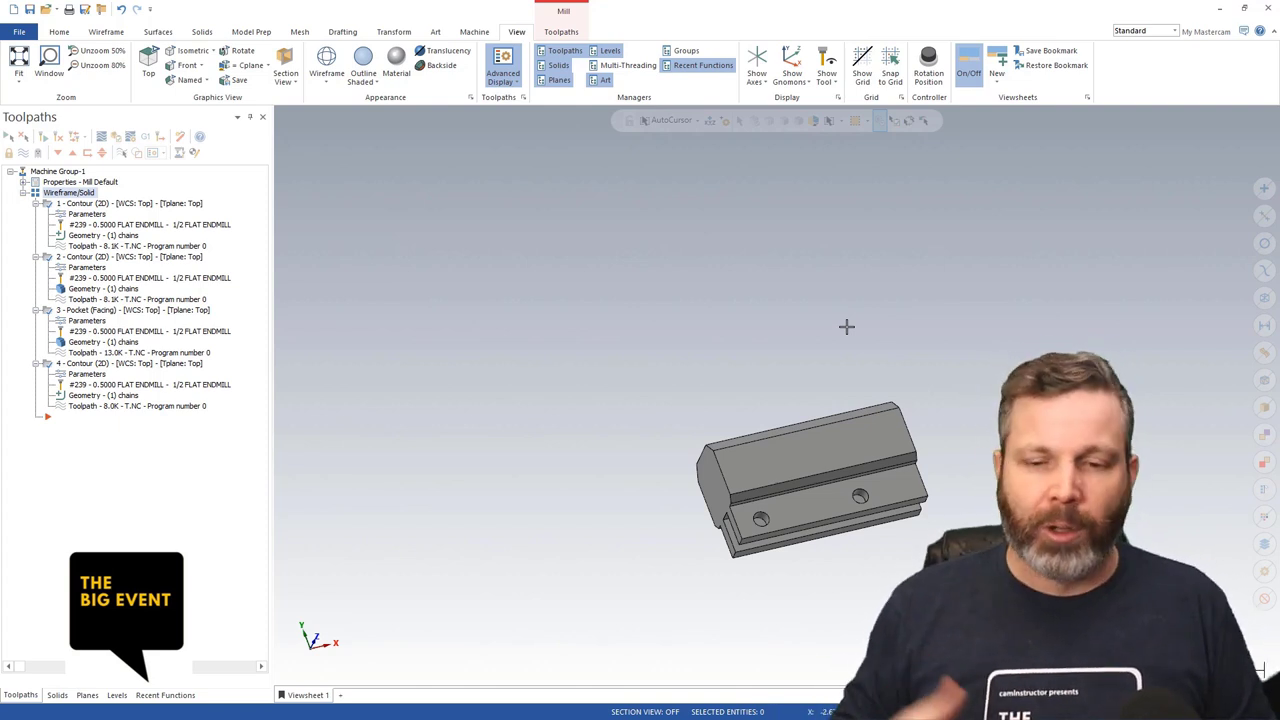
middle_click_drag(840, 329, 716, 371)
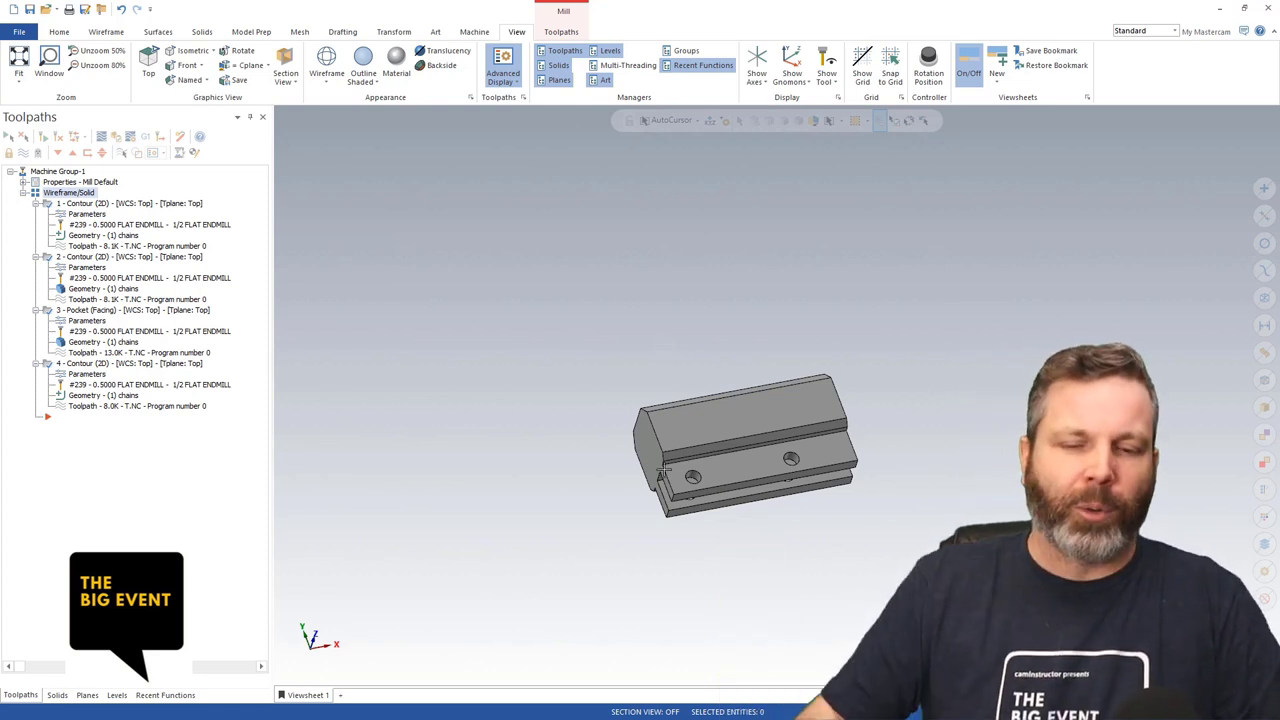
middle_click_drag(723, 458, 660, 492)
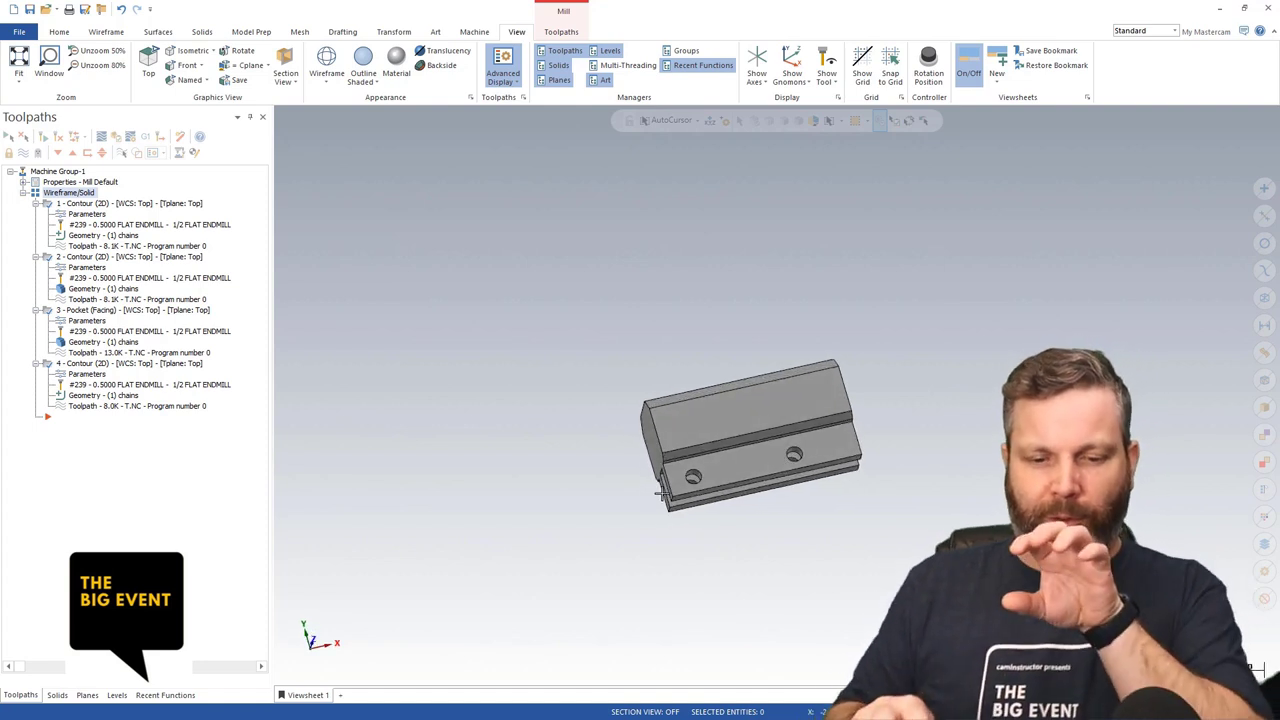
middle_click_drag(662, 492, 662, 492)
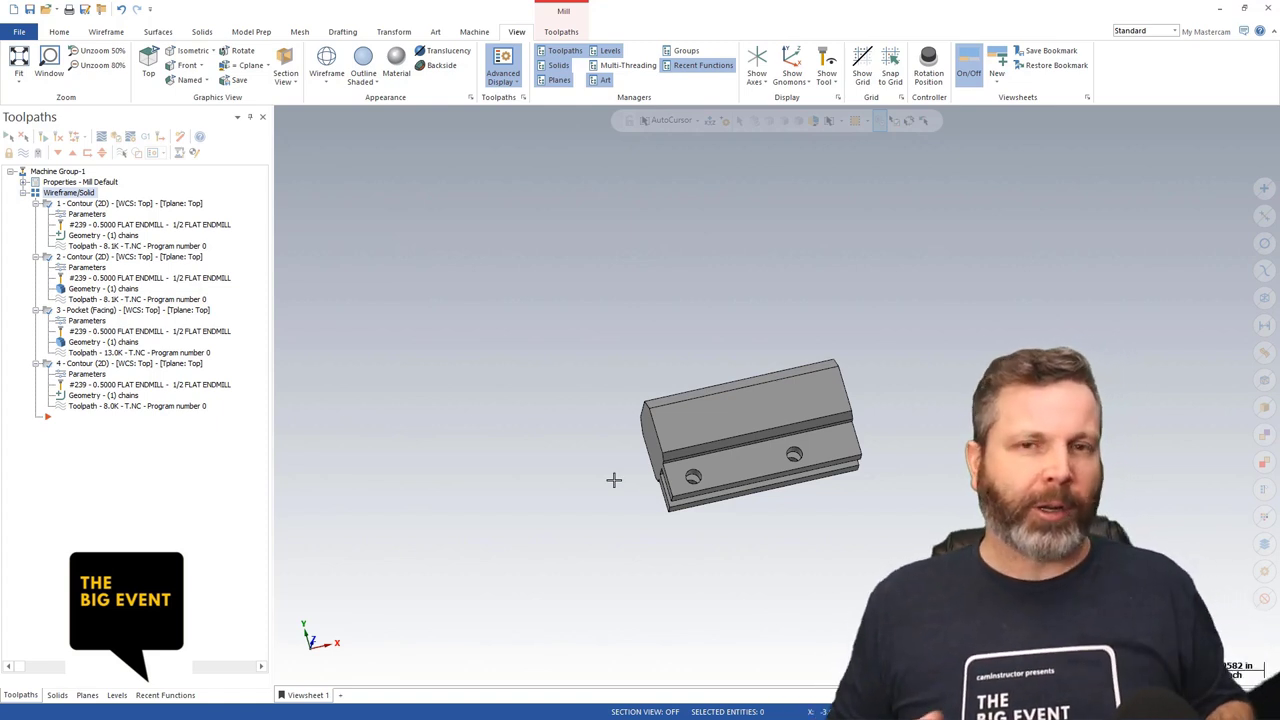
middle_click_drag(851, 346, 928, 312)
scroll(928, 312, "up", 1)
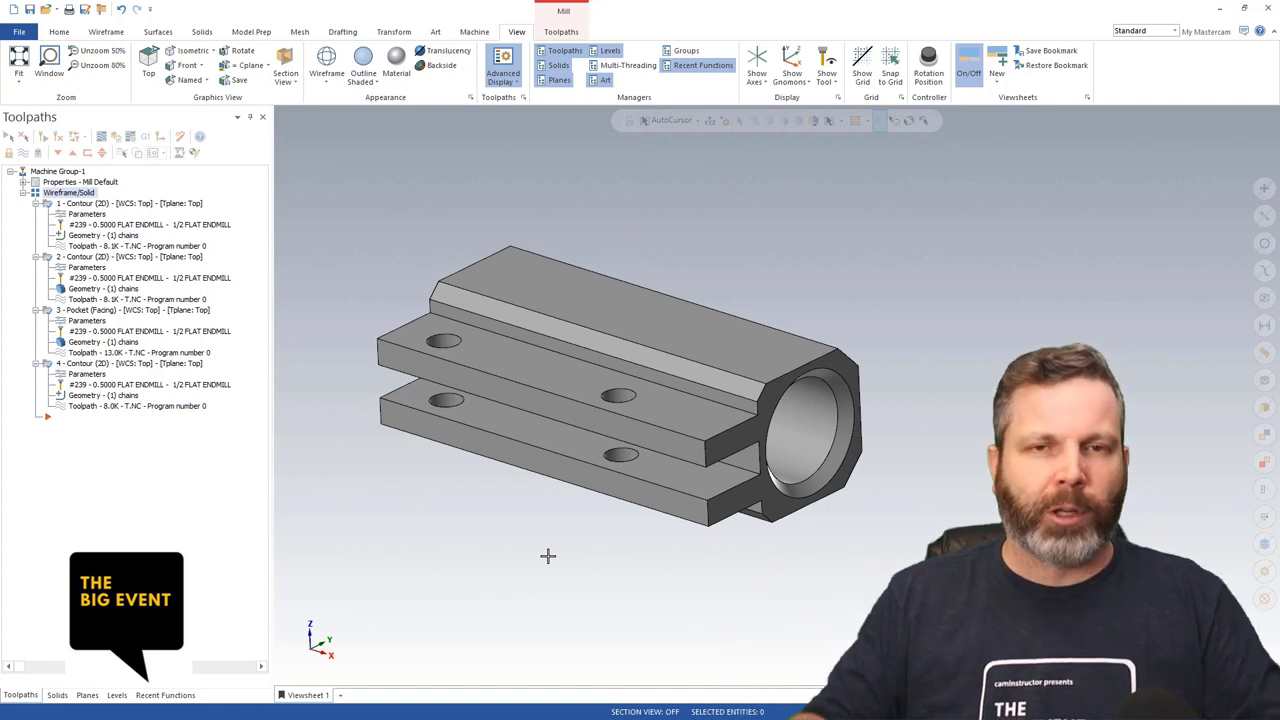
scroll(600, 570, "up", 2)
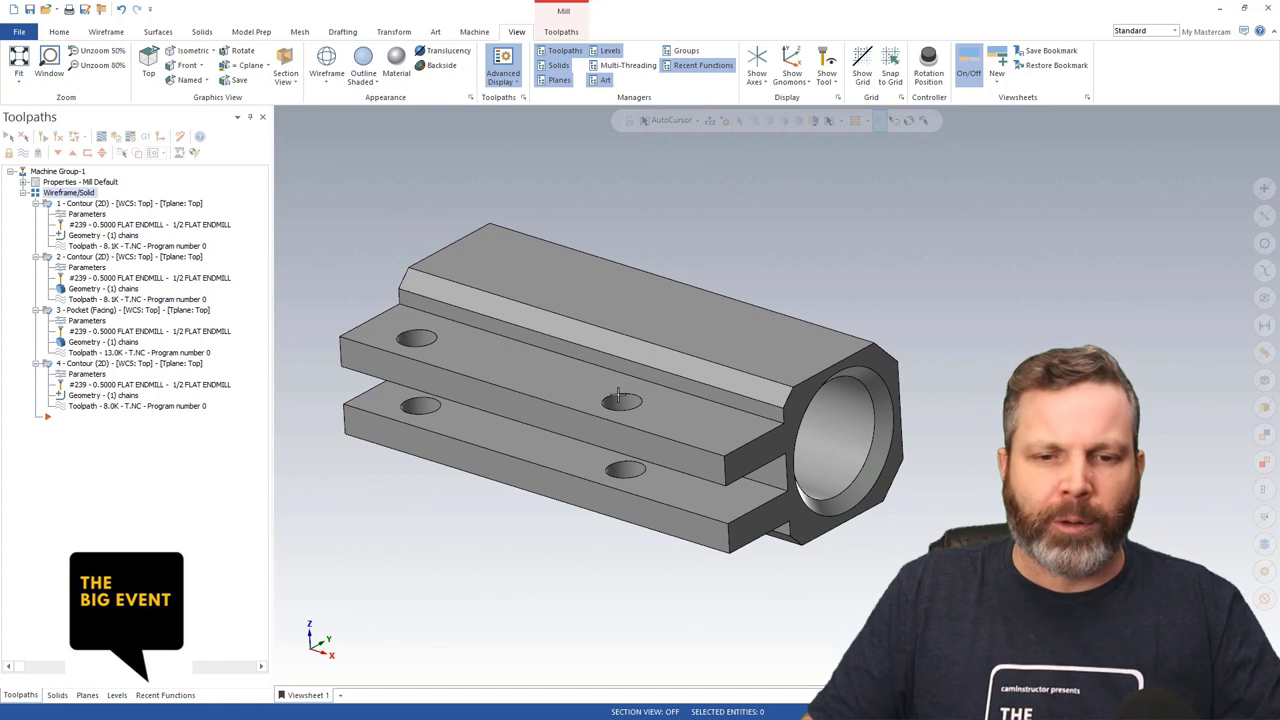
middle_click_drag(618, 408, 946, 483)
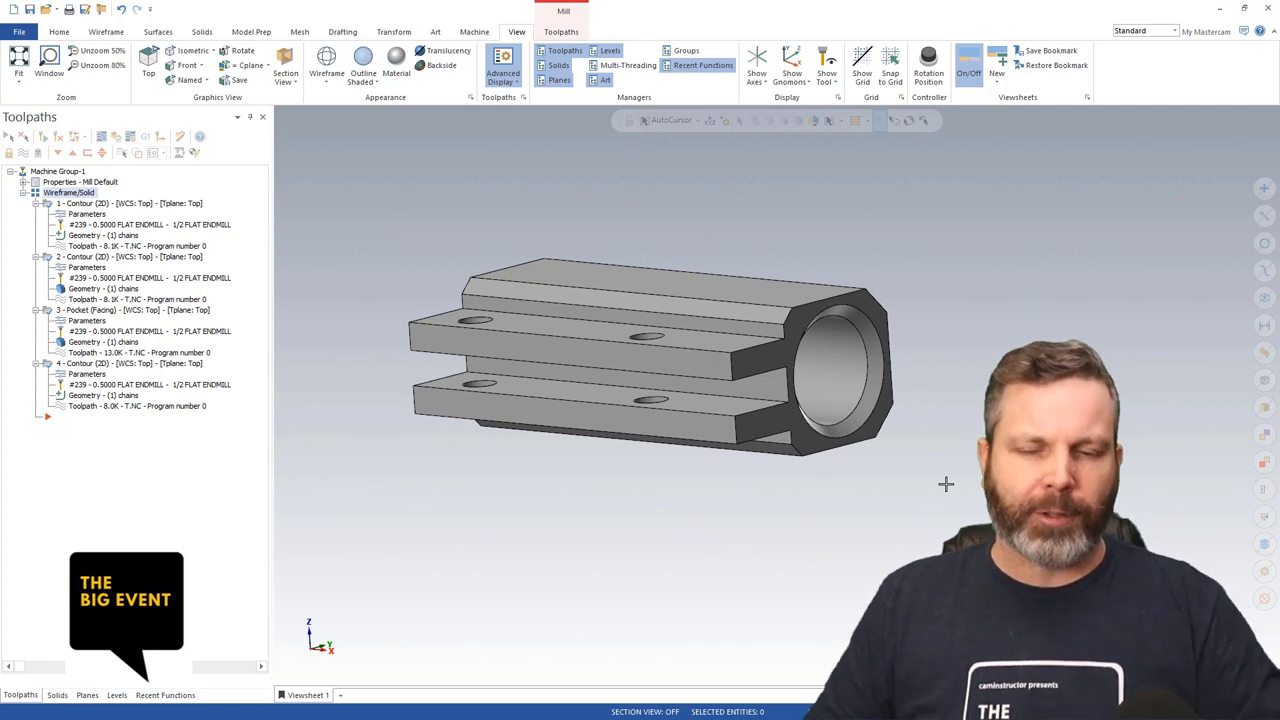
middle_click_drag(929, 470, 405, 352)
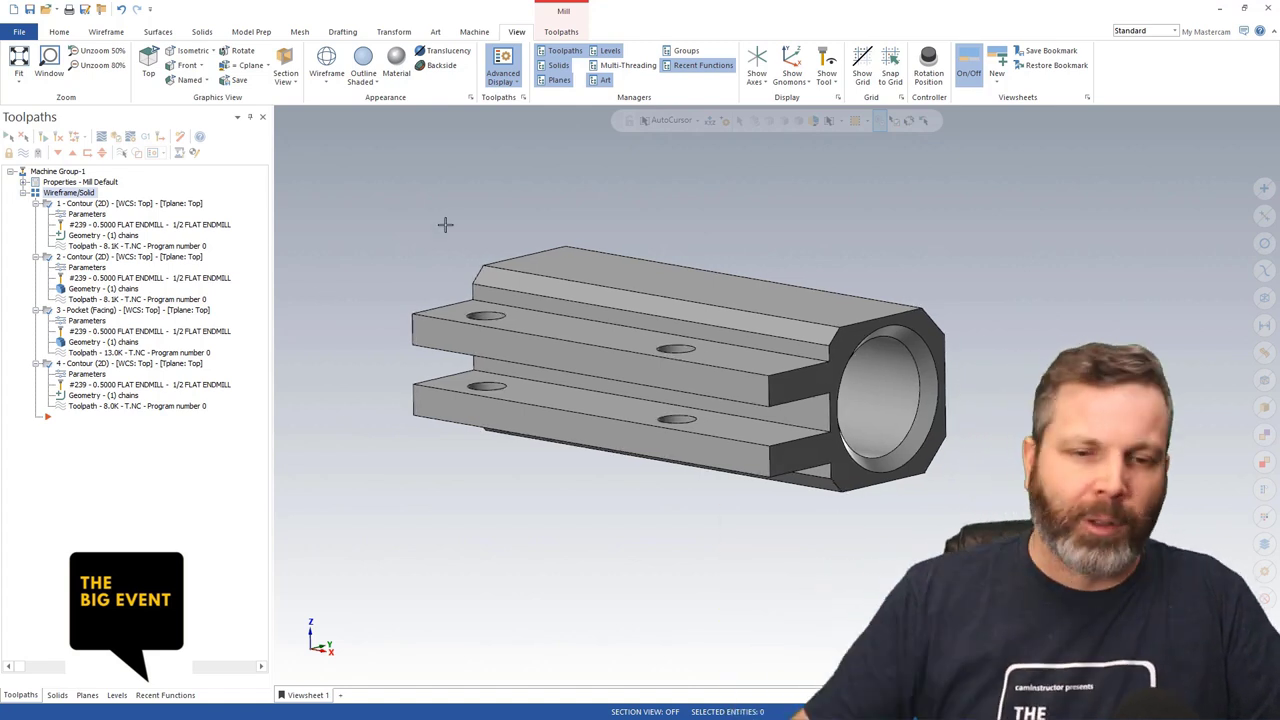
scroll(443, 223, "up", 3)
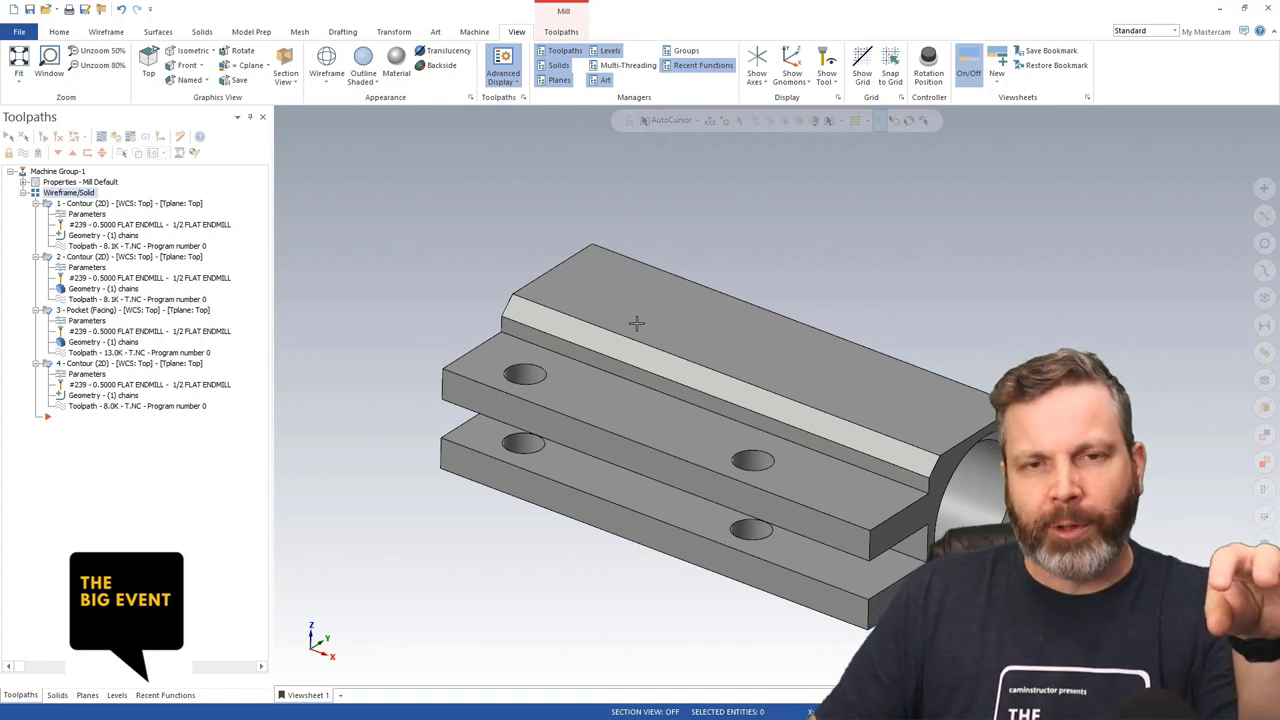
scroll(622, 335, "down", 3)
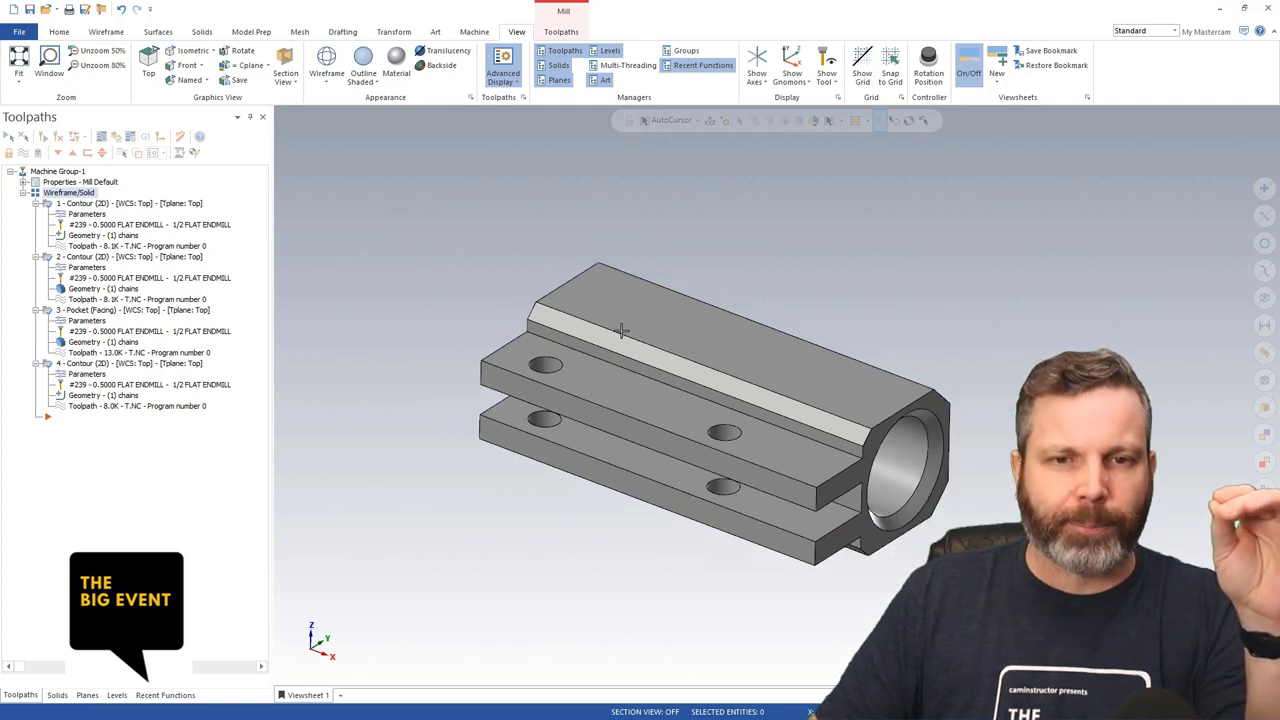
- Display the coordinate axes to check where the skewed solid lies relative to the origin, and hide them again
middle_click_drag(623, 344, 489, 323)
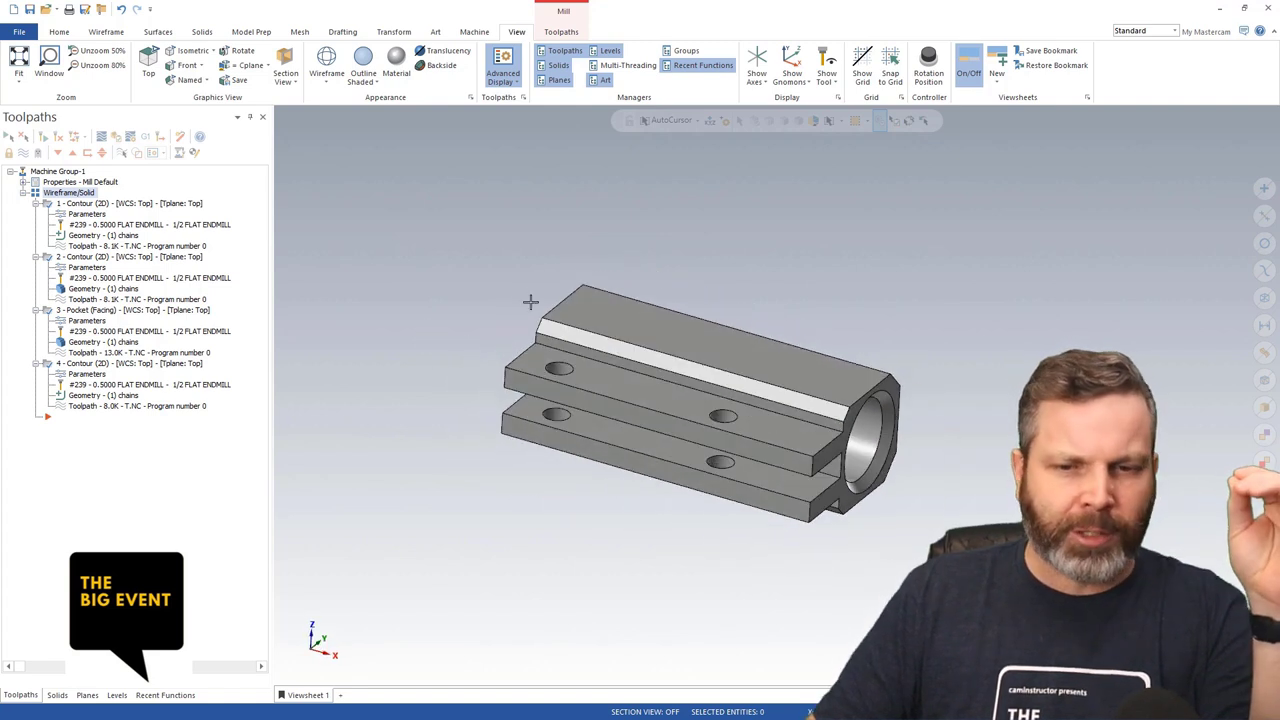
scroll(980, 411, "down", 2)
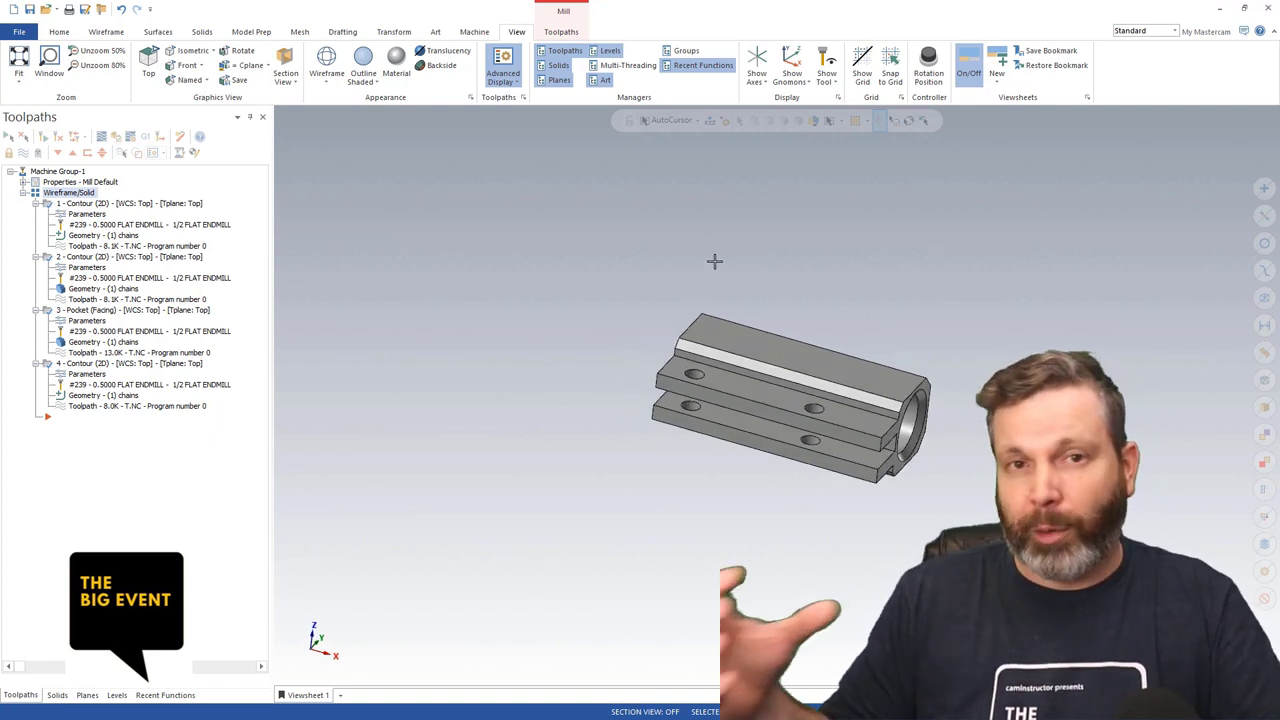
left_click(758, 68)
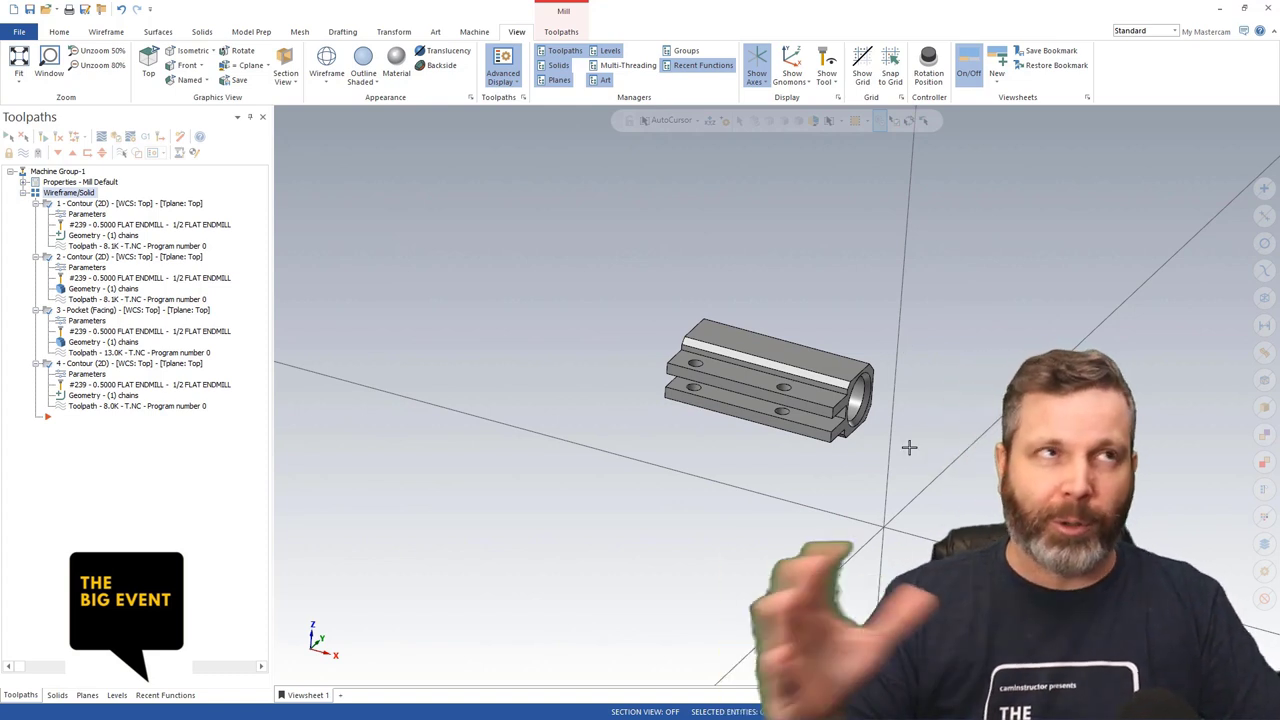
key("alt+Up")
key("alt+Up")
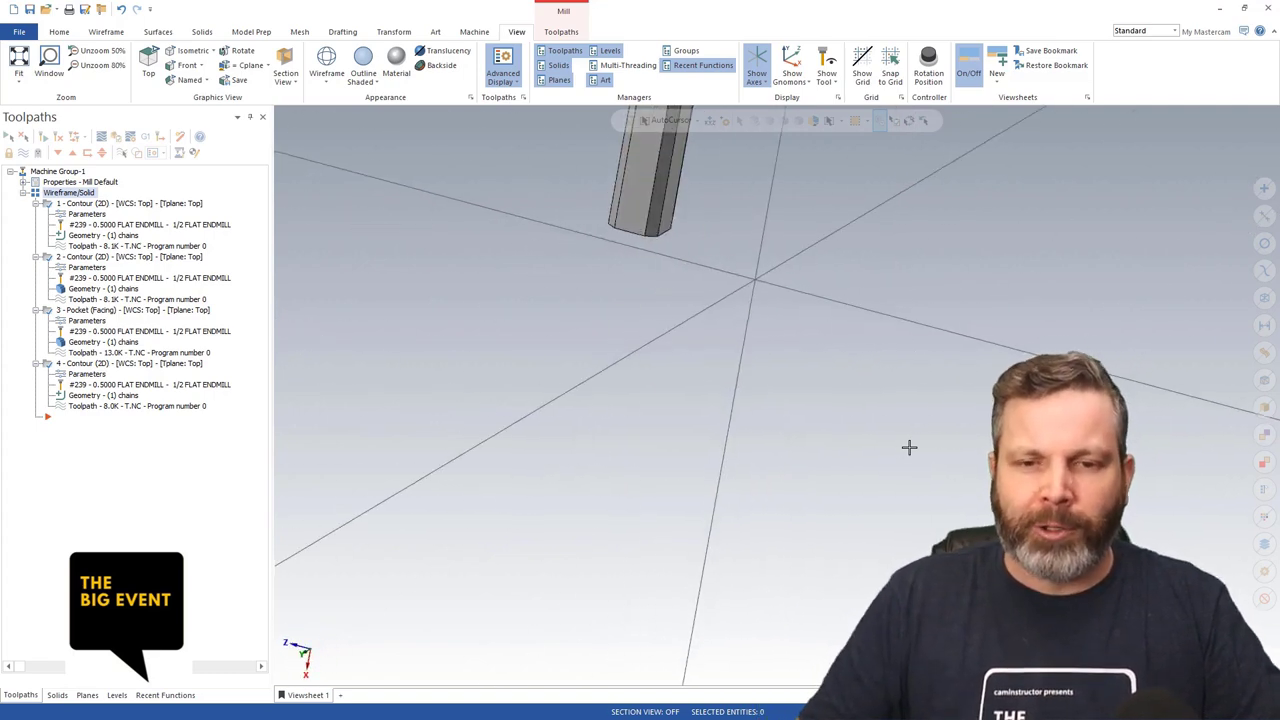
middle_click_drag(886, 423, 566, 509)
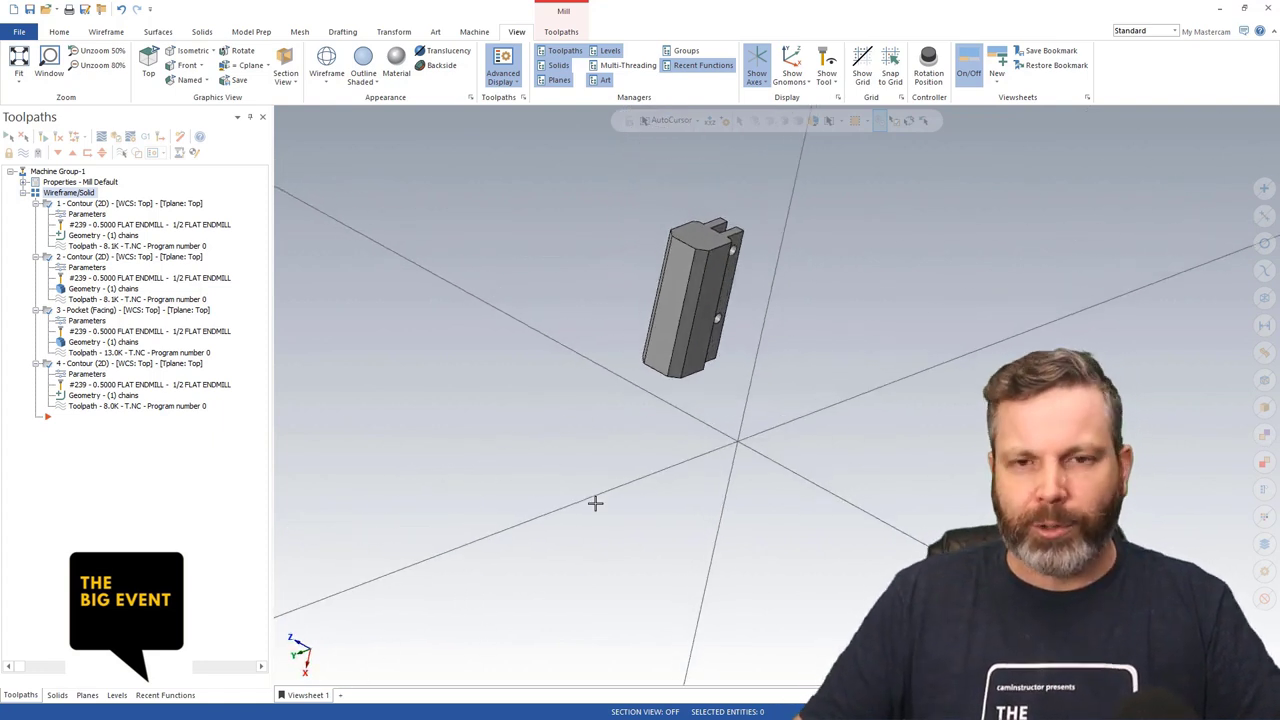
left_click(754, 58)
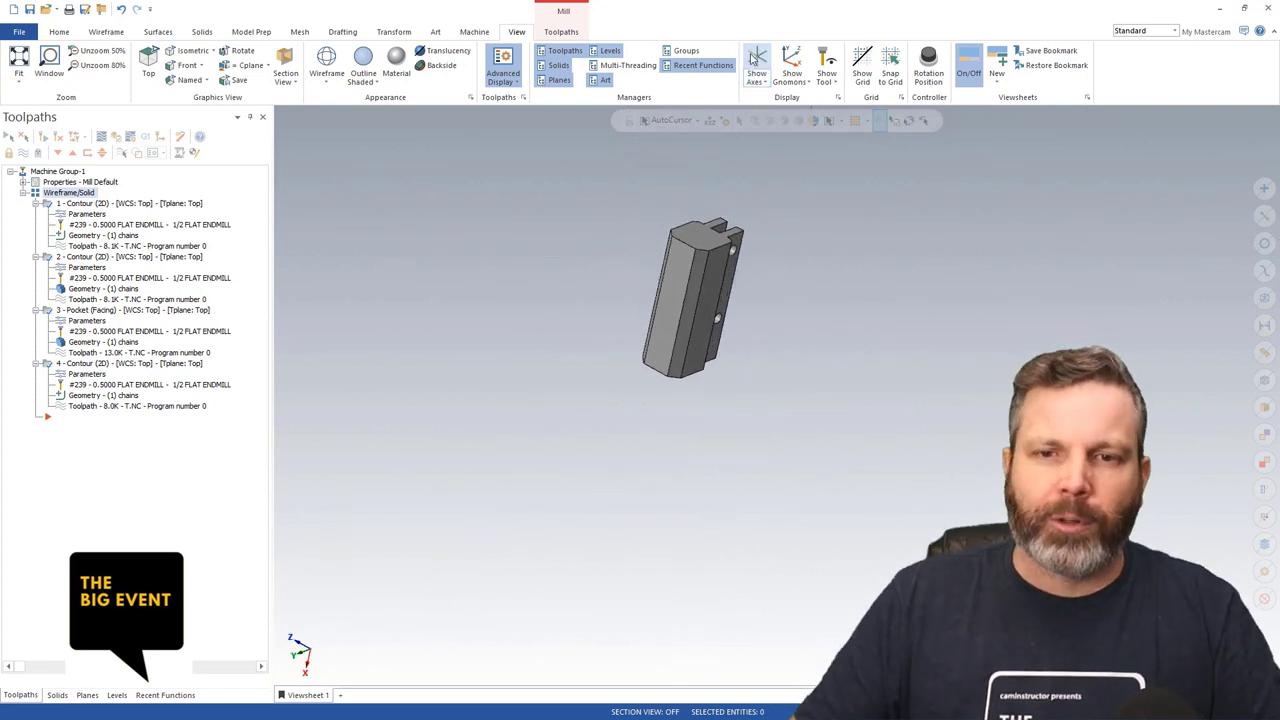
- Display the grid and set its size to 1.0 as a compact marker at the origin
left_click(862, 64)
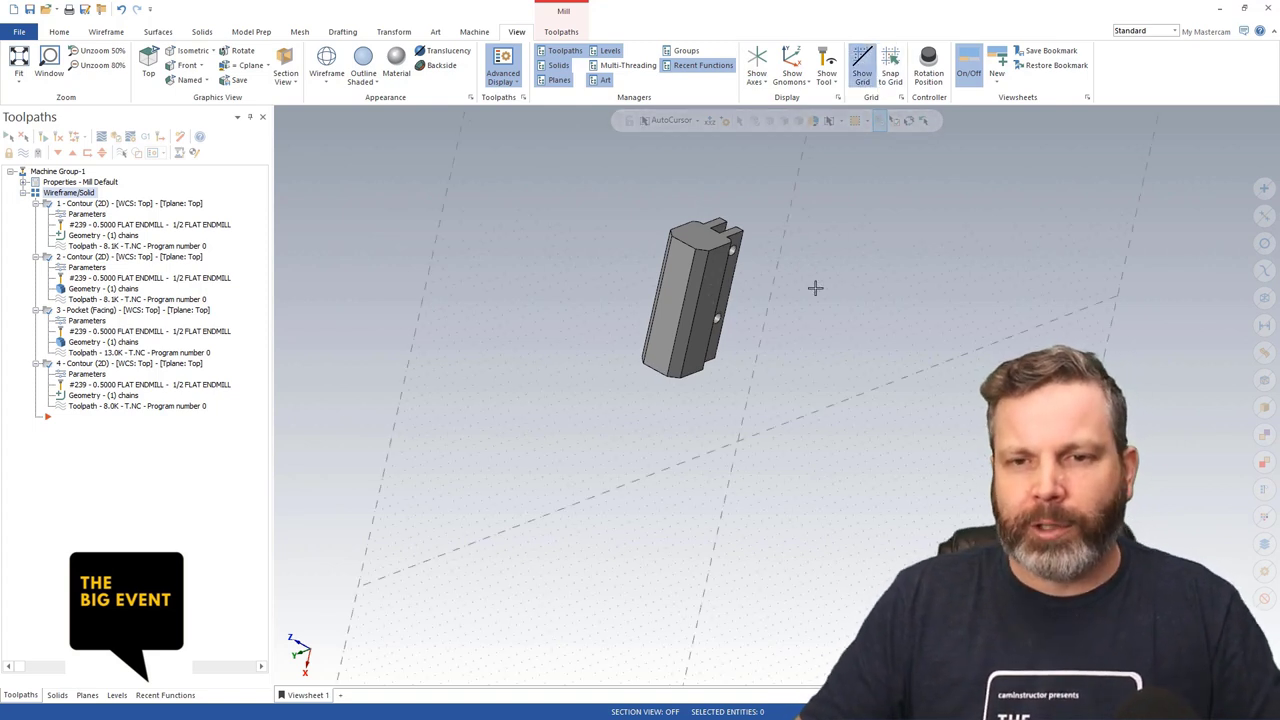
left_click(901, 97)
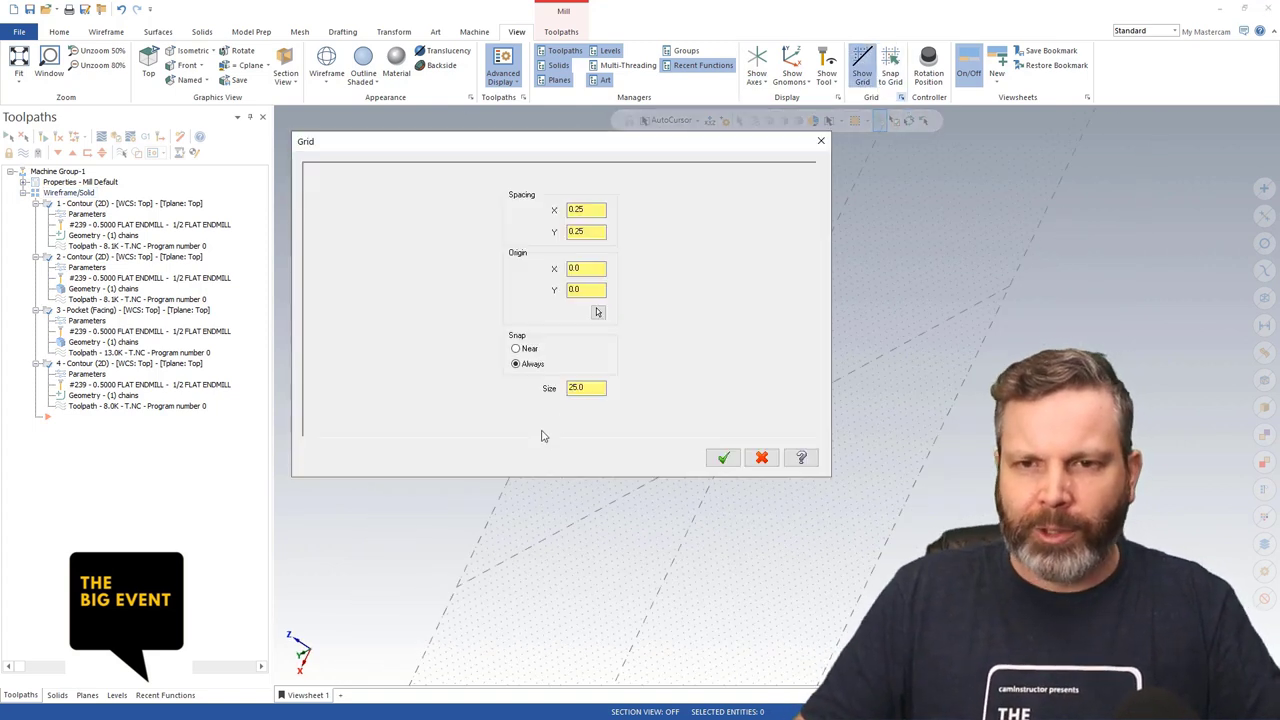
double_click(592, 390)
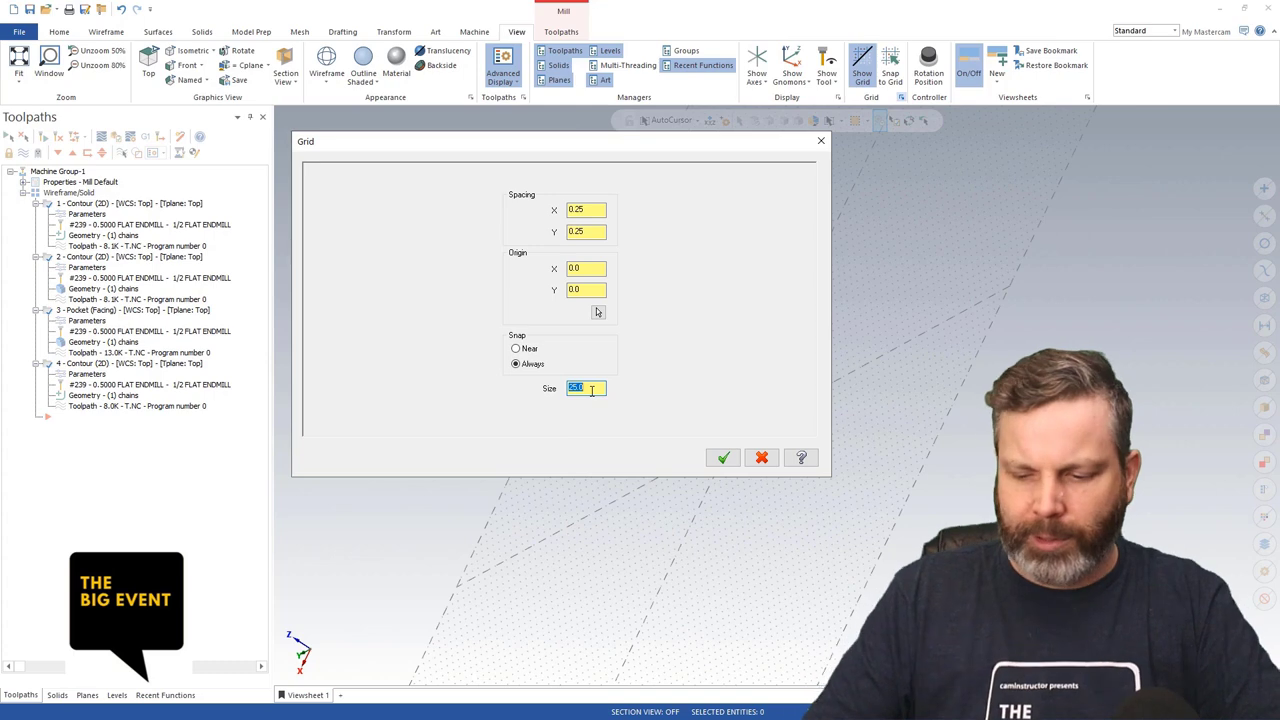
type("1.0")
left_click(723, 457)
left_click(659, 355)
middle_click_drag(677, 322, 718, 420)
scroll(717, 420, "up", 5)
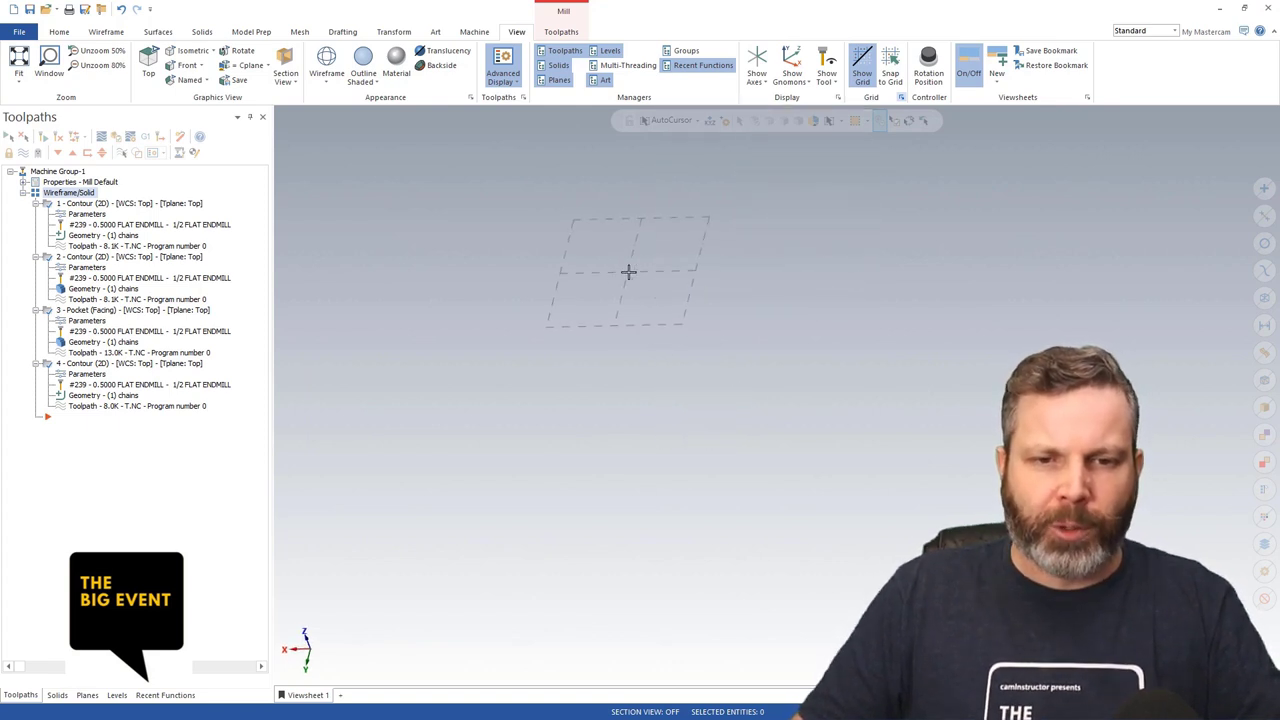
scroll(628, 273, "down", 5)
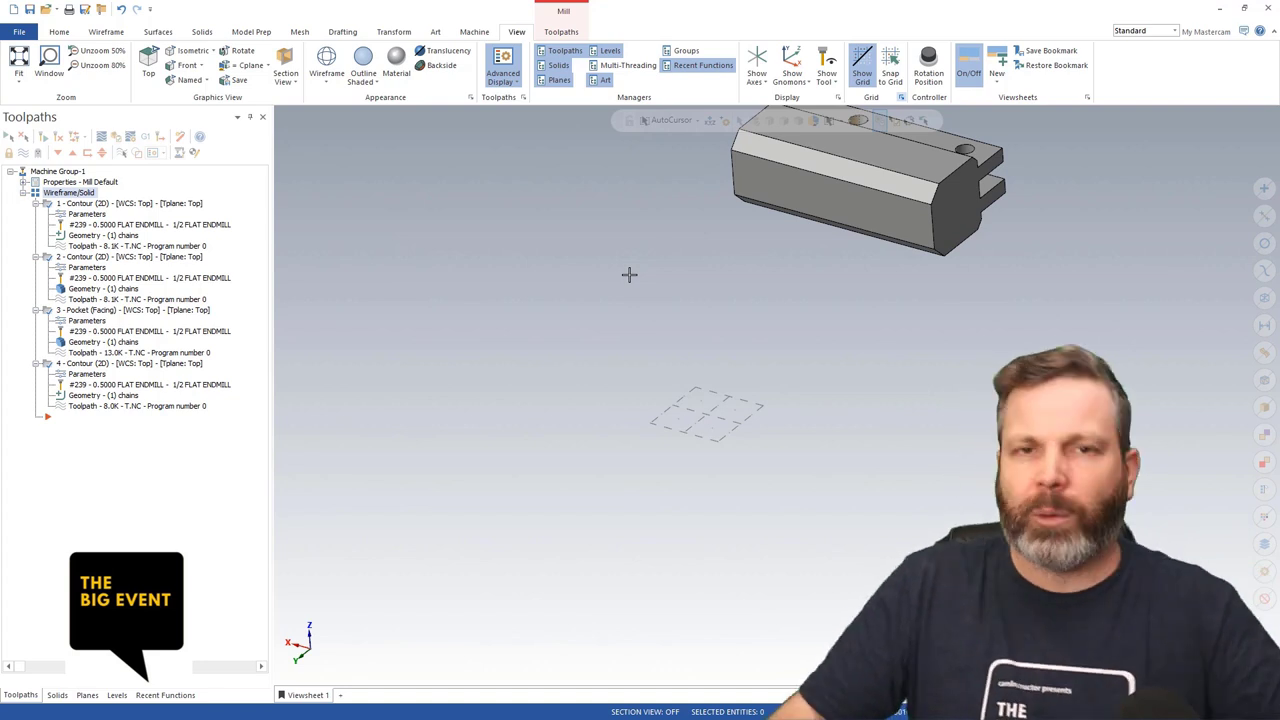
scroll(654, 351, "up", 3)
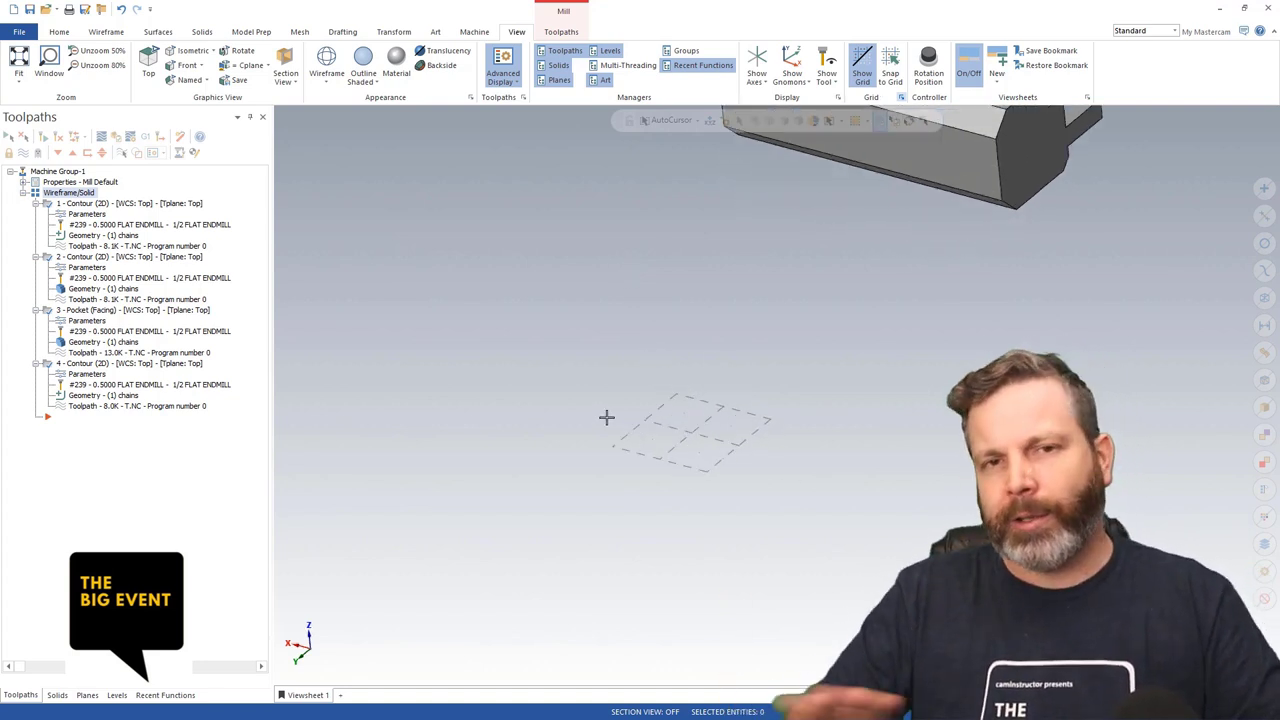
scroll(611, 434, "down", 3)
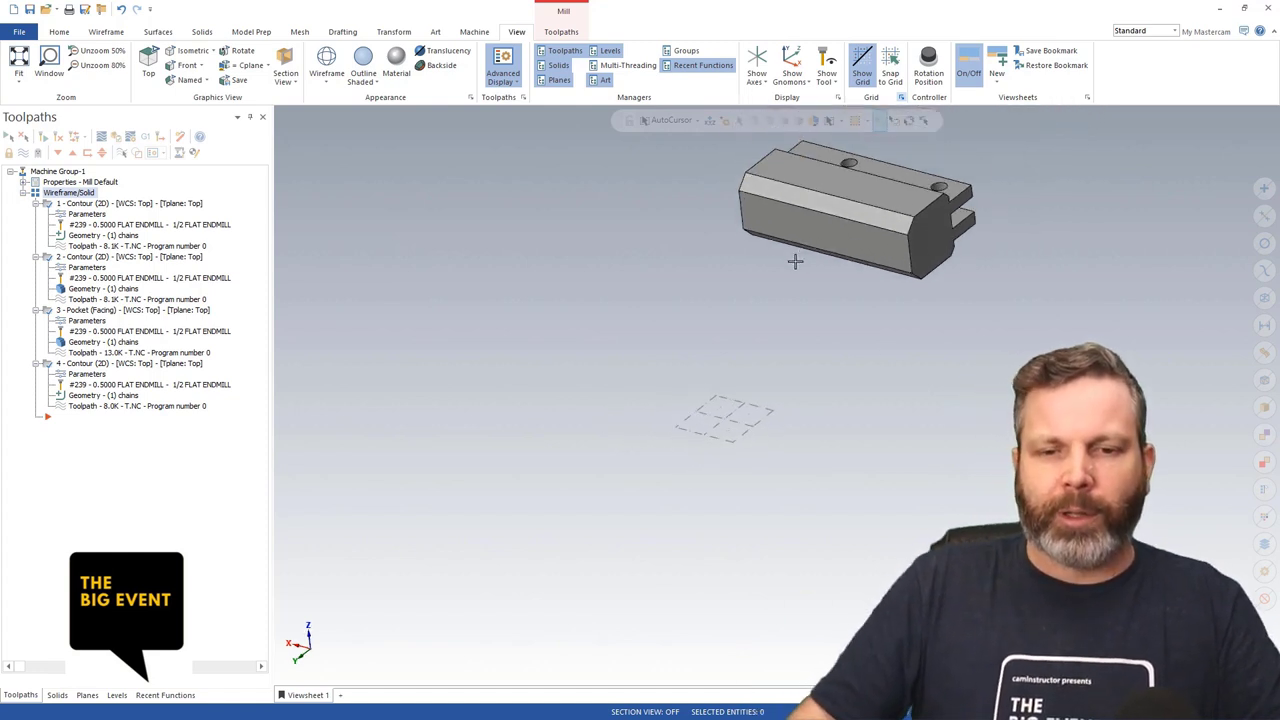
- Hide the grid, display the gnomon at the origin, and bring up the list of planes
left_click(863, 63)
left_click(790, 80)
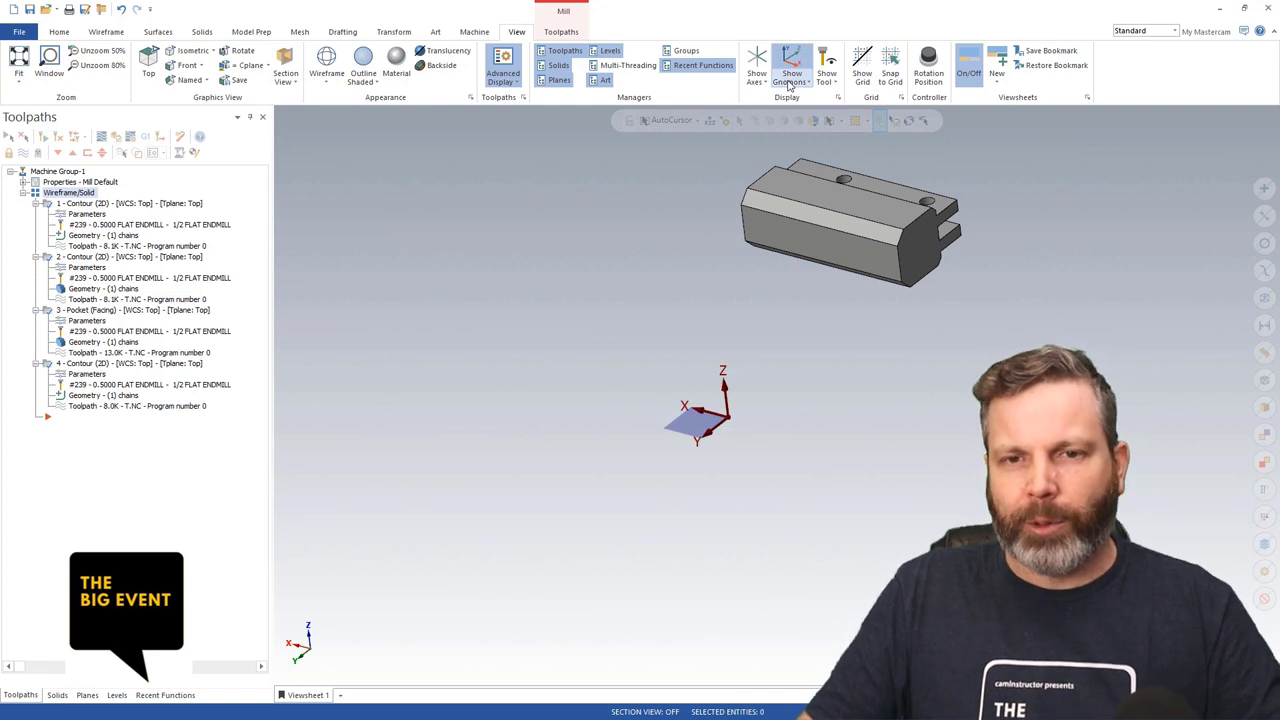
middle_click_drag(690, 410, 745, 368)
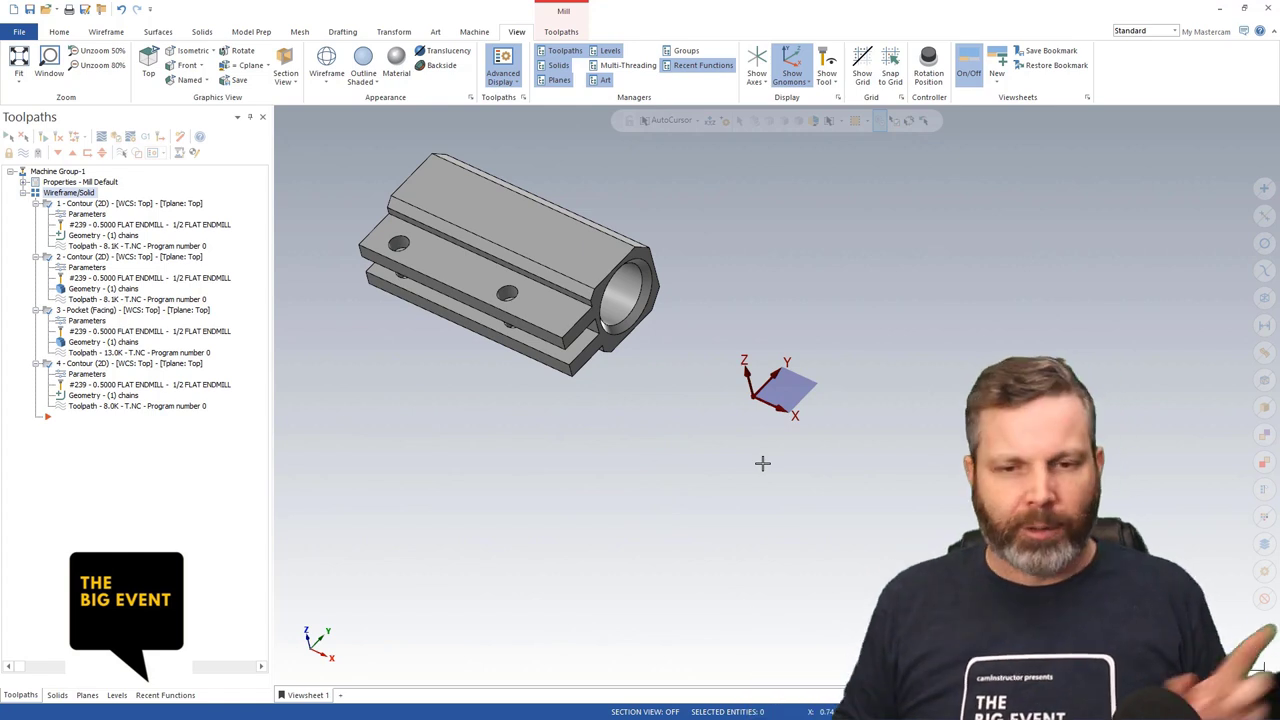
left_click(88, 694)
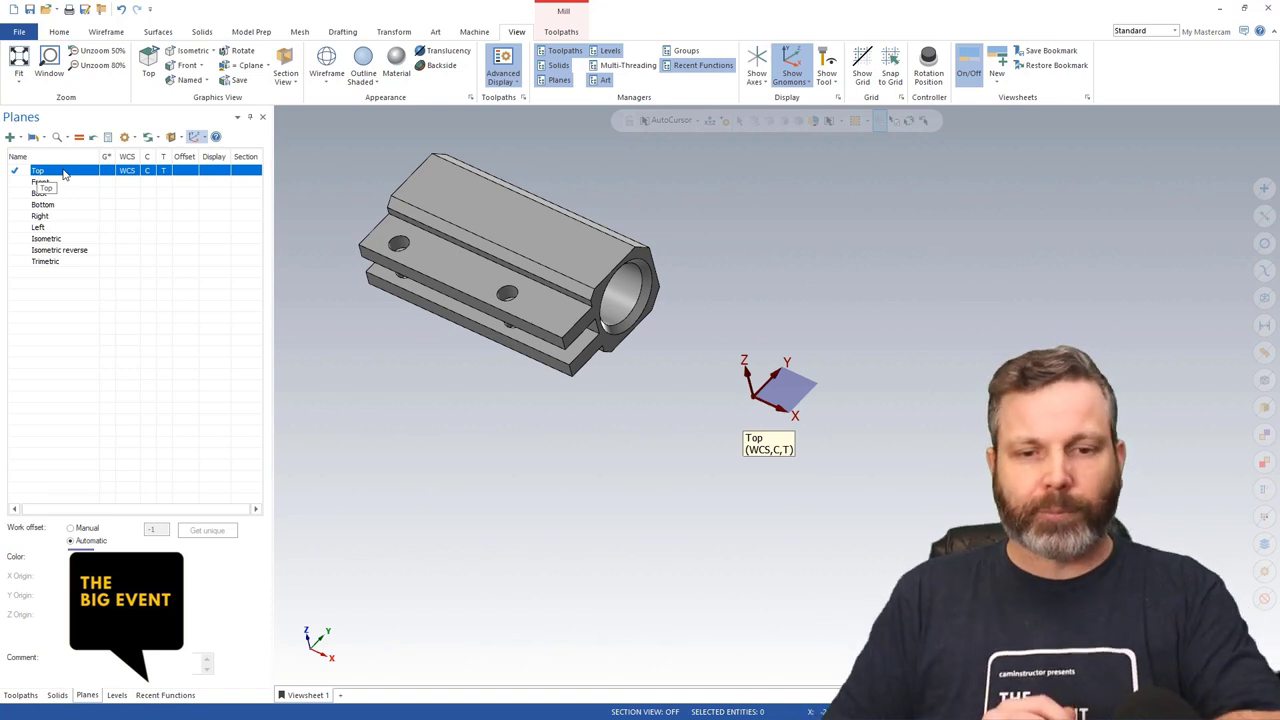
middle_click_drag(570, 330, 531, 377)
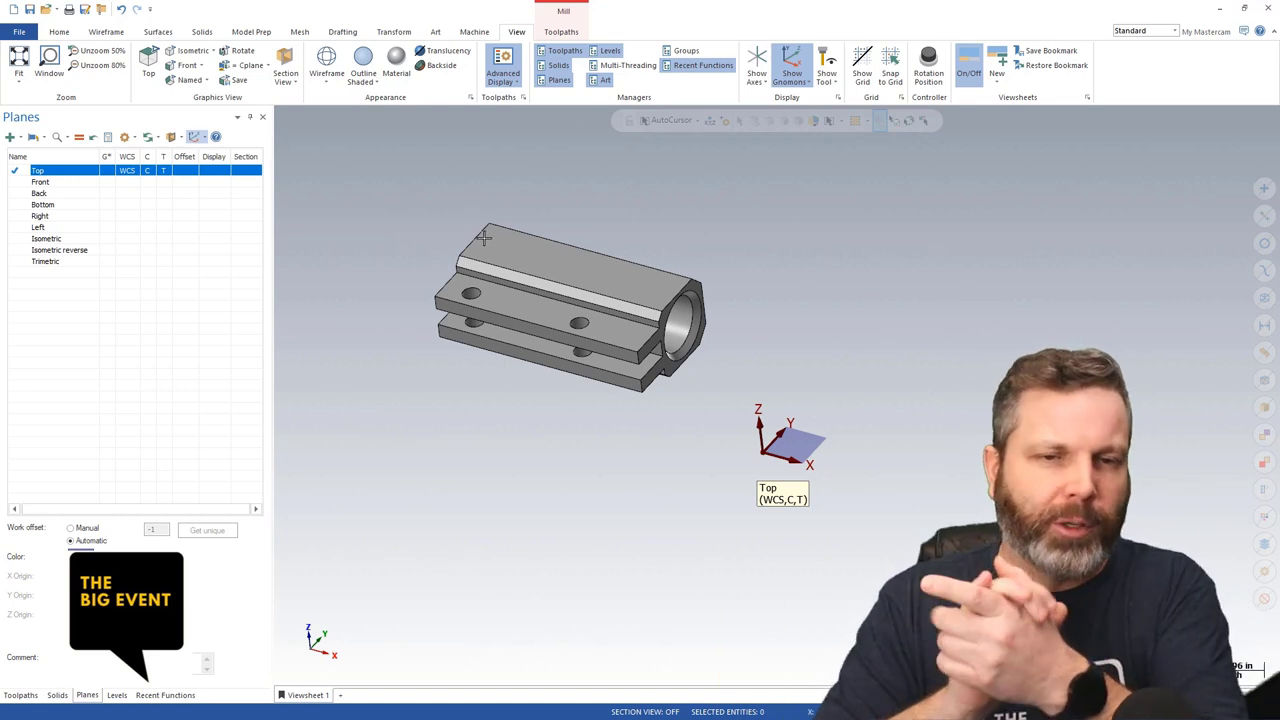
middle_click_drag(443, 270, 547, 347)
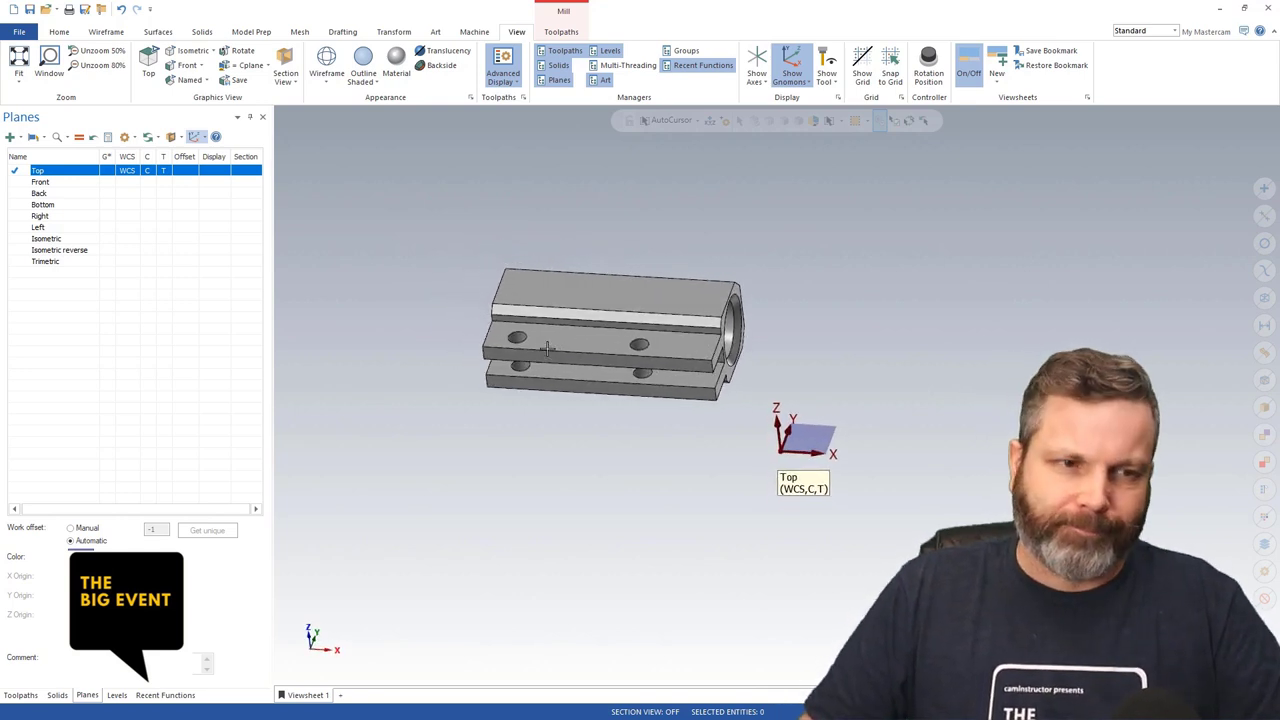
left_click(588, 302)
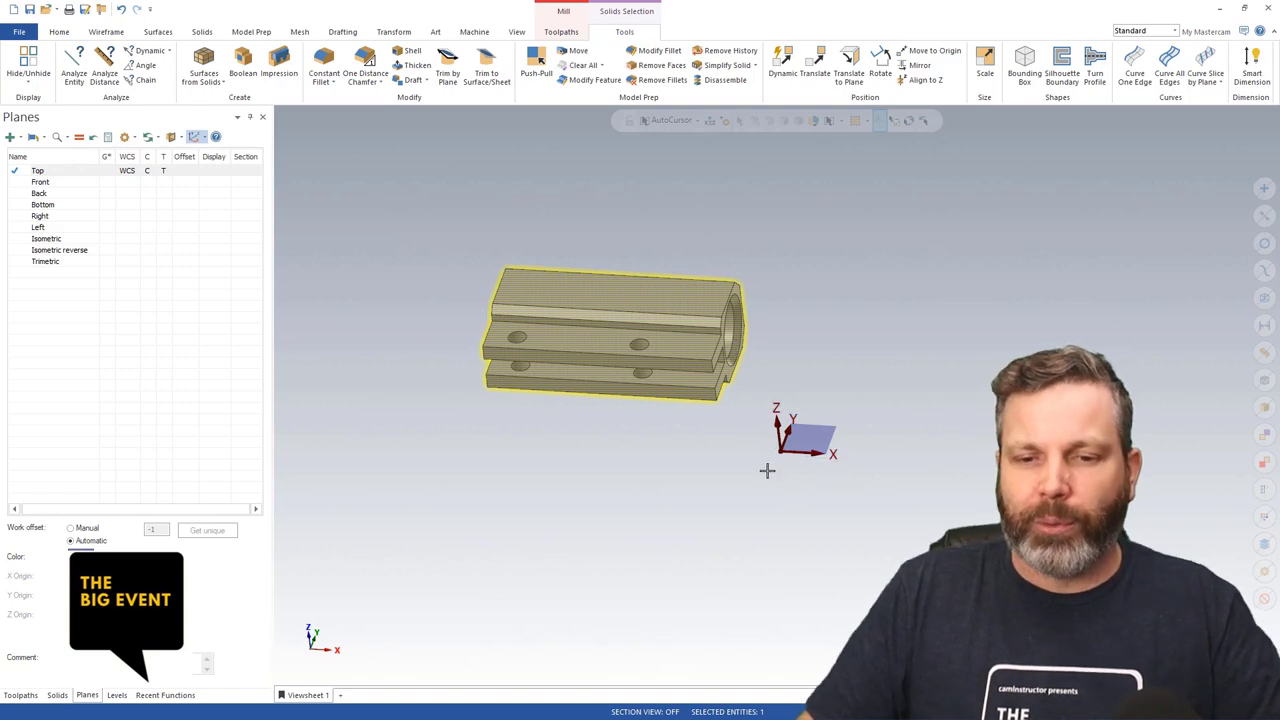
key("Escape")
left_click(678, 310)
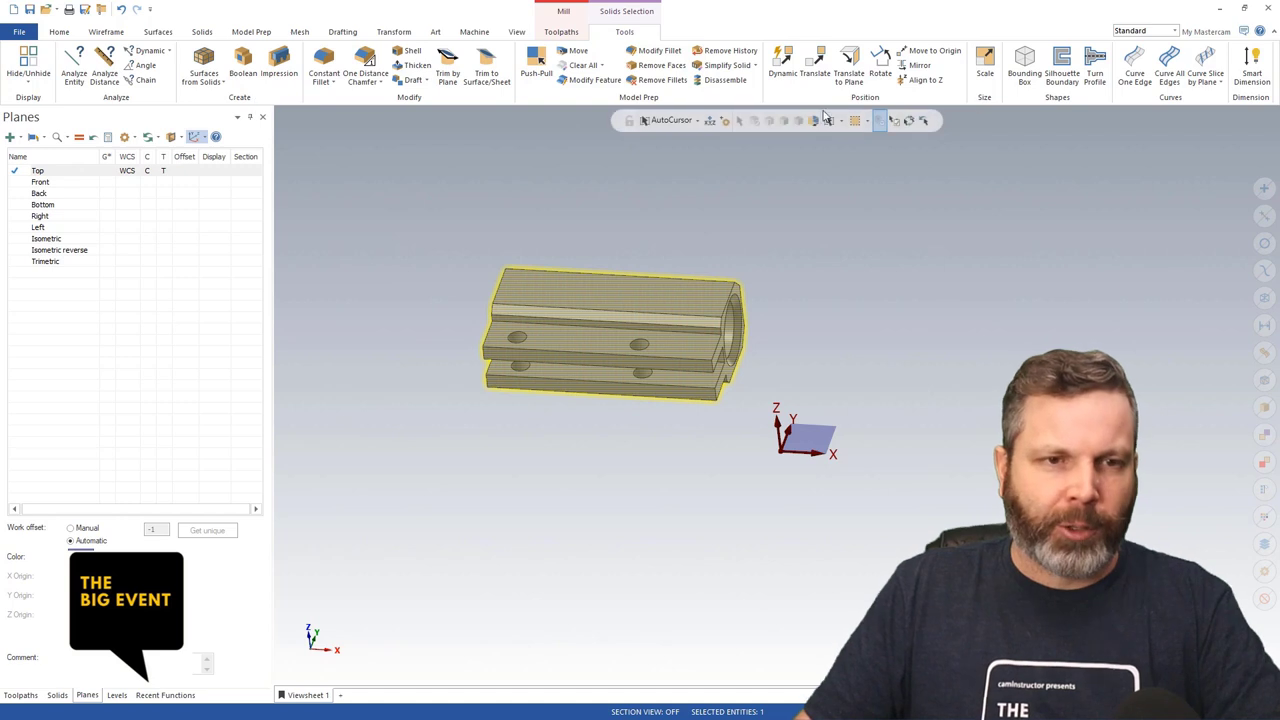
left_click(802, 64)
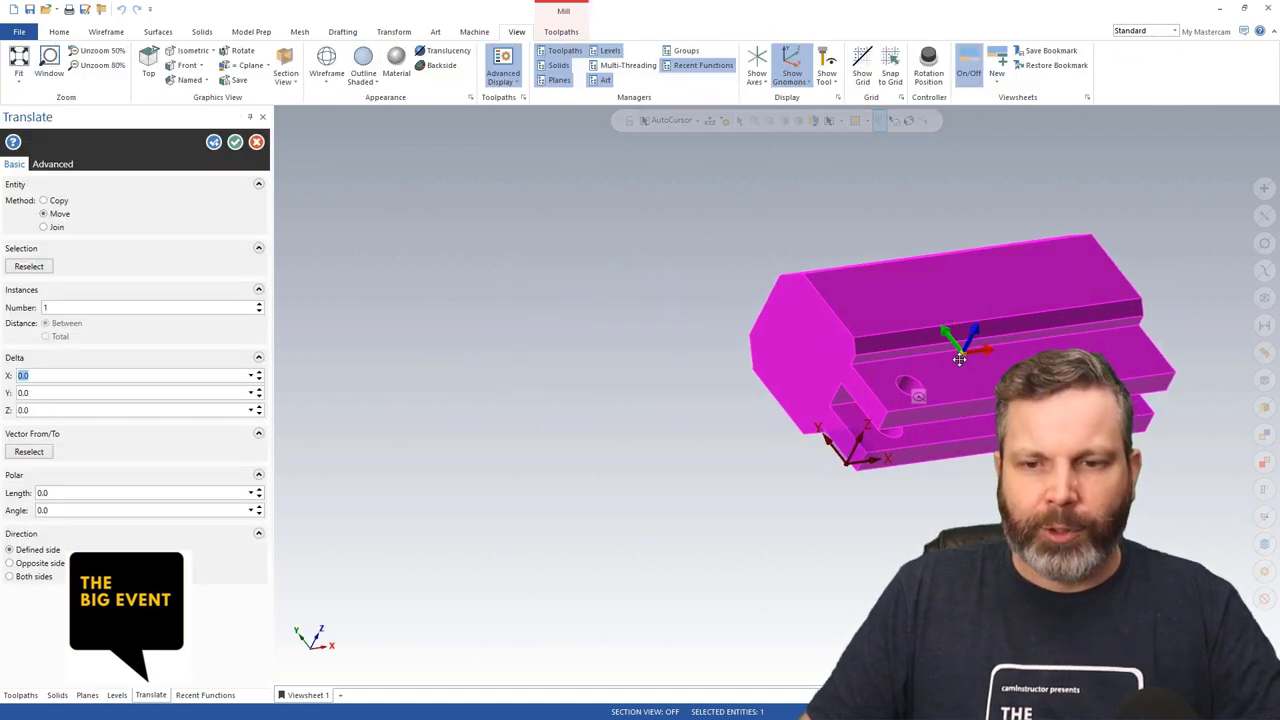
middle_click_drag(960, 358, 816, 362)
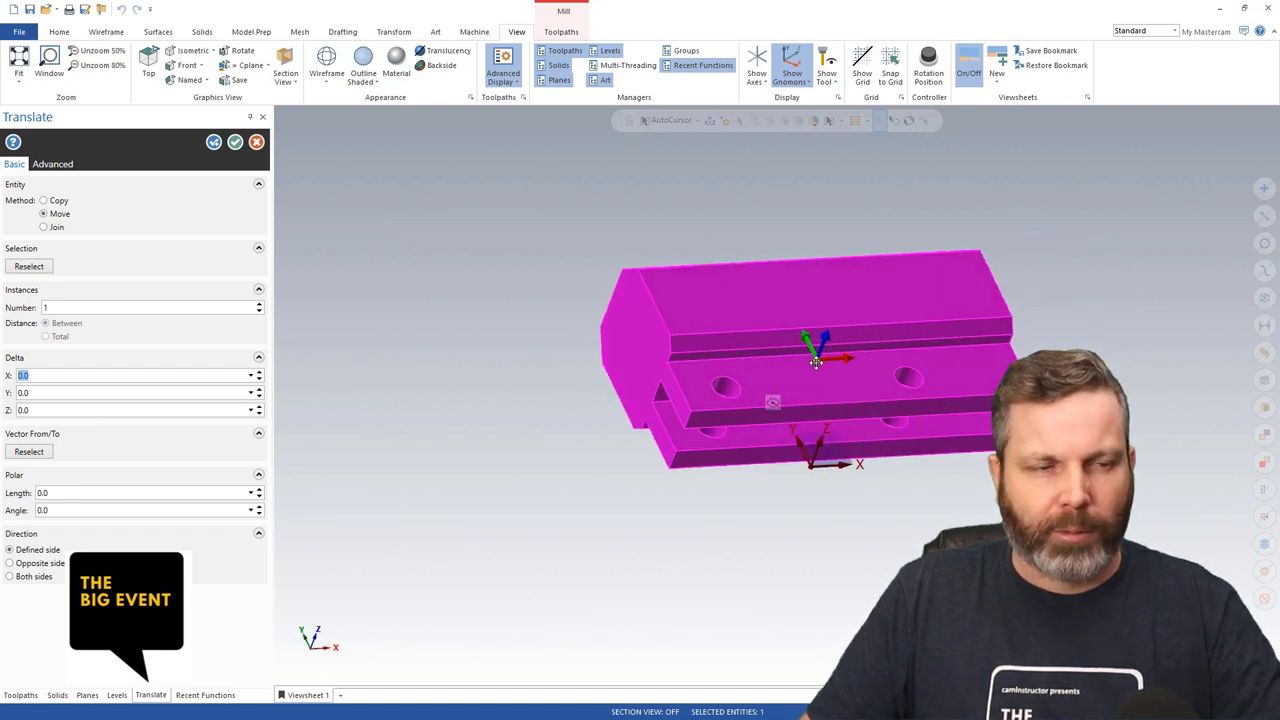
key("Escape")
- Start a Dynamic transform of the skewed solid and place the gnomon near the upper corner of its closed end
left_click(576, 34)
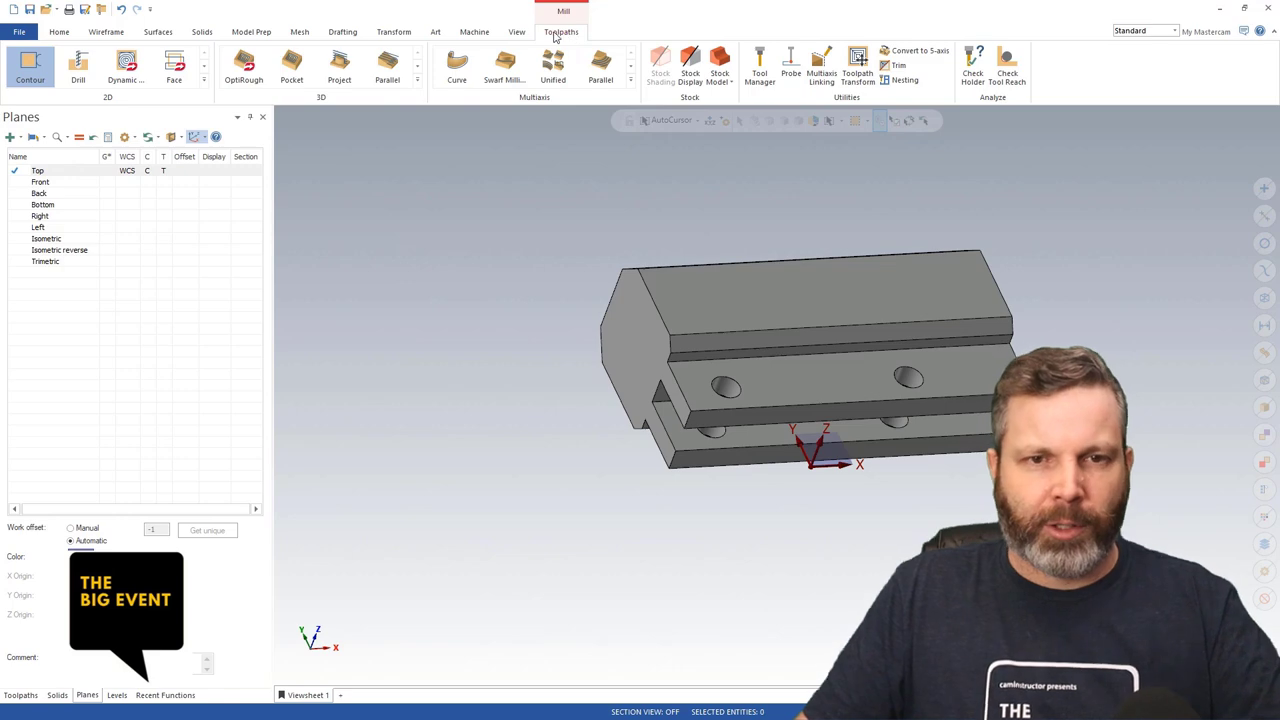
left_click(391, 32)
left_click(20, 62)
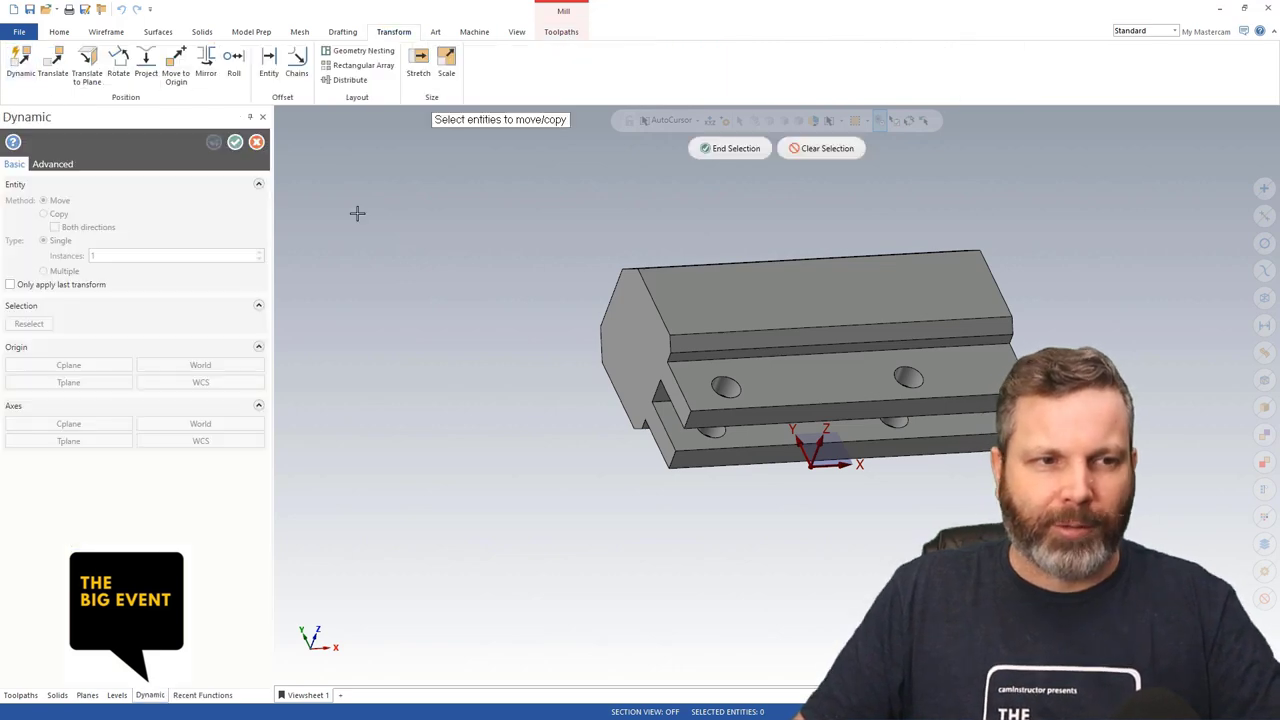
left_click(631, 310)
left_click(745, 155)
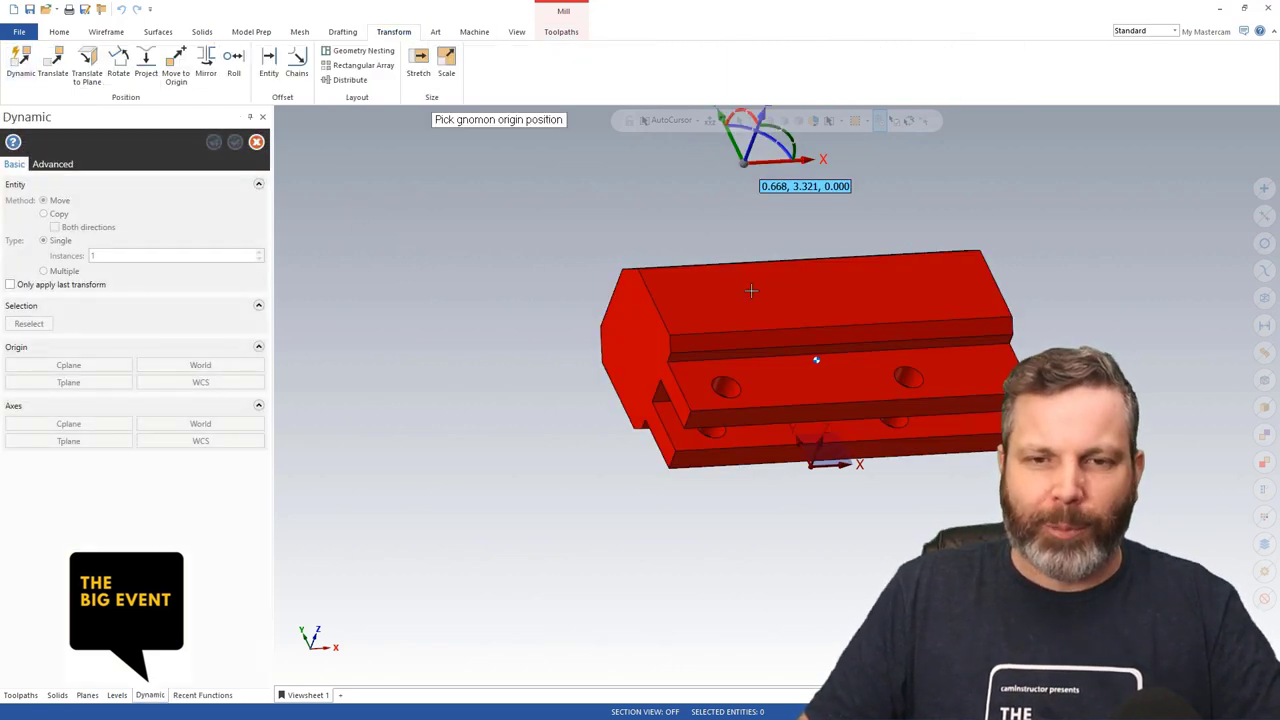
scroll(700, 300, "up", 5)
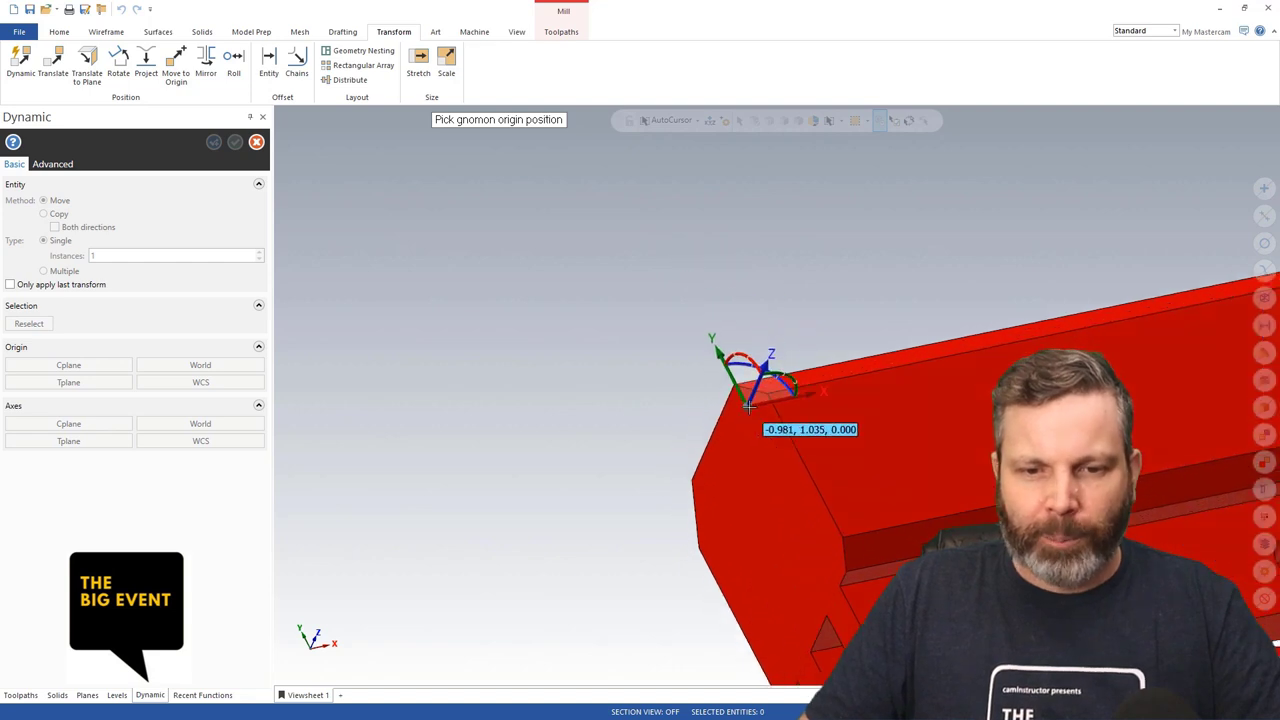
left_click(770, 392)
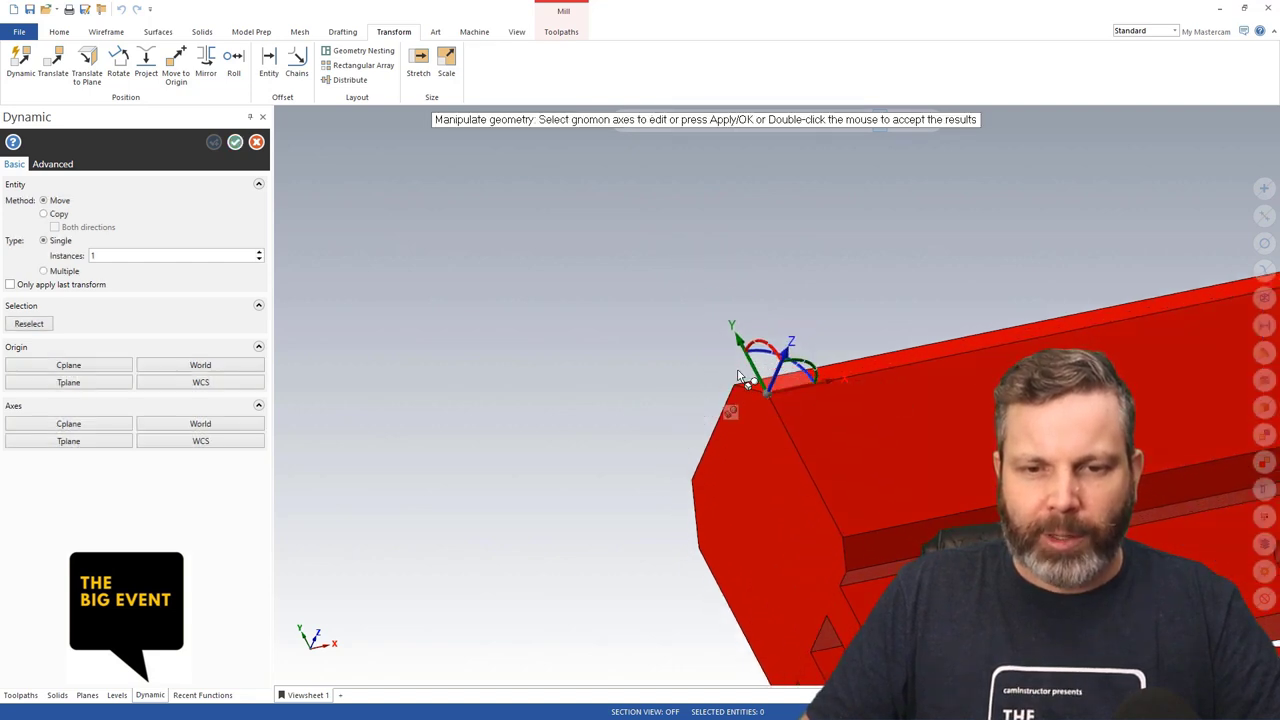
- Move the solid so its gnomon lands on the Top plane origin, accept the move, and check it from the Top view
left_click(738, 398)
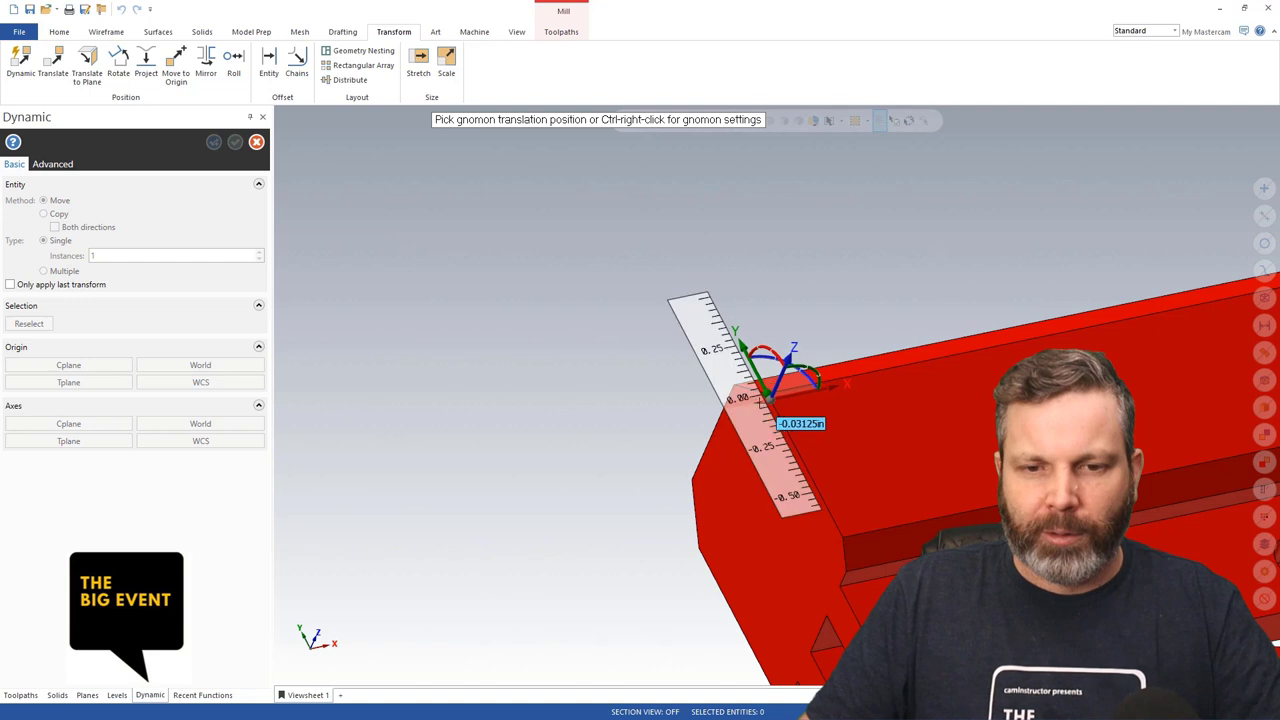
middle_click_drag(745, 402, 632, 332)
left_click(690, 293)
left_click(656, 324)
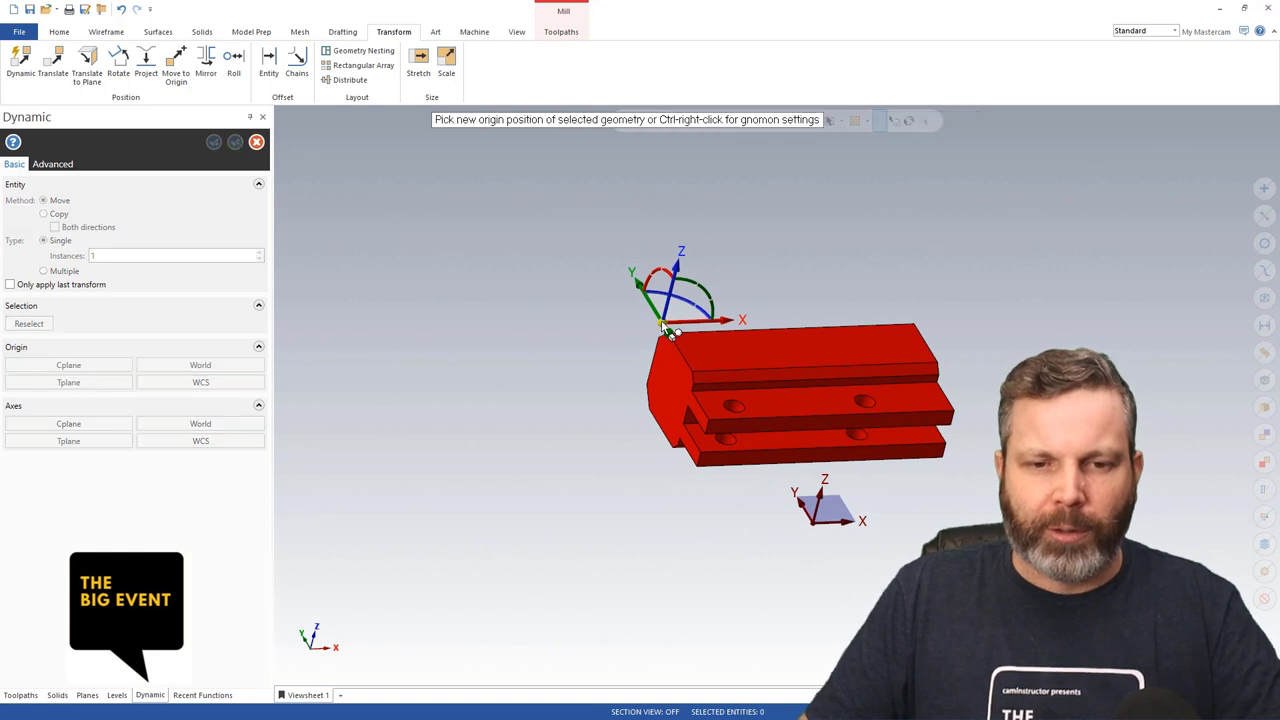
left_click(815, 521)
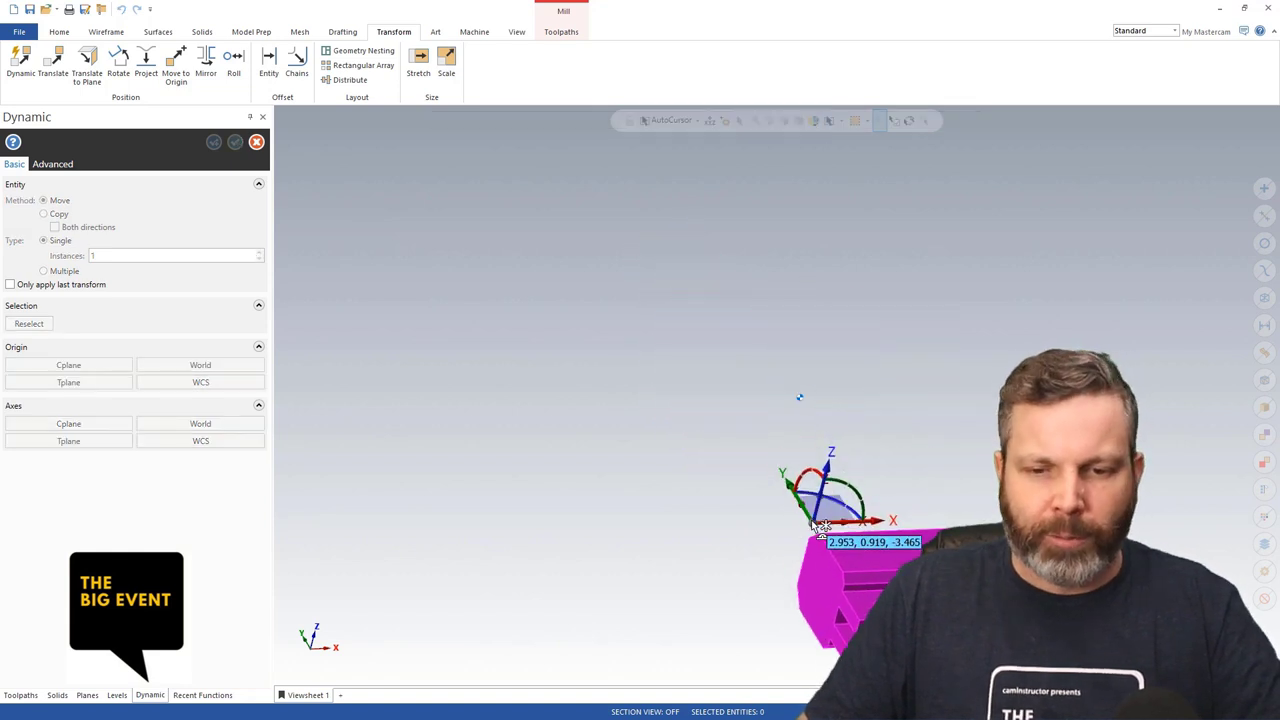
middle_click_drag(621, 368, 290, 278)
left_click(235, 142)
right_click(637, 289)
left_click(669, 366)
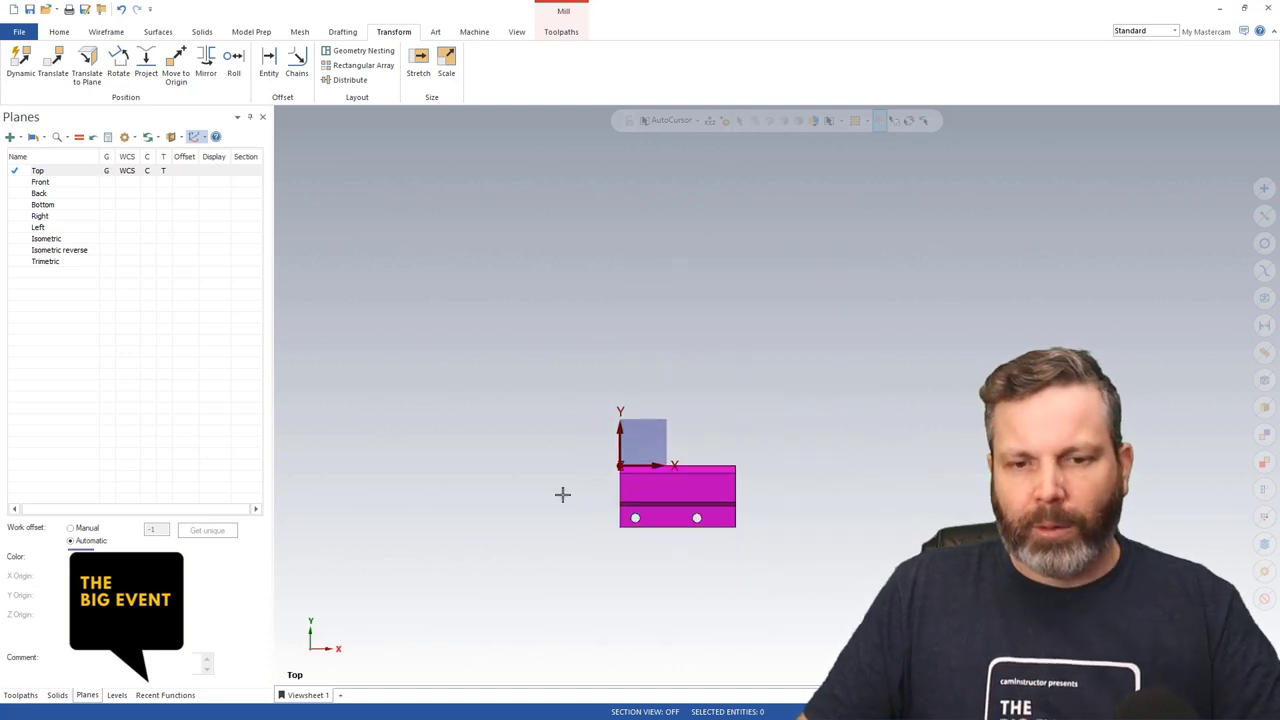
scroll(577, 500, "up", 5)
middle_click_drag(503, 353, 501, 347)
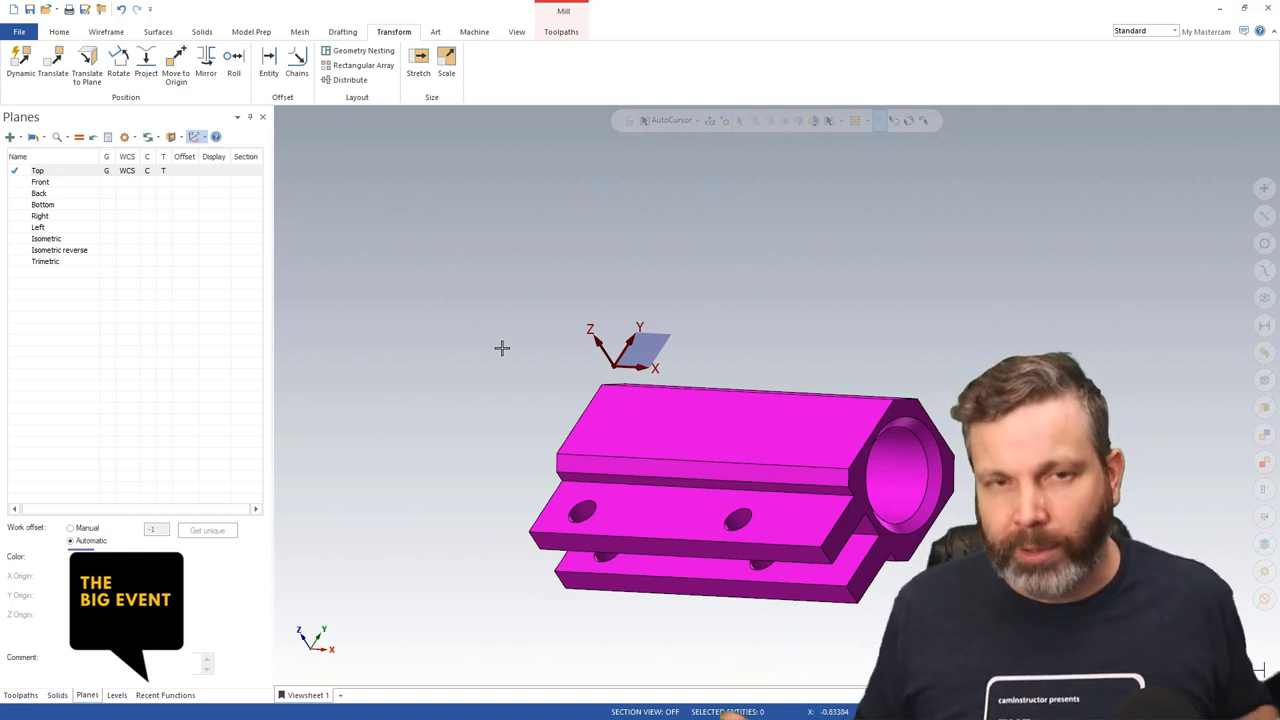
- Add a new toolpath group to Machine Group-1 and name it "Setup 1 - Top"
left_click(20, 695)
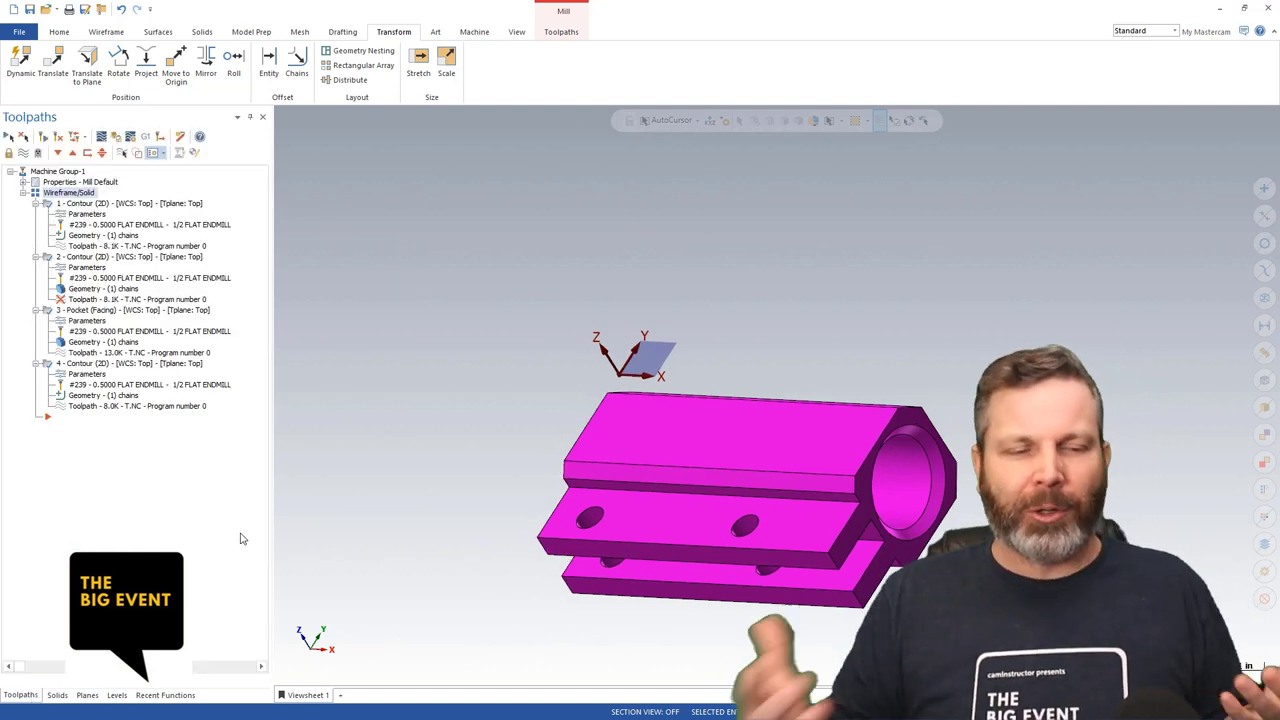
right_click(66, 176)
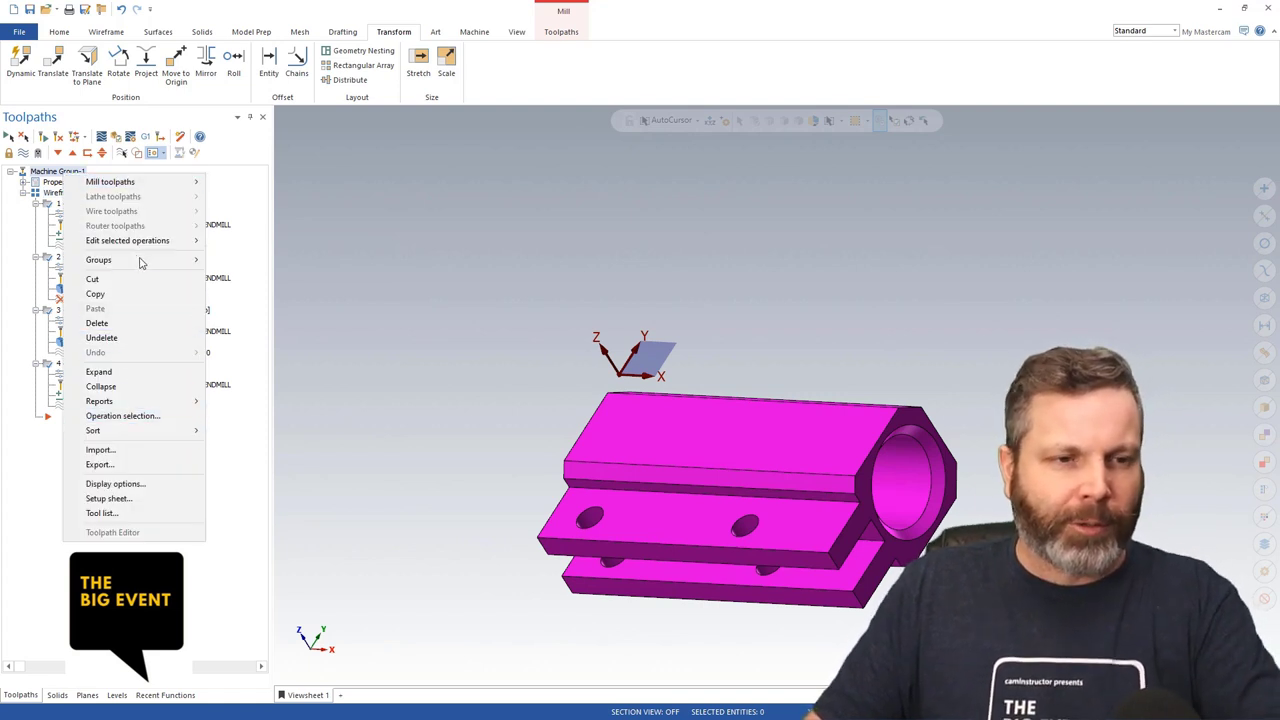
mouse_move(140, 260)
left_click(264, 275)
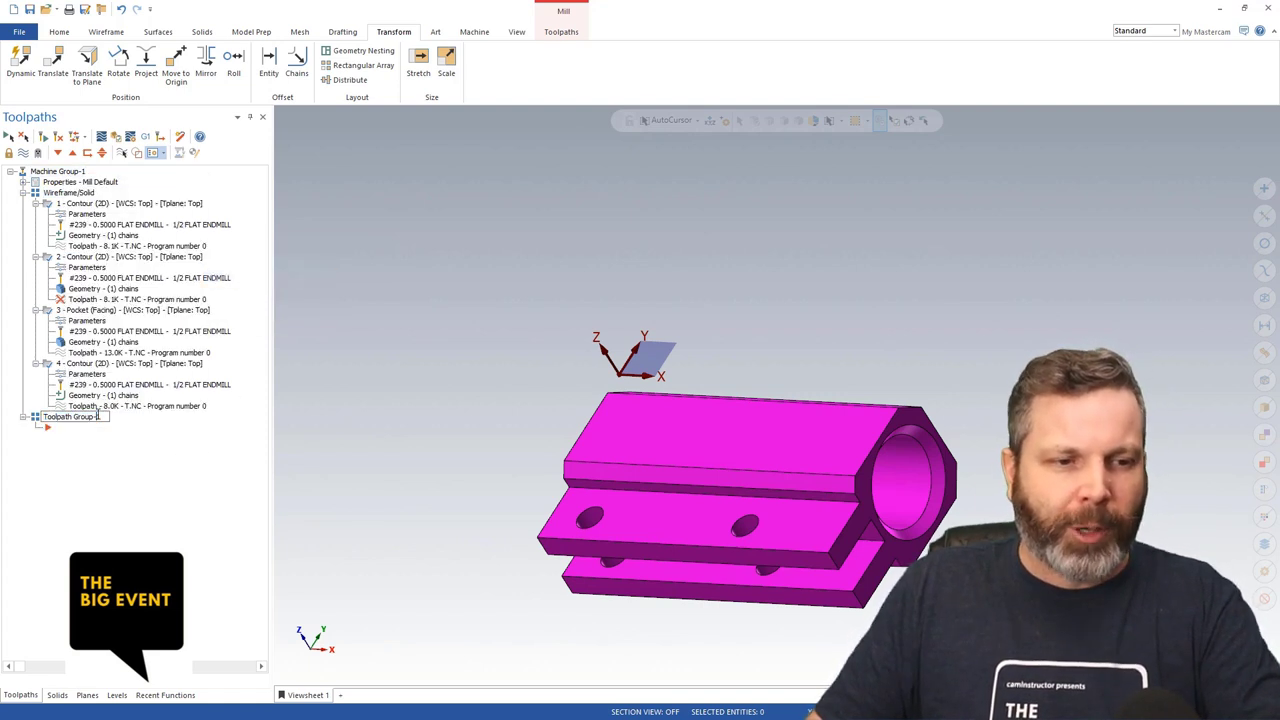
left_click_drag(104, 417, 40, 417)
type("Setup 1")
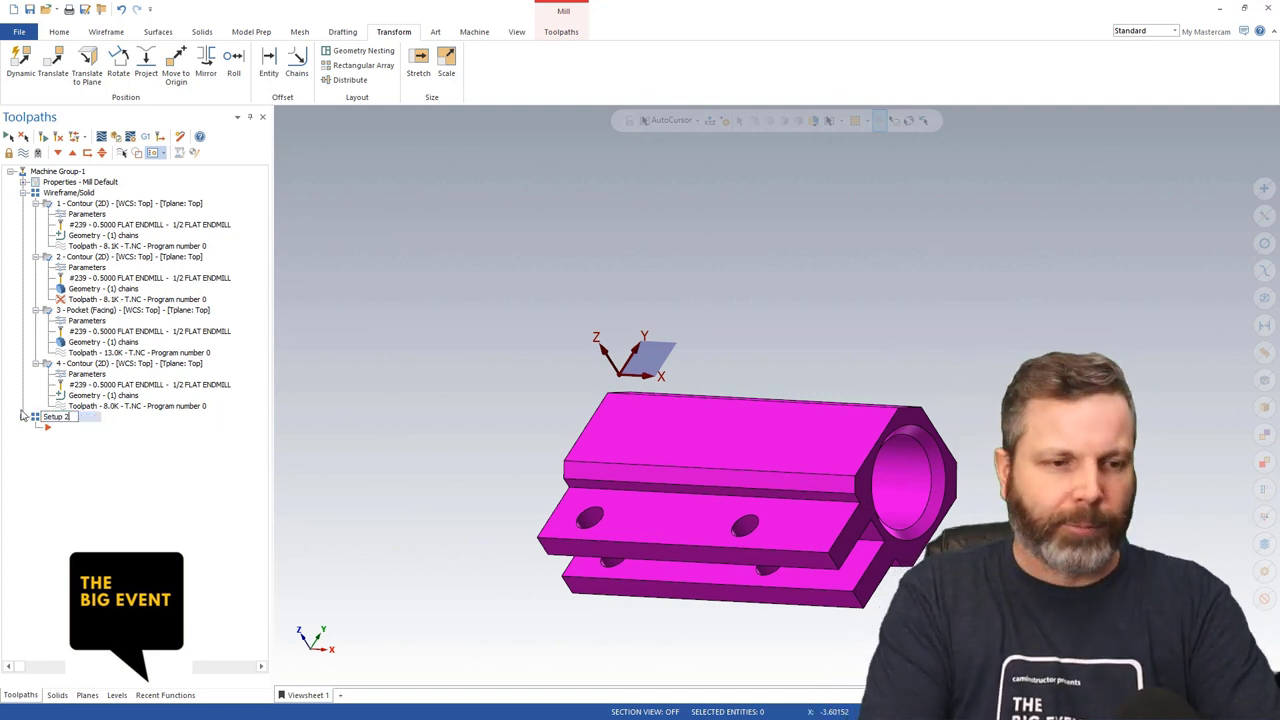
type(" - Top")
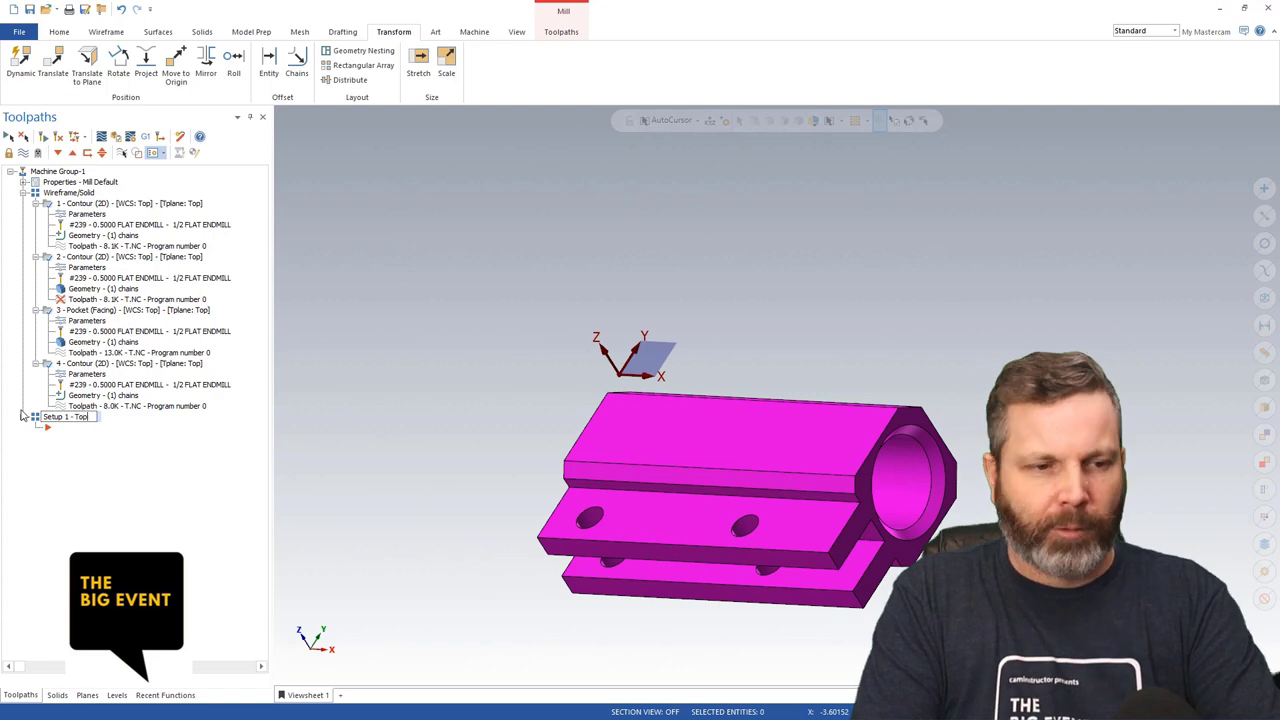
key("Return")
- Duplicate the Top plane and name the copy "Setup 1 - Top"
middle_click_drag(760, 260, 702, 479)
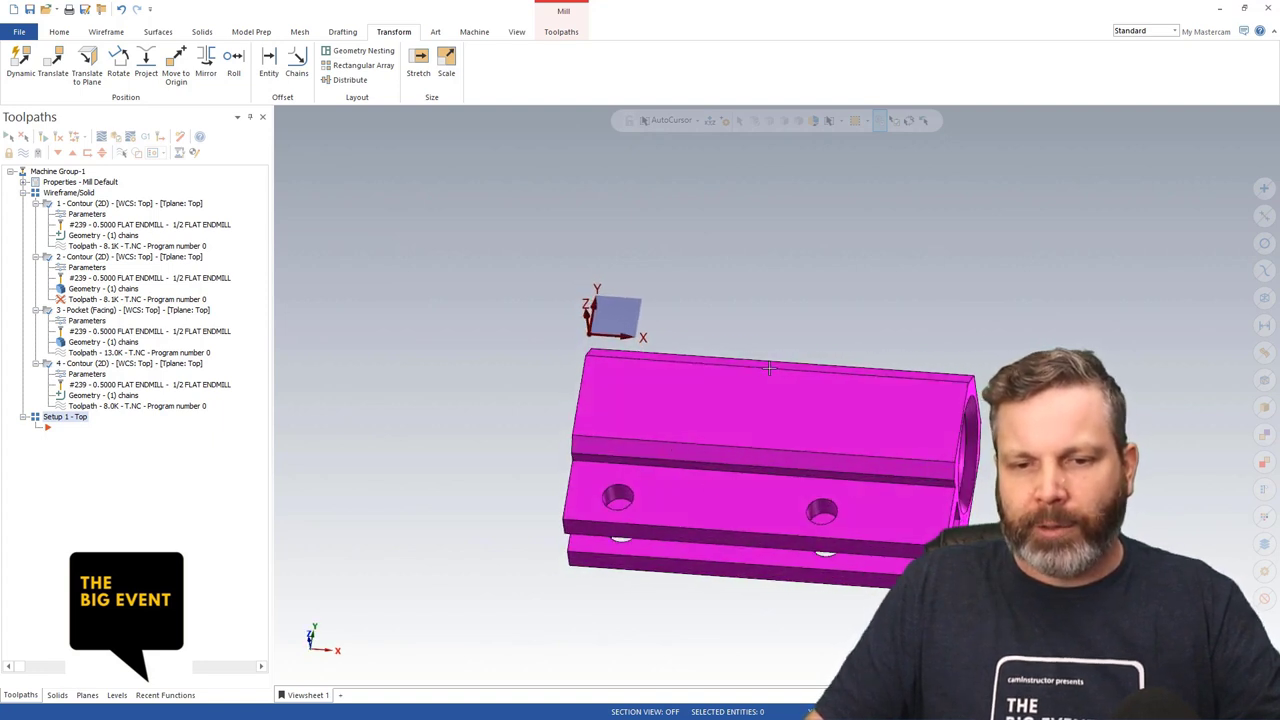
middle_click_drag(809, 499, 790, 490)
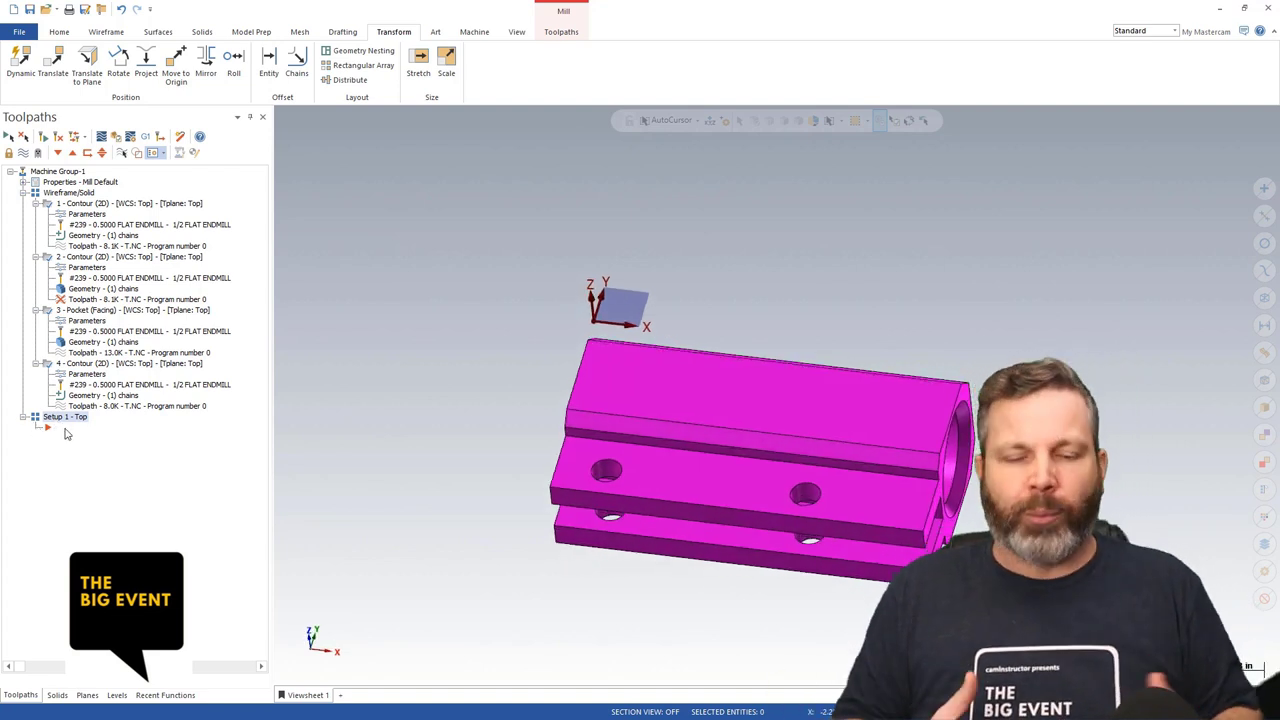
middle_click_drag(300, 390, 250, 420)
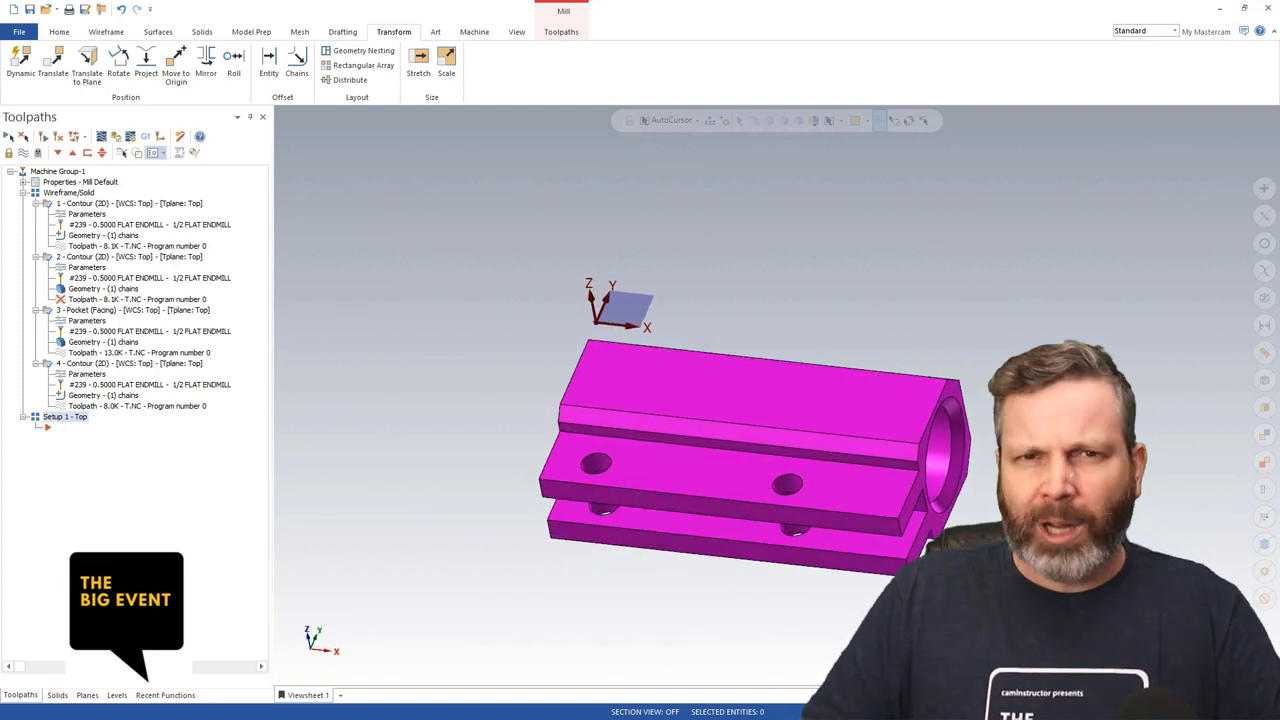
left_click(86, 696)
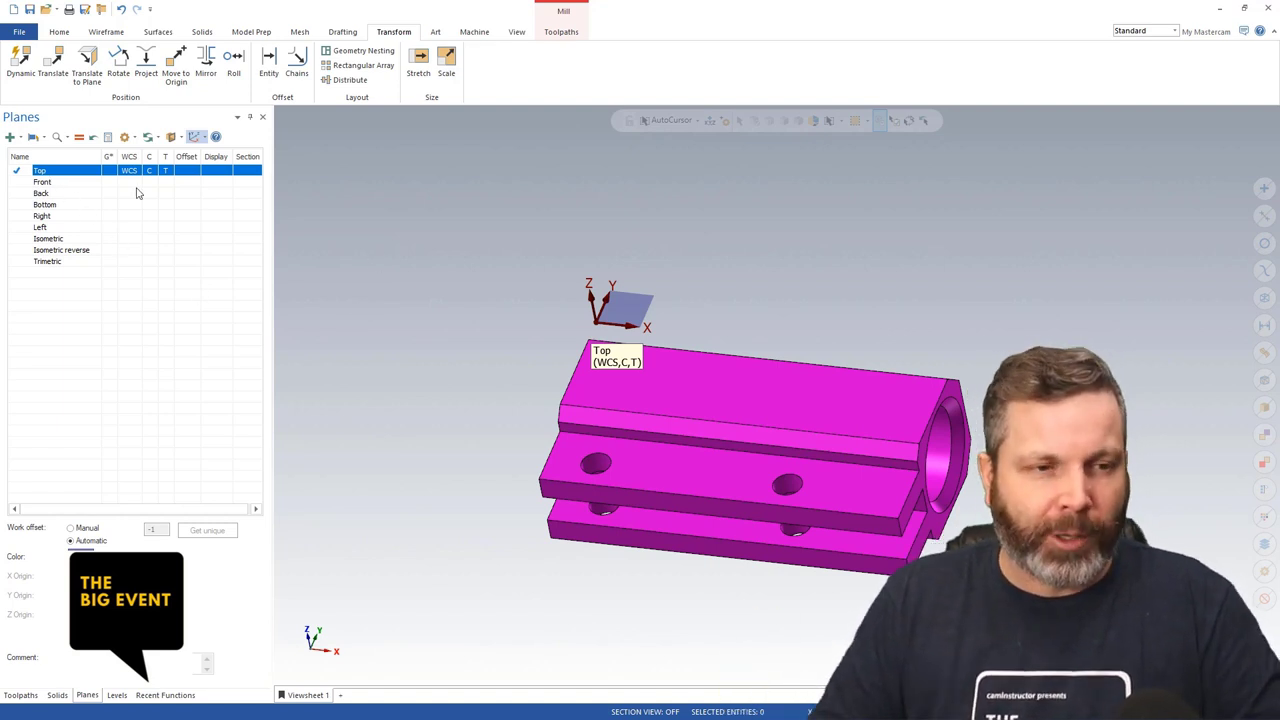
right_click(67, 174)
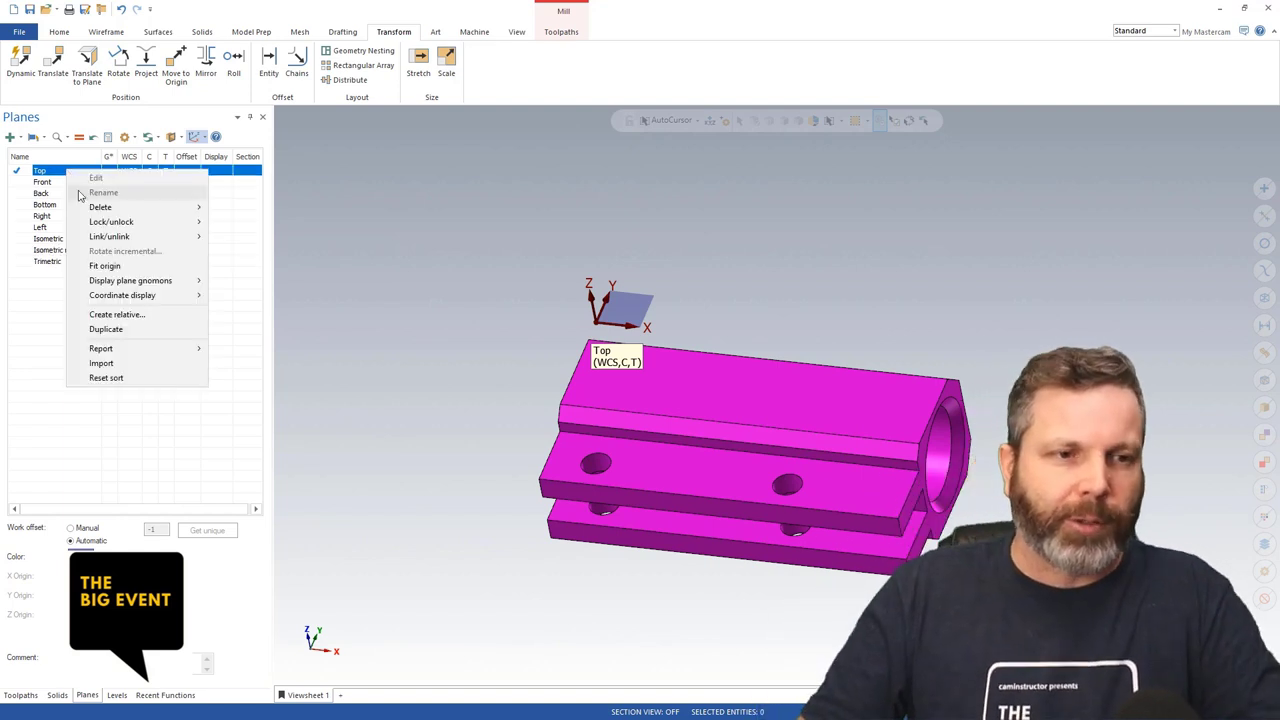
left_click(106, 329)
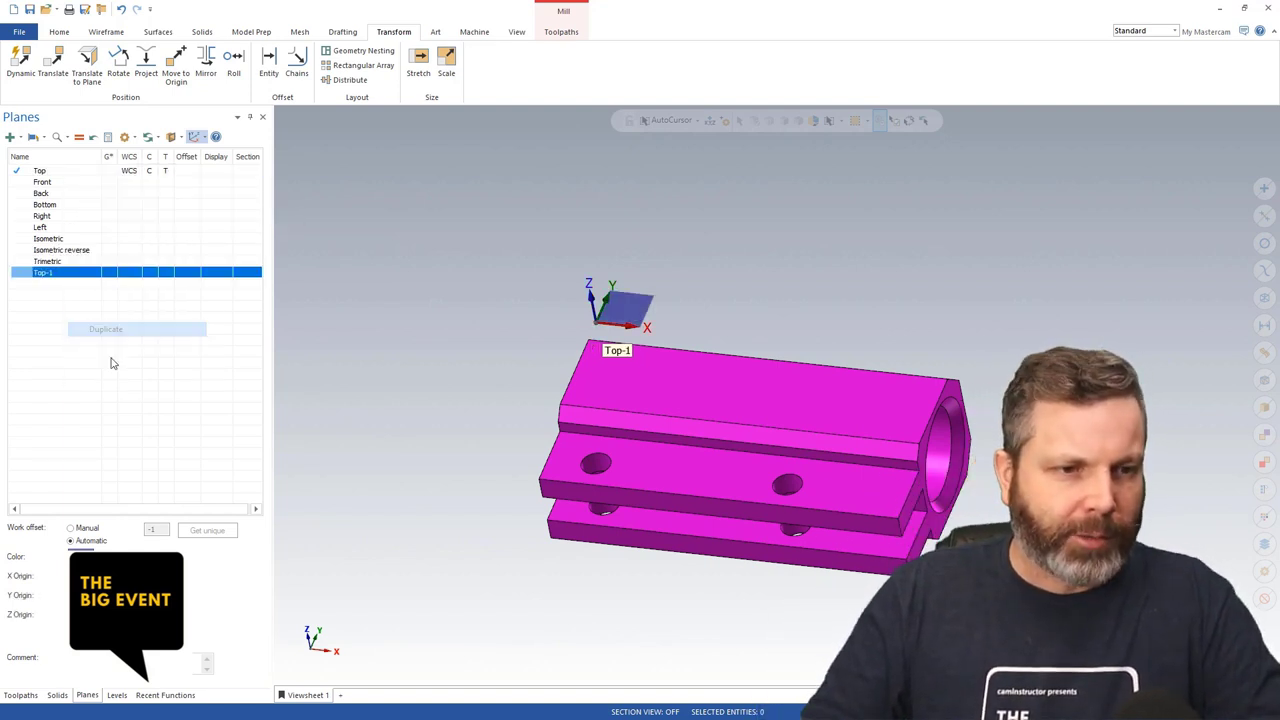
type("Setu")
type("p 1 - FR")
type("Top")
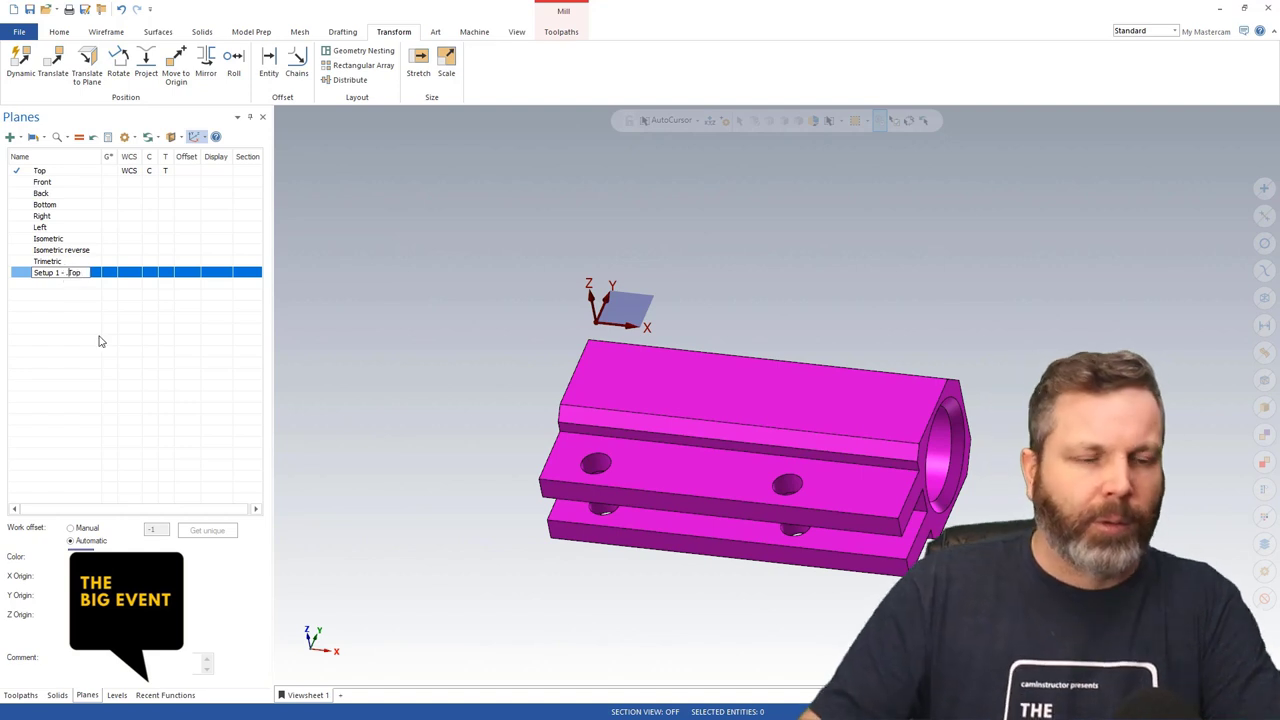
key("Return")
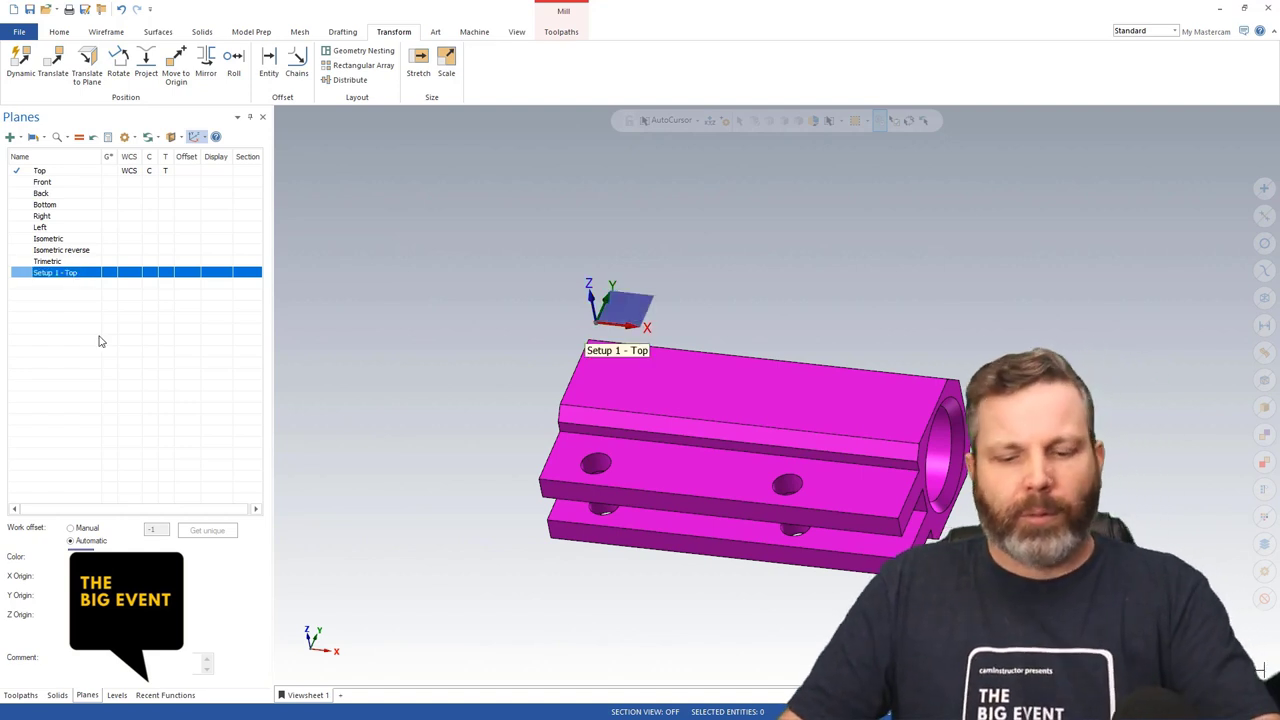
- Make the Setup 1 - Top plane the active WCS, construction plane and tool plane, and glance at the matching toolpath group
left_click(126, 279)
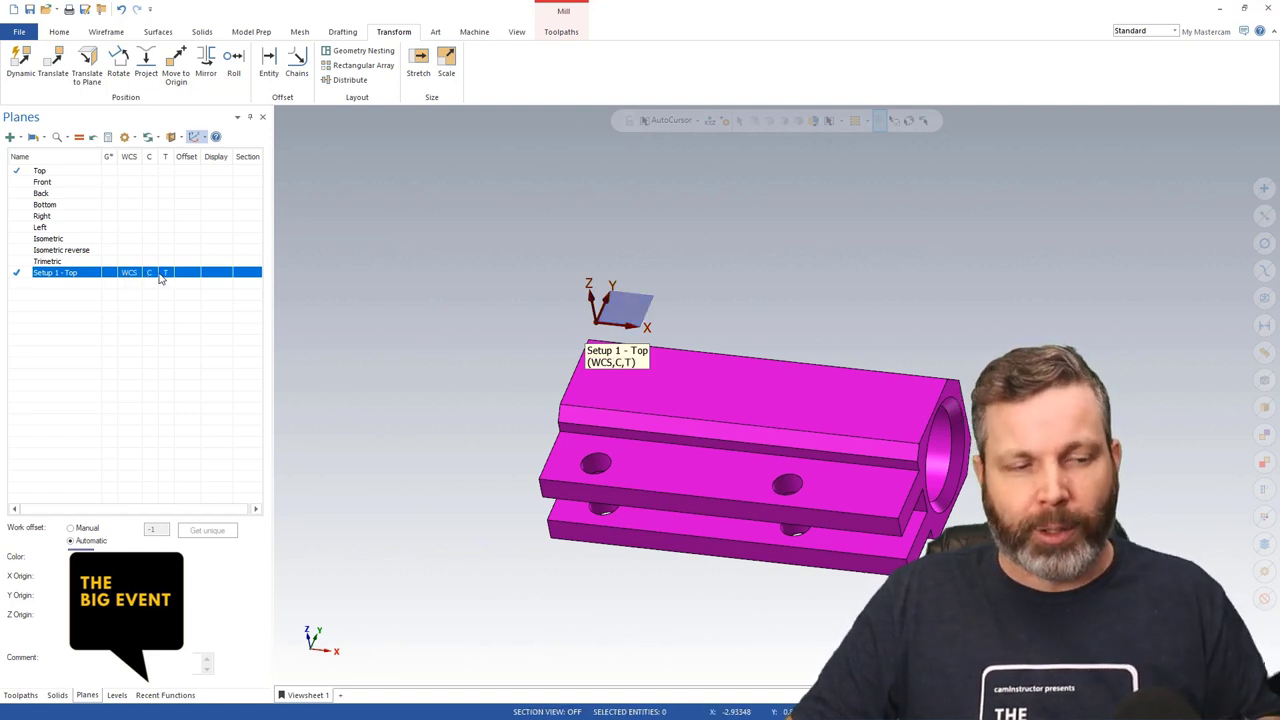
left_click(24, 694)
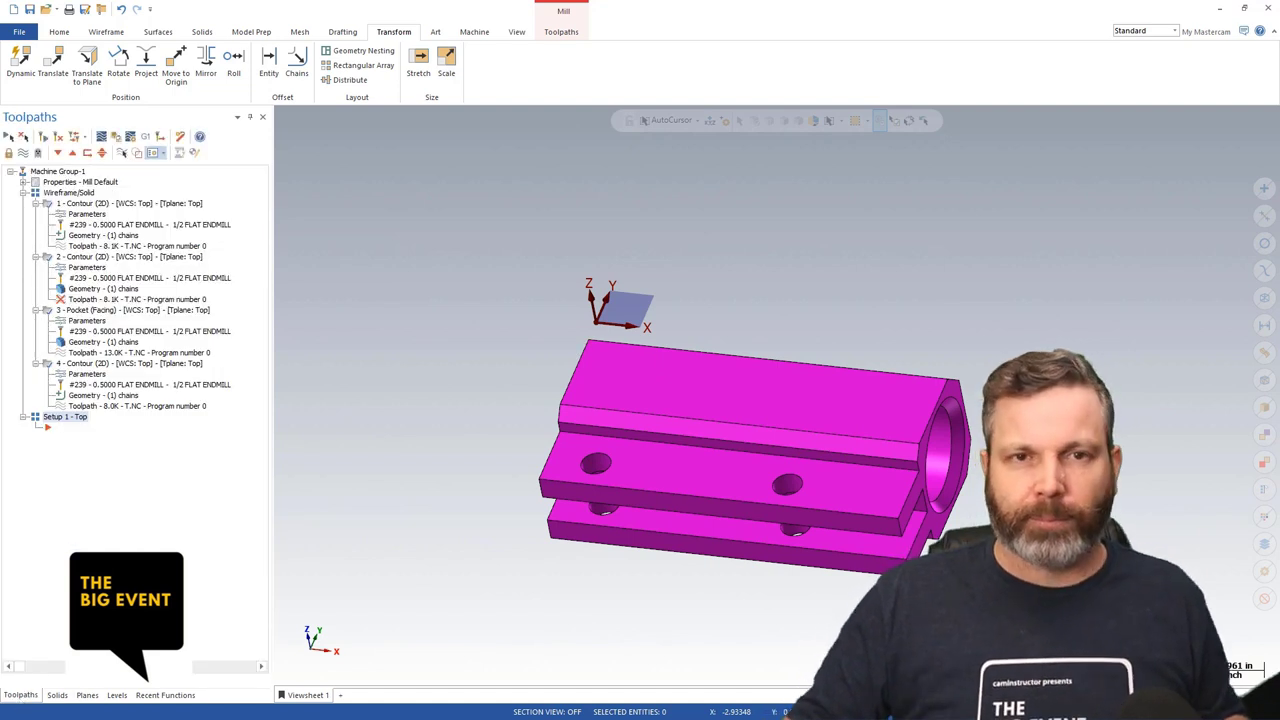
left_click(87, 694)
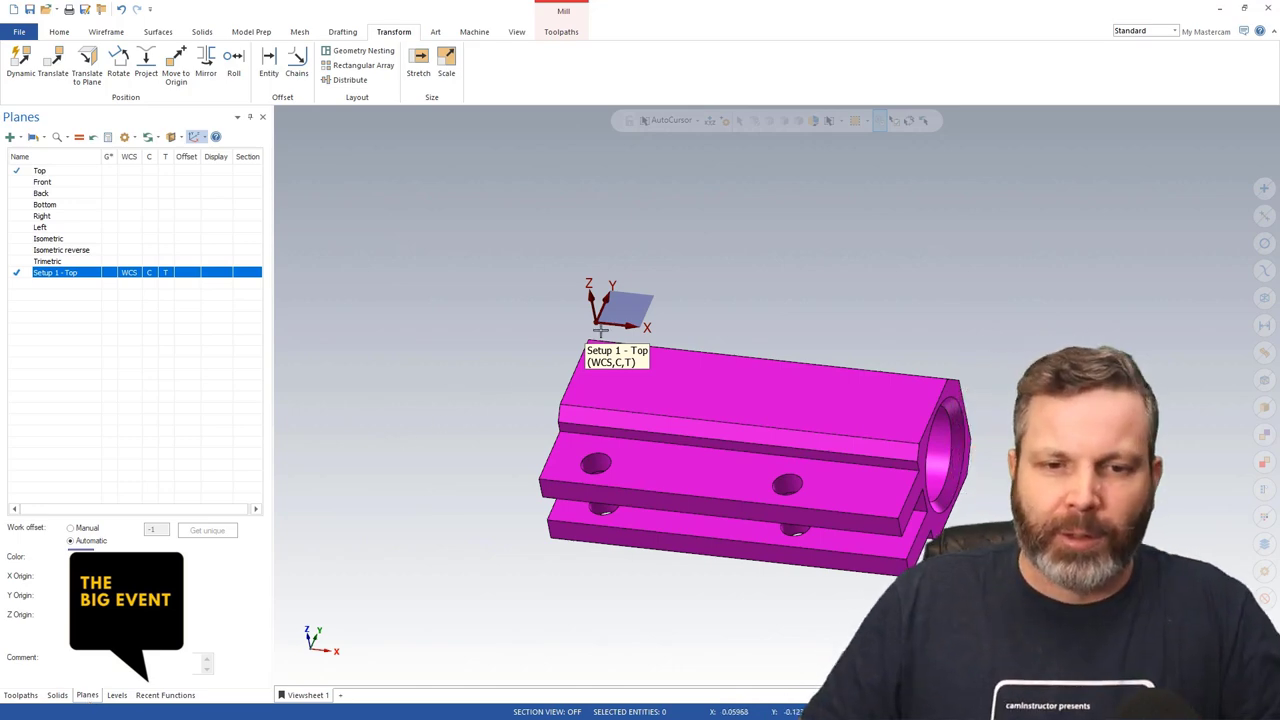
- Switch the Setup 1 - Top plane's work offset to Manual and set it to 0
mouse_move(606, 326)
middle_mouse_down()
mouse_move(877, 571)
mouse_move(731, 406)
mouse_move(485, 444)
middle_mouse_up()
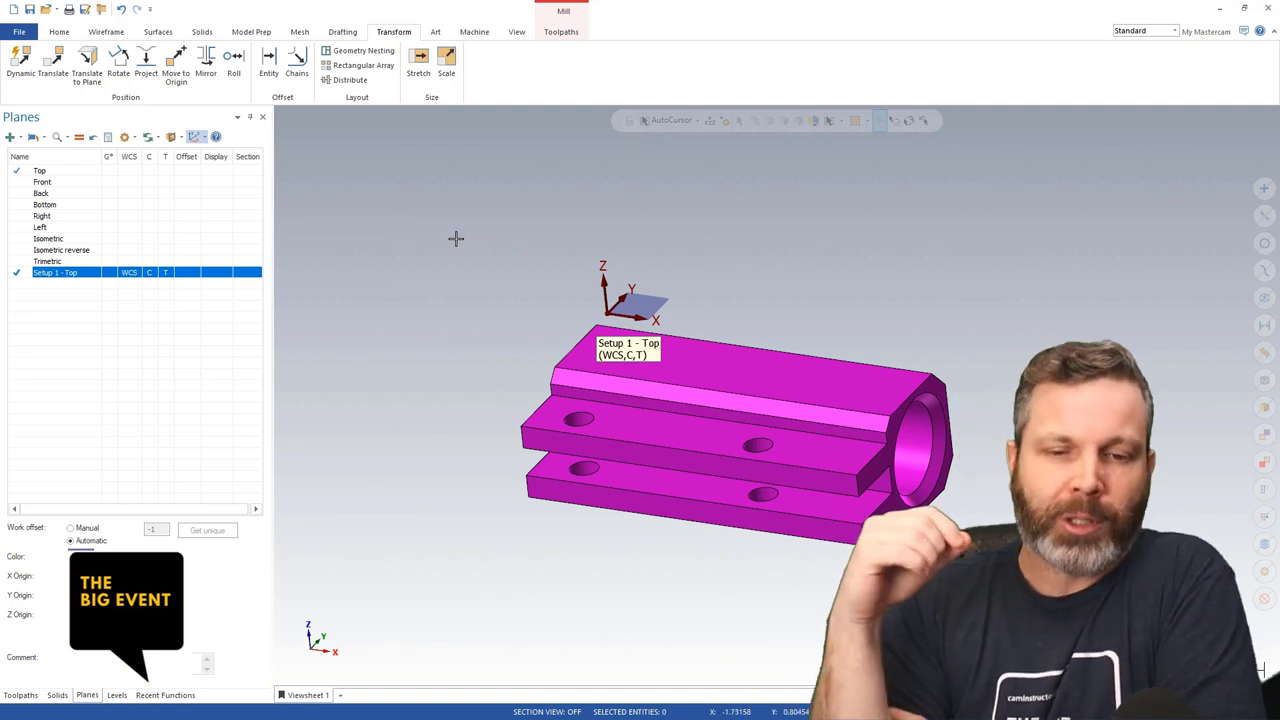
mouse_move(776, 400)
middle_mouse_down()
mouse_move(874, 314)
mouse_move(894, 357)
mouse_move(749, 389)
middle_mouse_up()
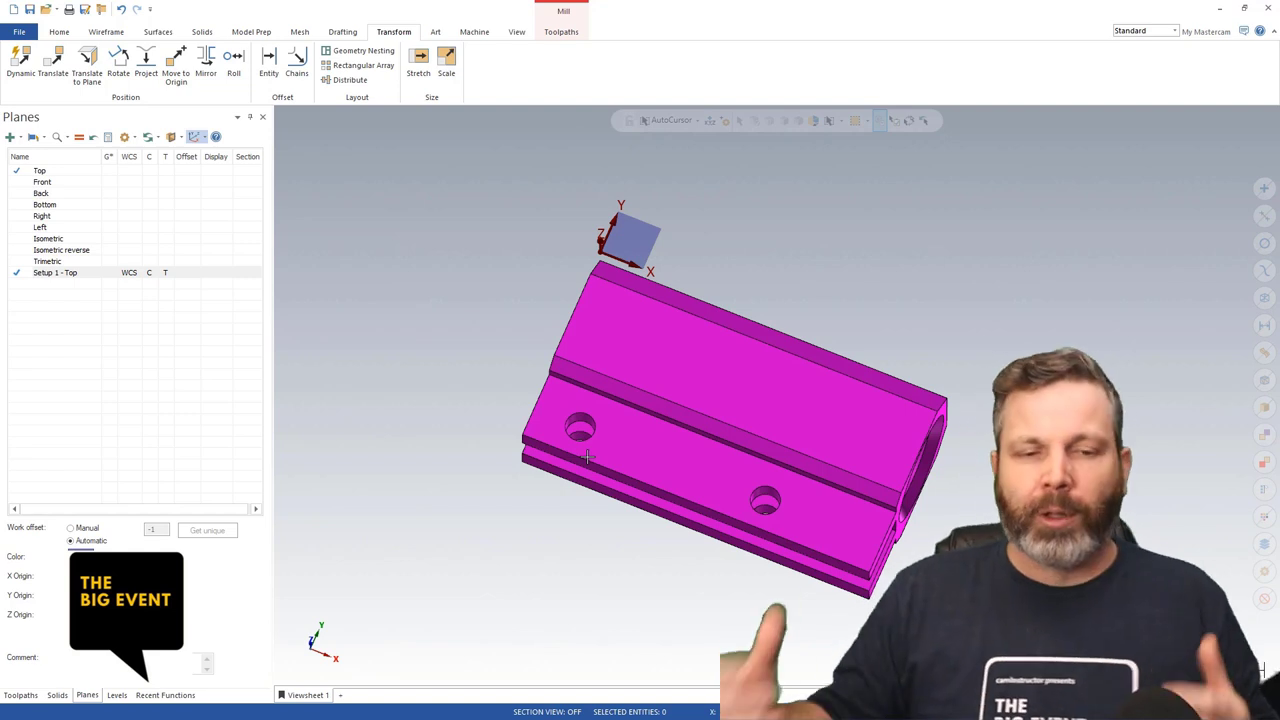
middle_click_drag(544, 539, 544, 487)
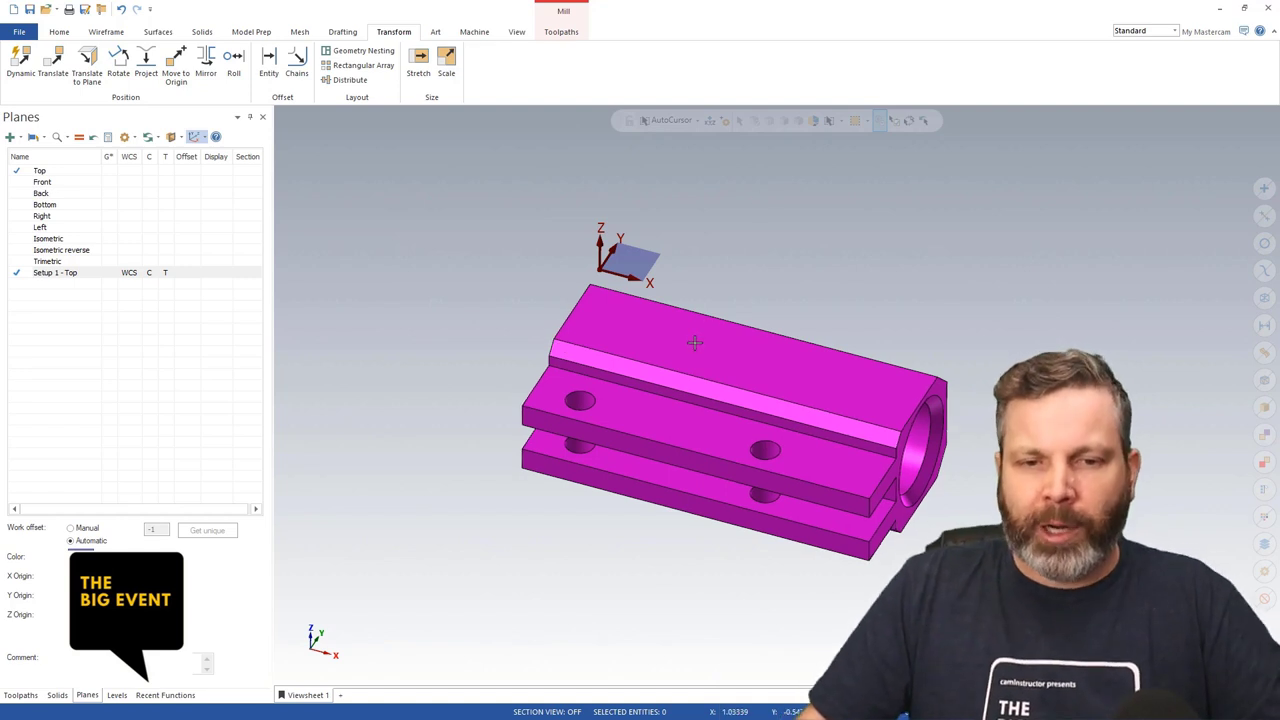
middle_click_drag(695, 343, 597, 264)
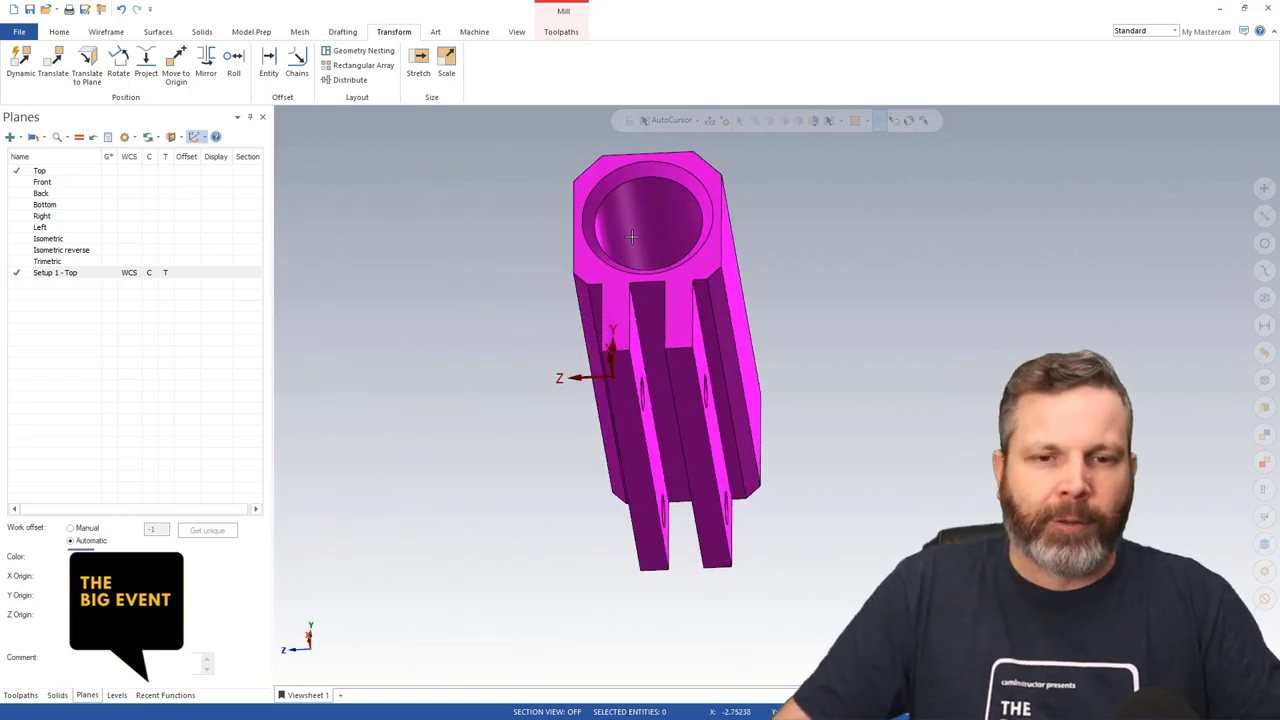
middle_click_drag(649, 208, 818, 357)
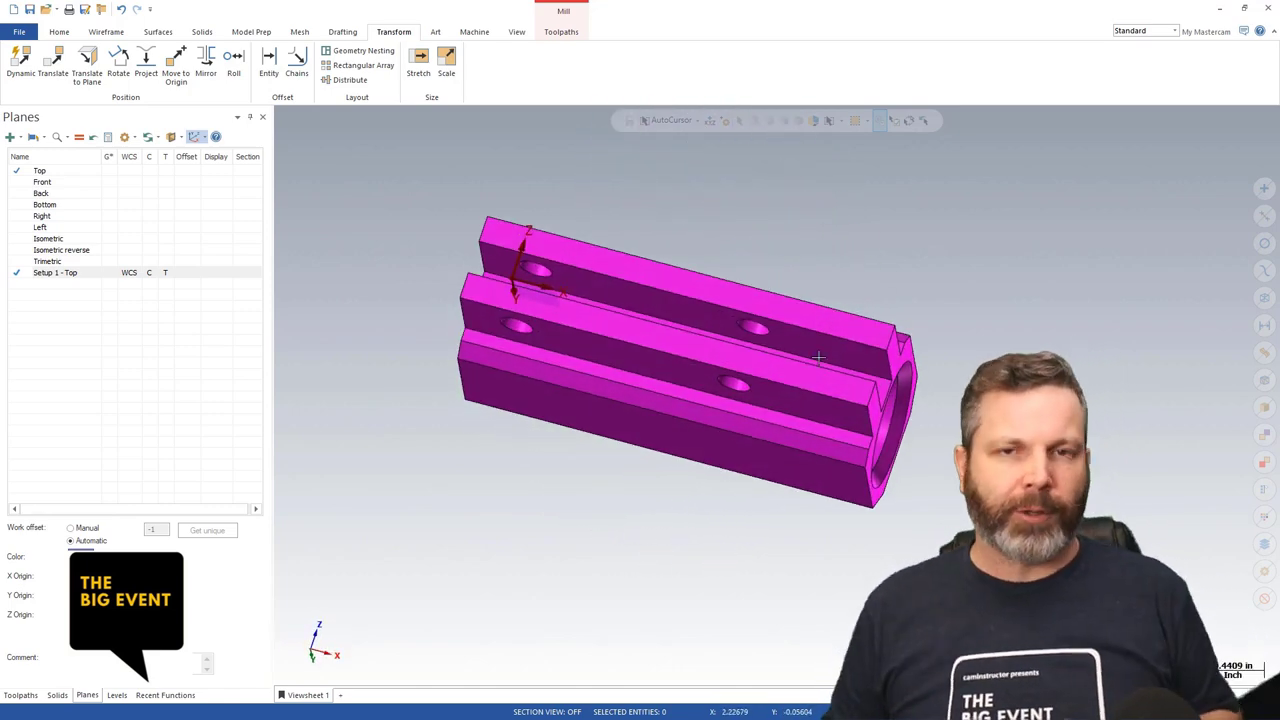
middle_click_drag(763, 246, 599, 186)
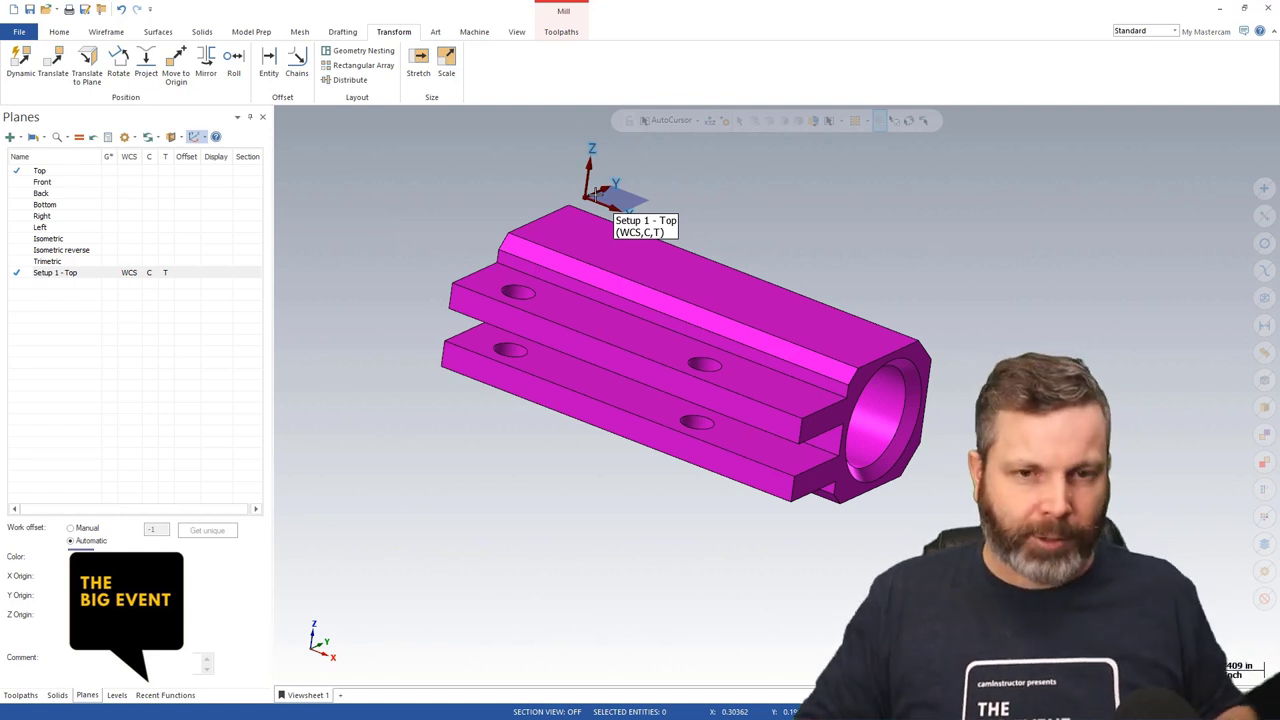
left_click(76, 274)
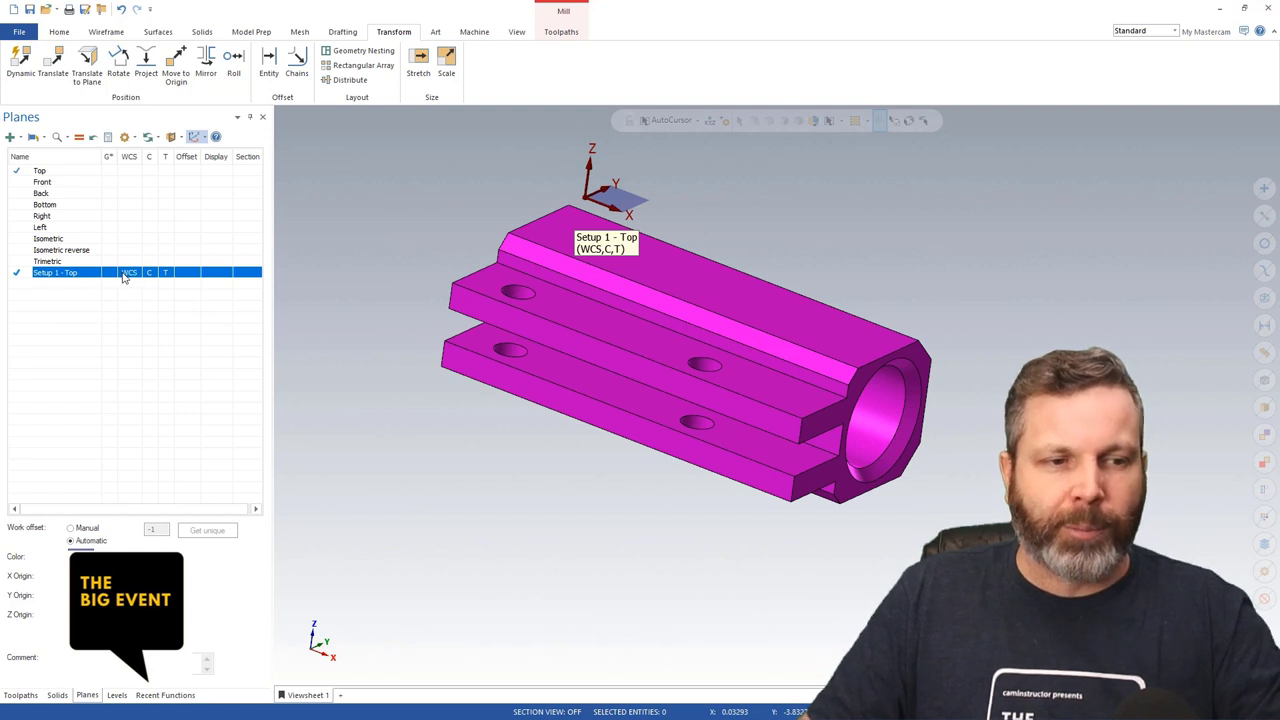
left_click(71, 528)
double_click(152, 531)
type("0")
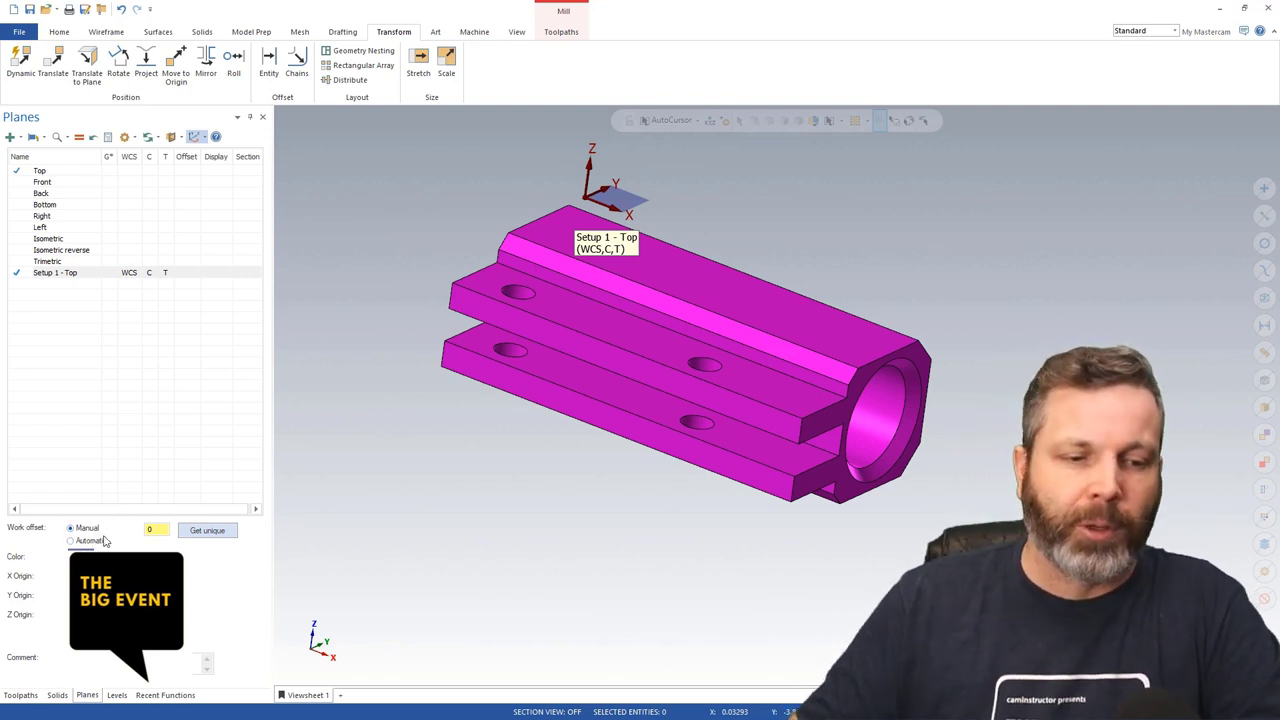
double_click(160, 531)
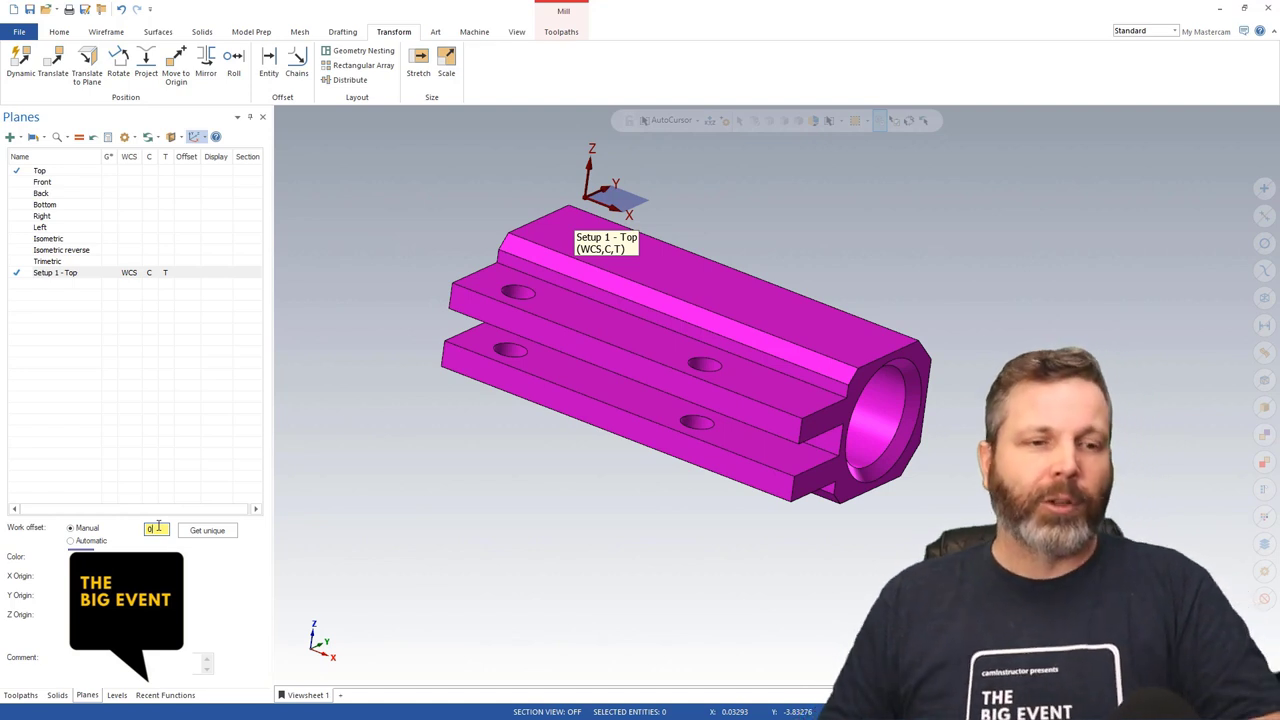
key("Return")
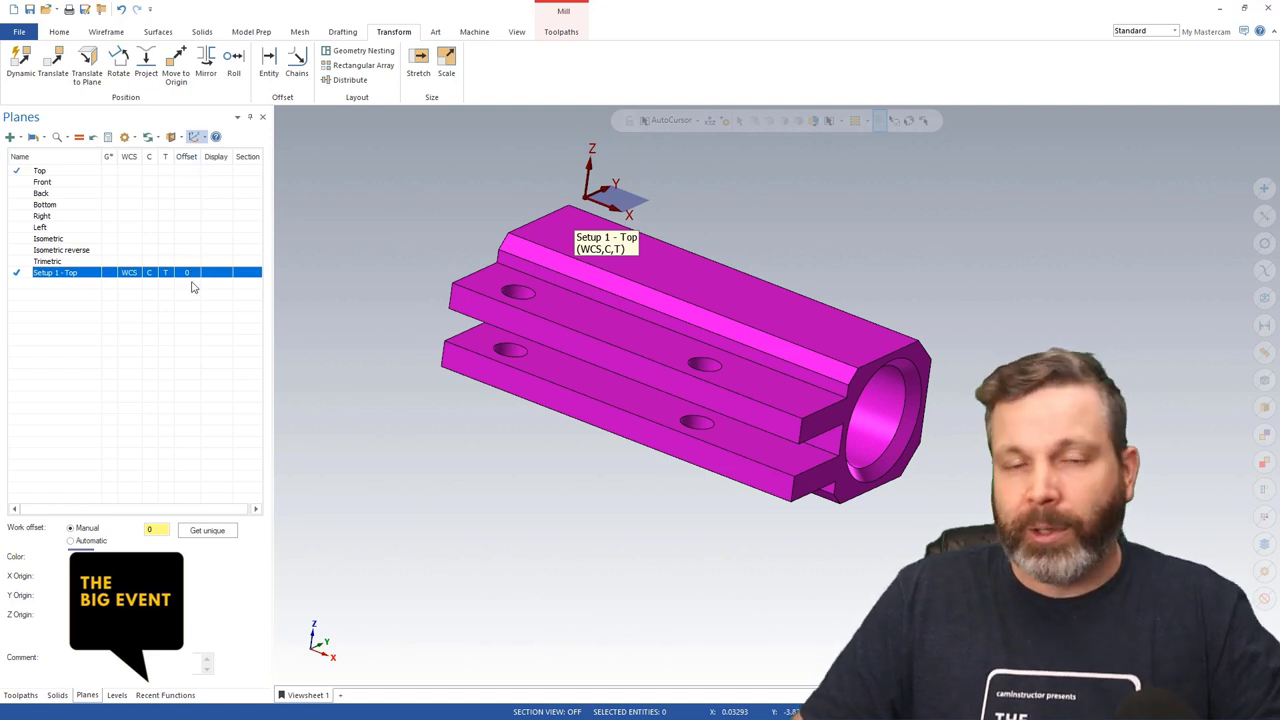
middle_click_drag(567, 196, 585, 265)
left_click(10, 136)
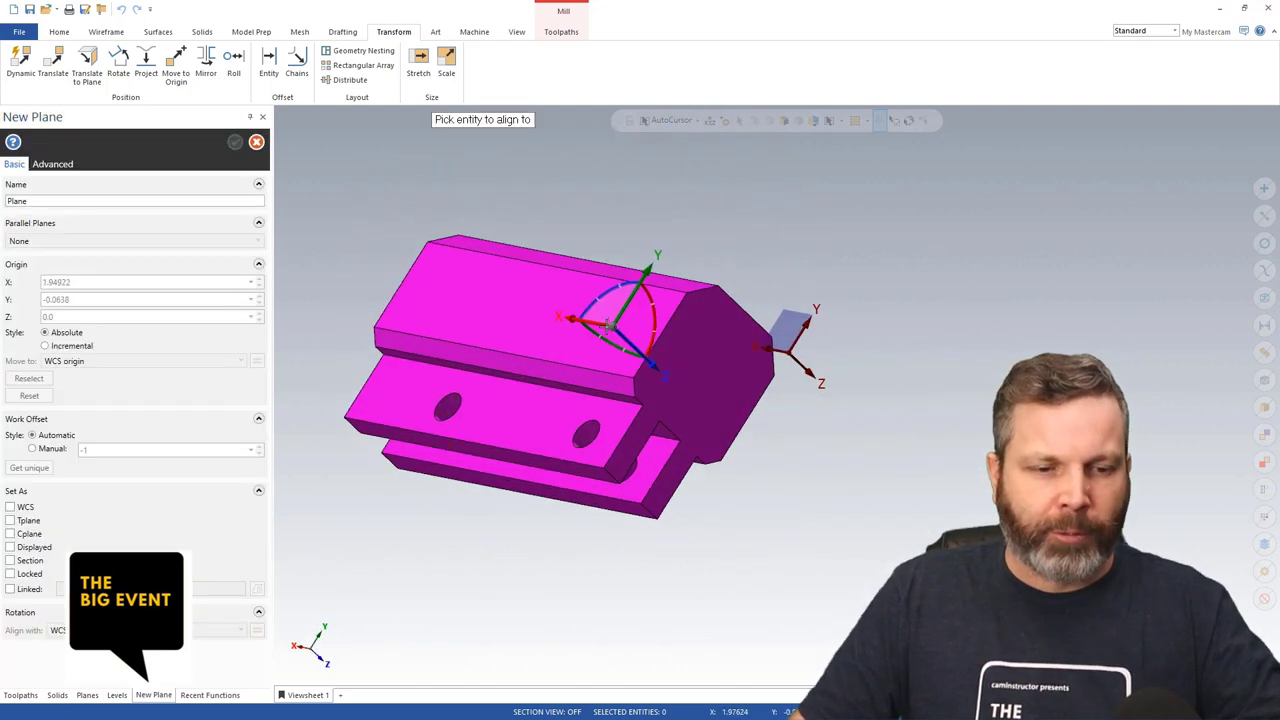
scroll(633, 327, "up", 2)
scroll(633, 327, "down", 2)
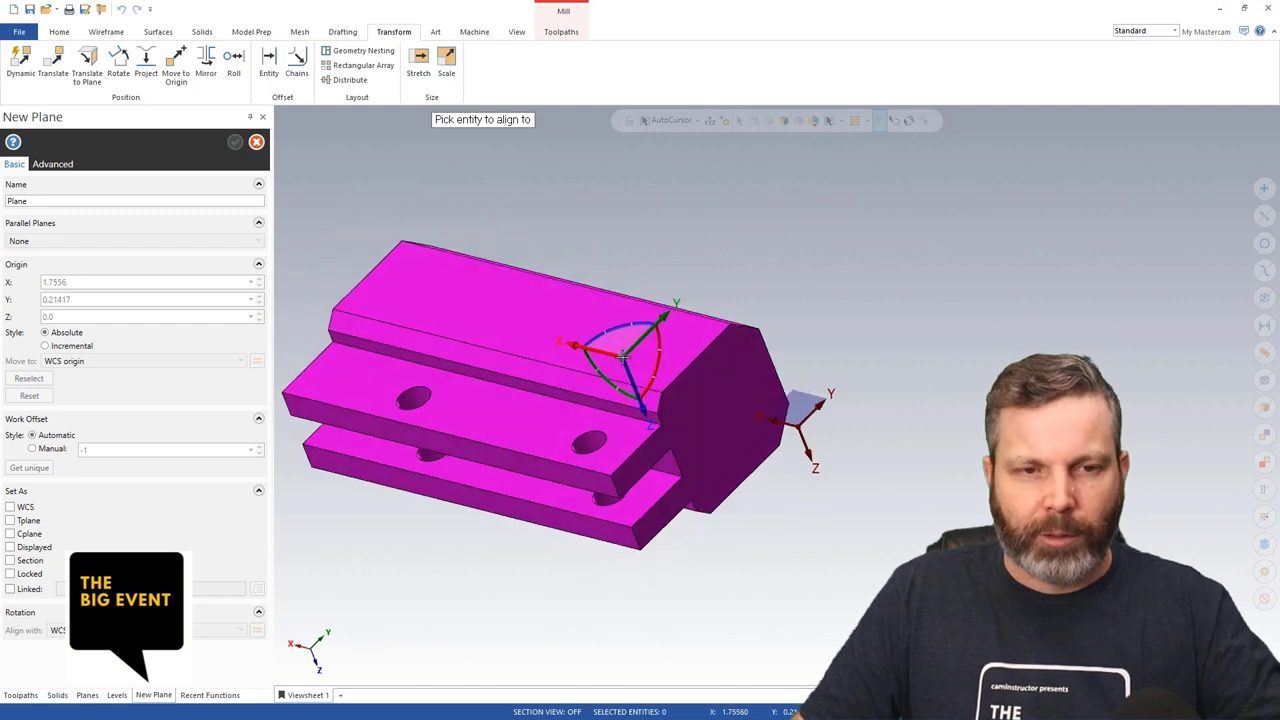
key("Escape")
key("Return")
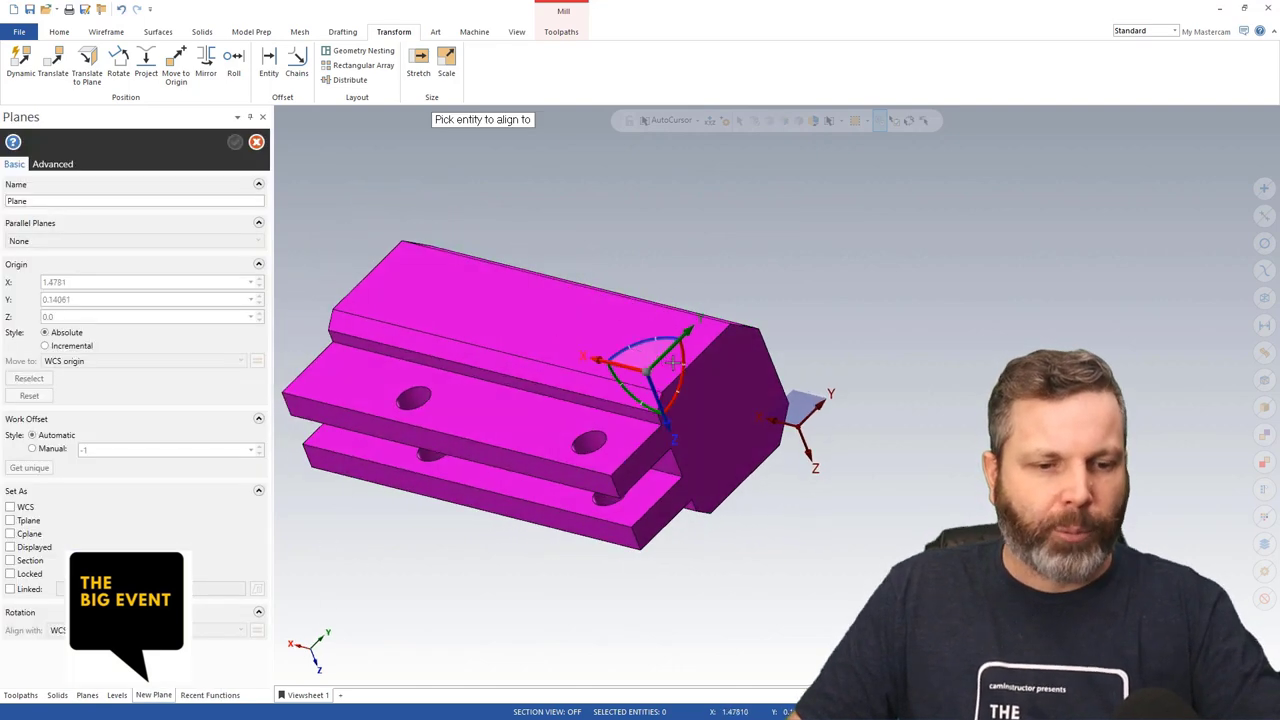
left_click(650, 370)
middle_click_drag(678, 416, 651, 390)
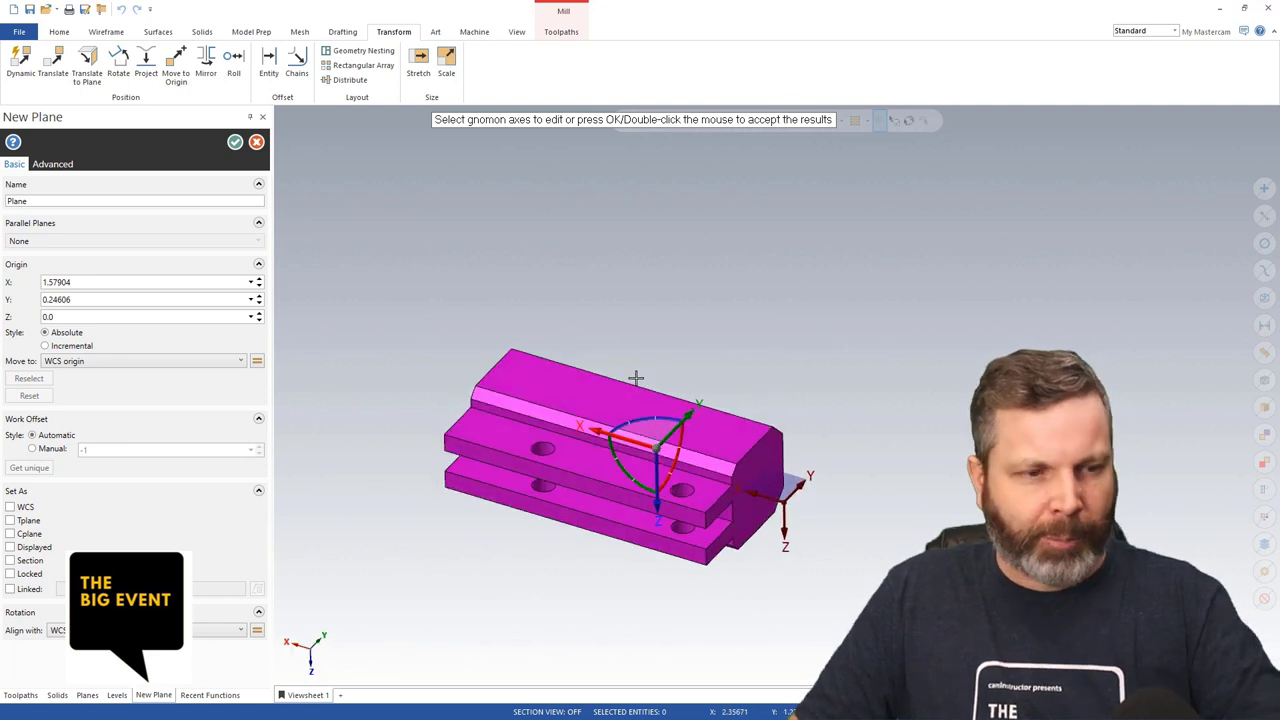
key("Escape")
- Align the new plane's gnomon to the large flat face on the part's underside, with Z pointing away from the part
key("Return")
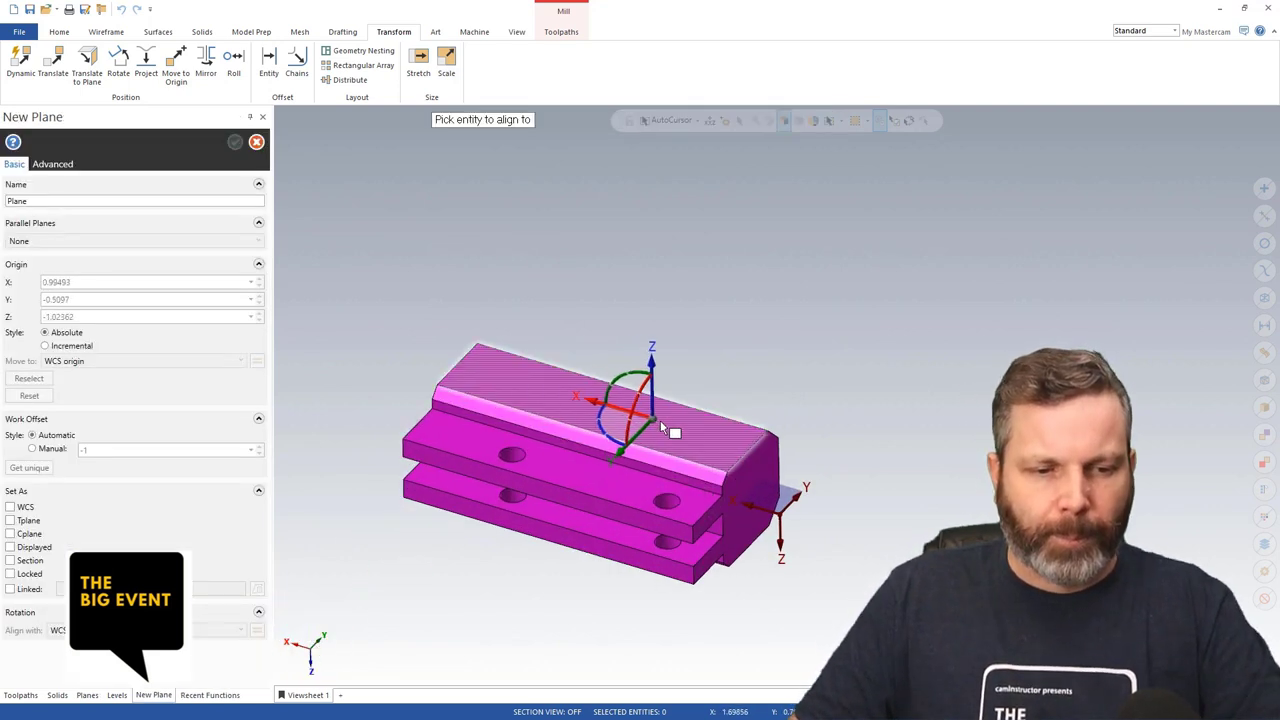
left_click(650, 442)
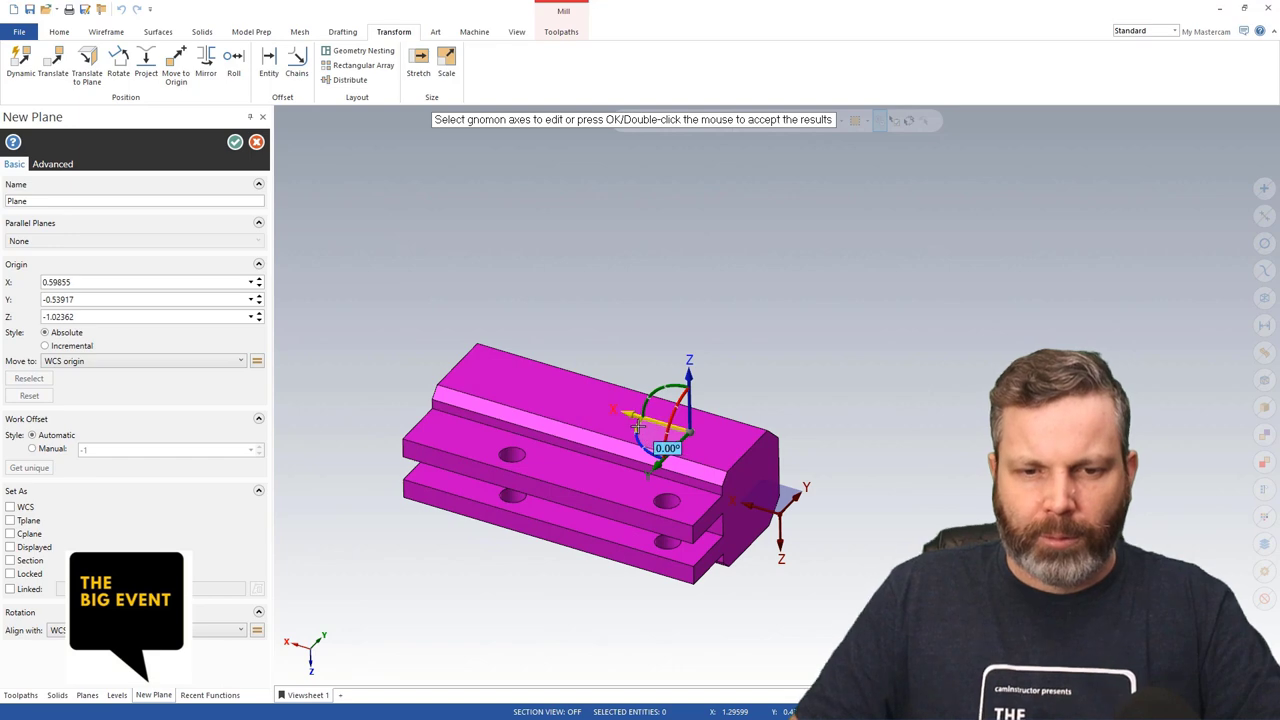
middle_click_drag(847, 524, 449, 457)
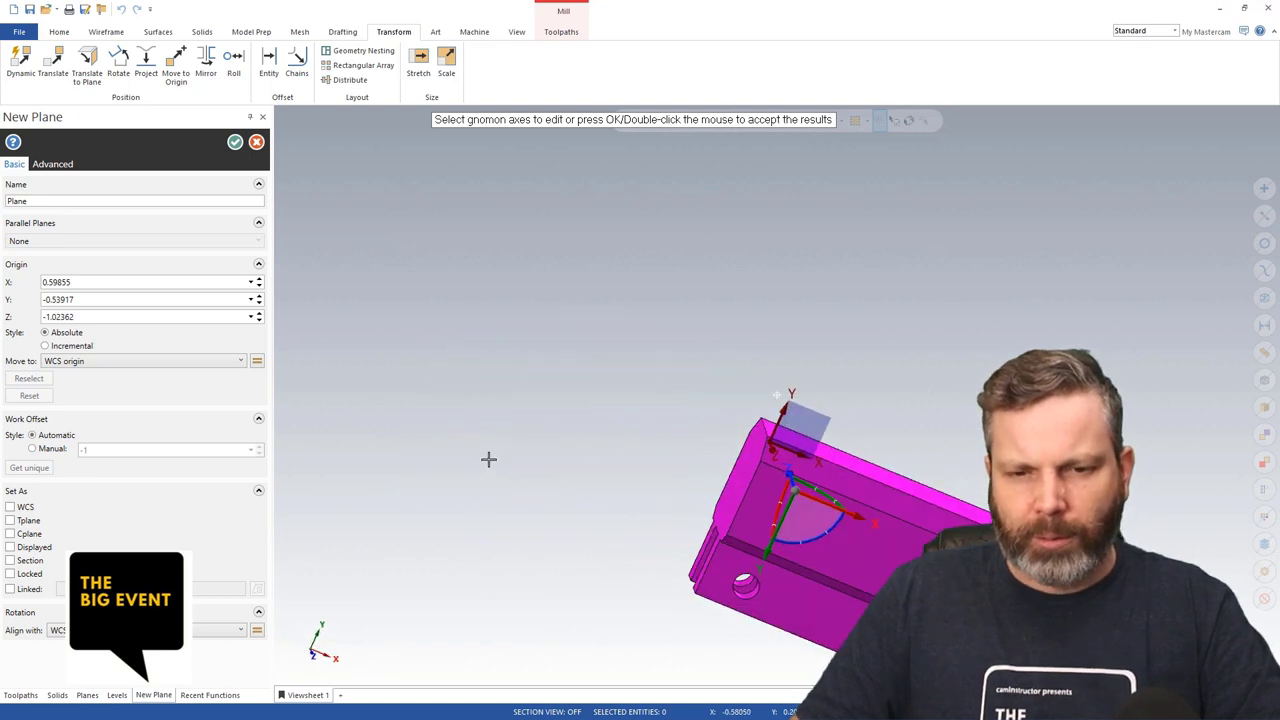
middle_click_drag(776, 395, 778, 501)
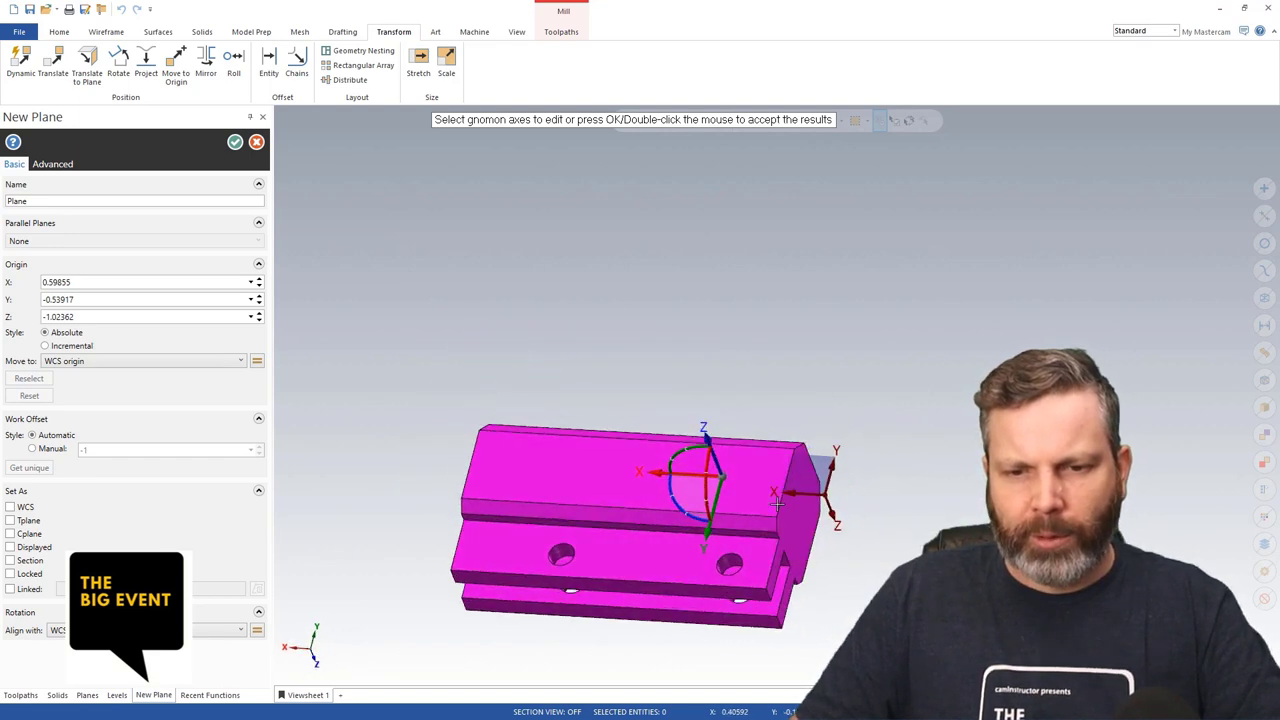
- Move the new plane's origin to the end corner of the underside face and shift it along Y to 0.0
left_click(722, 480)
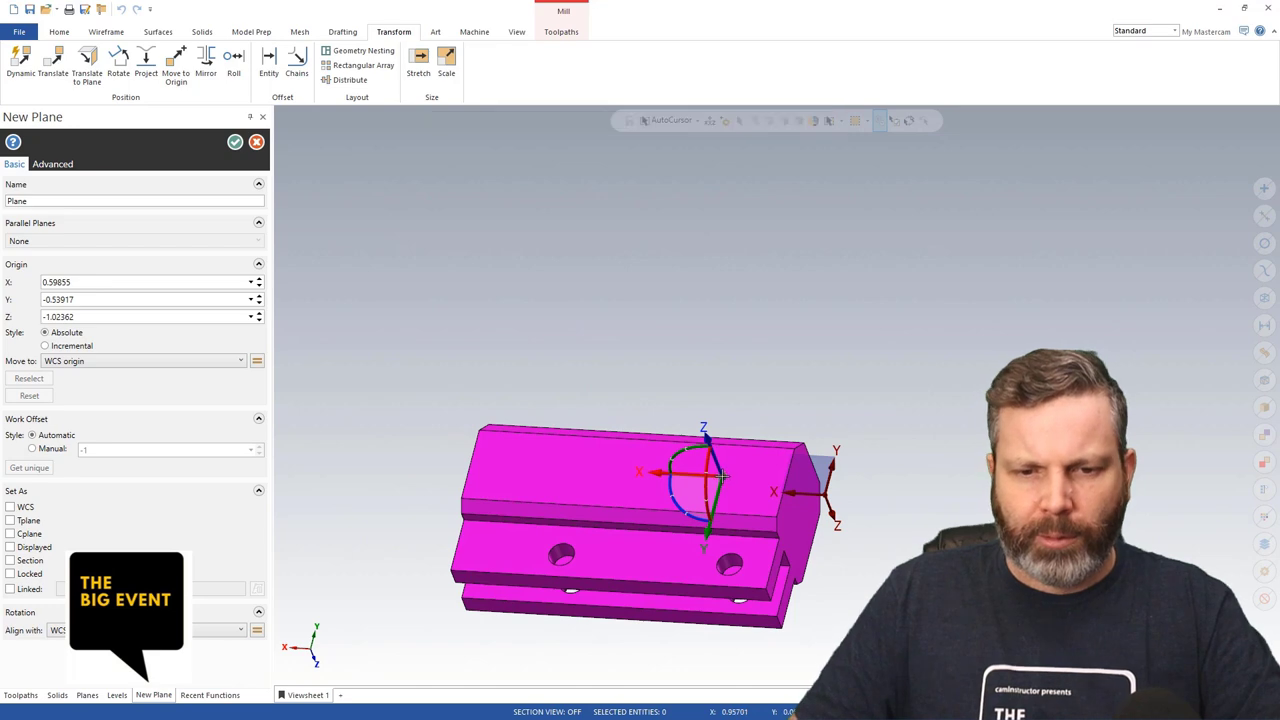
left_click(800, 452)
mouse_move(800, 452)
middle_mouse_down()
mouse_move(837, 423)
mouse_move(783, 457)
middle_mouse_up()
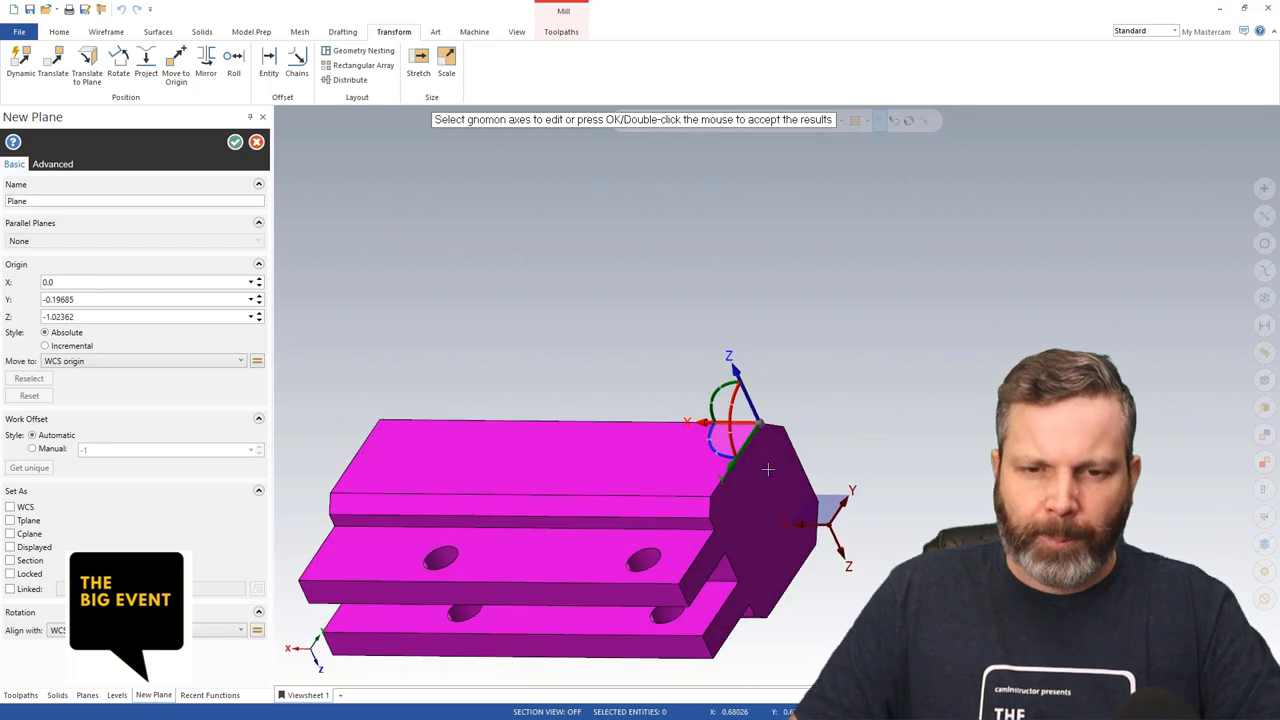
left_click(750, 437)
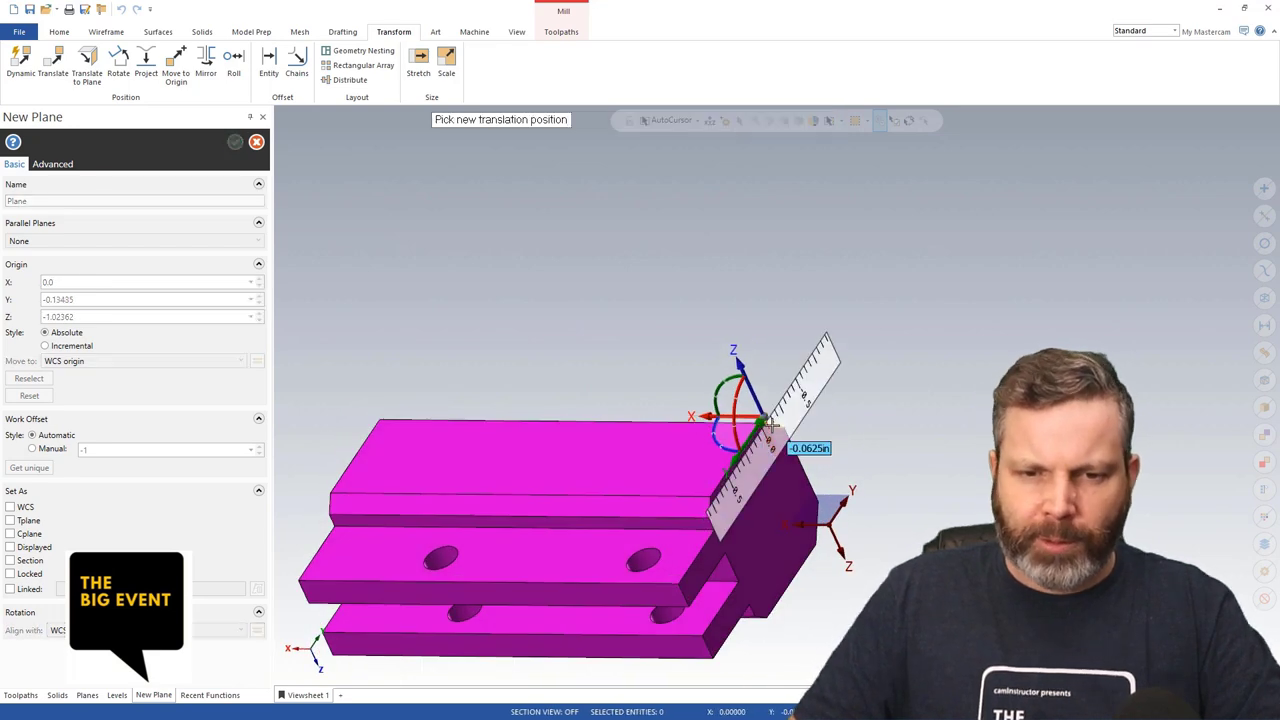
left_click(829, 505)
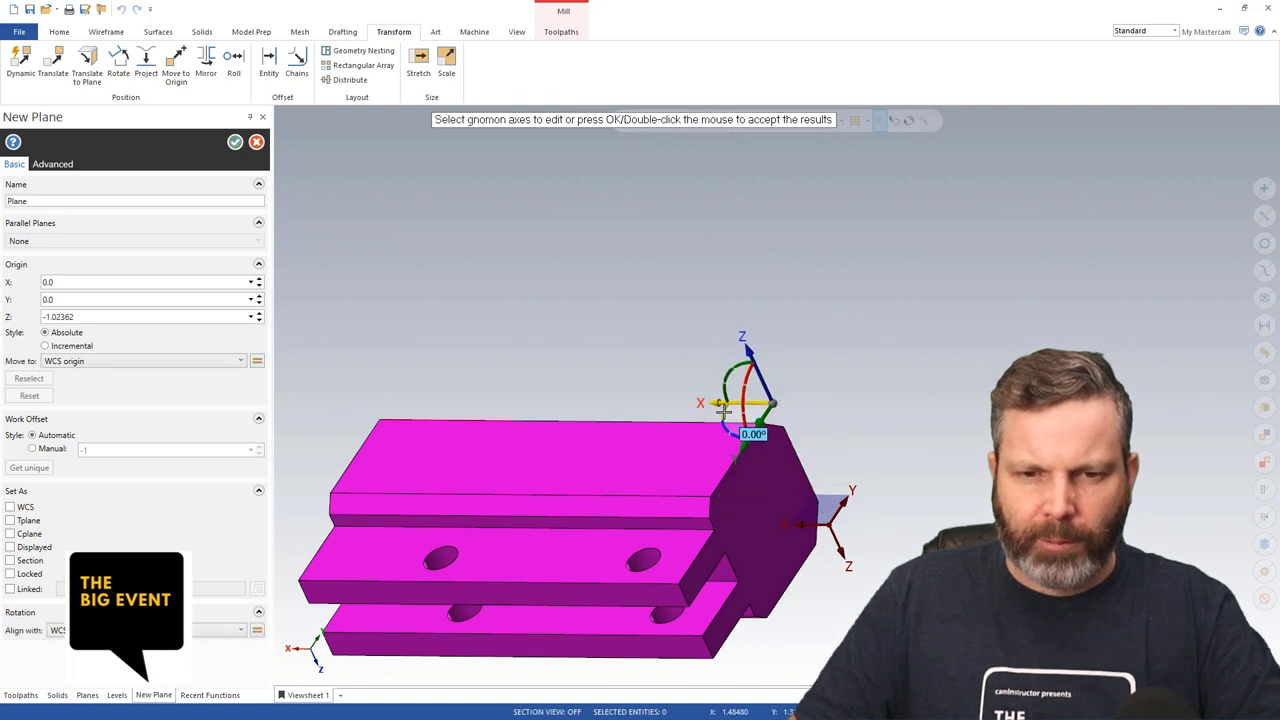
- Turn the plane's X axis about Z to the opposite direction, name the plane "Setup 2 - Bottom" and create it
left_click(740, 385)
left_click(855, 410)
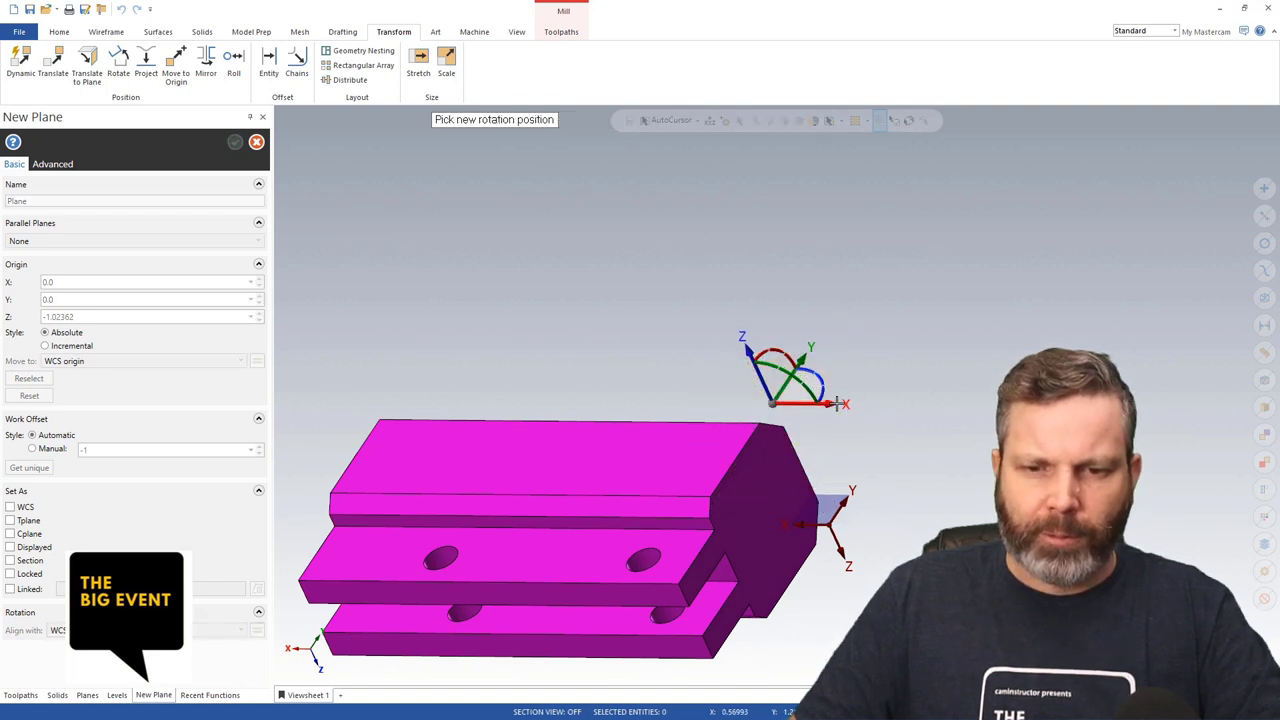
double_click(112, 203)
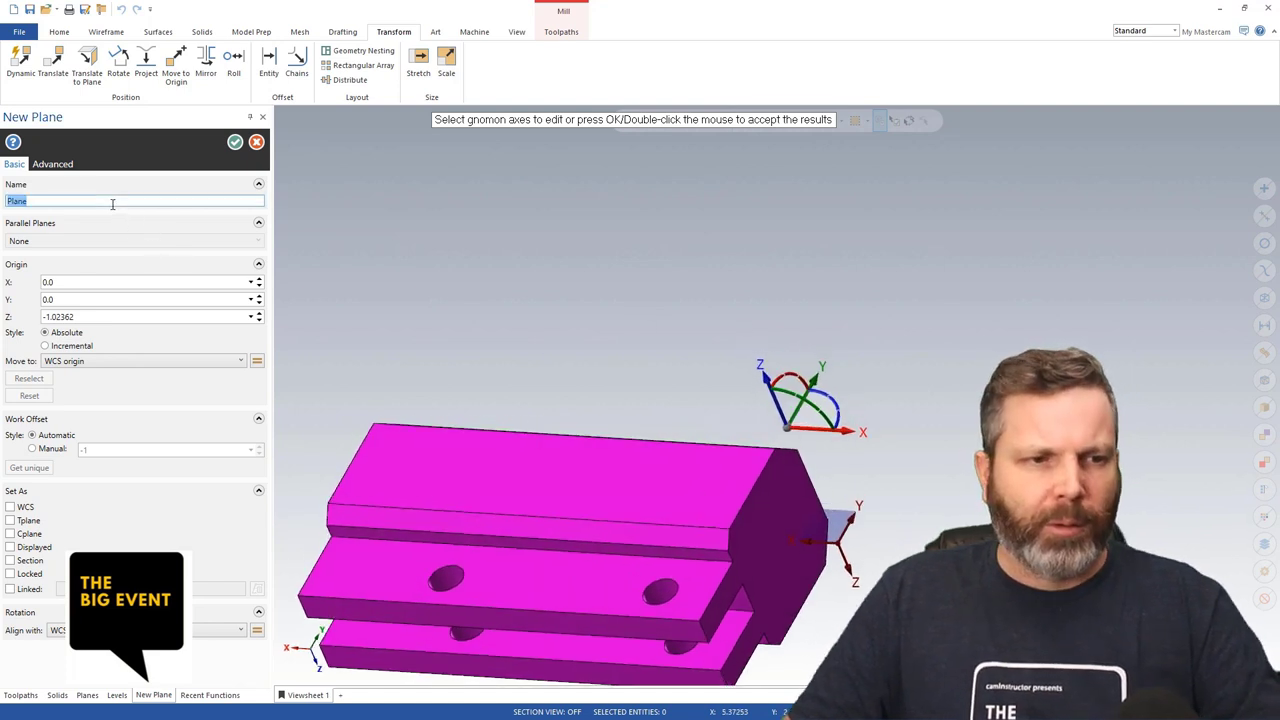
type("Ssw")
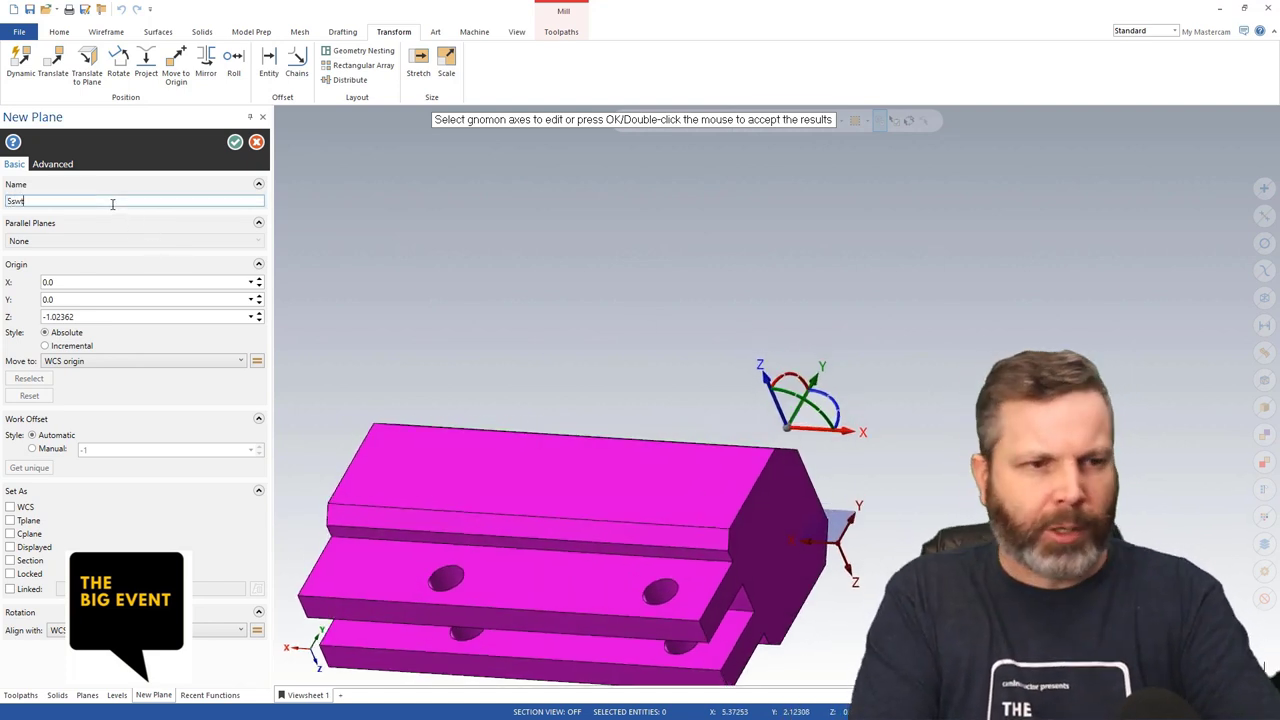
type("tup 2 - Bottom")
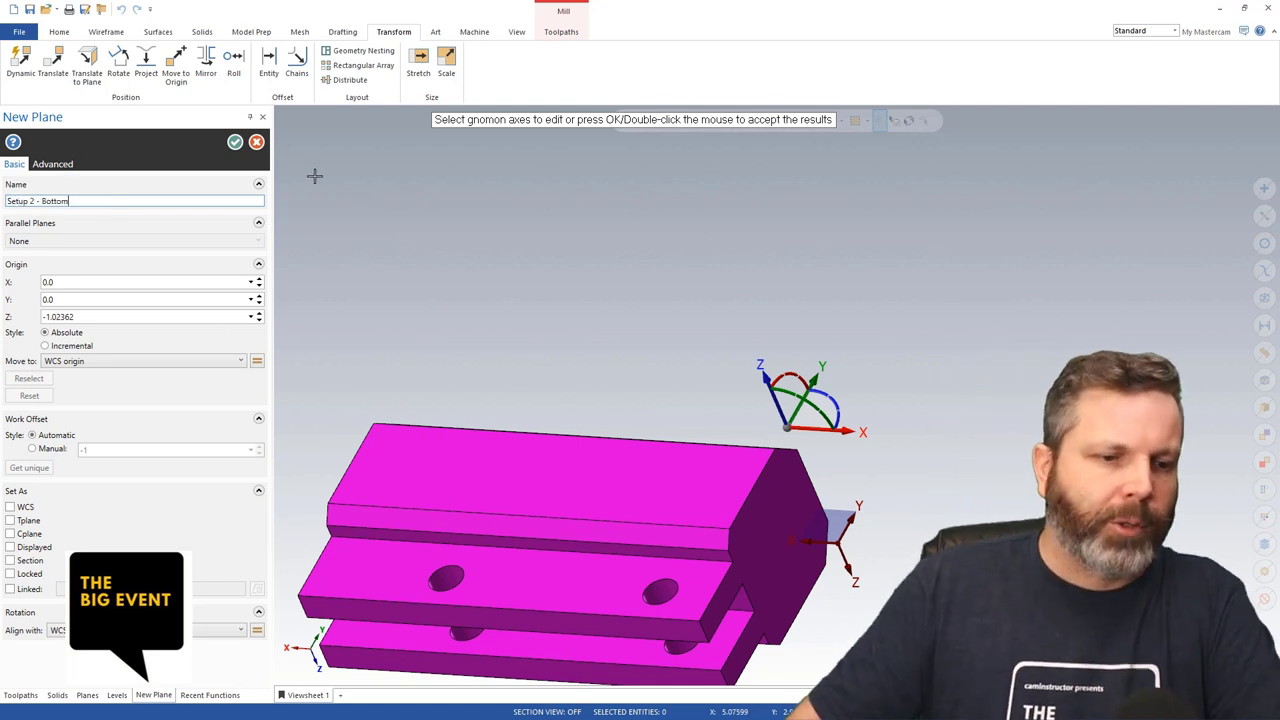
left_click(234, 143)
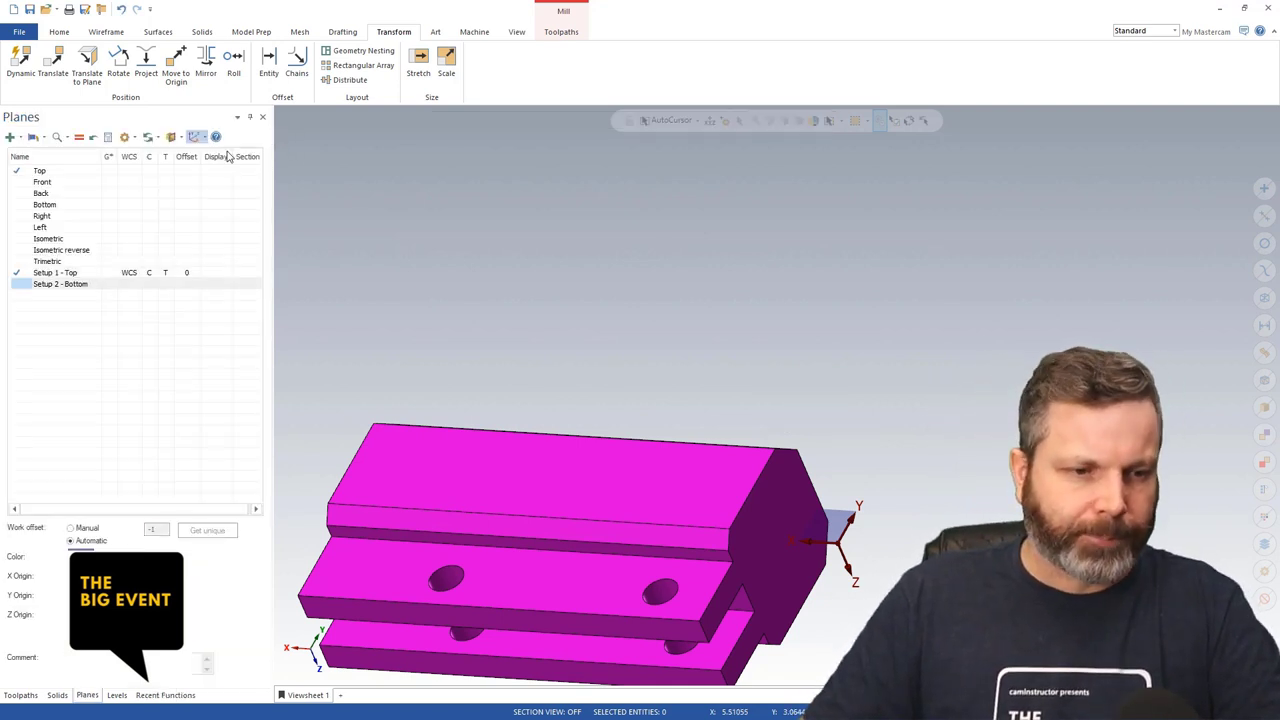
- Make Setup 2 - Bottom the active WCS, construction plane and tool plane, and set its work offset to Manual with value 1
left_click(78, 285)
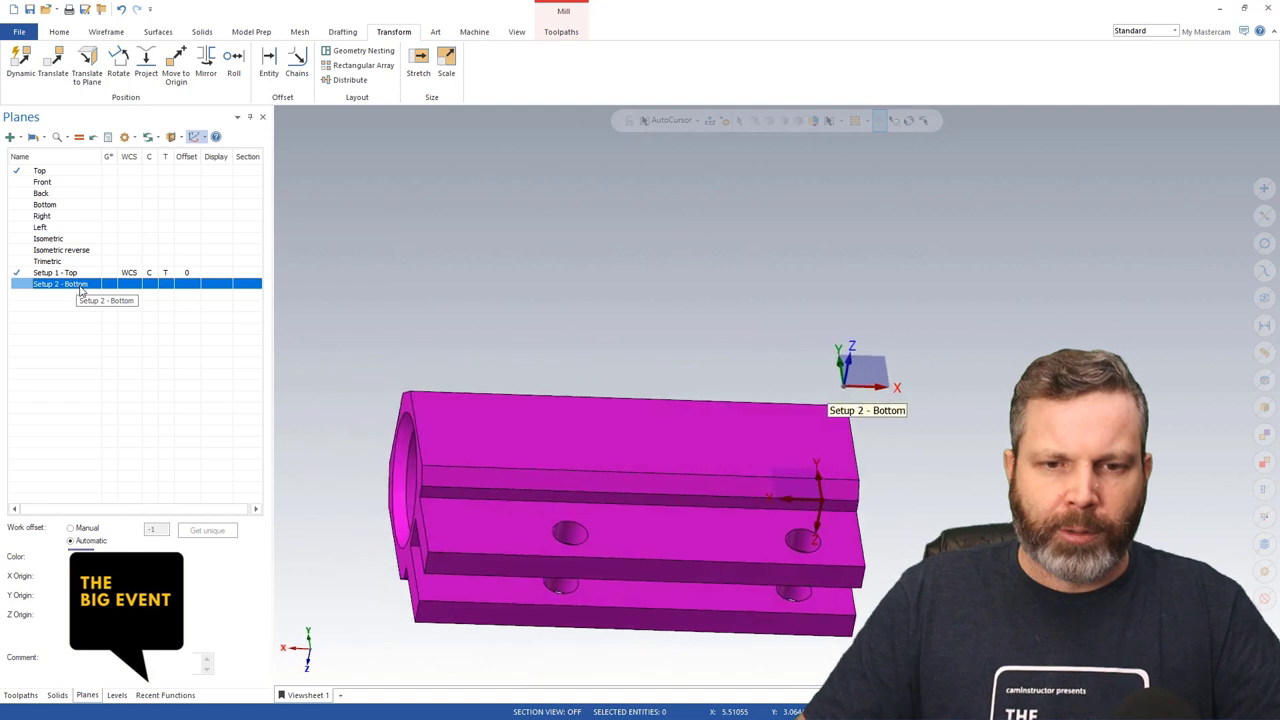
left_click(130, 286)
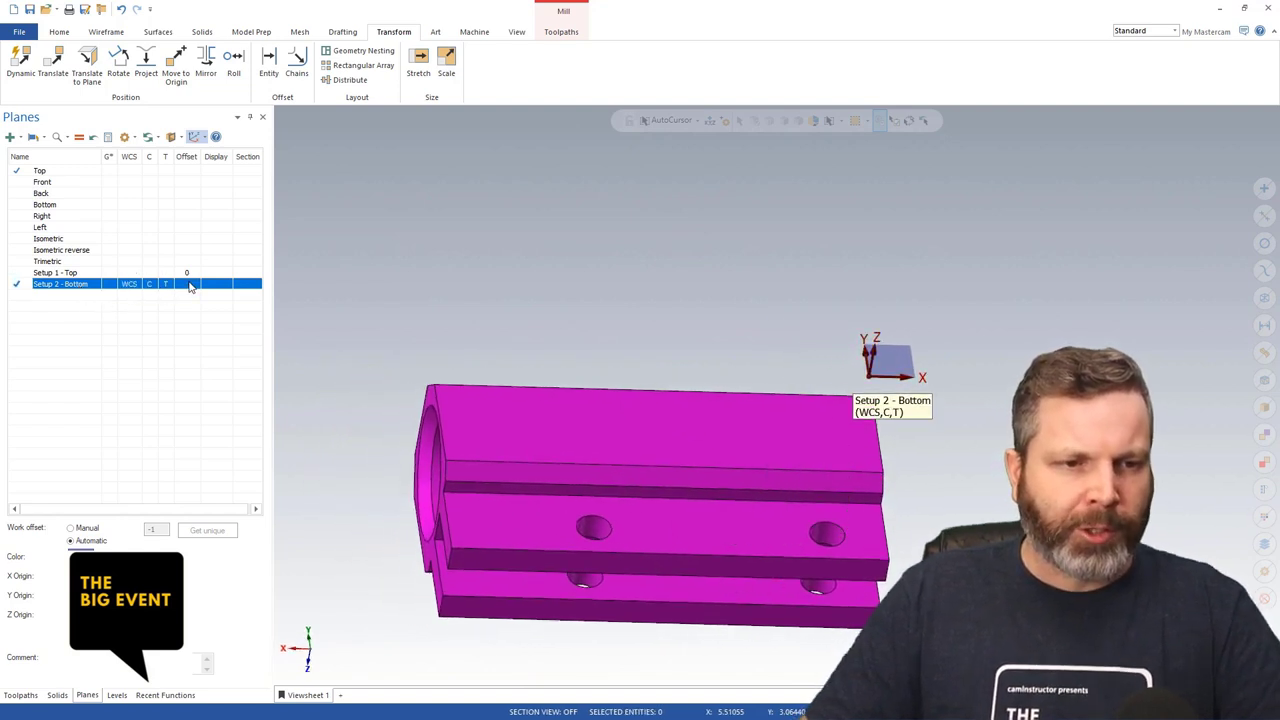
left_click(83, 530)
double_click(157, 531)
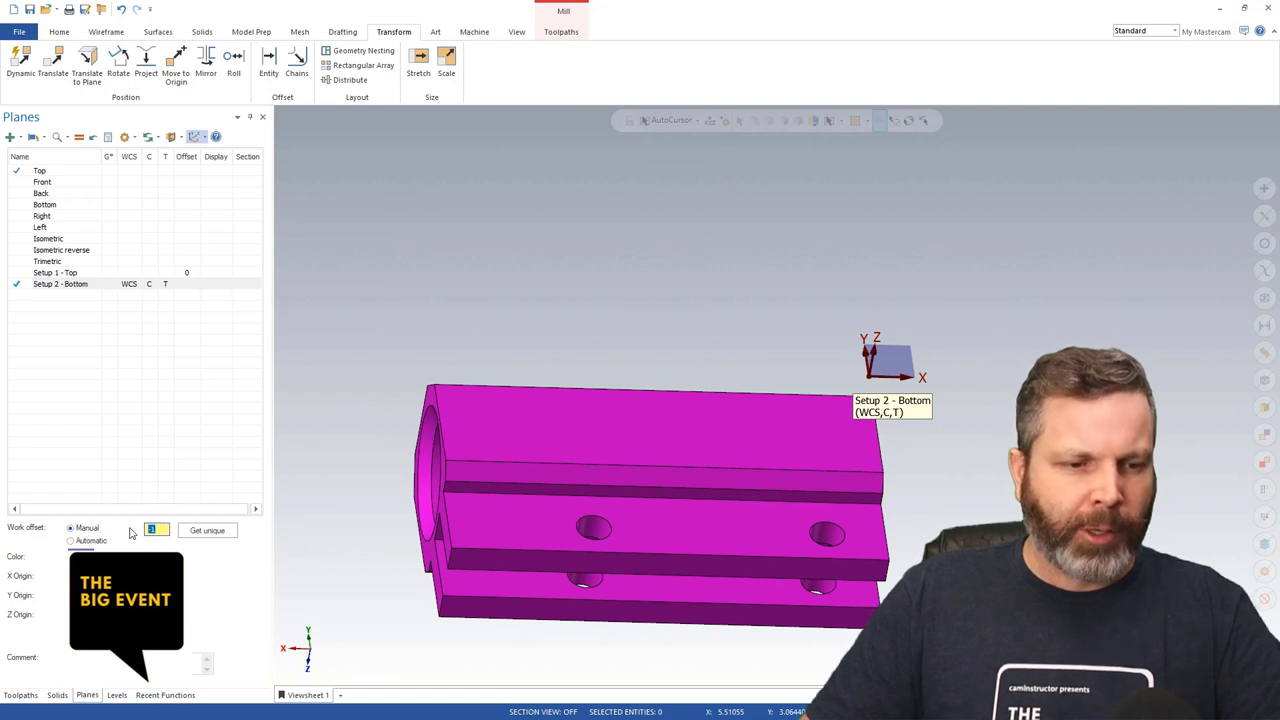
type("1")
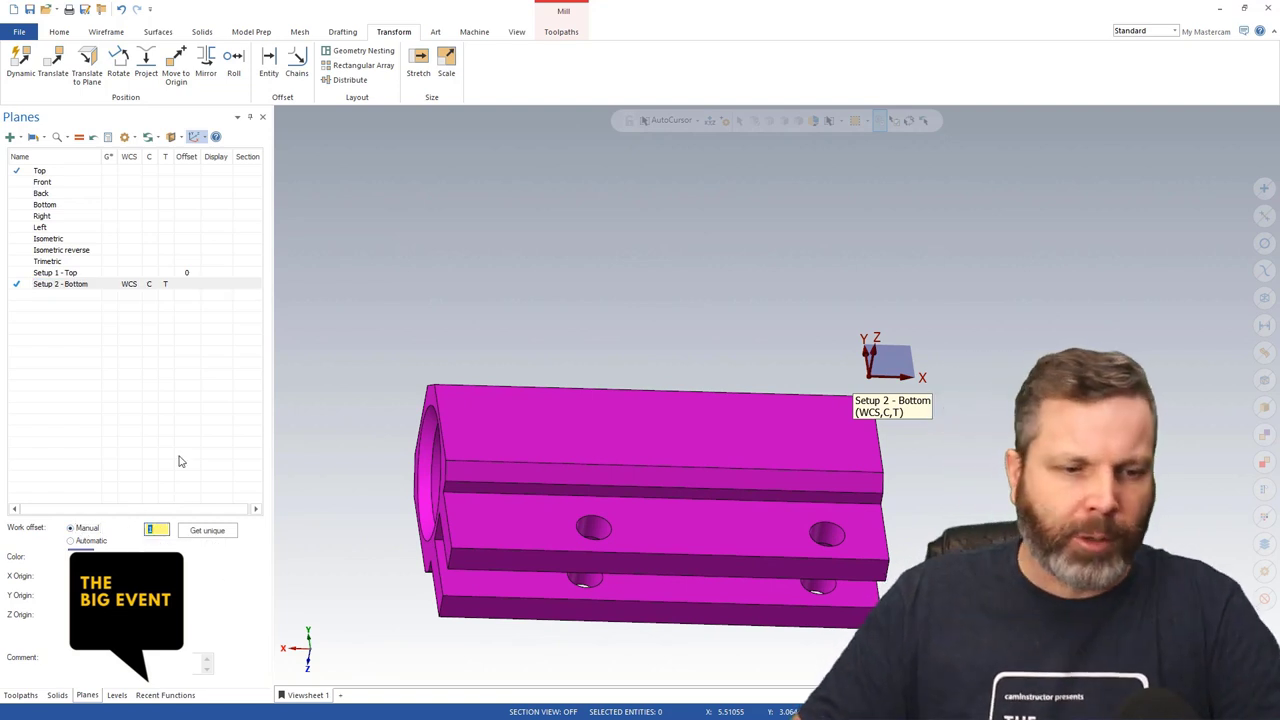
left_click(194, 313)
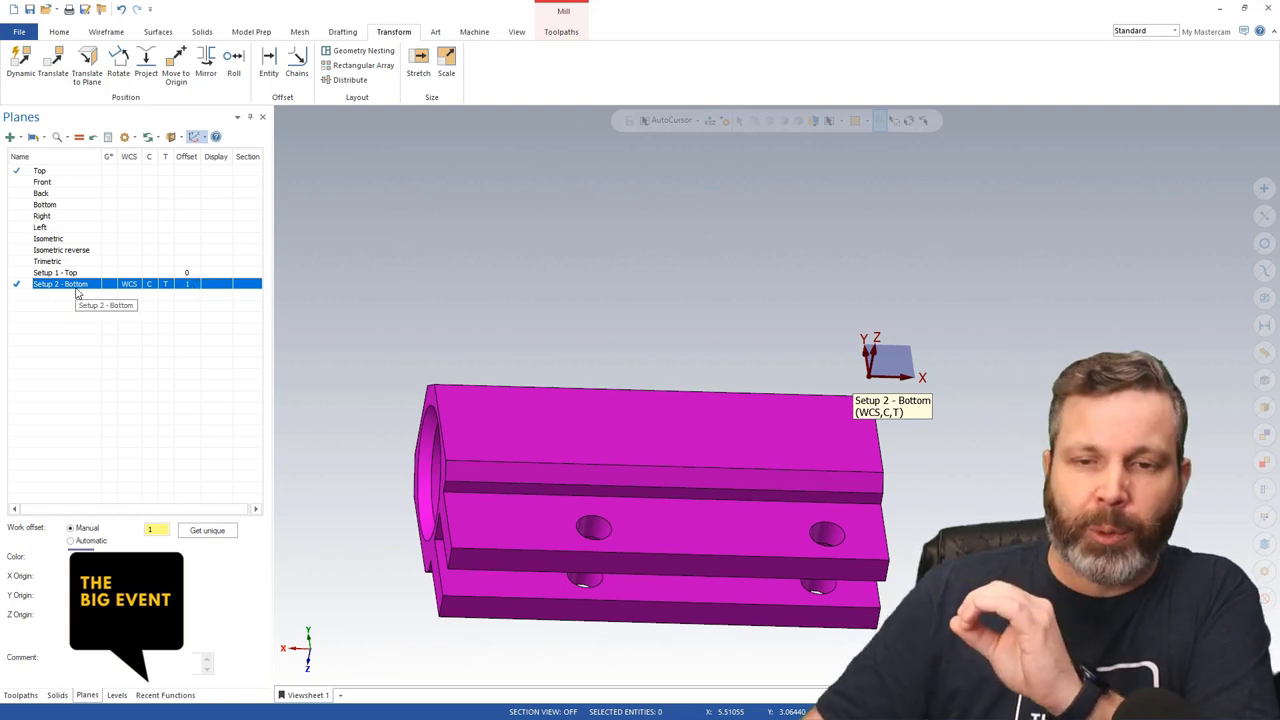
- Inspect the part from several sides and clear the purple color from it
middle_click_drag(443, 277, 529, 297)
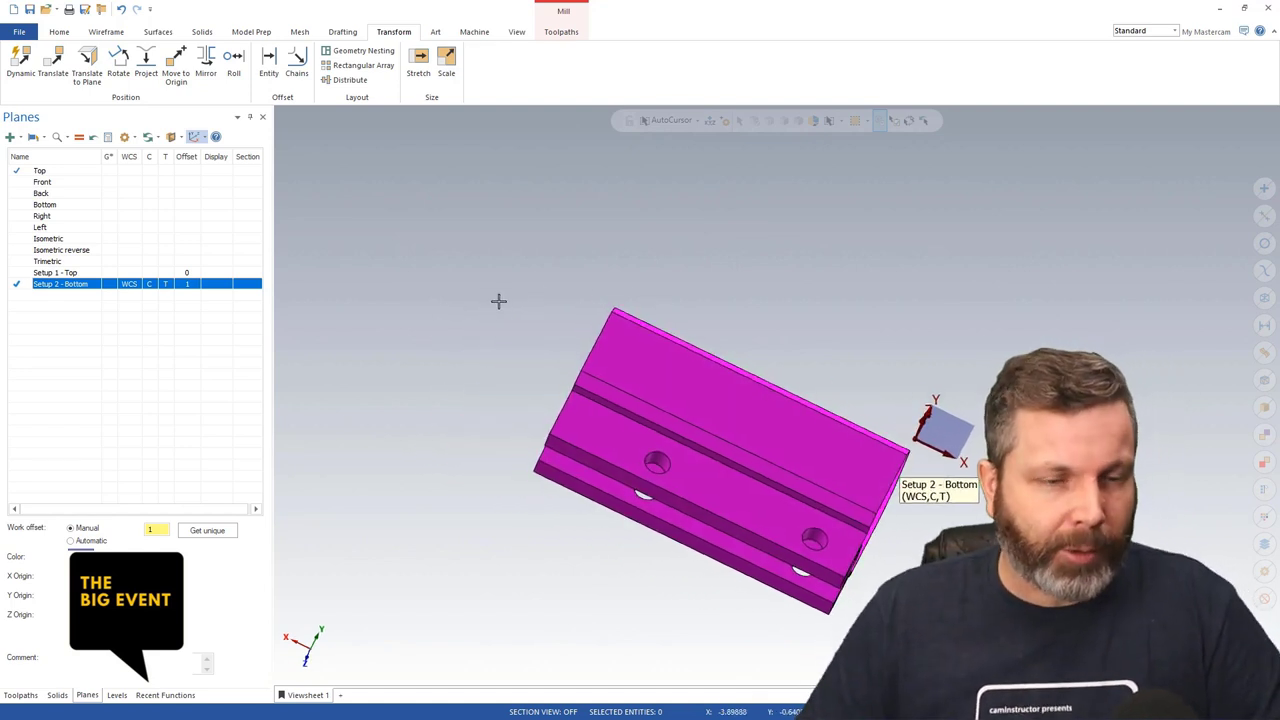
middle_click_drag(498, 301, 700, 313)
middle_click_drag(620, 288, 573, 253)
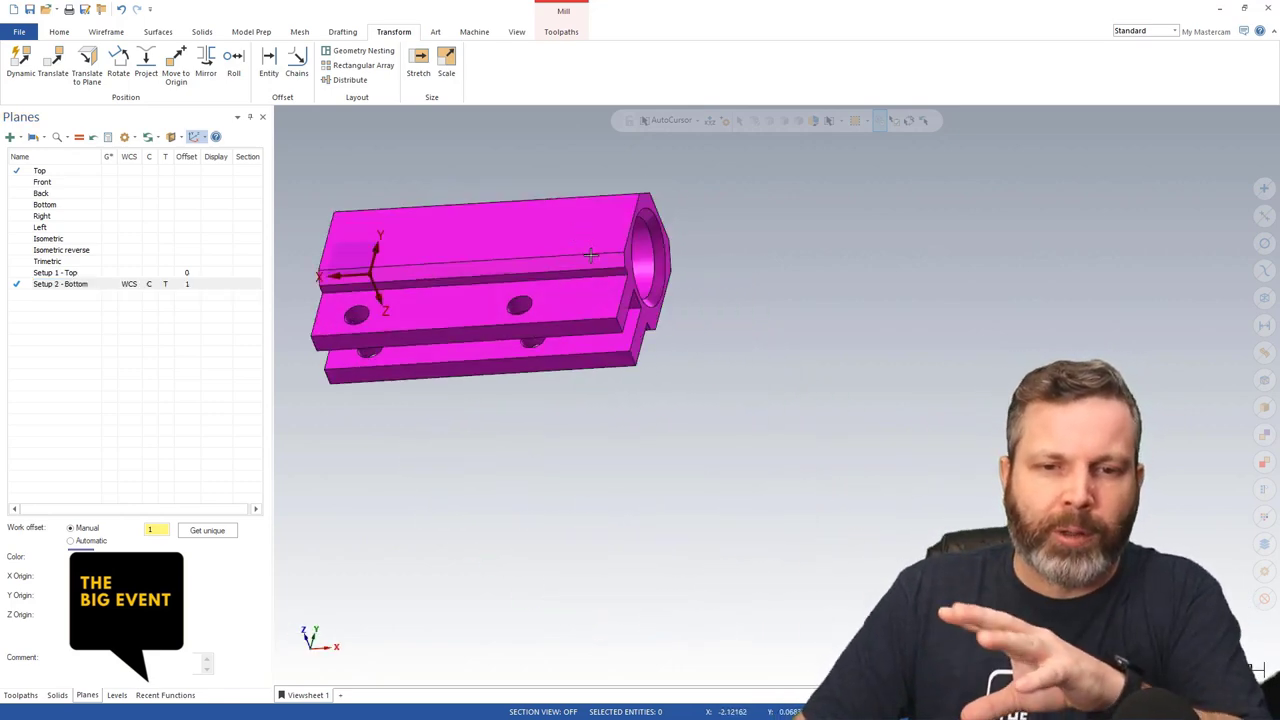
middle_click_drag(729, 409, 108, 294)
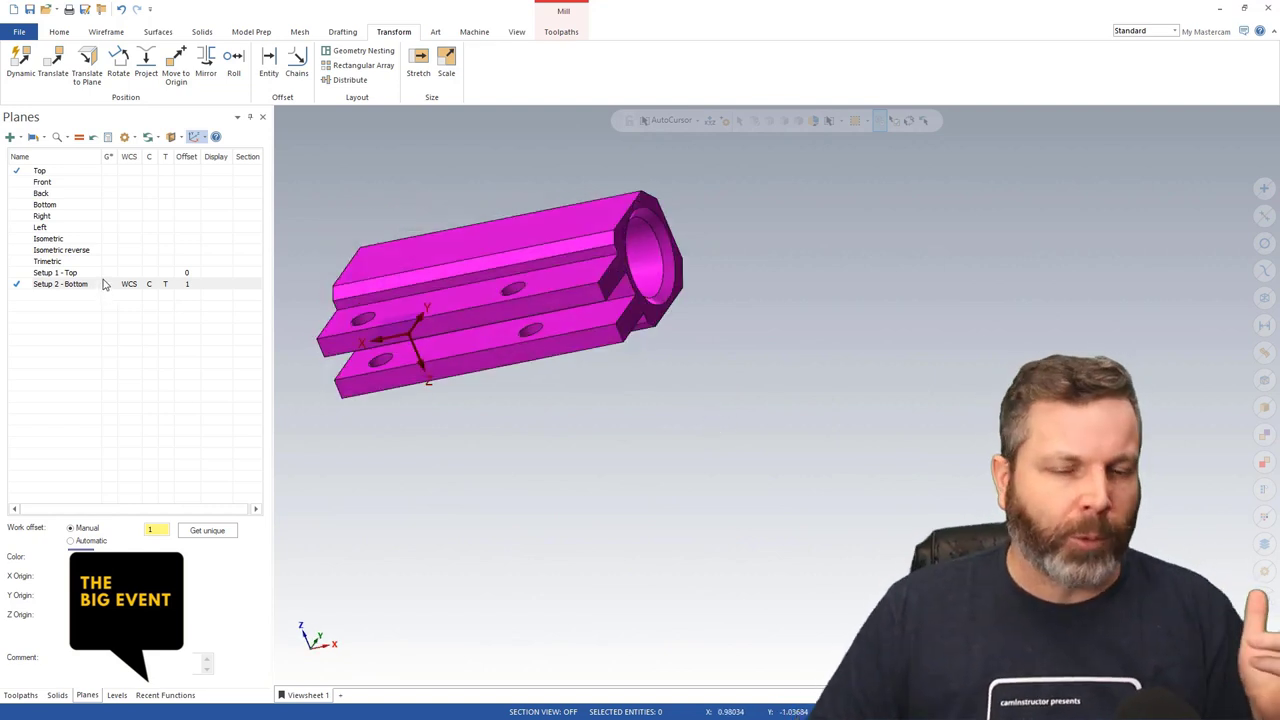
middle_click_drag(734, 374, 596, 276)
right_click(597, 277)
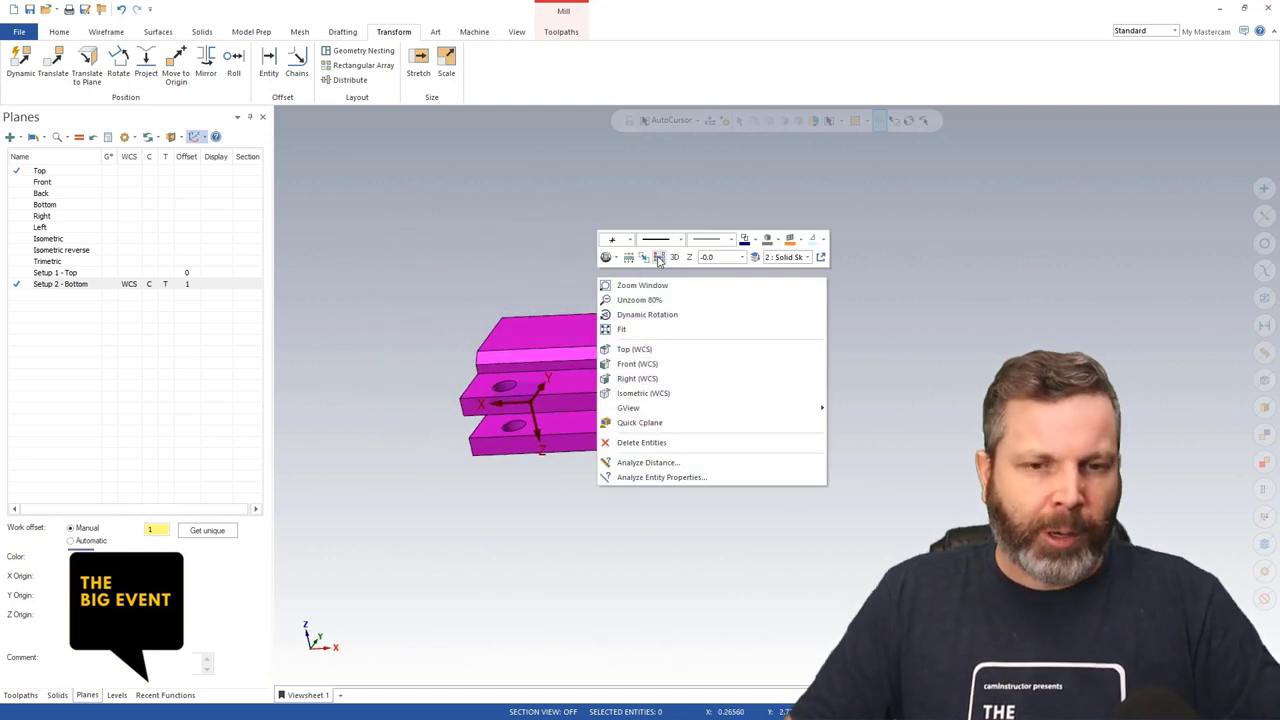
left_click(654, 257)
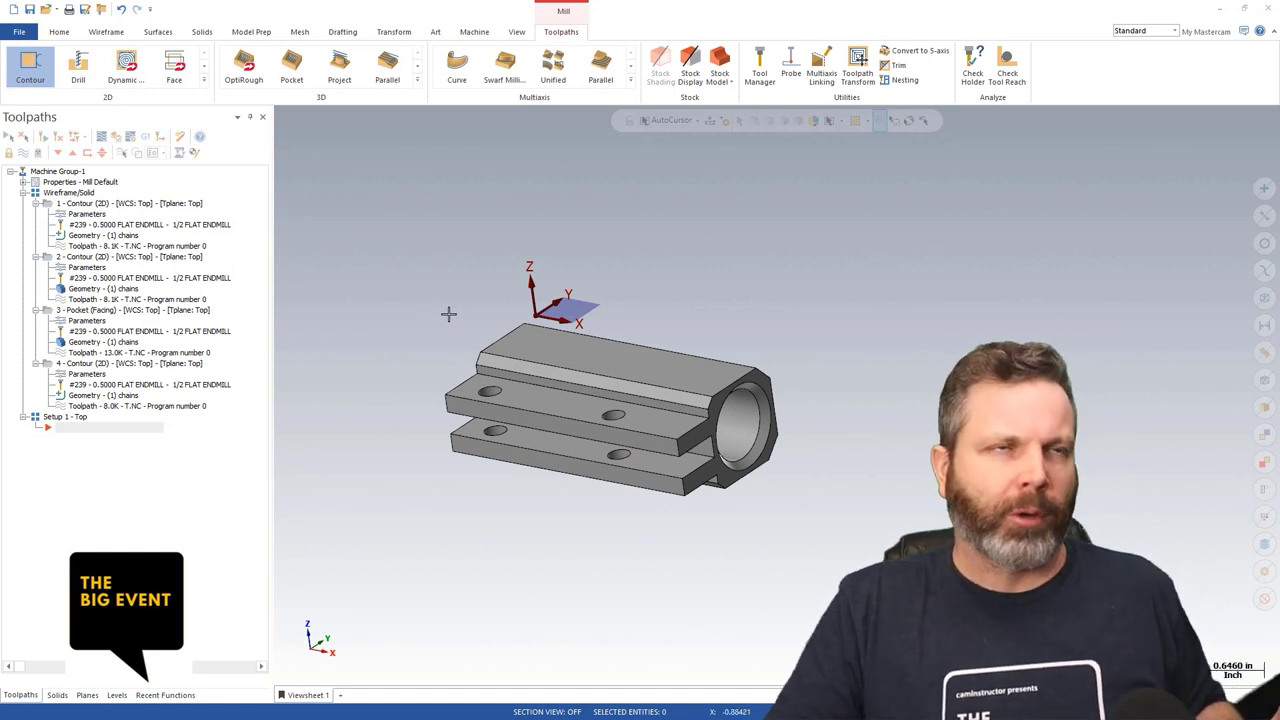
- Start a 2D Contour toolpath in the Setup 1 - Top group and chain the long lower inner edge of the side slot
left_click(40, 84)
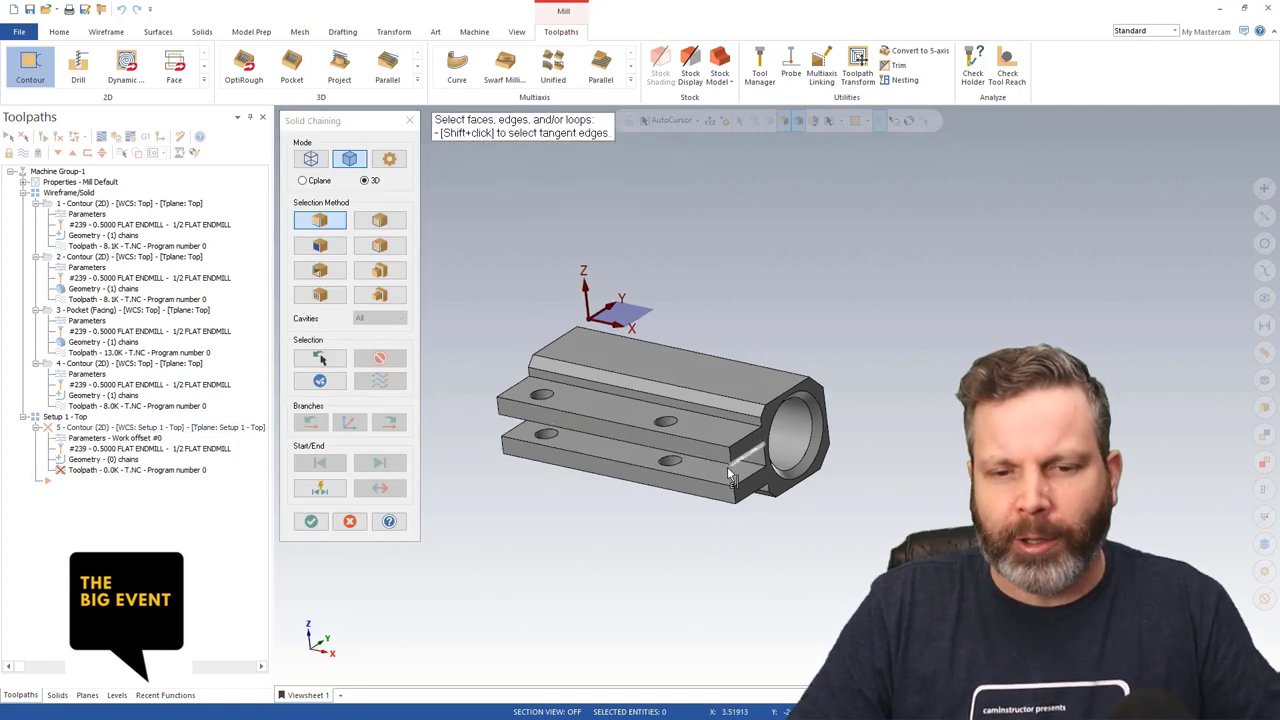
left_click(728, 467)
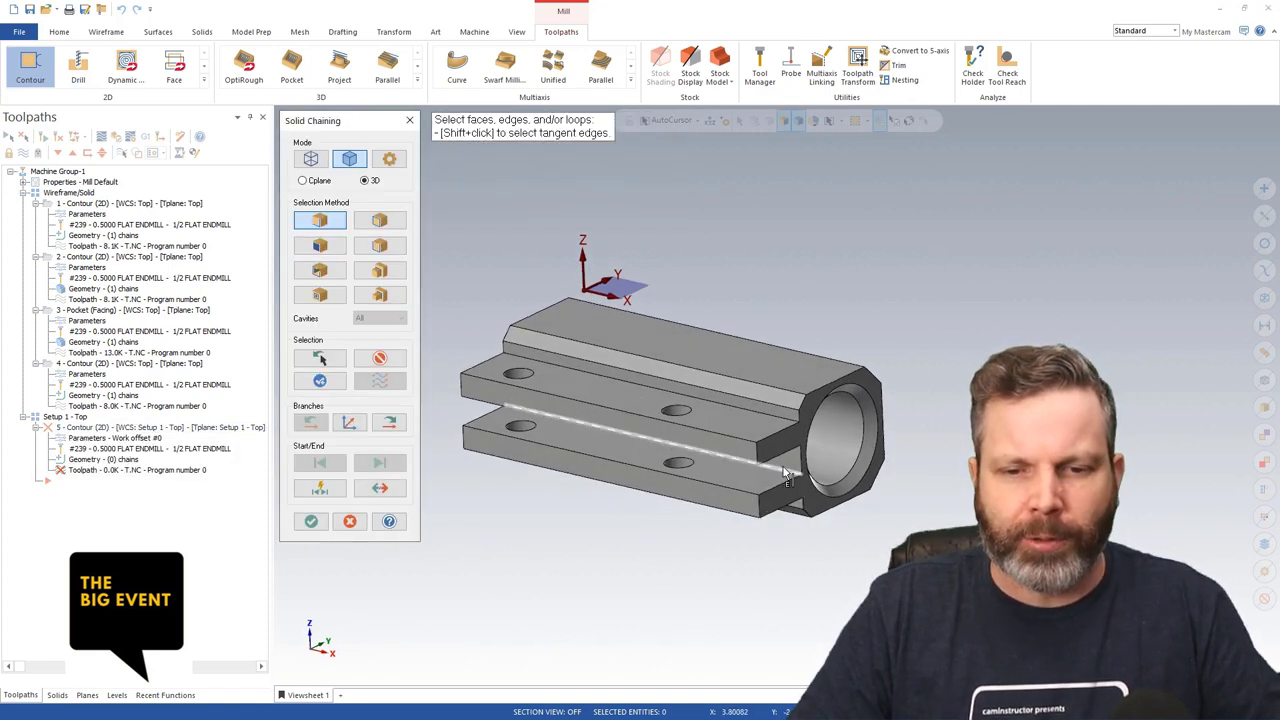
left_click(311, 524)
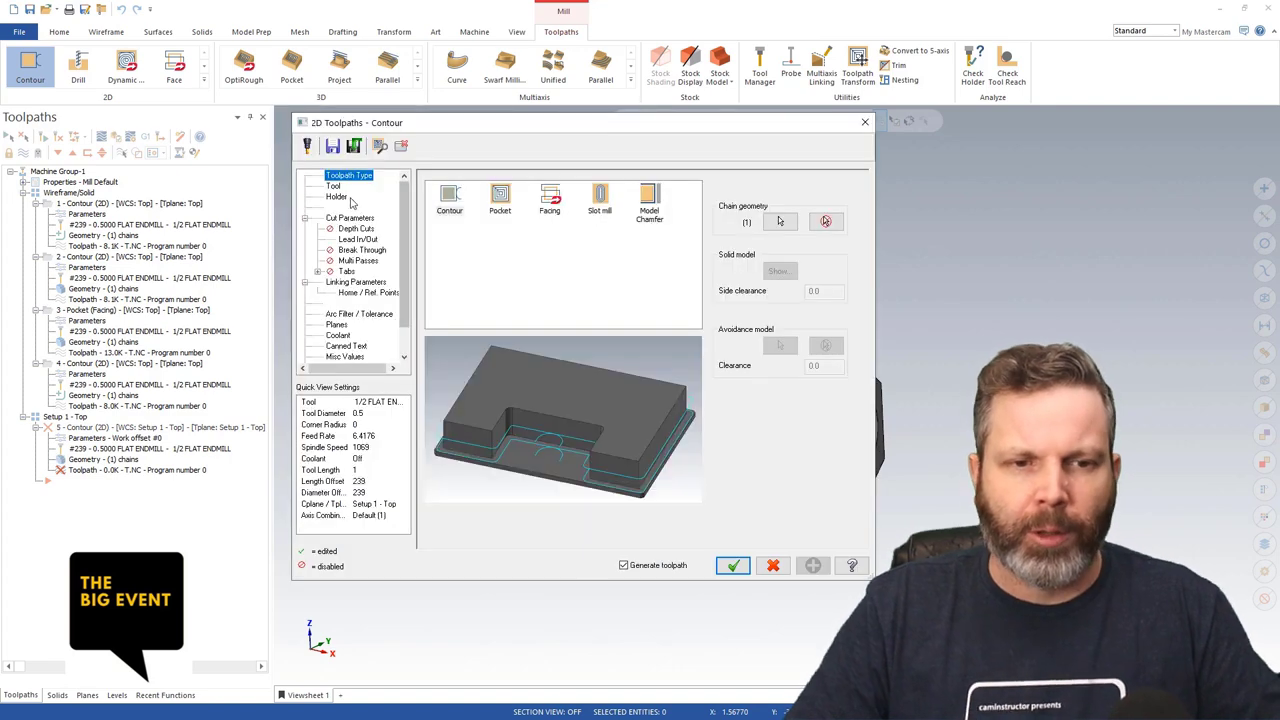
- Assign the 2 Slotting Tool or Saw and copy the 80% (1.6) end-of-contour adjustment to the start of the contour
left_click(333, 187)
left_click(538, 212)
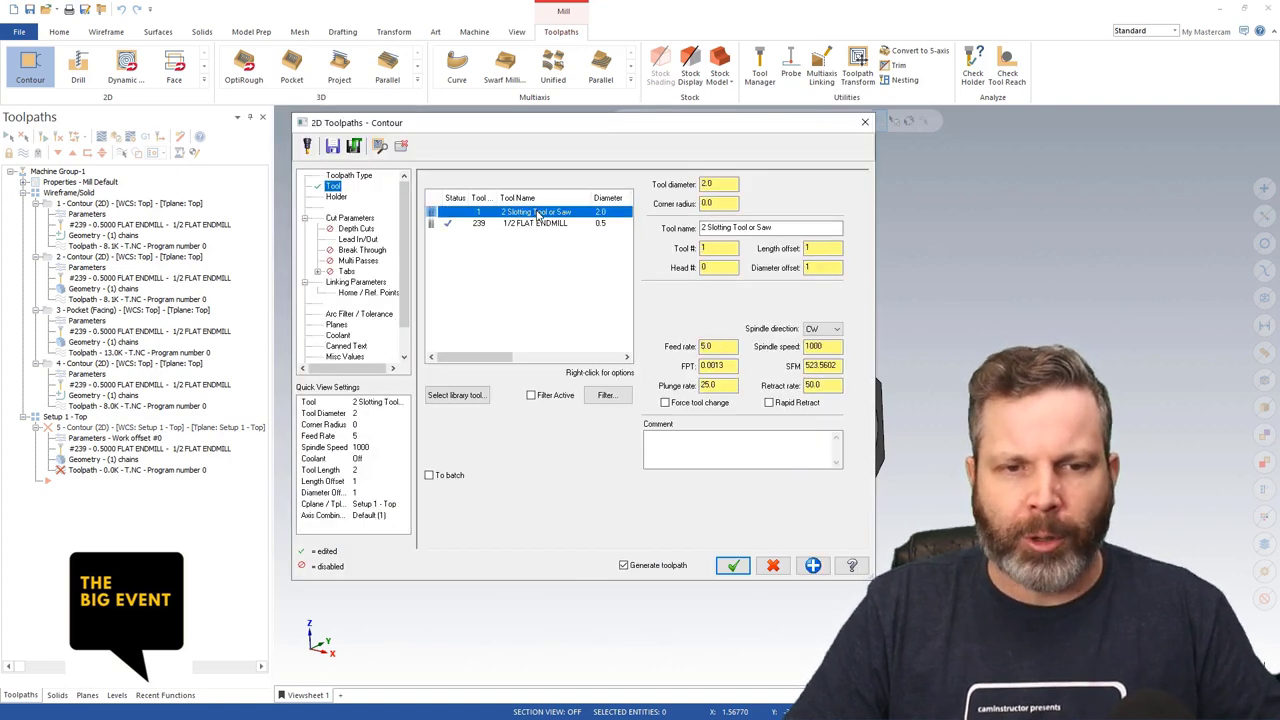
left_click(358, 239)
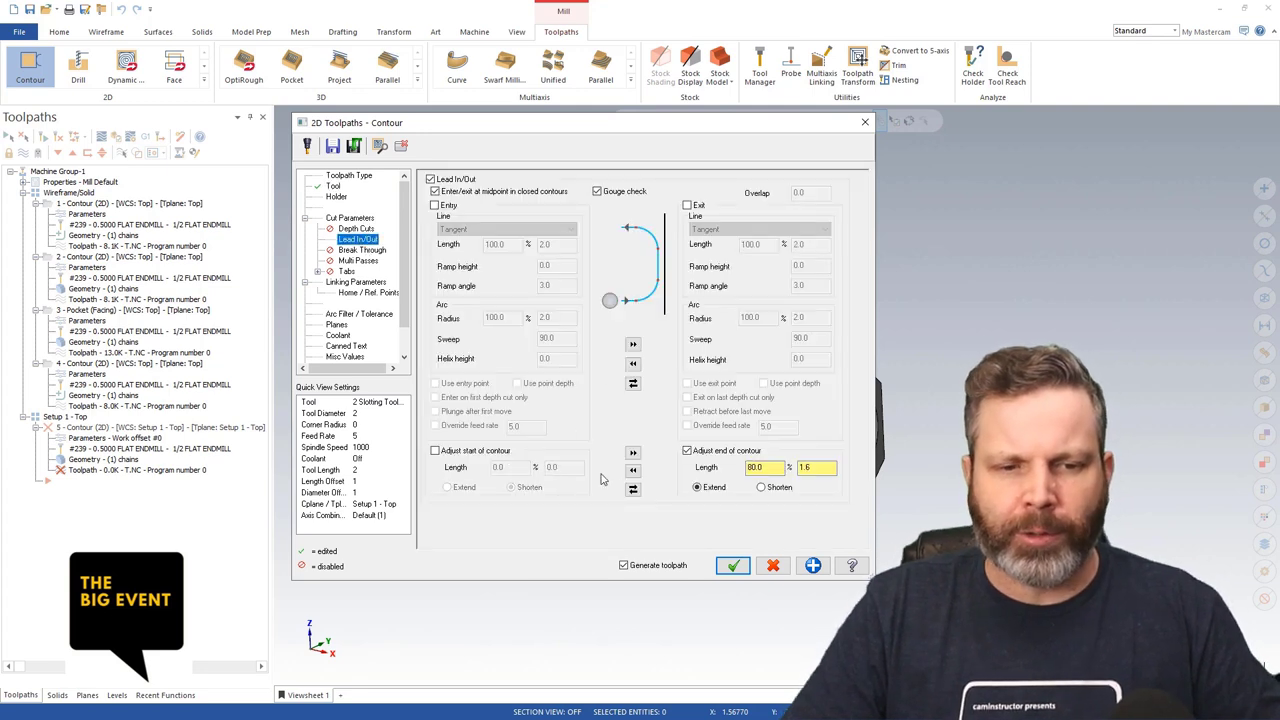
left_click(632, 469)
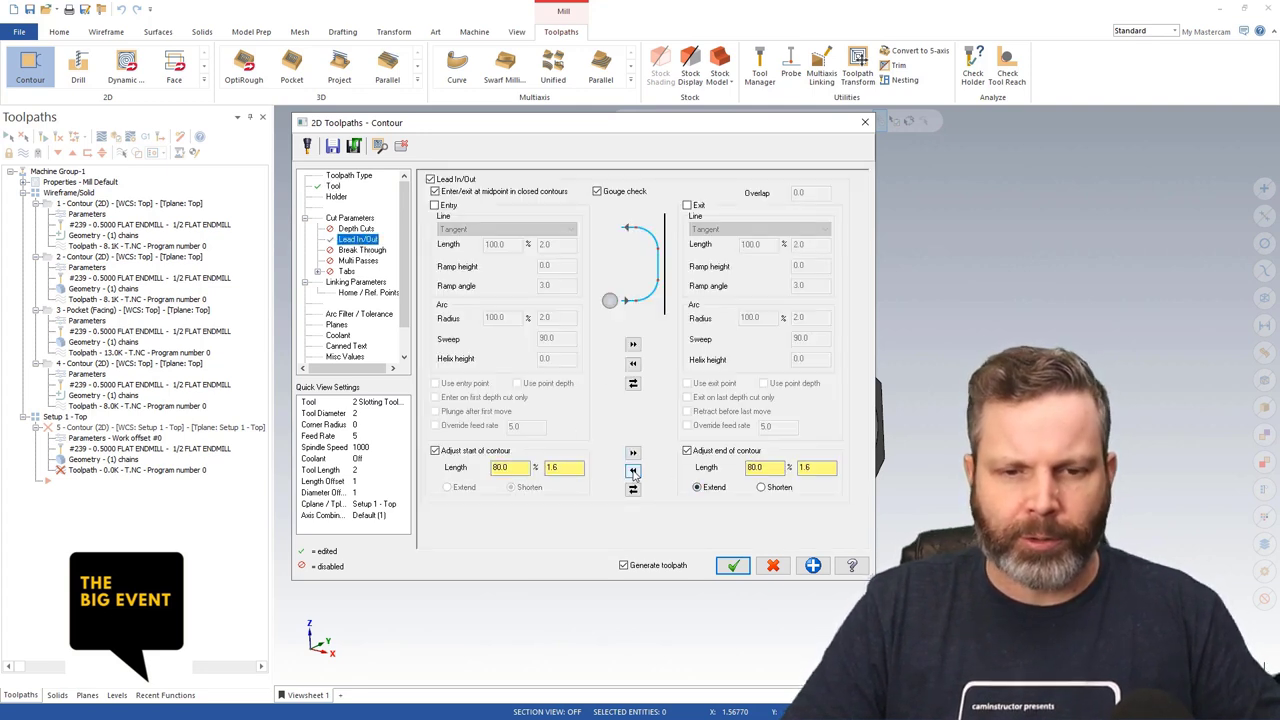
left_click(355, 282)
- Set the compensation type to Computer and the compensation direction to Left, and generate the contour toolpath
left_click(352, 218)
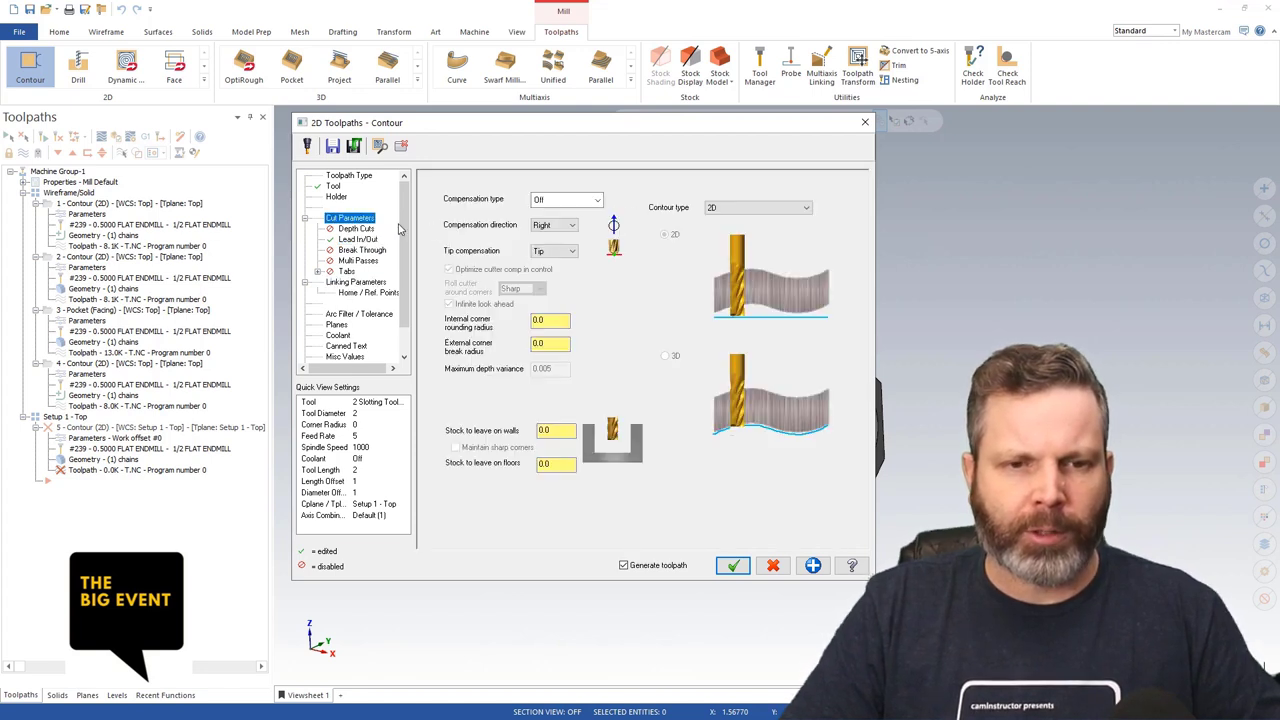
left_click(597, 201)
left_click(575, 217)
left_click(572, 225)
left_click(550, 237)
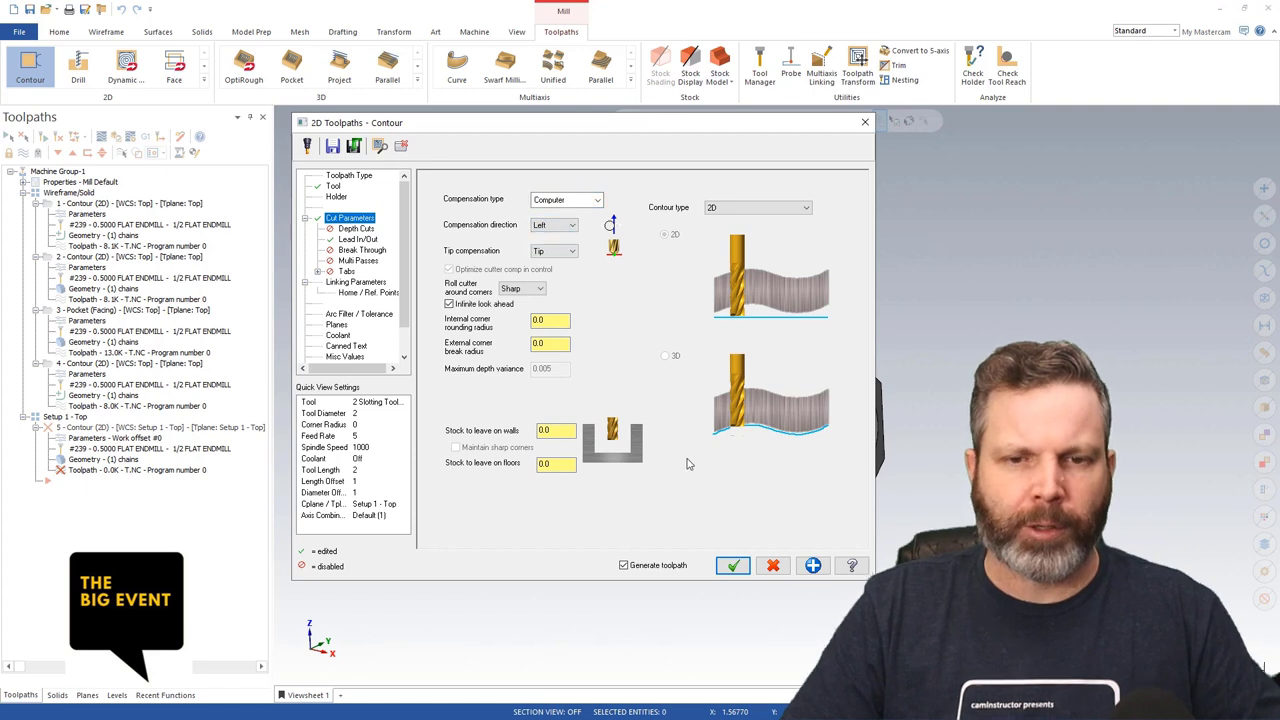
left_click(733, 566)
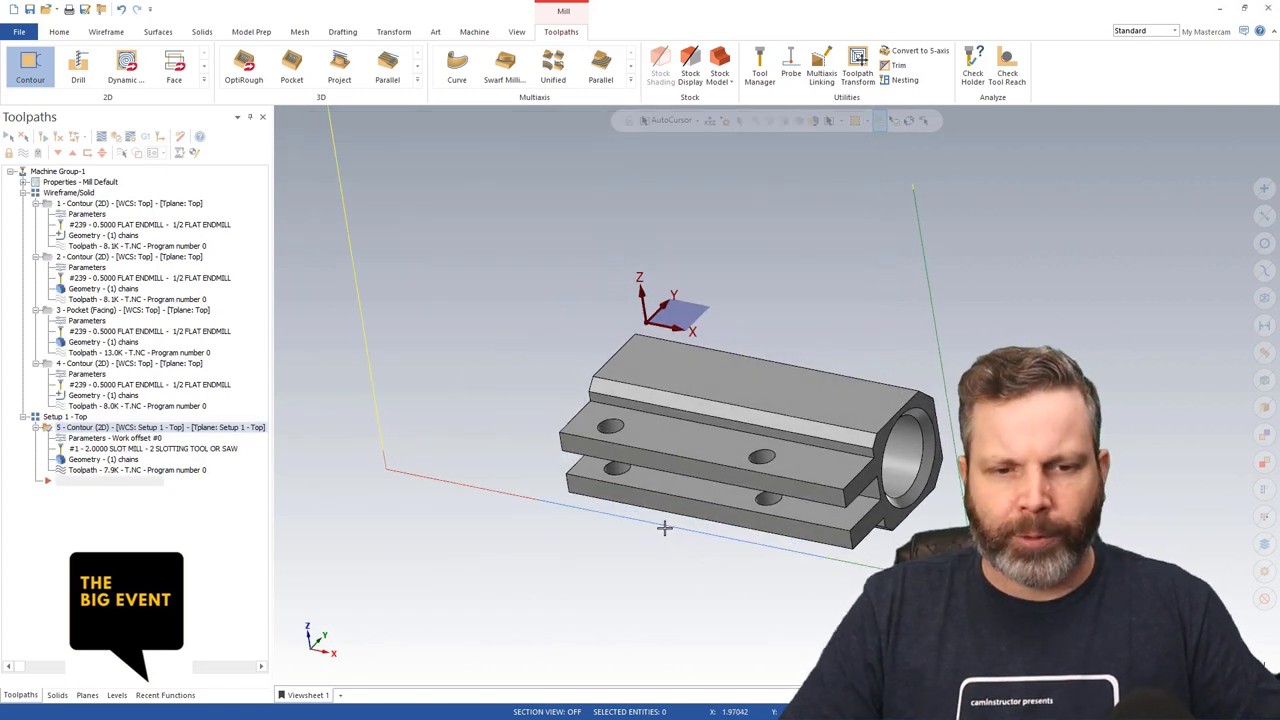
- Backplot the slotting contour toolpath and examine the tool's position relative to the part, ending in an isometric view
key("alt+b")
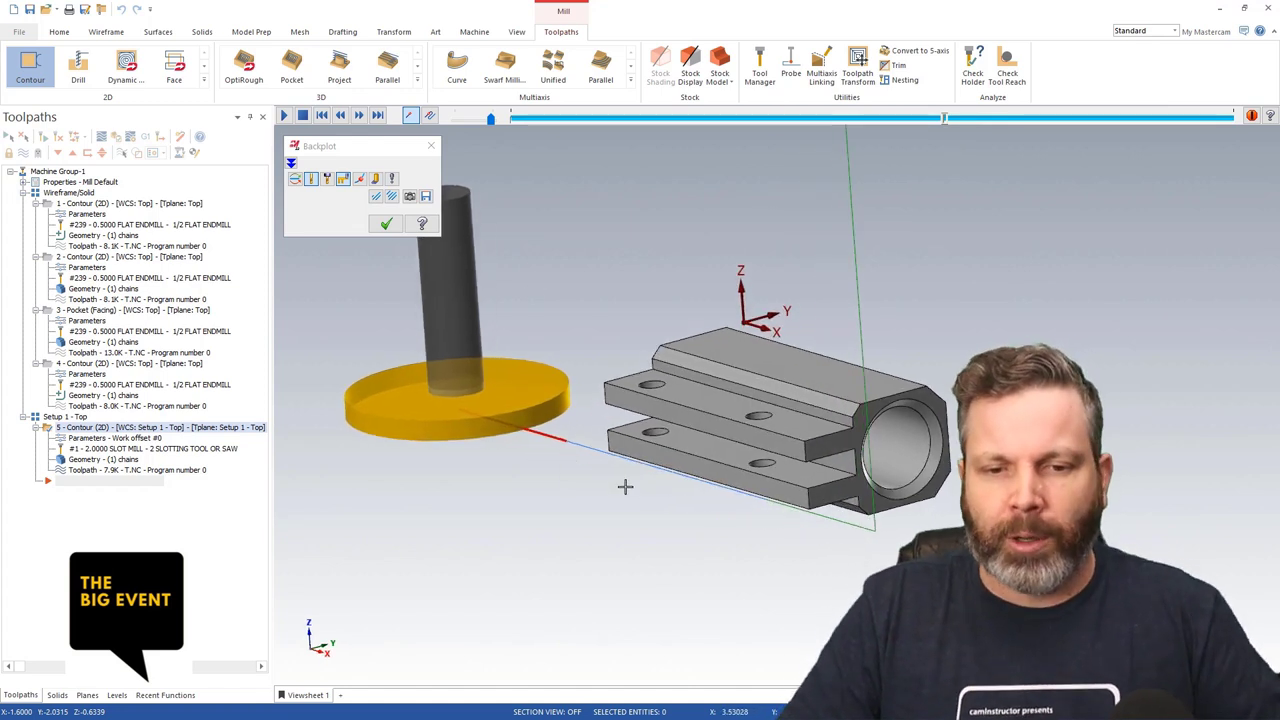
middle_click_drag(601, 443, 646, 421)
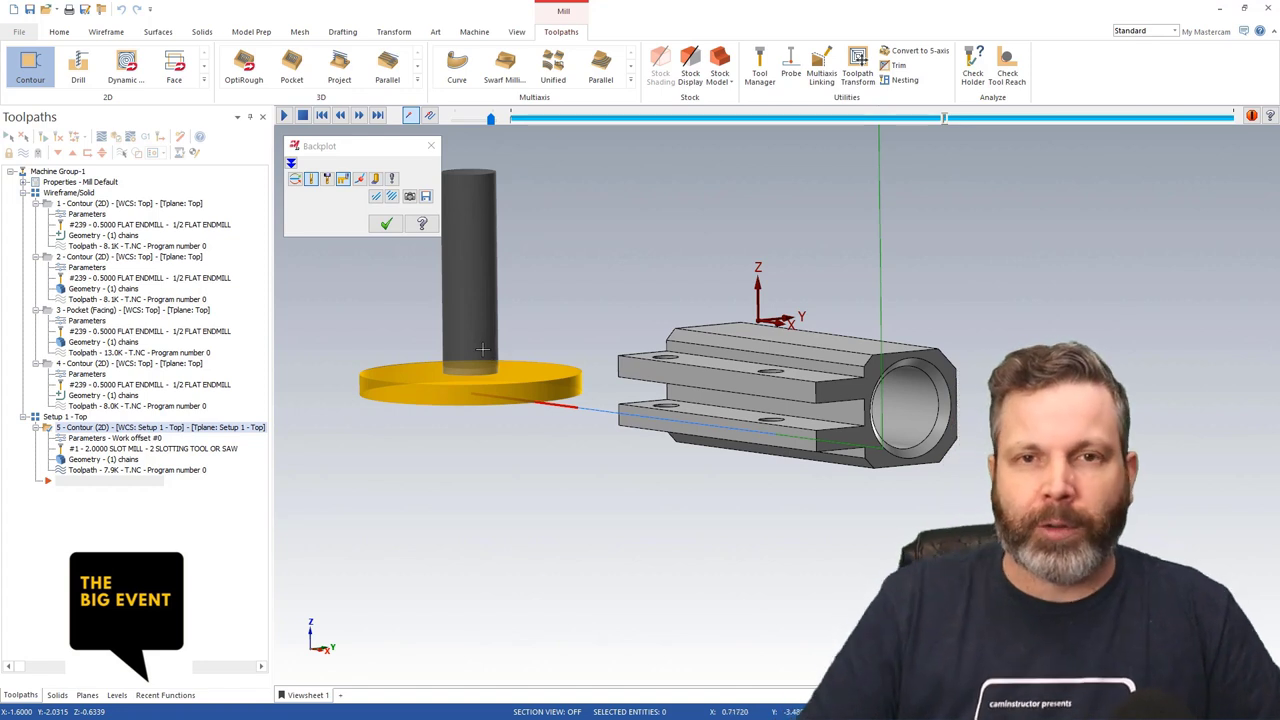
key("alt+7")
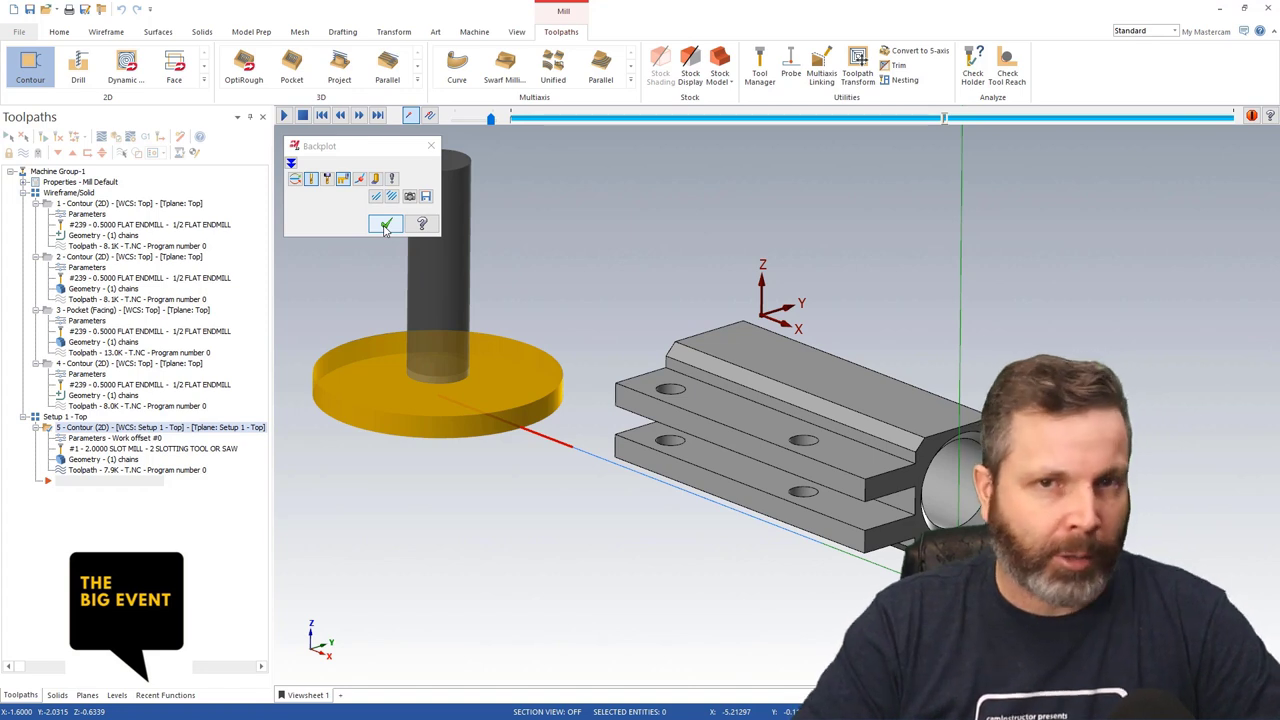
- Close the backplot and make the Parts for multi setup and Chick 1540 levels visible
left_click(385, 225)
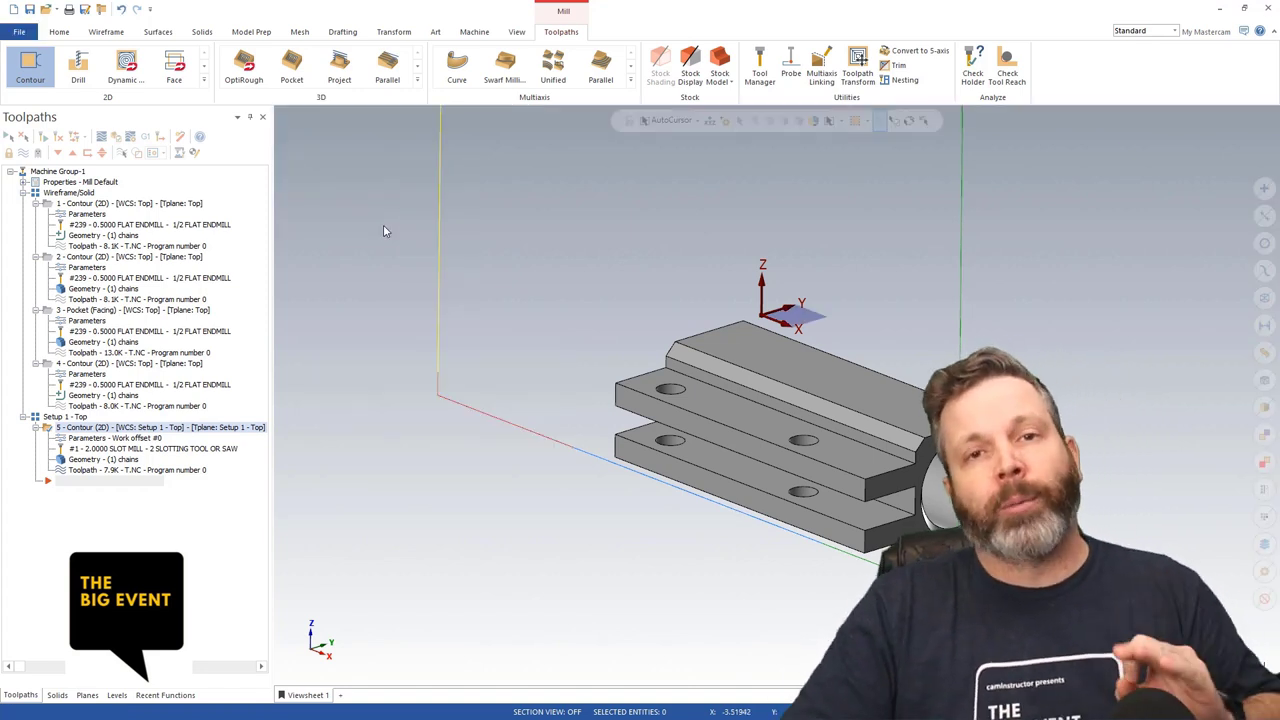
left_click(117, 694)
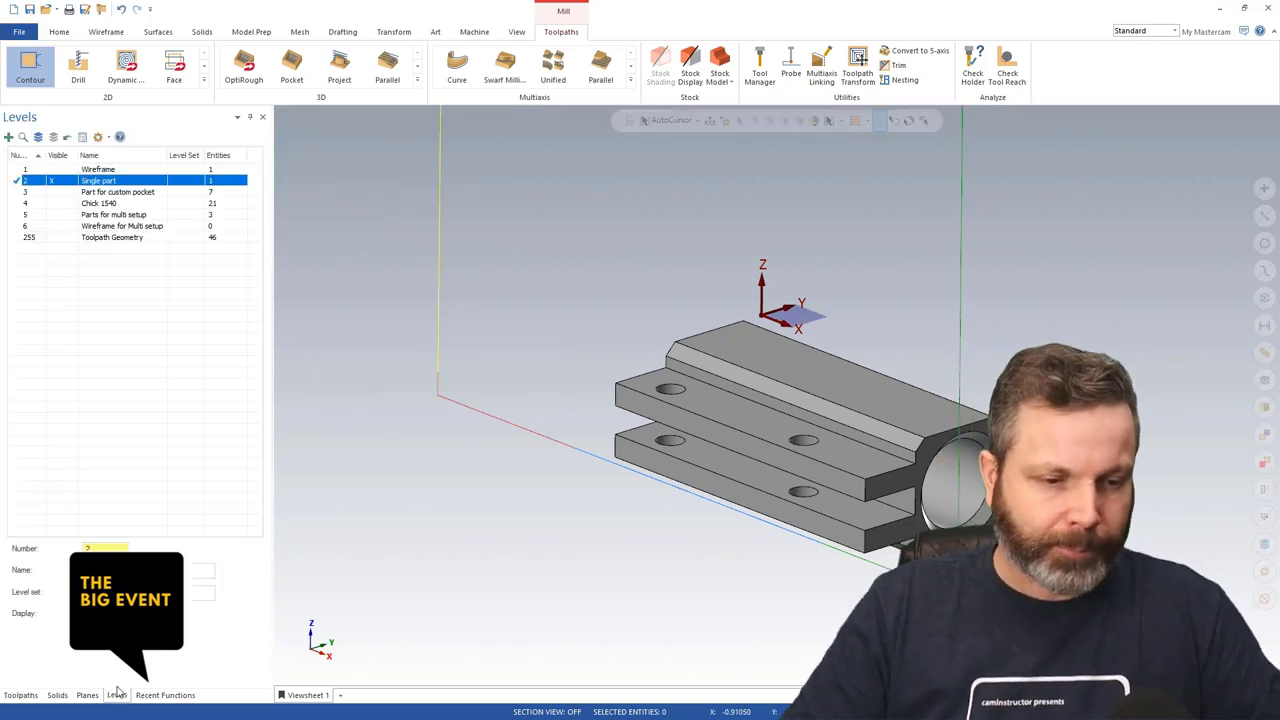
left_click(55, 214)
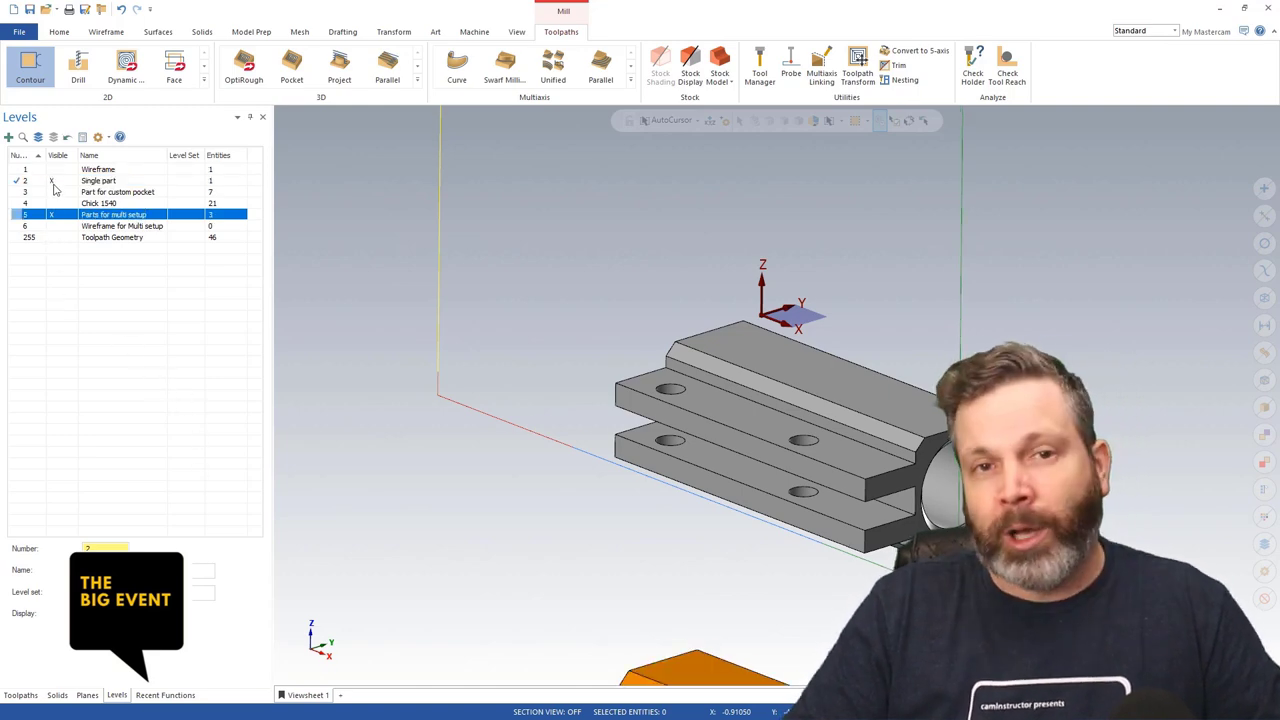
left_click(54, 203)
middle_click_drag(700, 400, 775, 400)
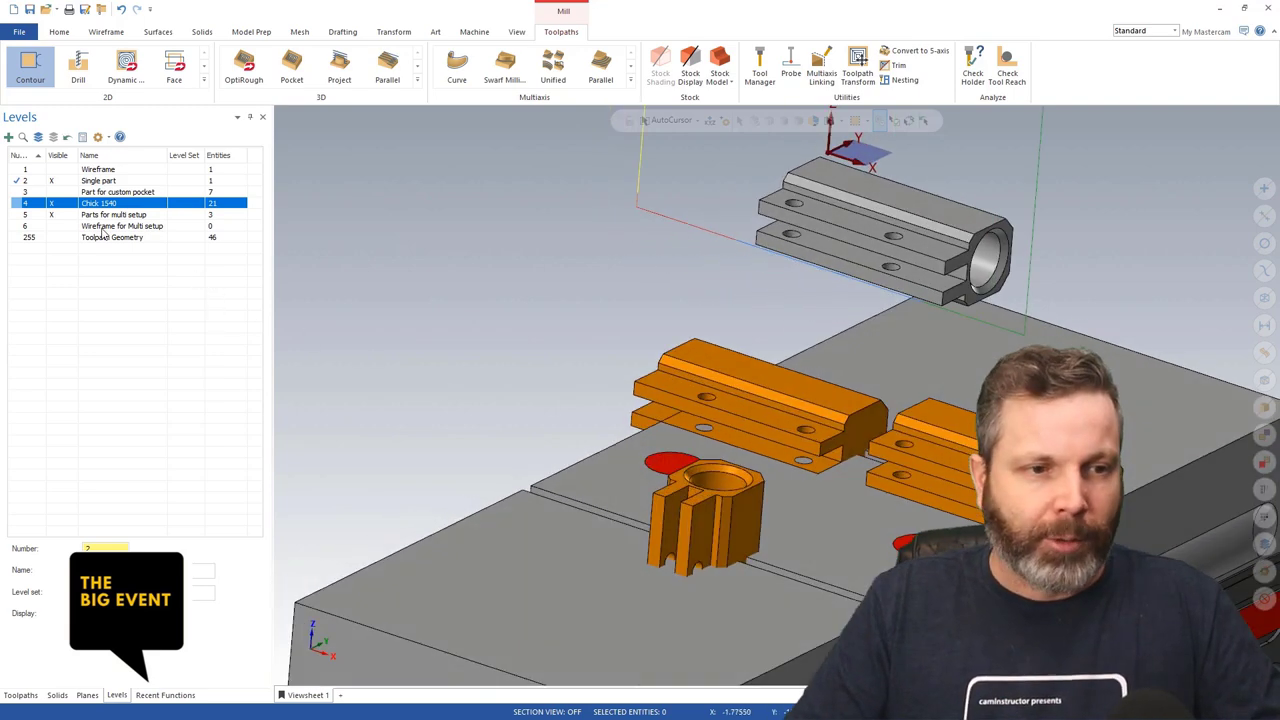
left_click(20, 695)
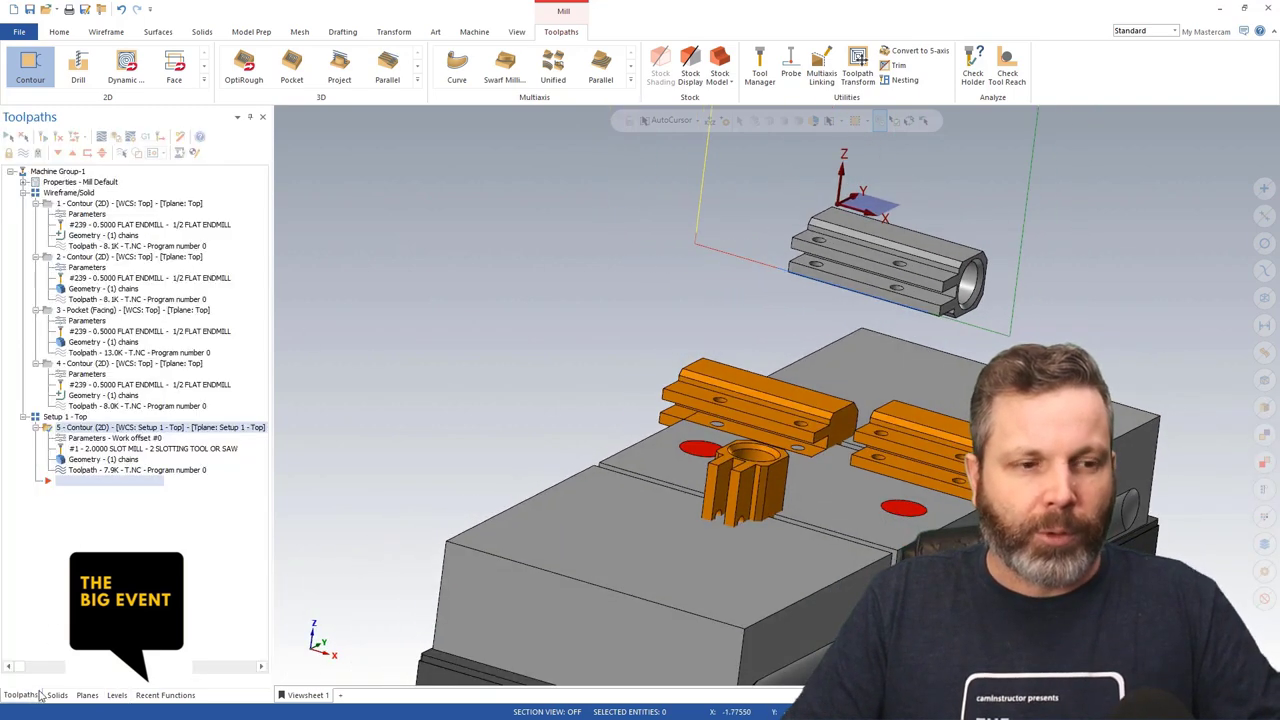
- Examine the arrangement of the three orange parts on the Chick vise relative to the single grey part from several angles
middle_click_drag(858, 314, 1091, 206)
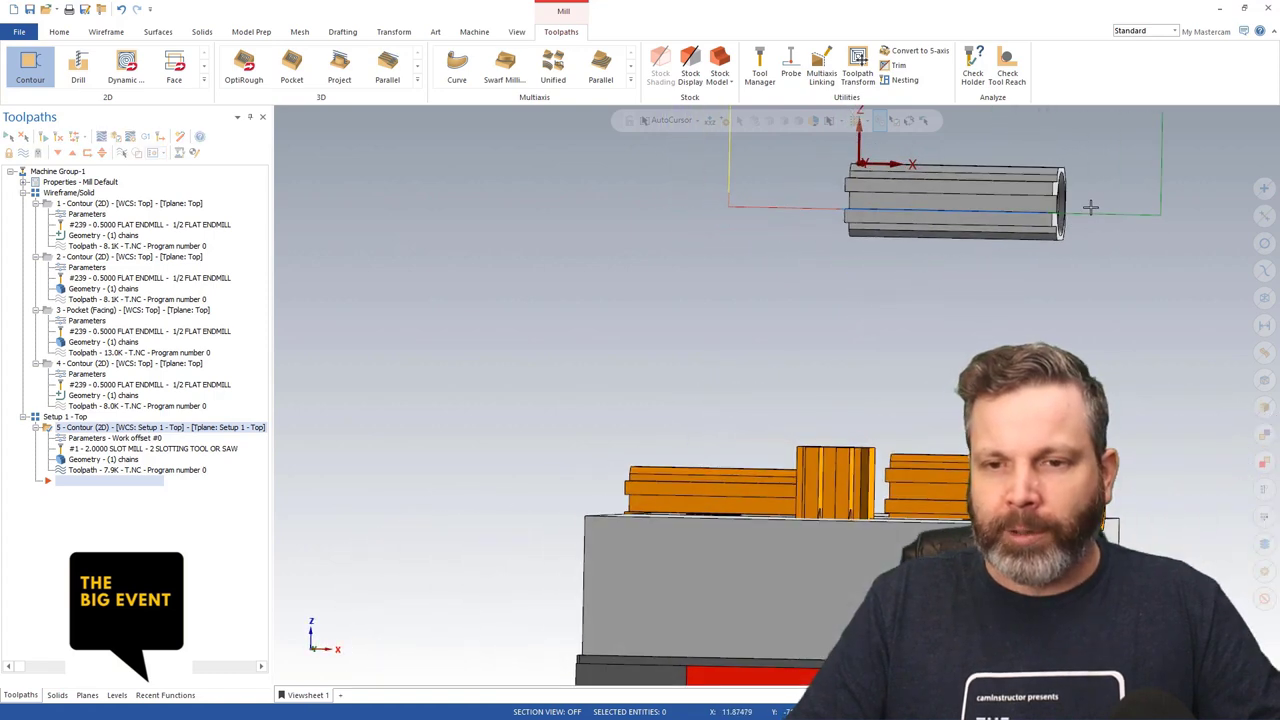
middle_click_drag(868, 207, 842, 291)
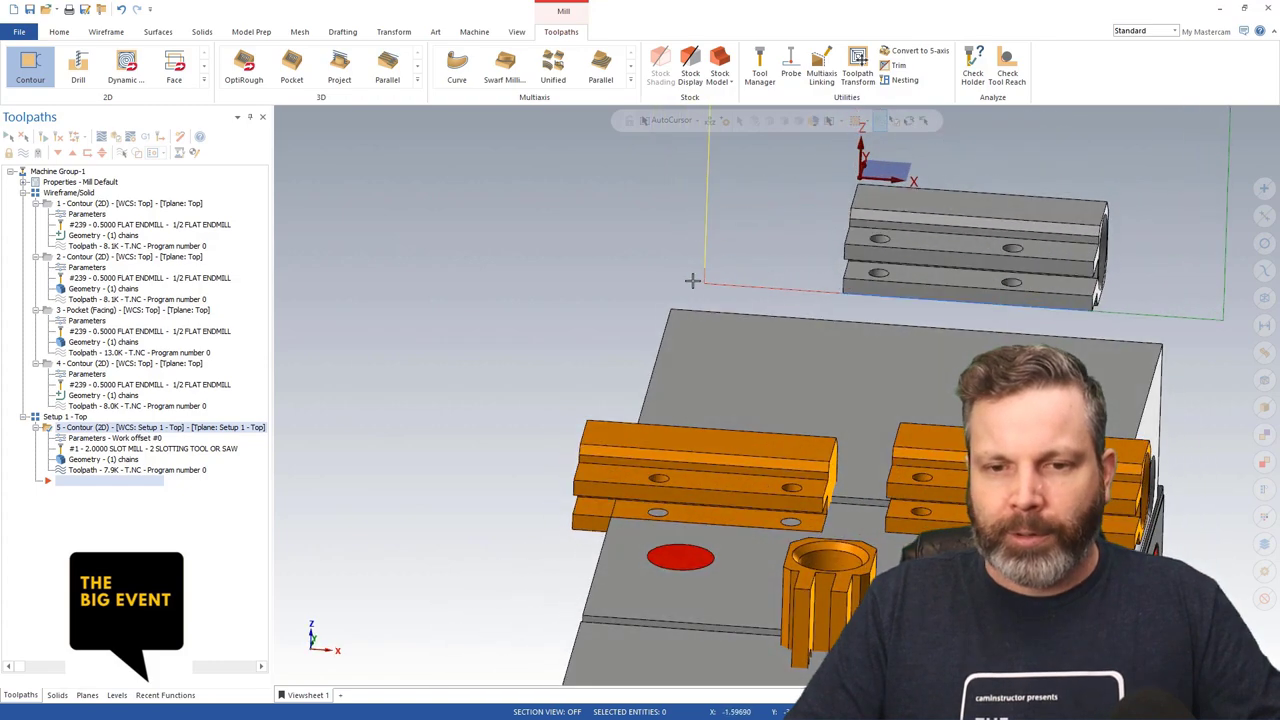
scroll(873, 481, "up", 2)
scroll(873, 481, "up", 6)
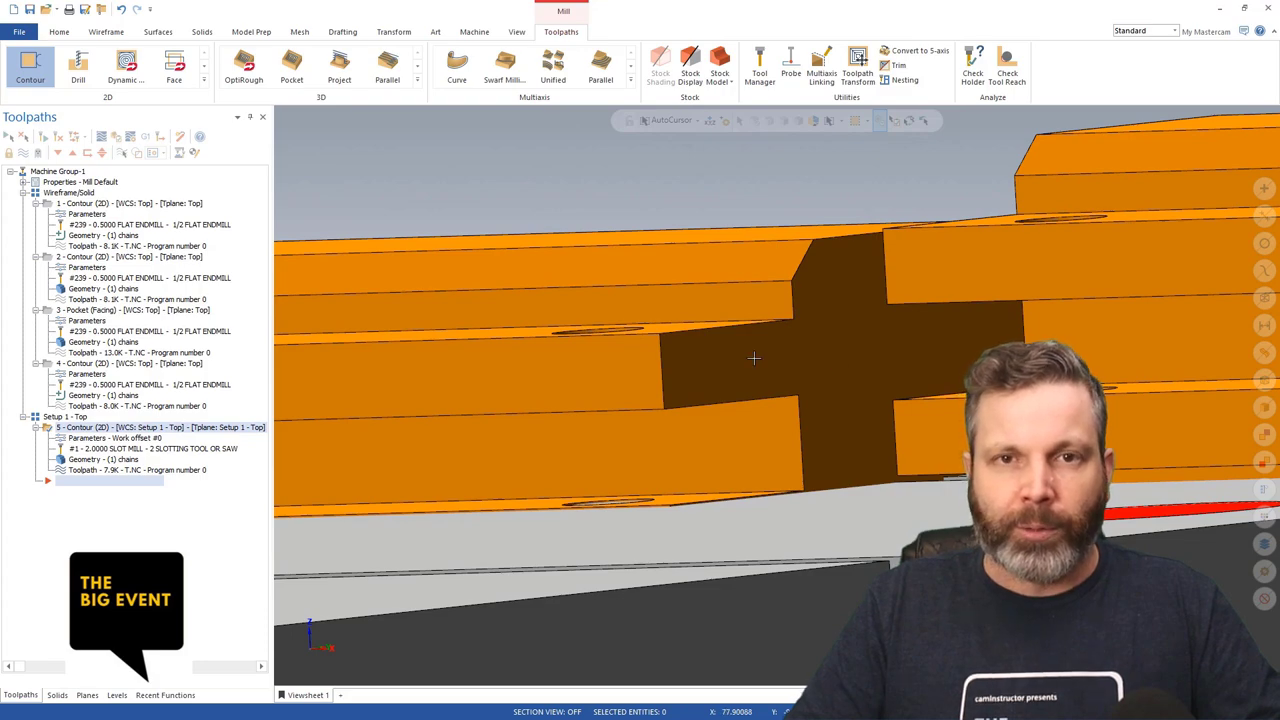
scroll(754, 358, "down", 8)
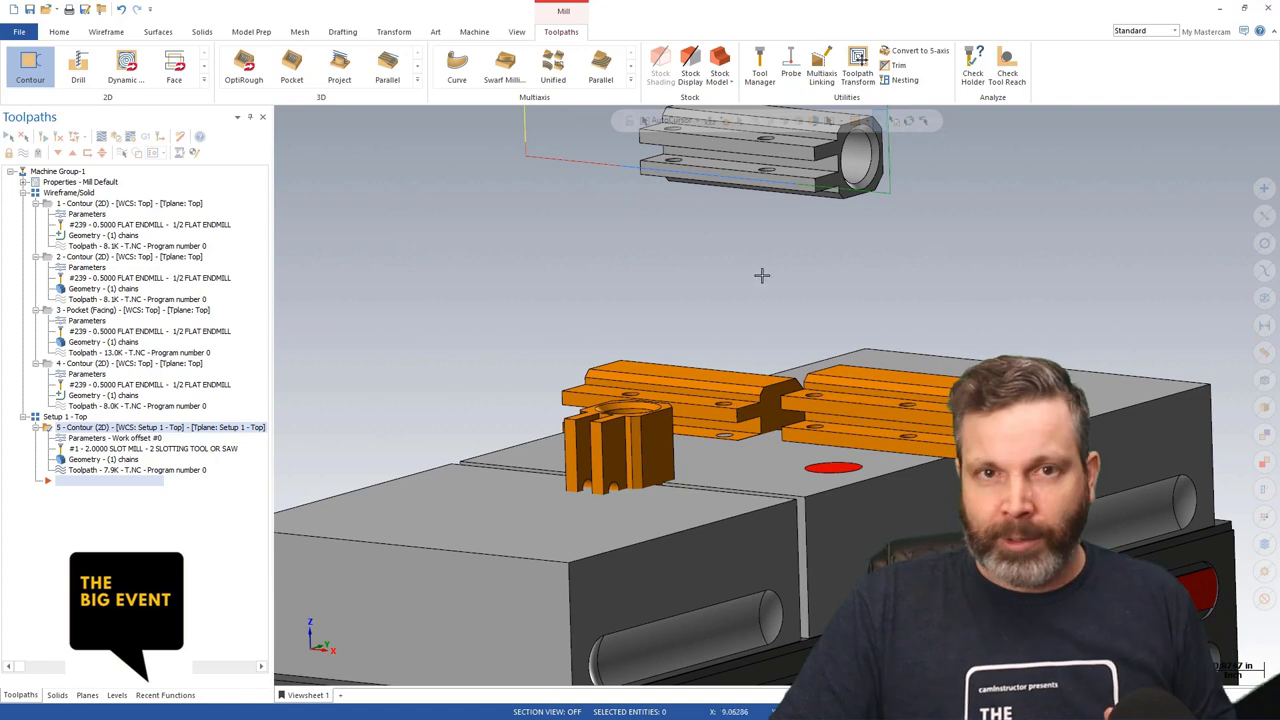
scroll(760, 328, "down", 1)
scroll(760, 328, "down", 1)
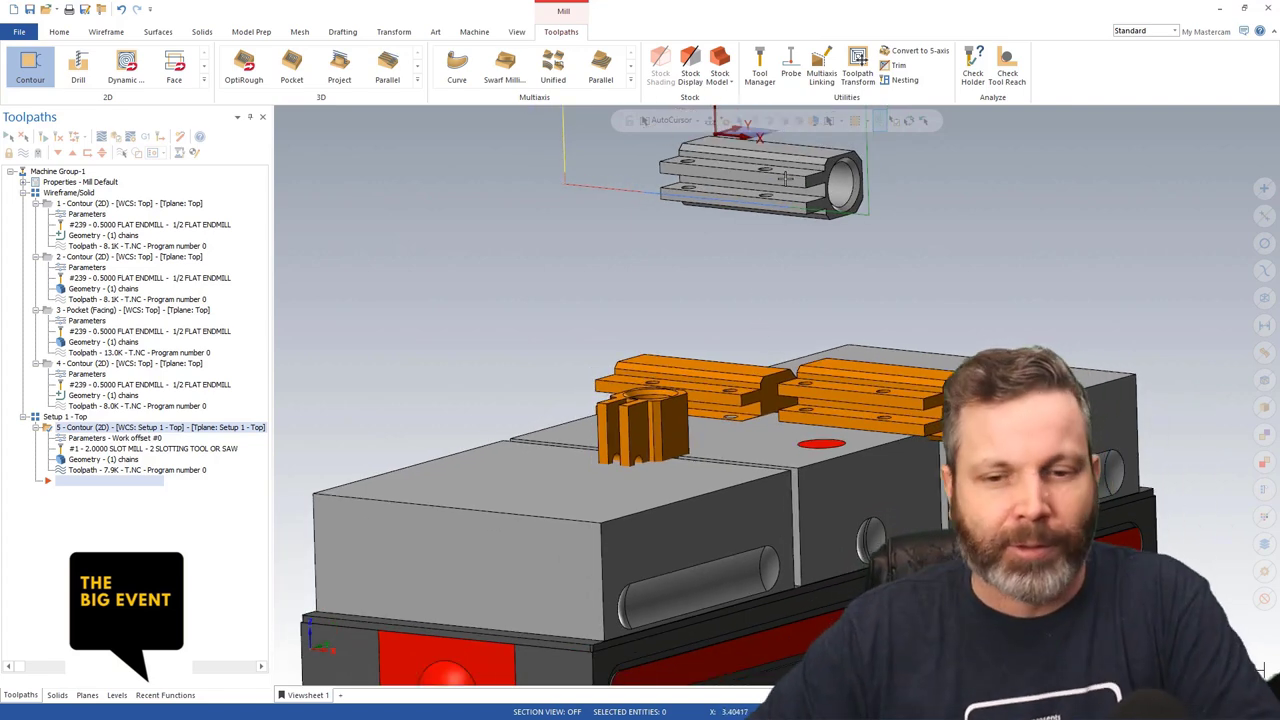
middle_click_drag(746, 289, 754, 468)
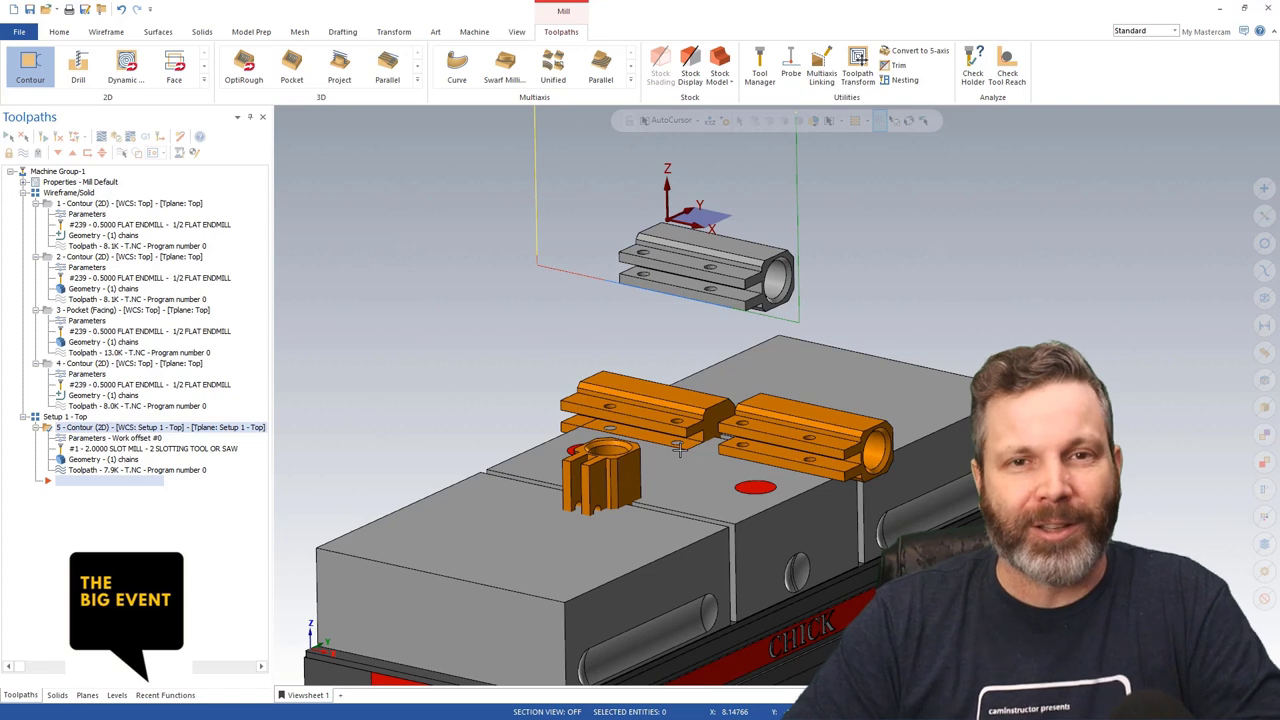
scroll(678, 288, "up", 1)
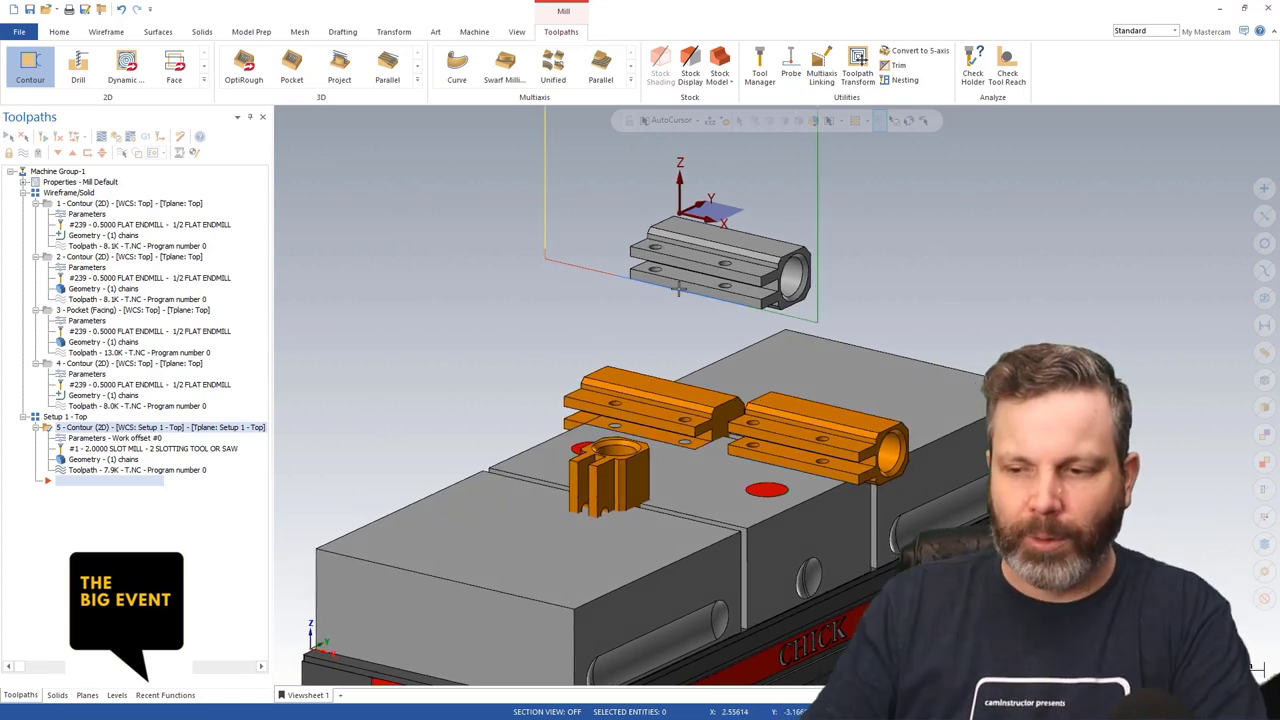
middle_click_drag(678, 288, 492, 382)
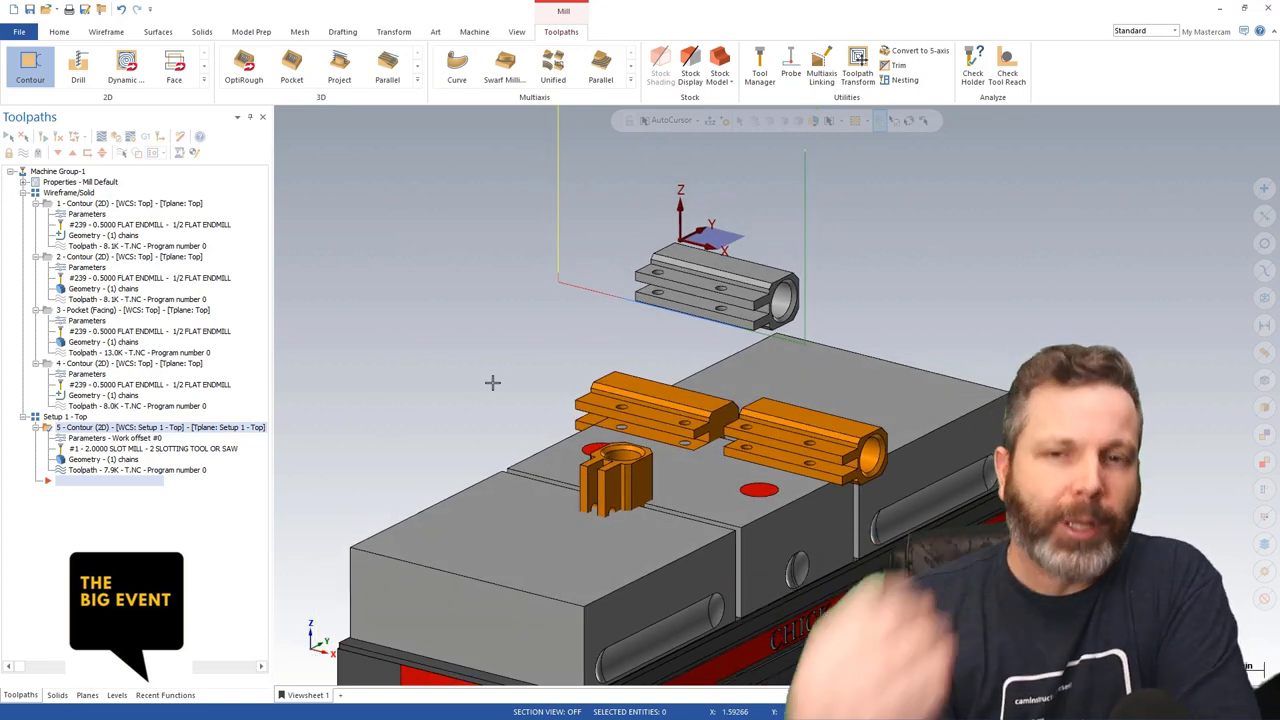
middle_click_drag(777, 366, 738, 393)
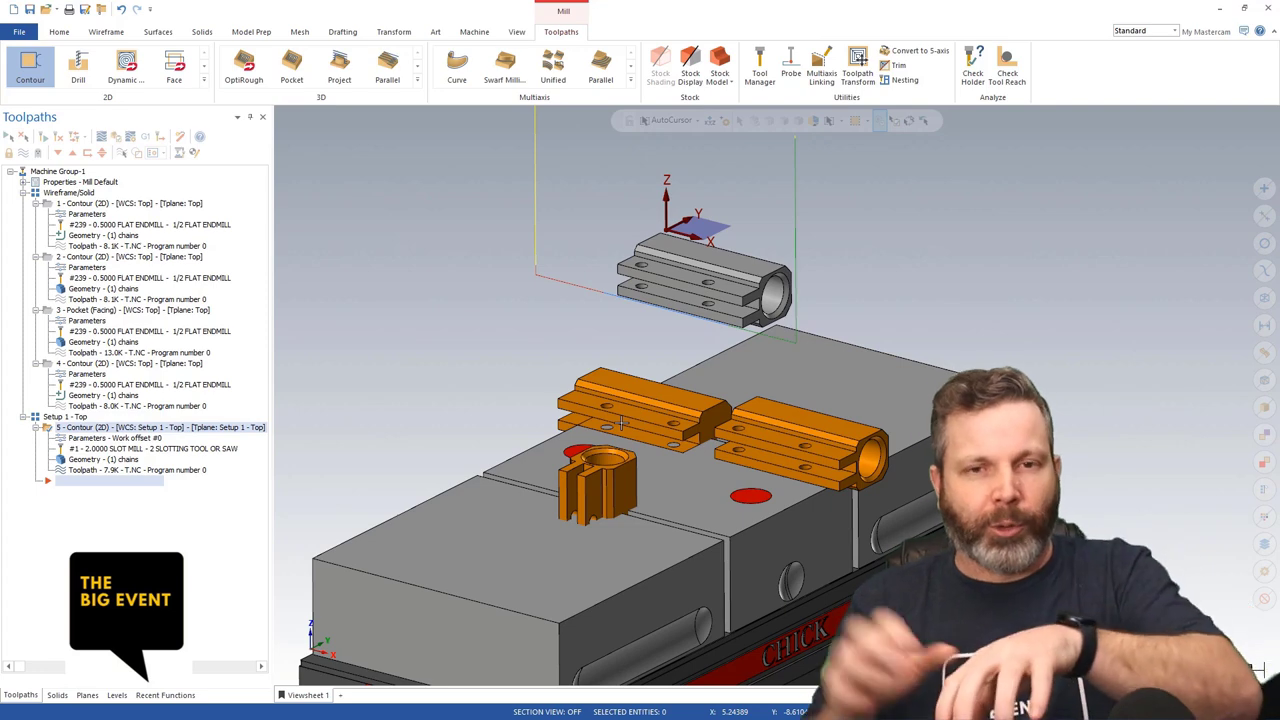
middle_click_drag(601, 421, 736, 418)
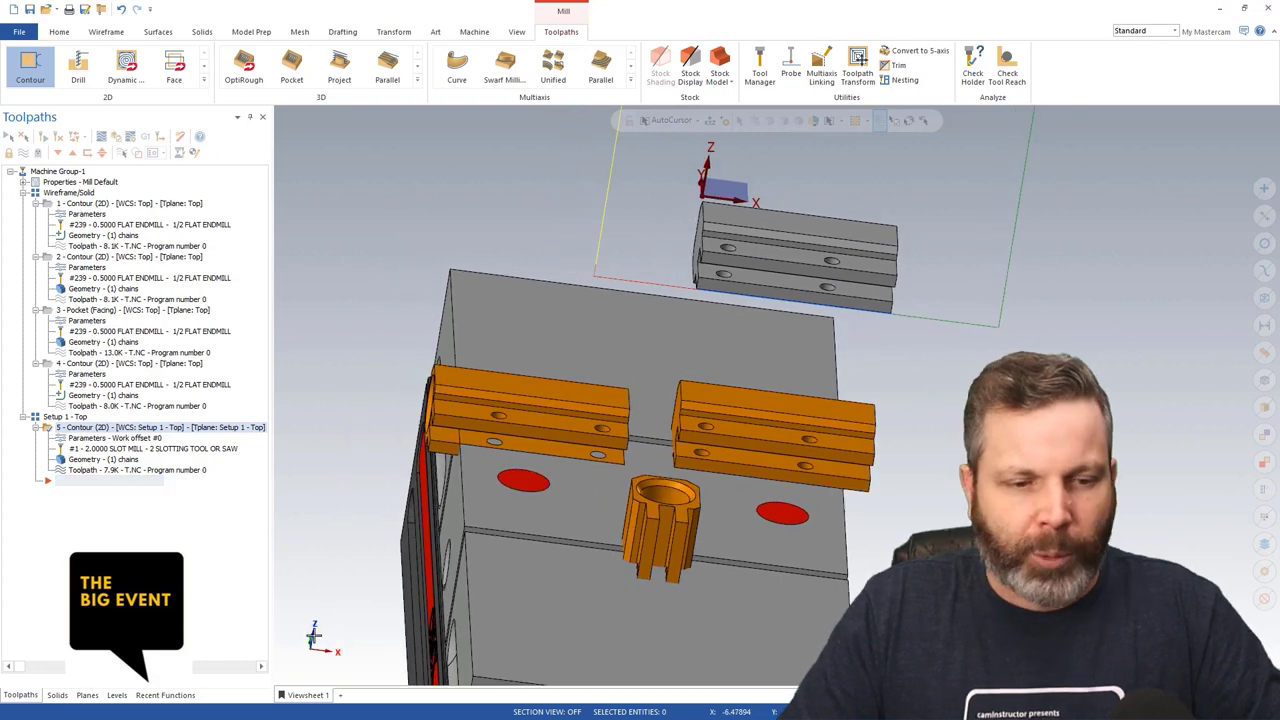
- Create a new plane and move its origin beside the closed end of the +X horizontal orange part, at X0.33661, Y2.63189, Z-4.11319
key("alt+n")
scroll(730, 412, "up", 2)
scroll(733, 400, "up", 3)
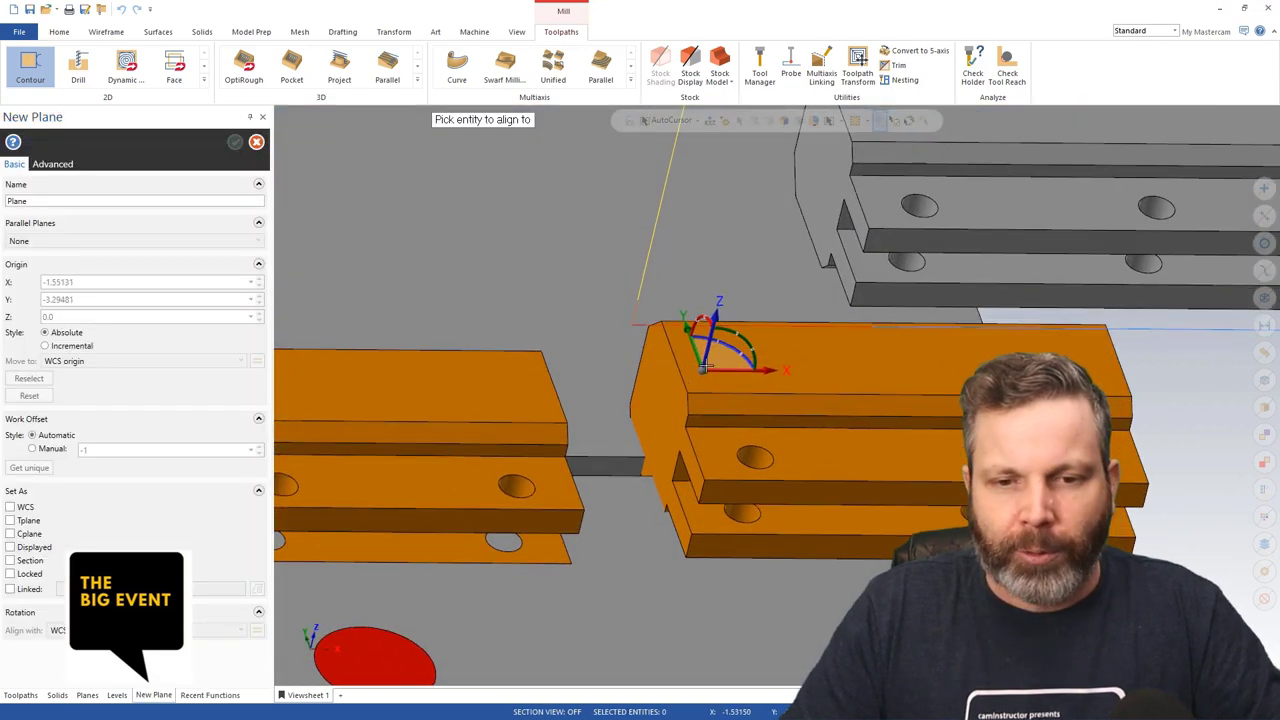
left_click(755, 363)
middle_click_drag(755, 363, 790, 420)
scroll(790, 420, "down", 3)
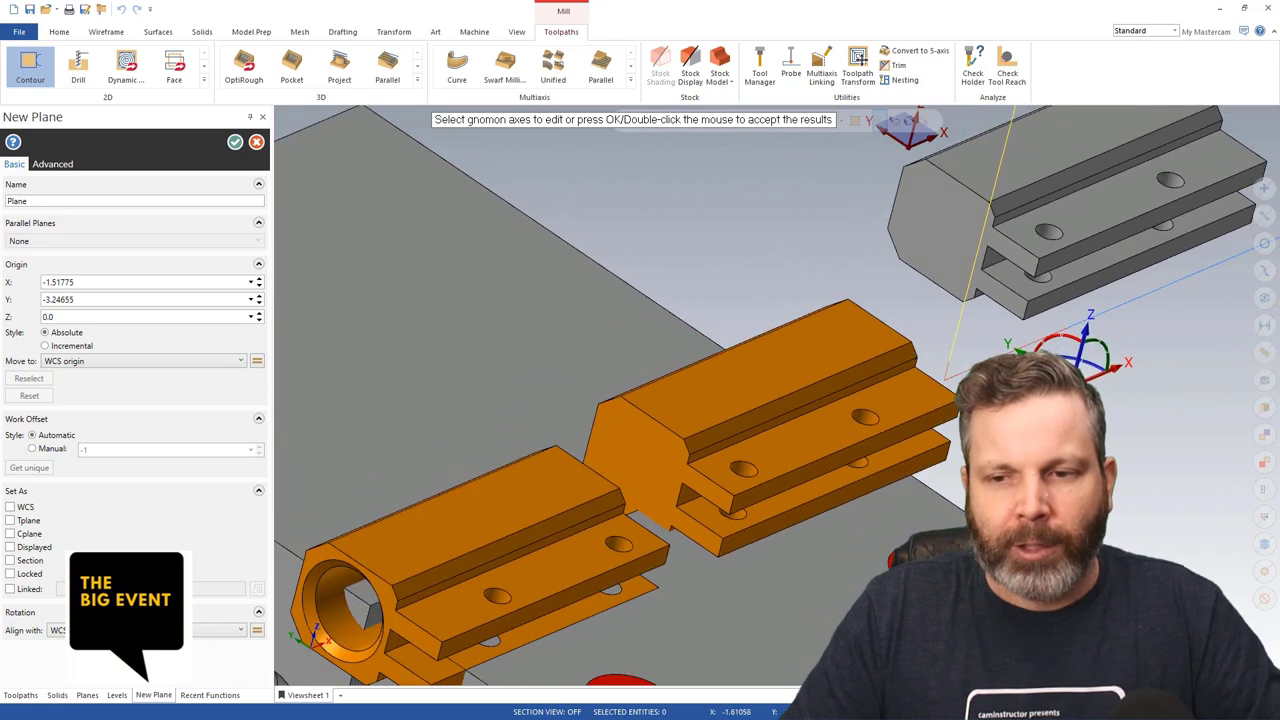
left_click(806, 412)
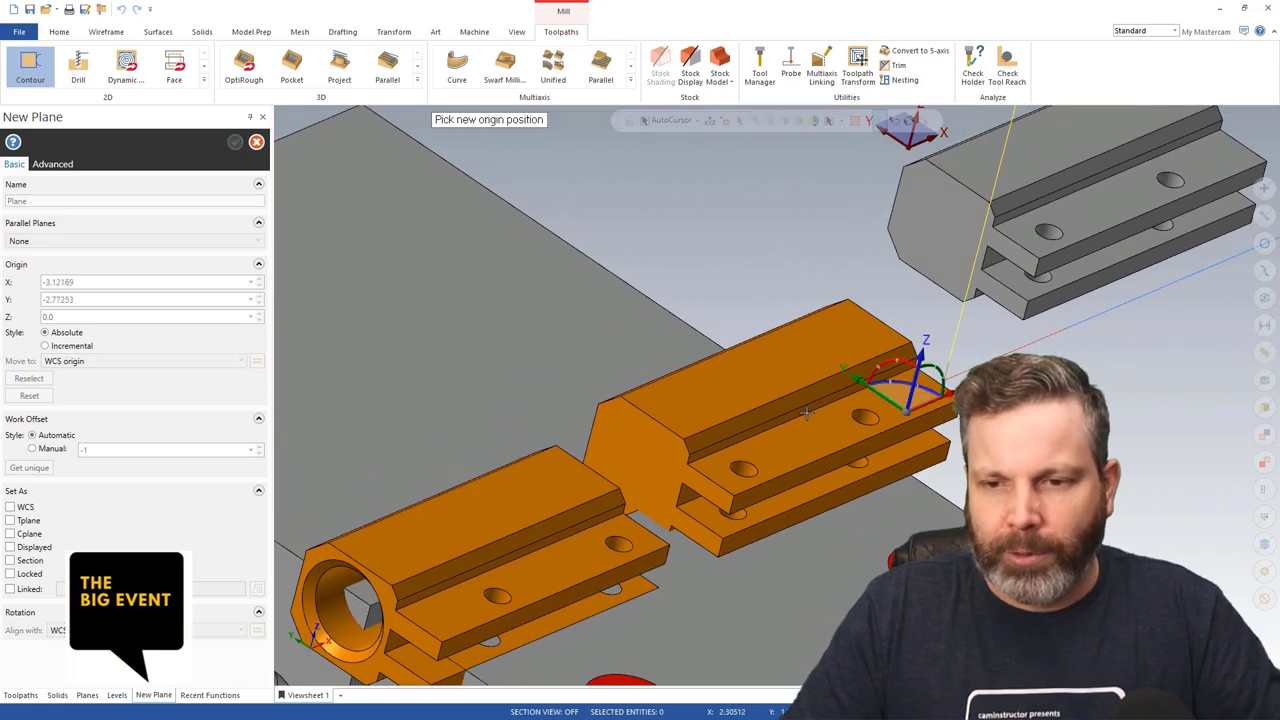
left_click(670, 448)
left_click(667, 430)
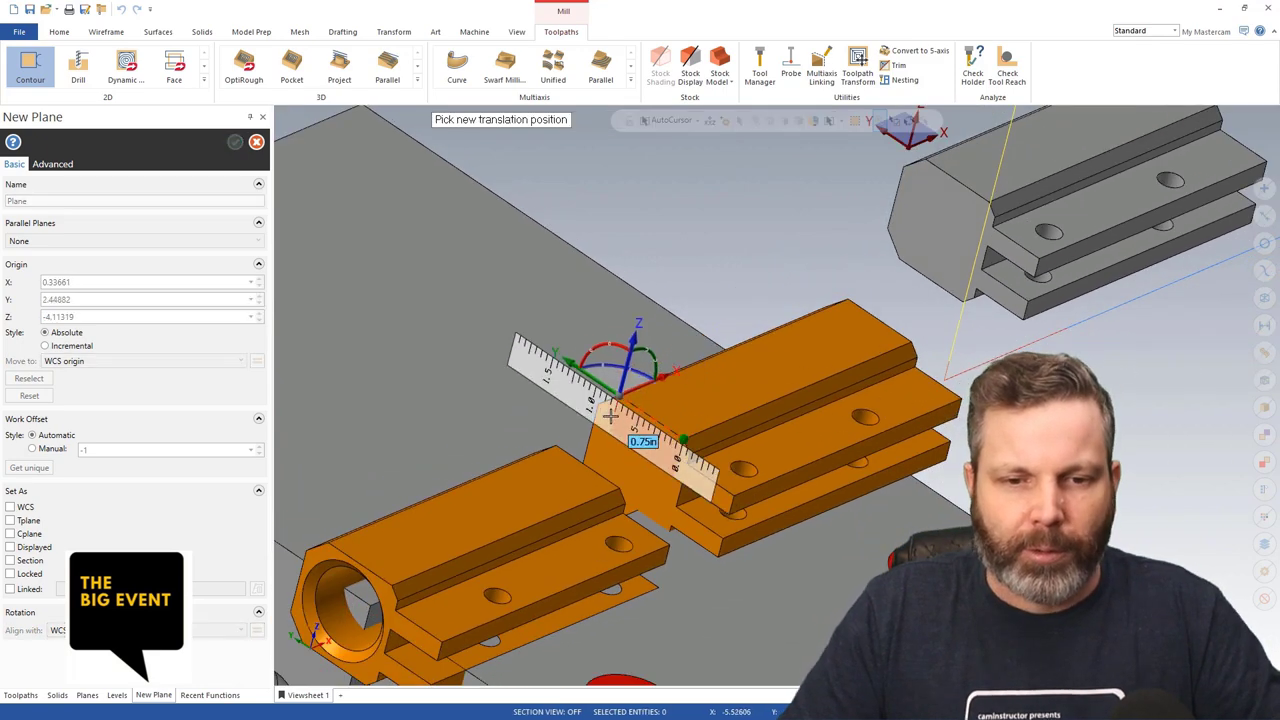
scroll(592, 429, "up", 4)
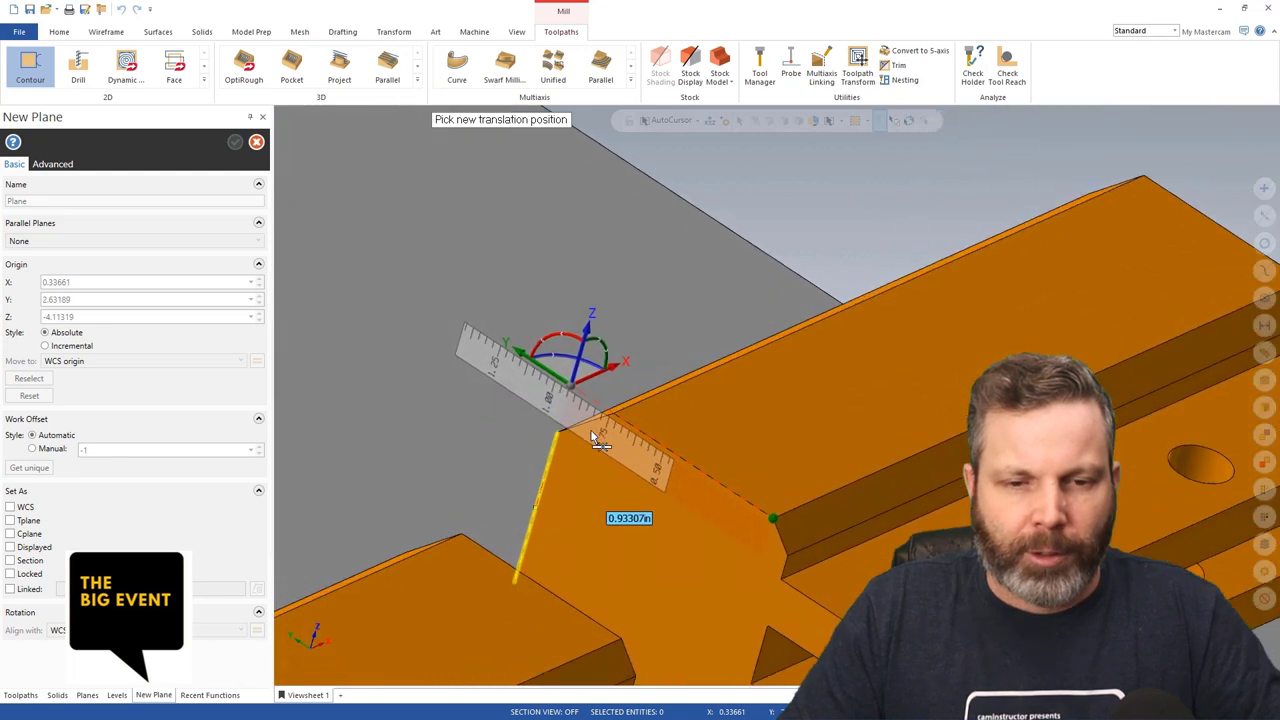
scroll(592, 455, "down", 5)
left_click(588, 448)
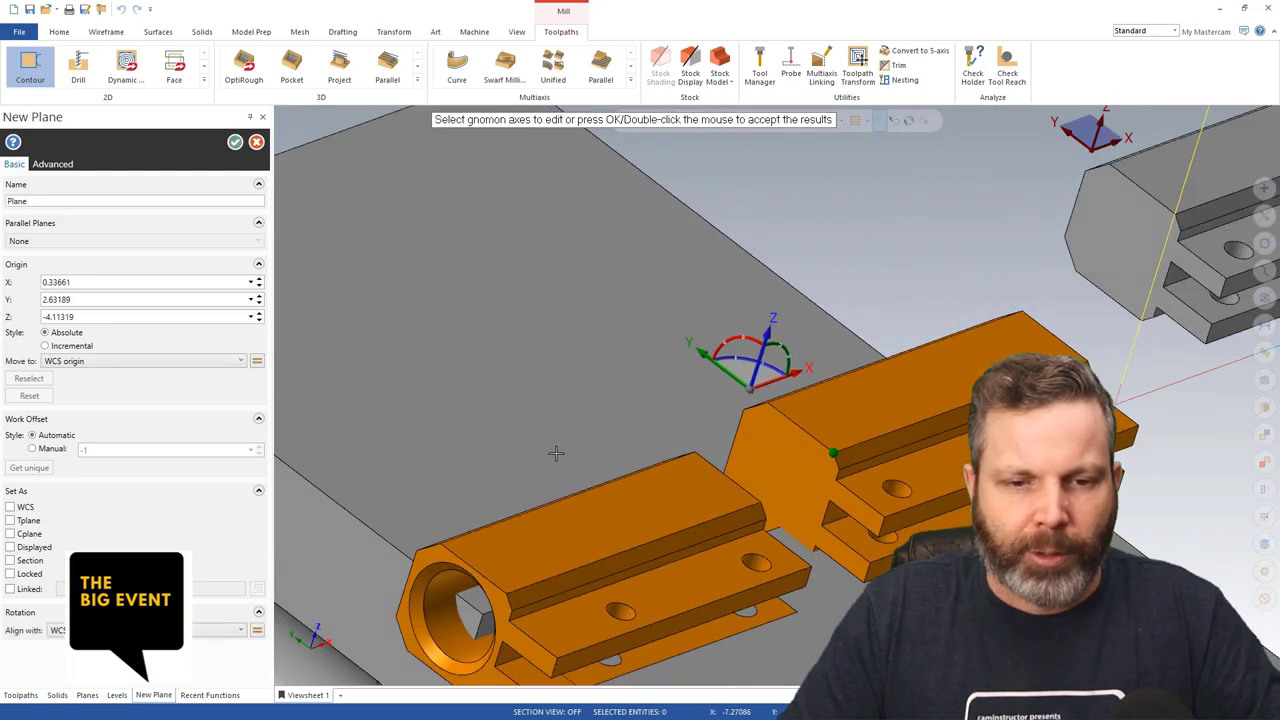
- Name the new plane Multi Opt1 and accept it
double_click(119, 204)
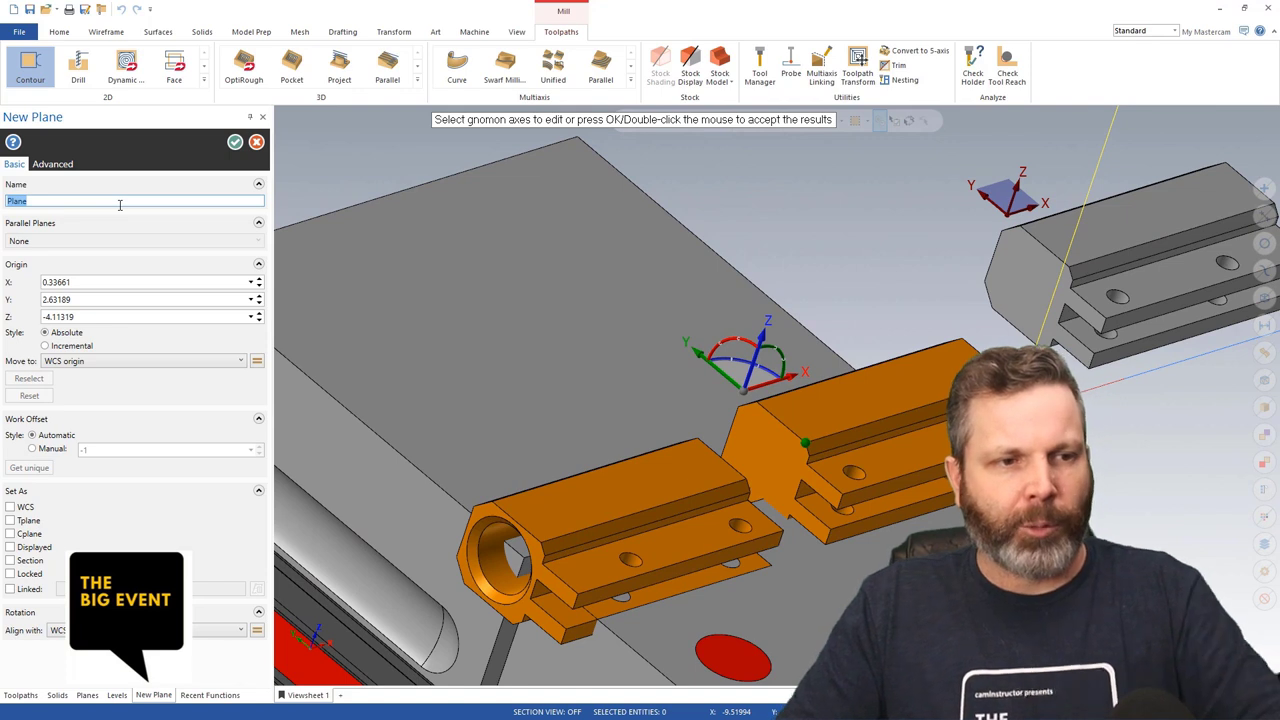
type("u")
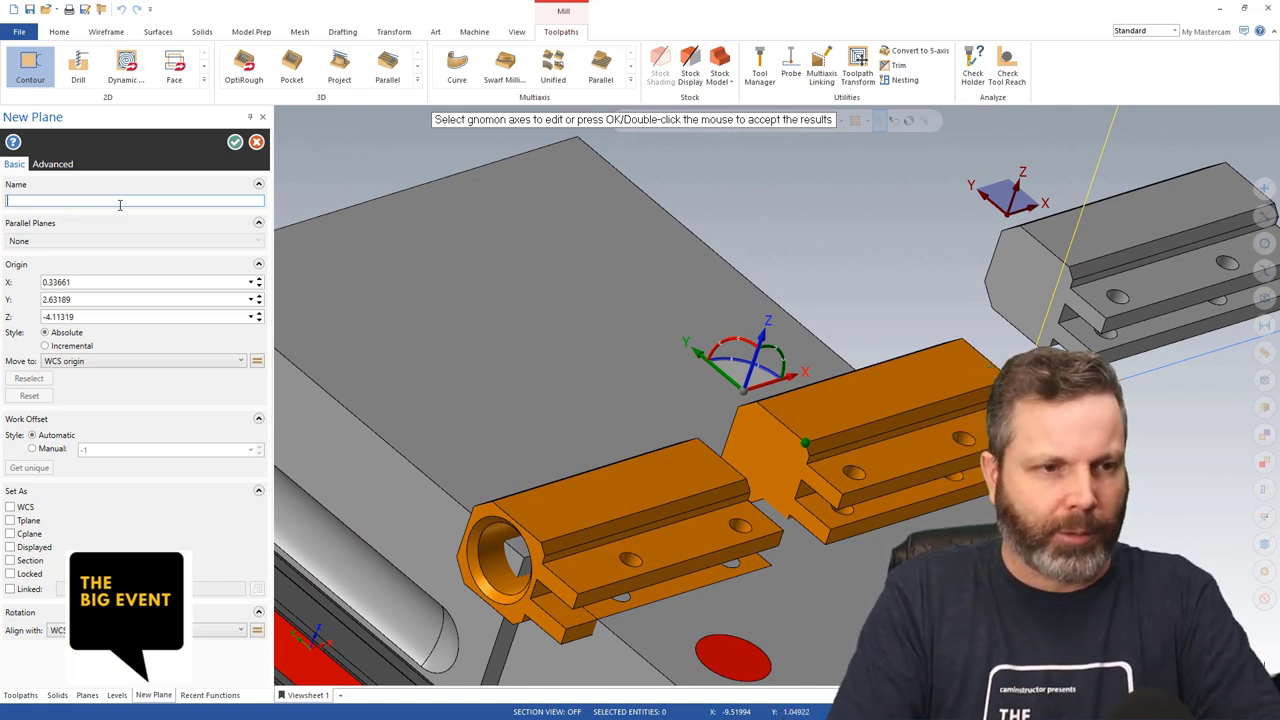
type("Multi Op")
type("t")
type("1")
left_click(235, 143)
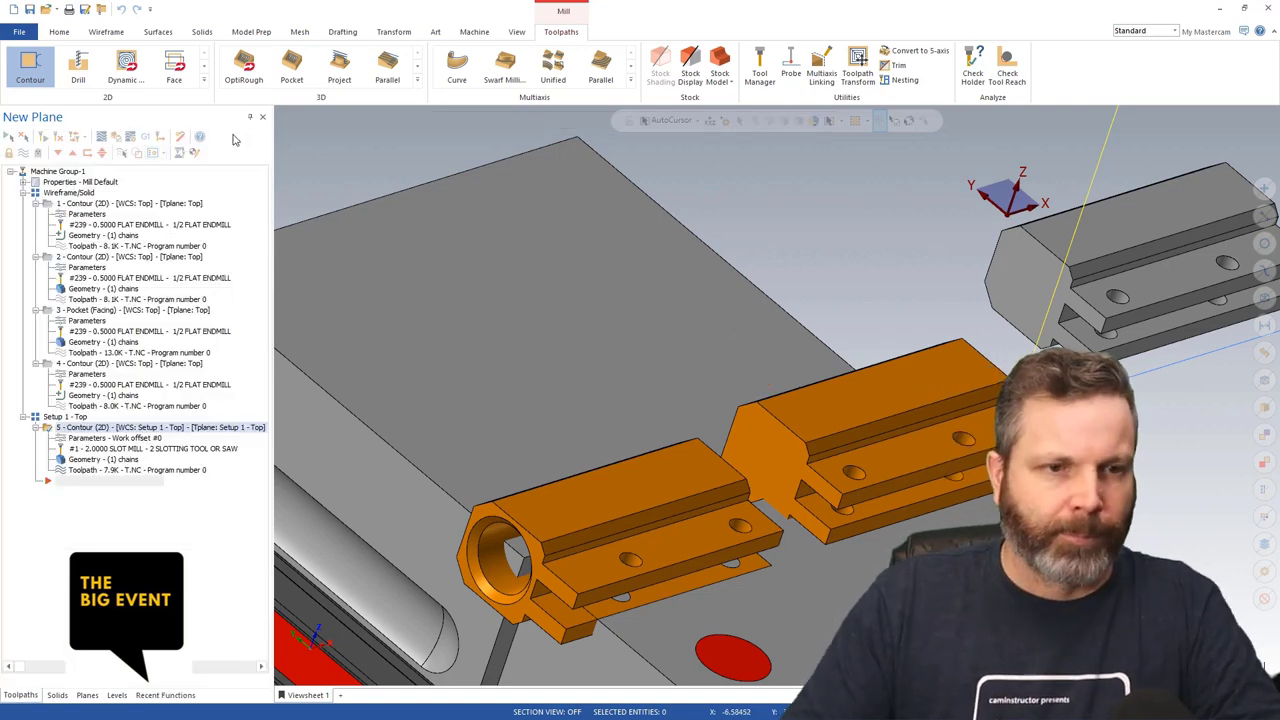
- Add a new toolpath group named Multi to Machine Group-1
scroll(357, 266, "down", 3)
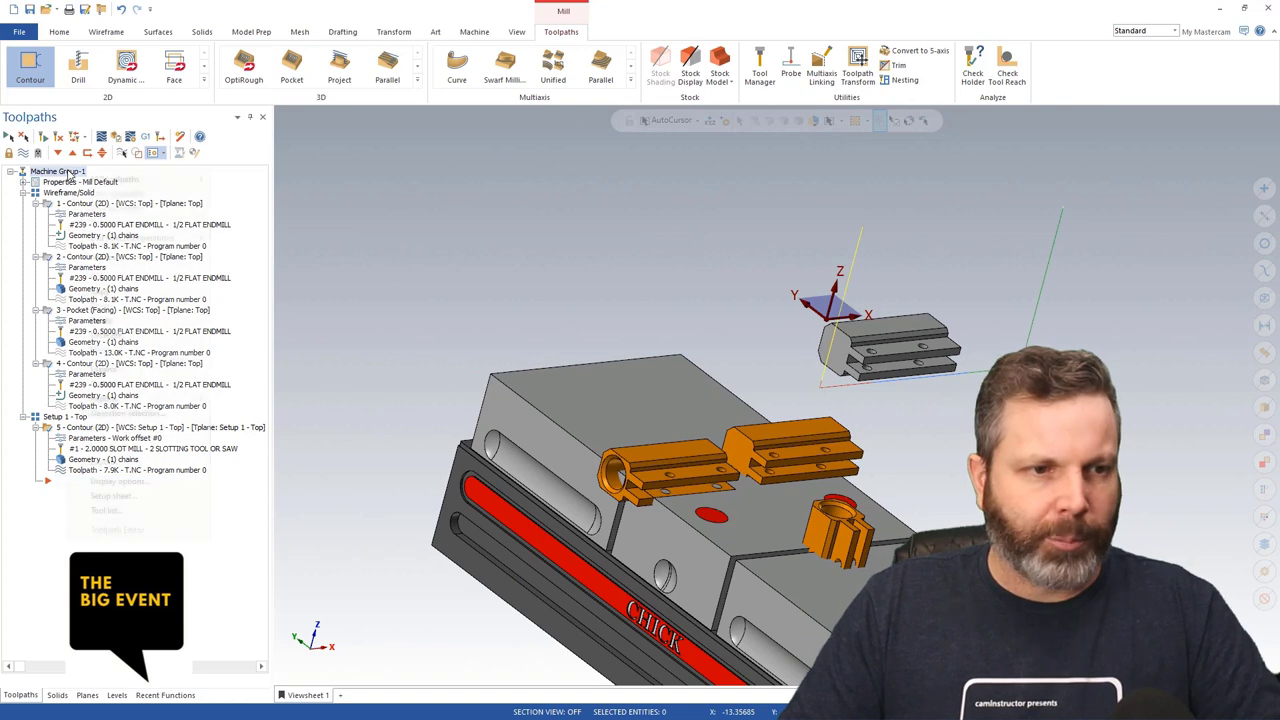
right_click(70, 176)
mouse_move(133, 258)
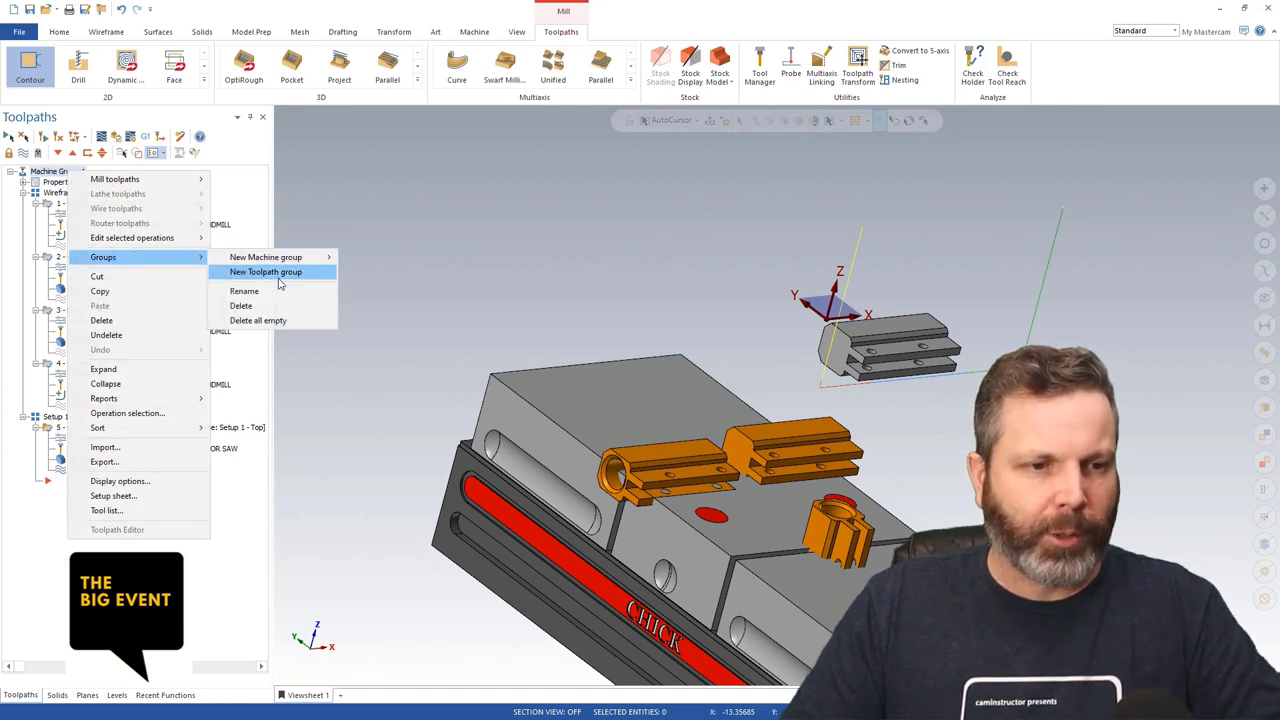
left_click(285, 272)
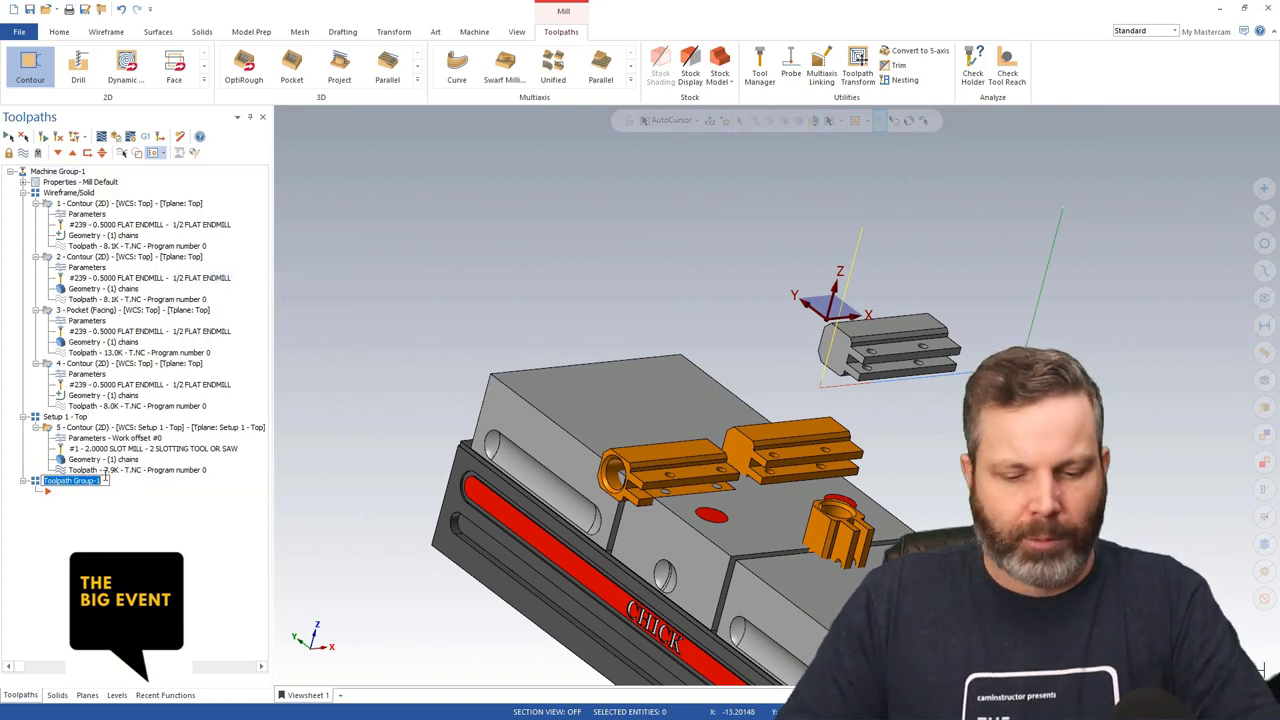
type("Multi")
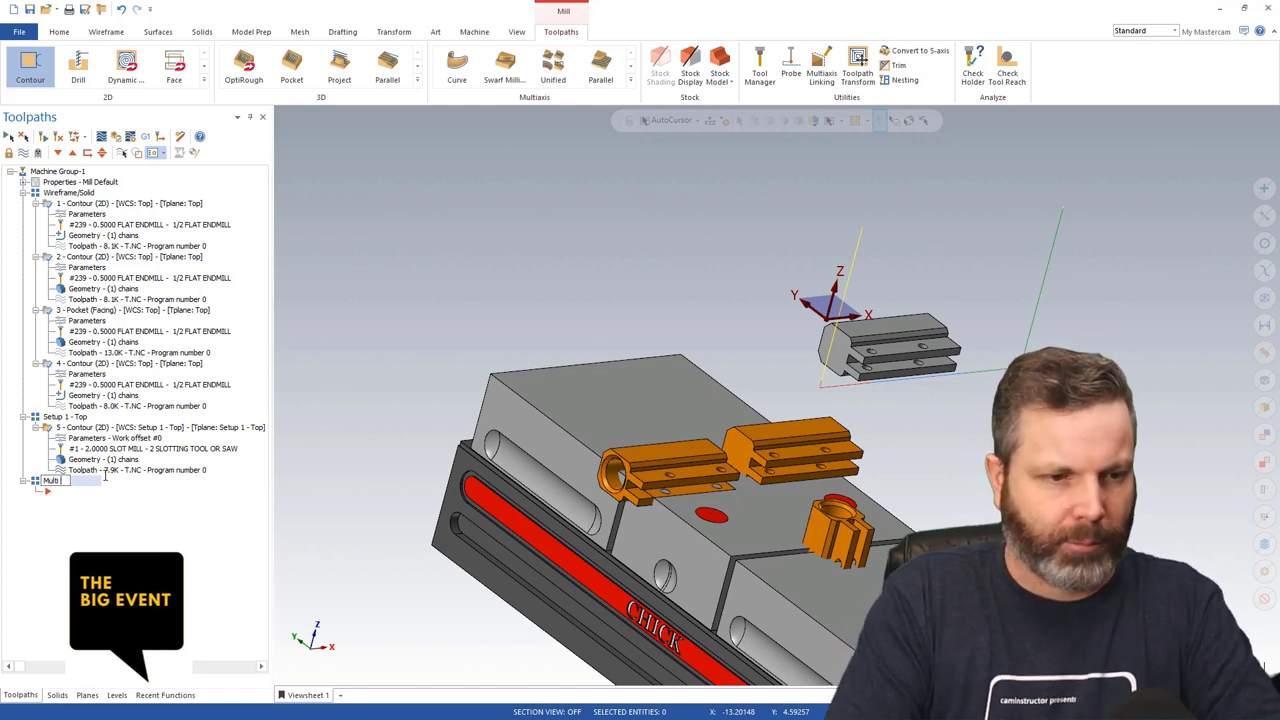
key("Return")
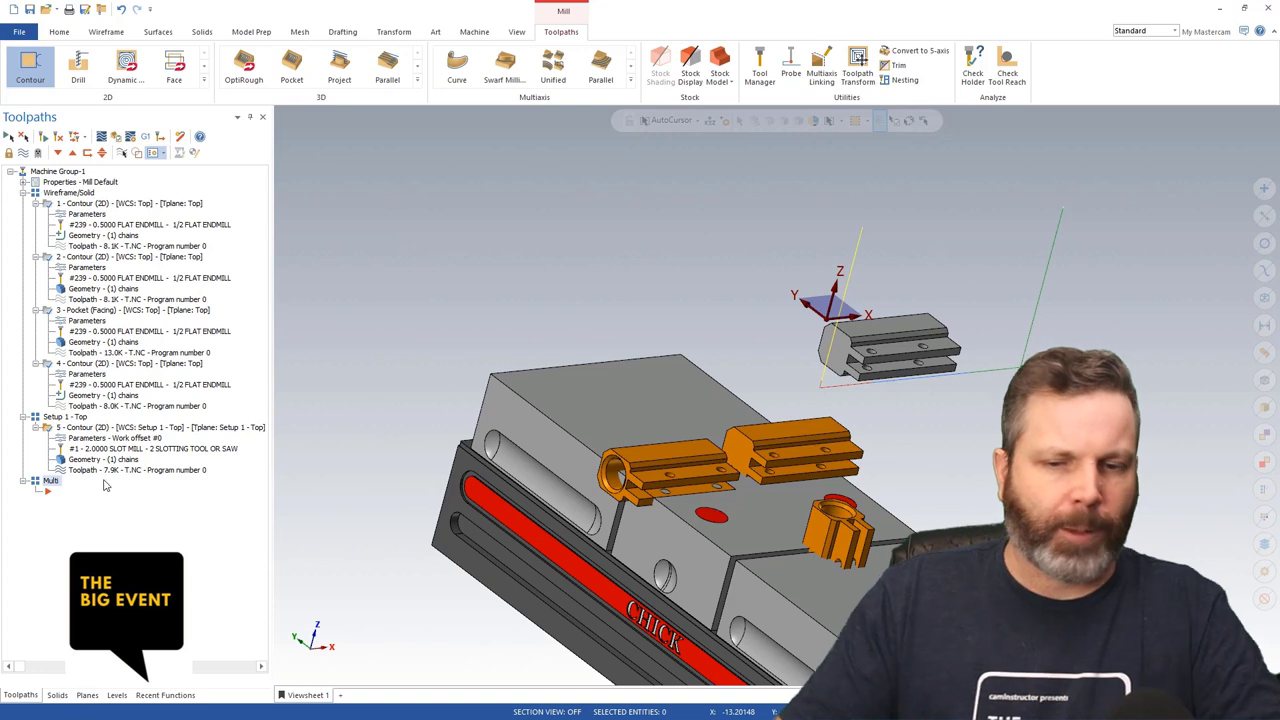
- Copy the slotting contour operation from the Setup 1 - Top group into the Multi group
key("alt+2")
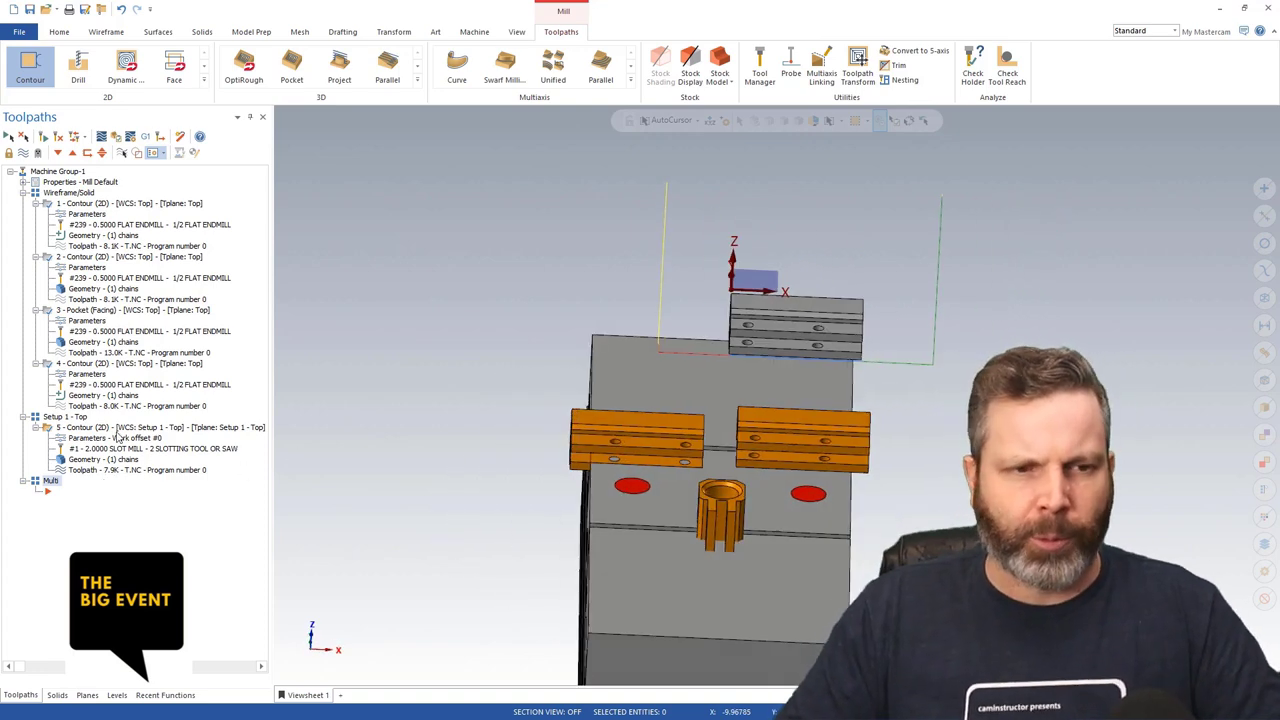
left_click(116, 428)
key("ctrl+c")
key("ctrl+v")
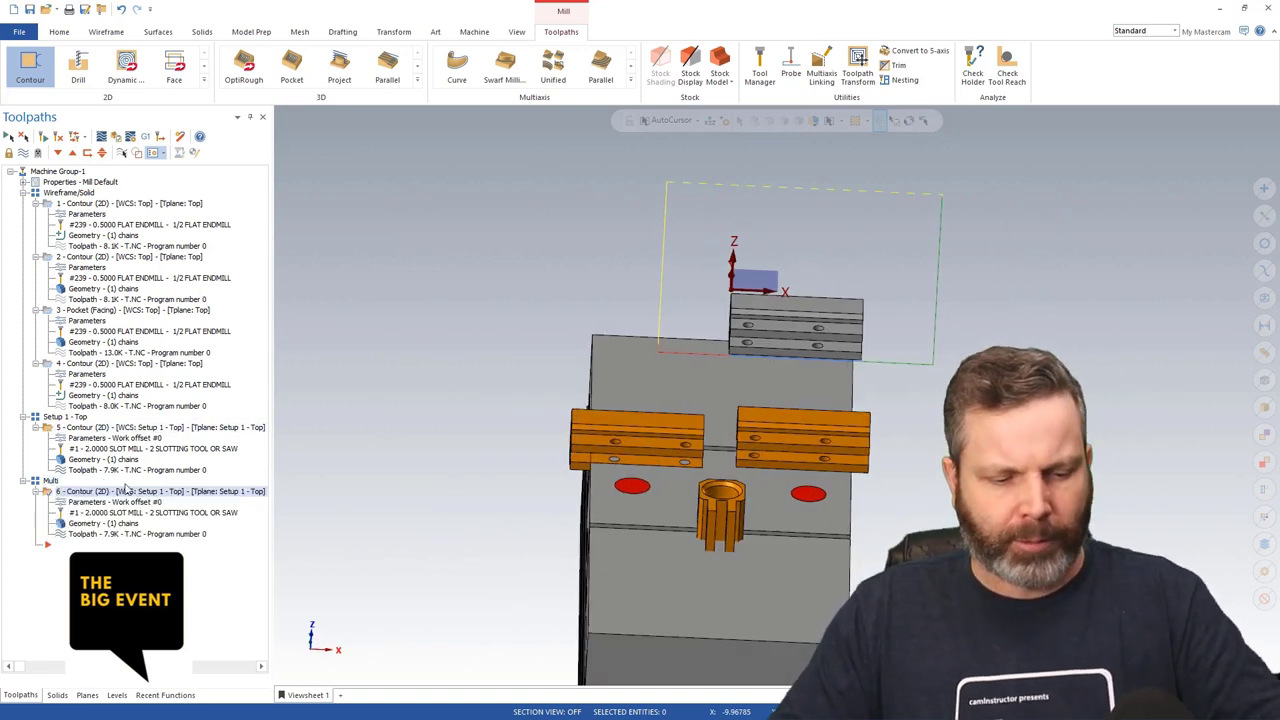
- Replace the Multi group contour's solid chain with the long inner slot edge of the +X horizontal orange part
key("alt+7")
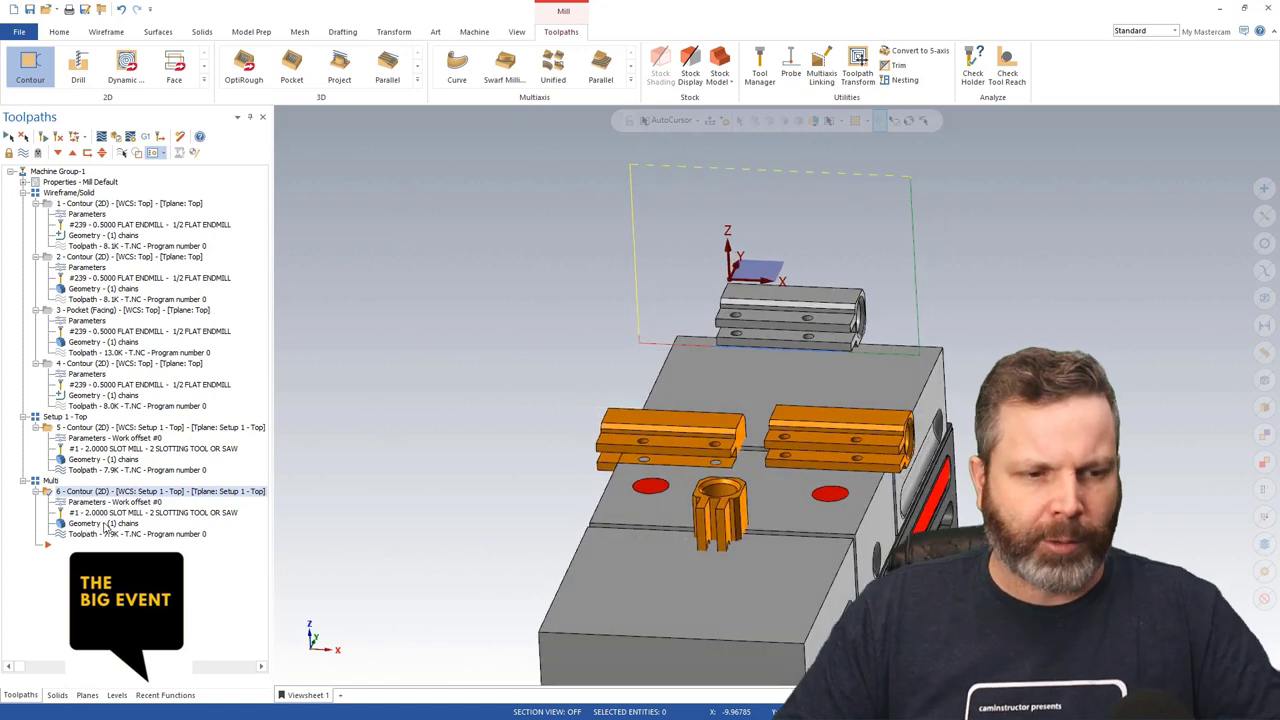
left_click(104, 525)
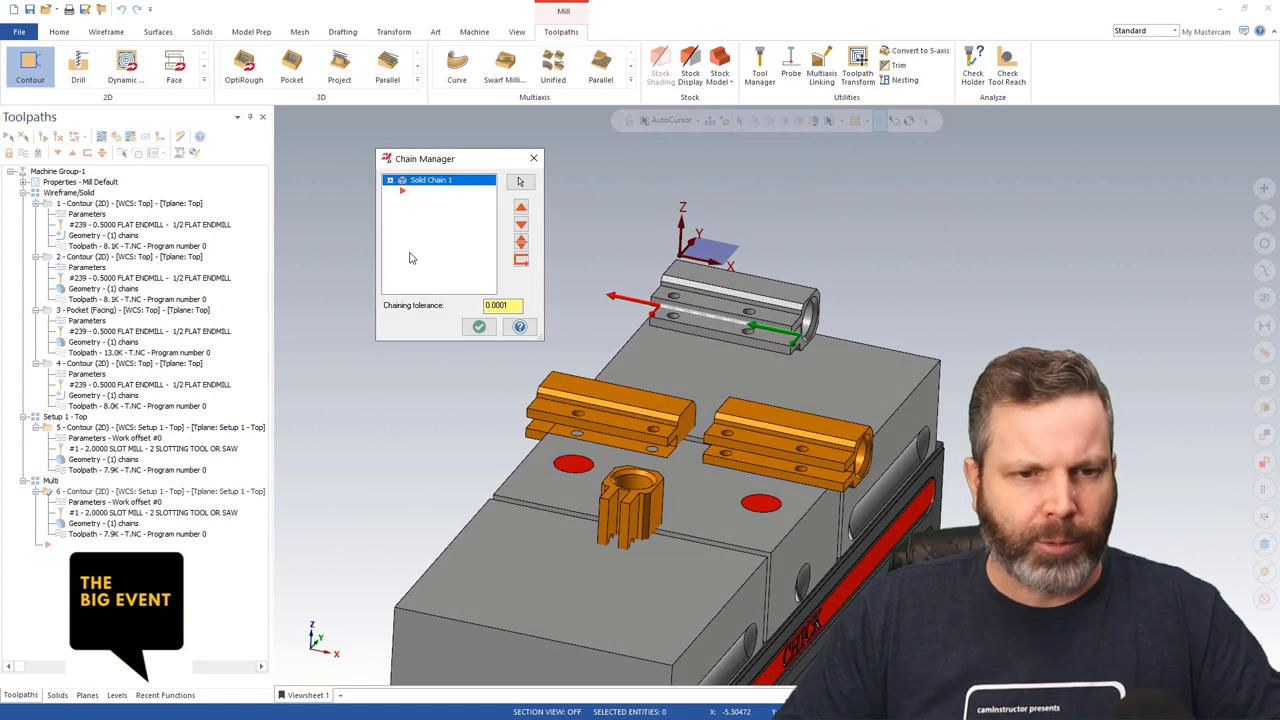
left_click(430, 180)
right_click(411, 251)
left_click(463, 293)
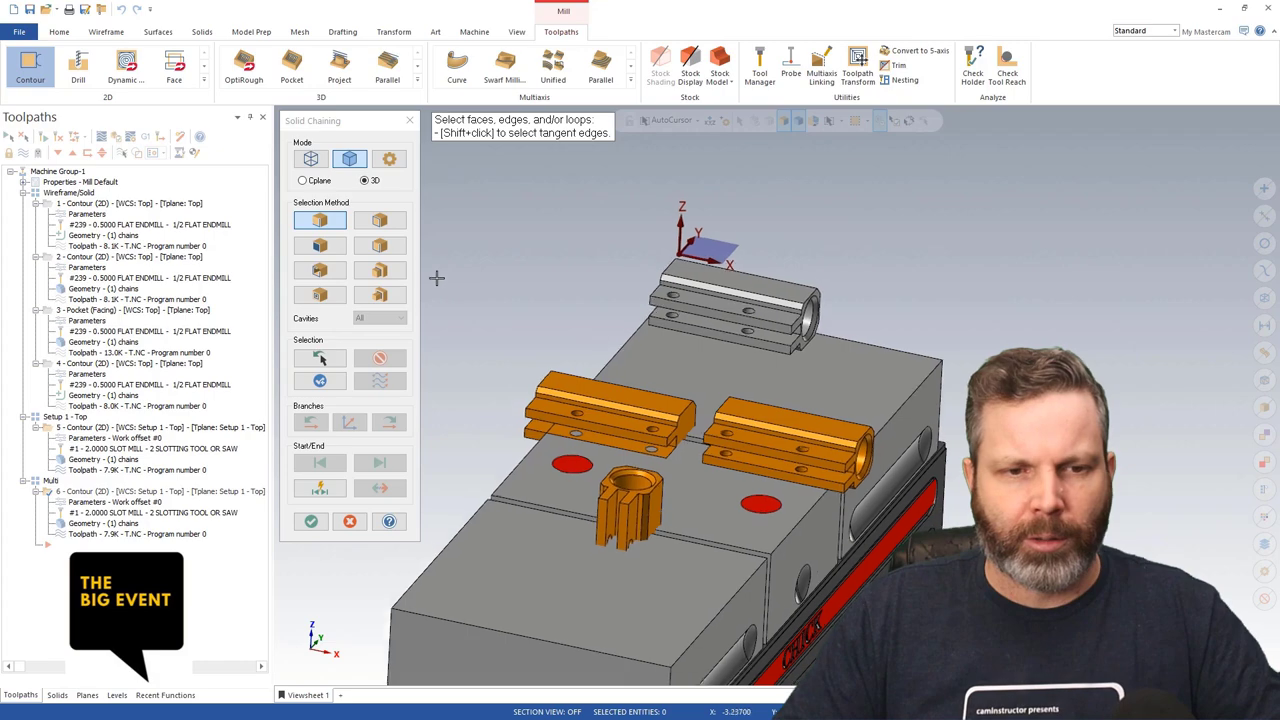
scroll(896, 425, "up", 5)
left_click(896, 425)
scroll(896, 425, "down", 4)
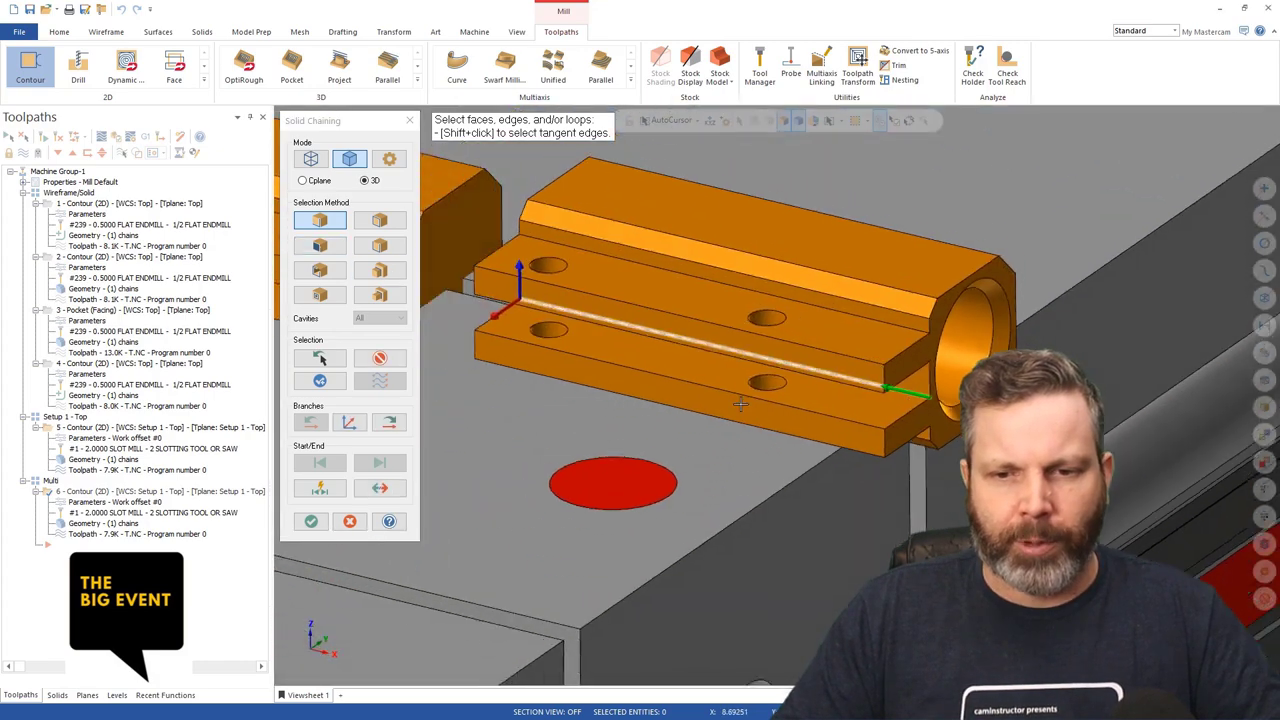
left_click(311, 521)
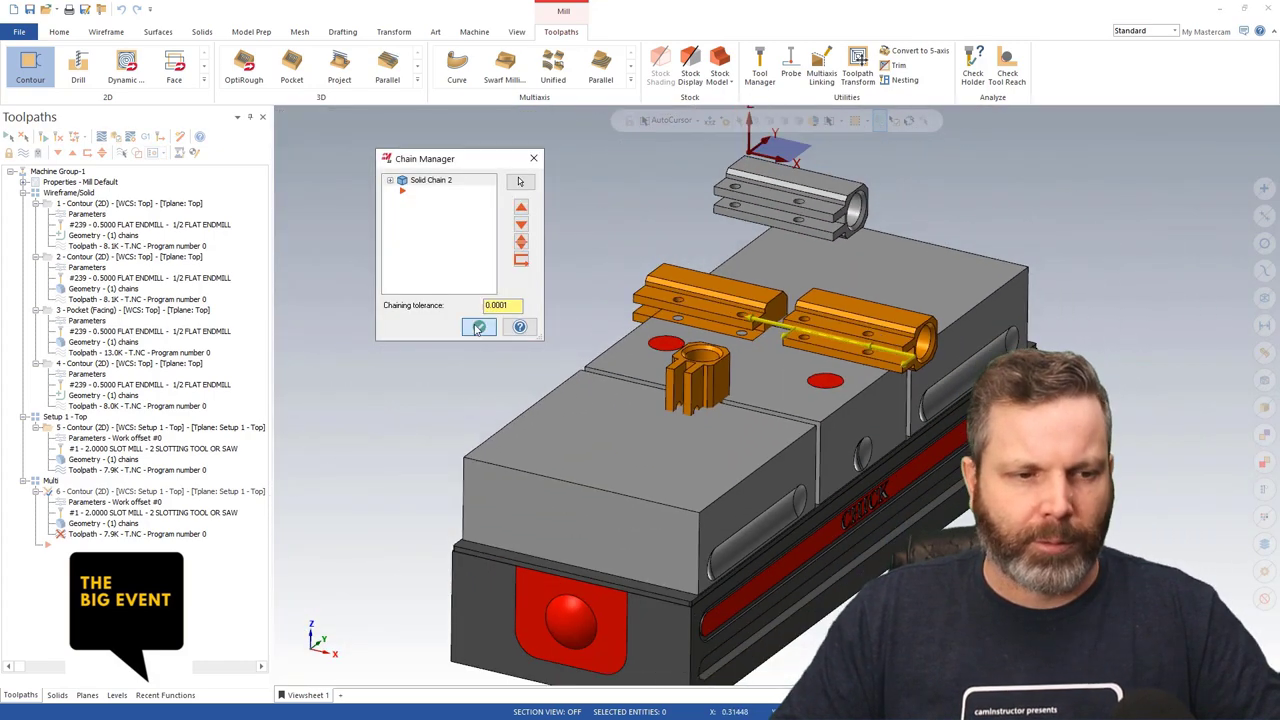
left_click(479, 326)
- Set the Multi contour's working coordinate system, tool plane and construction plane to Multi Op1
left_click(119, 505)
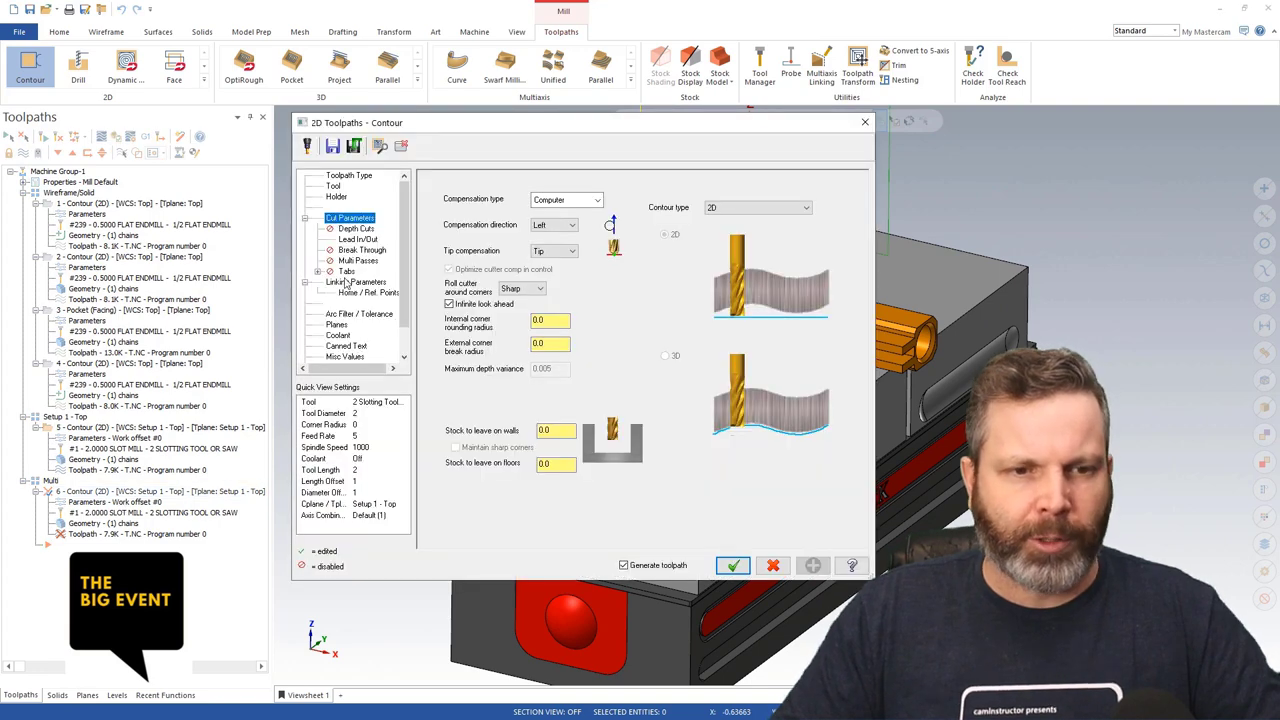
left_click(337, 325)
left_click(470, 371)
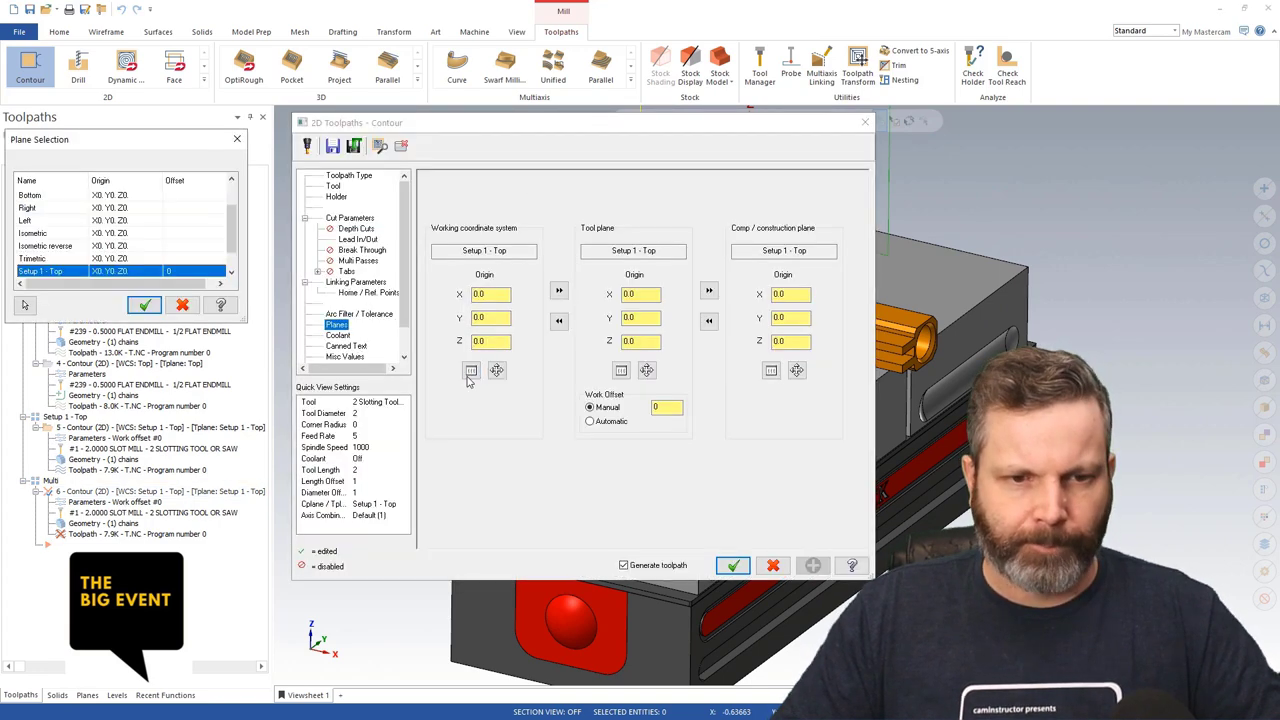
left_click_drag(146, 150, 938, 183)
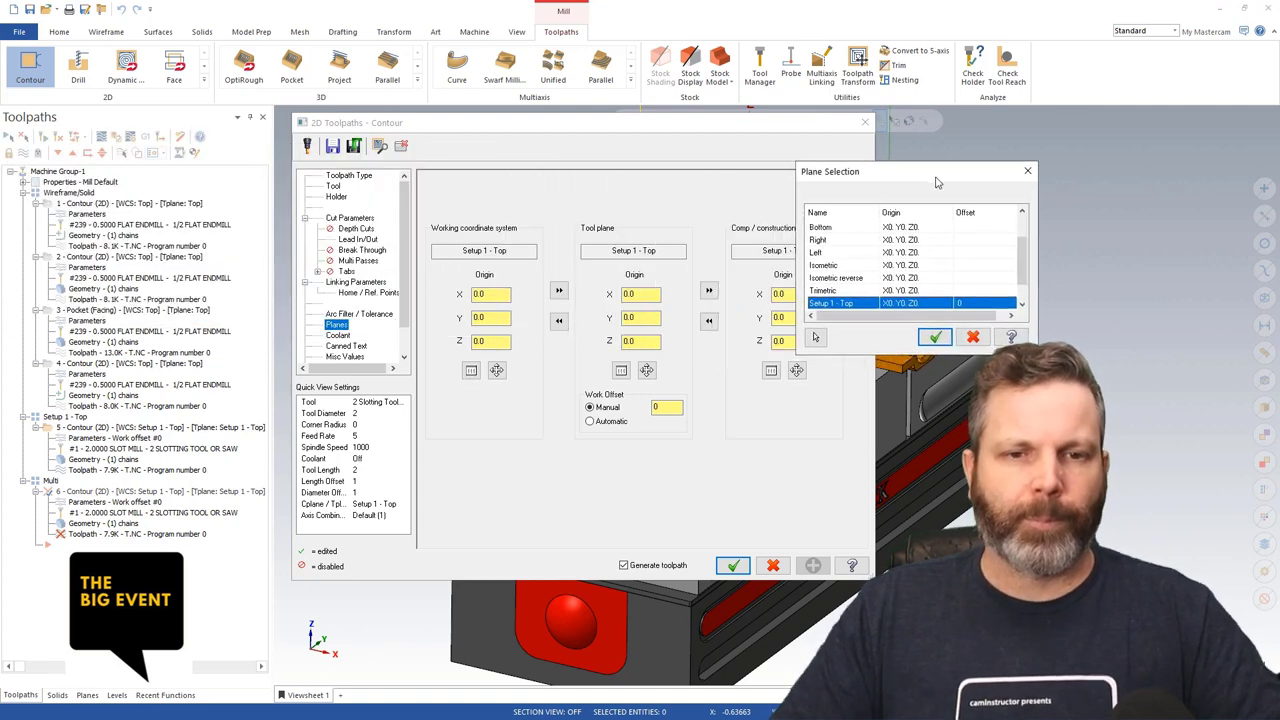
scroll(1018, 260, "down", 2)
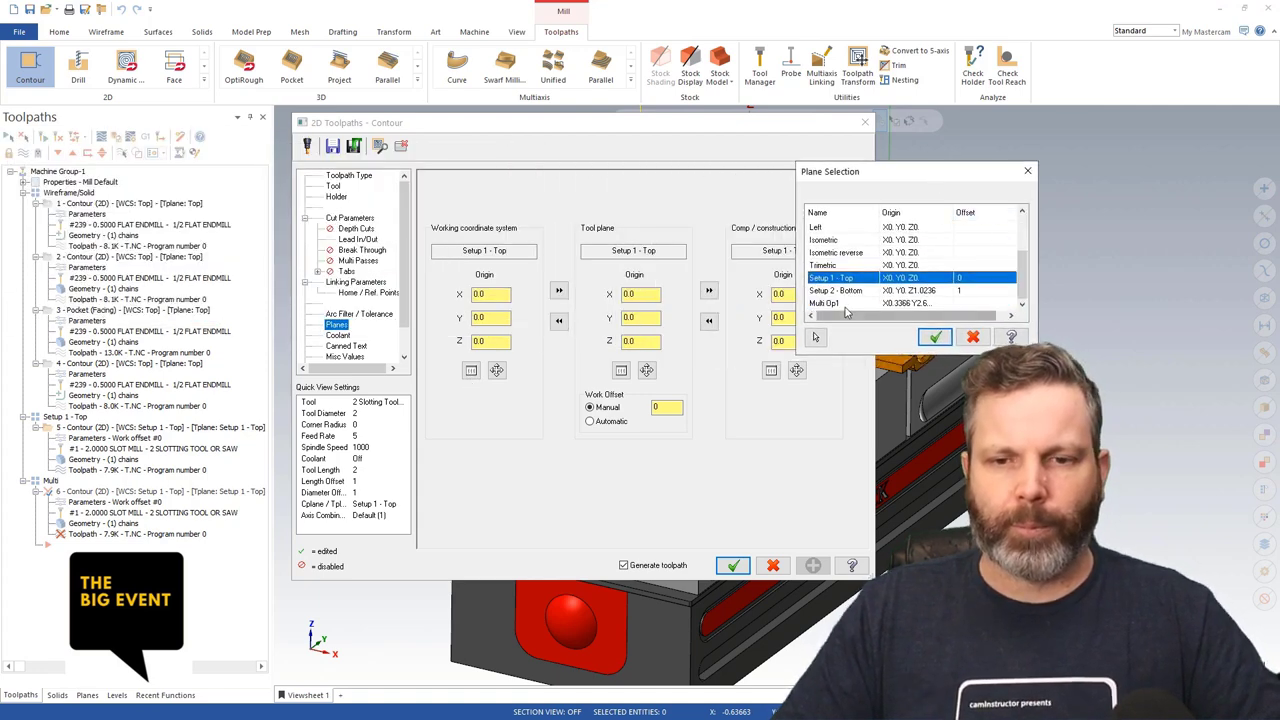
left_click(848, 303)
left_click(935, 338)
left_click(559, 290)
left_click(709, 290)
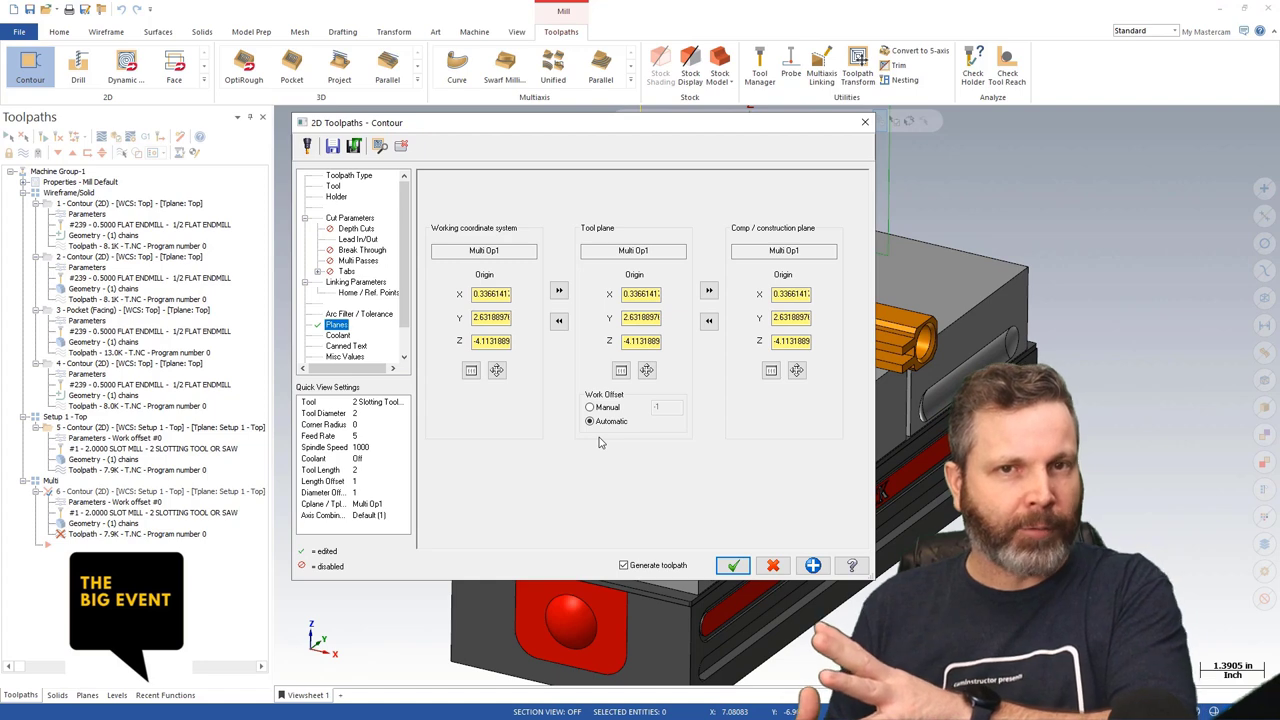
- Set the Multi contour's work offset manually to 0, update the plane with all operations using it, and generate the toolpath
left_click(590, 407)
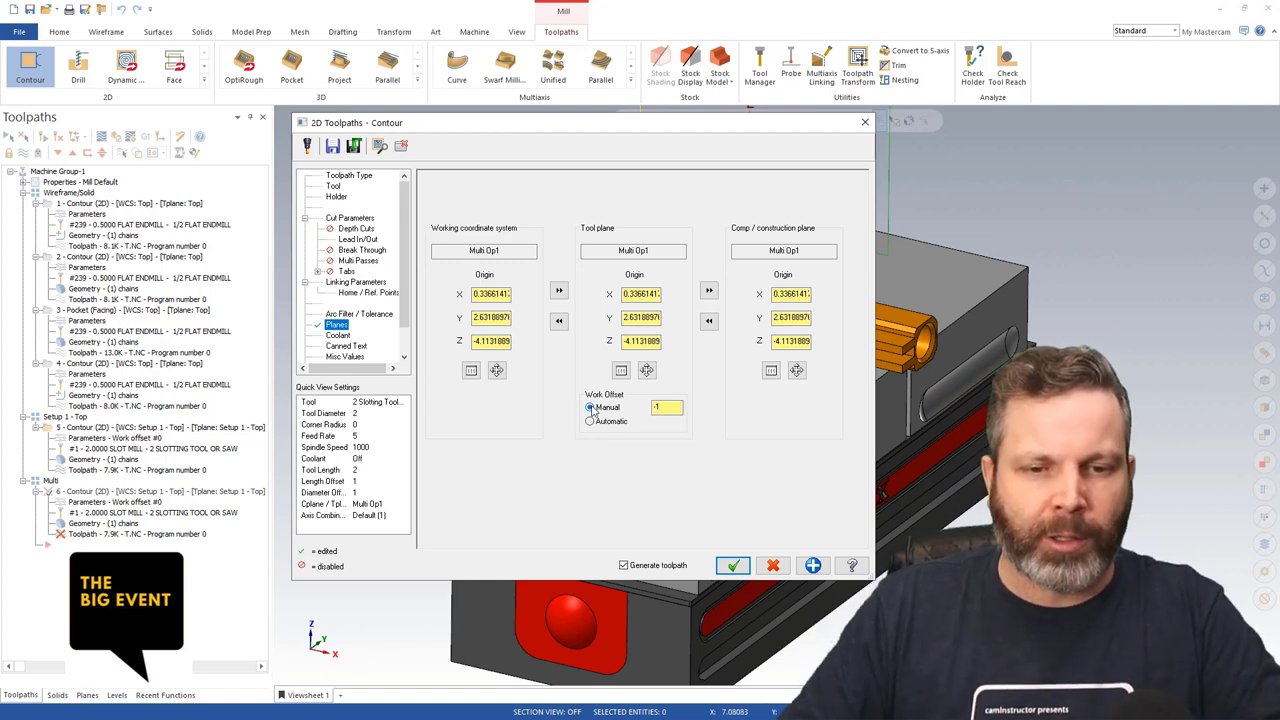
double_click(674, 404)
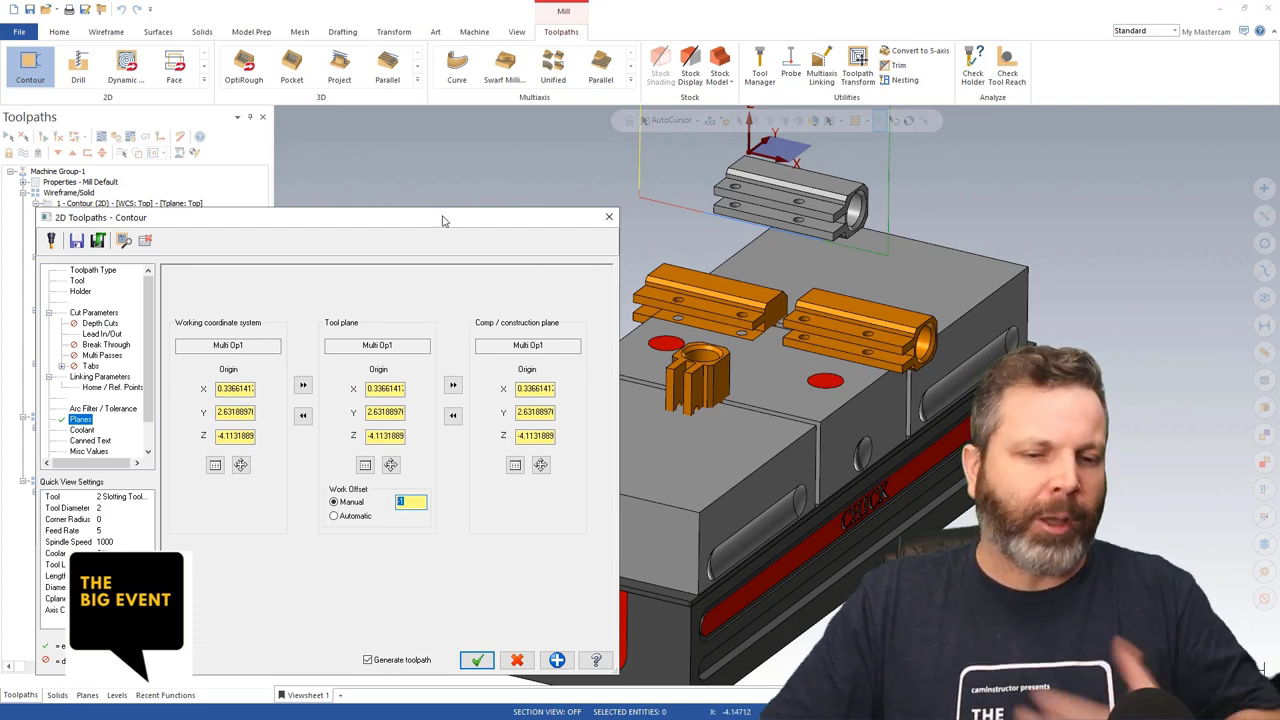
left_click_drag(444, 220, 497, 196)
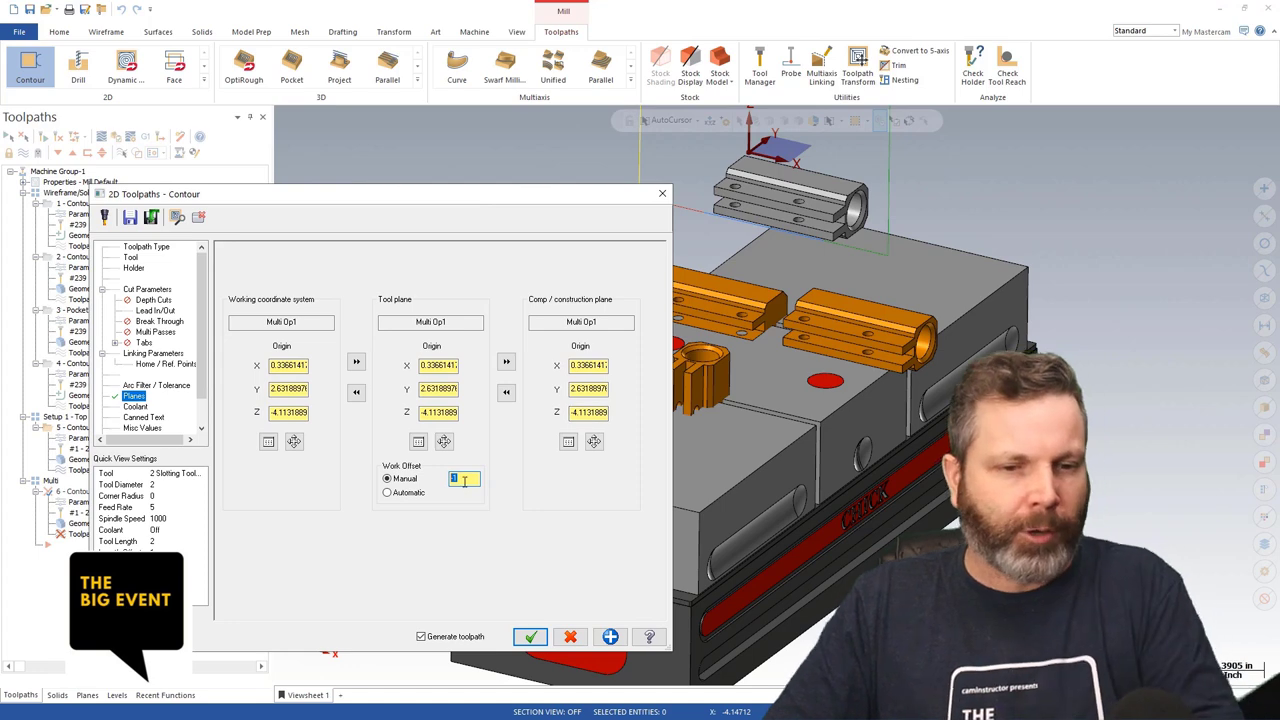
left_click(531, 637)
left_click_drag(191, 141, 559, 123)
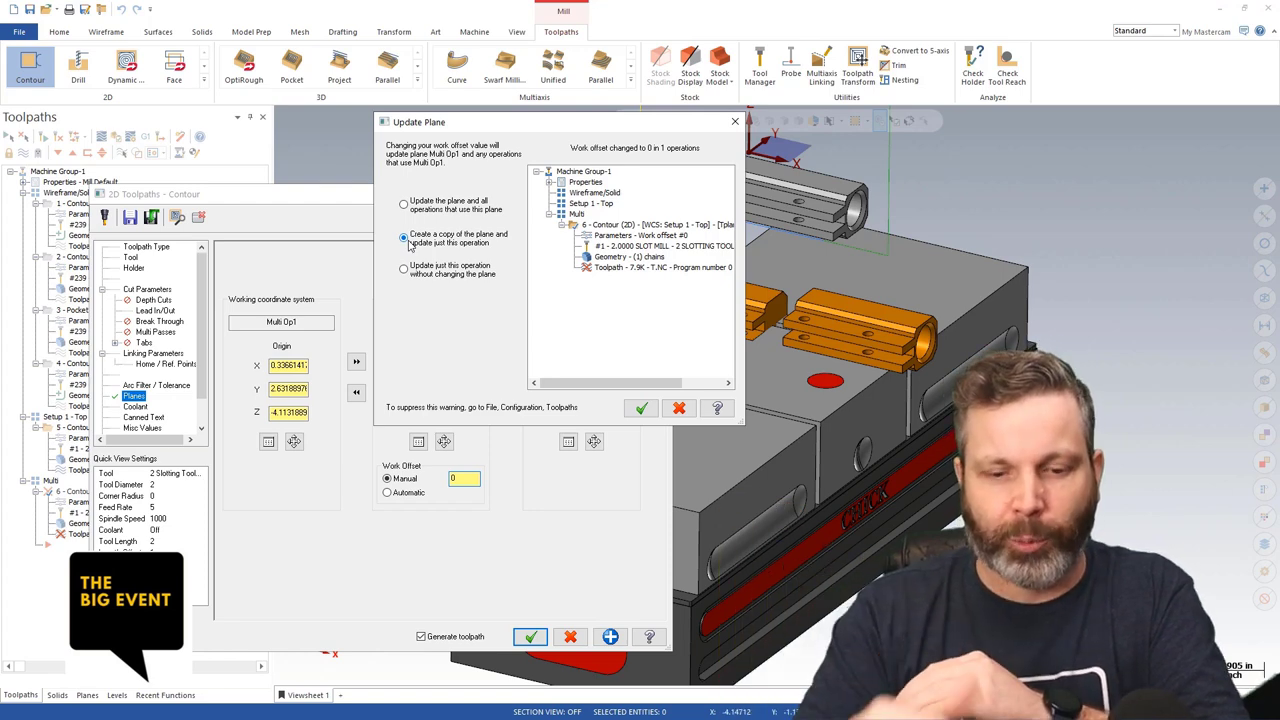
left_click(418, 270)
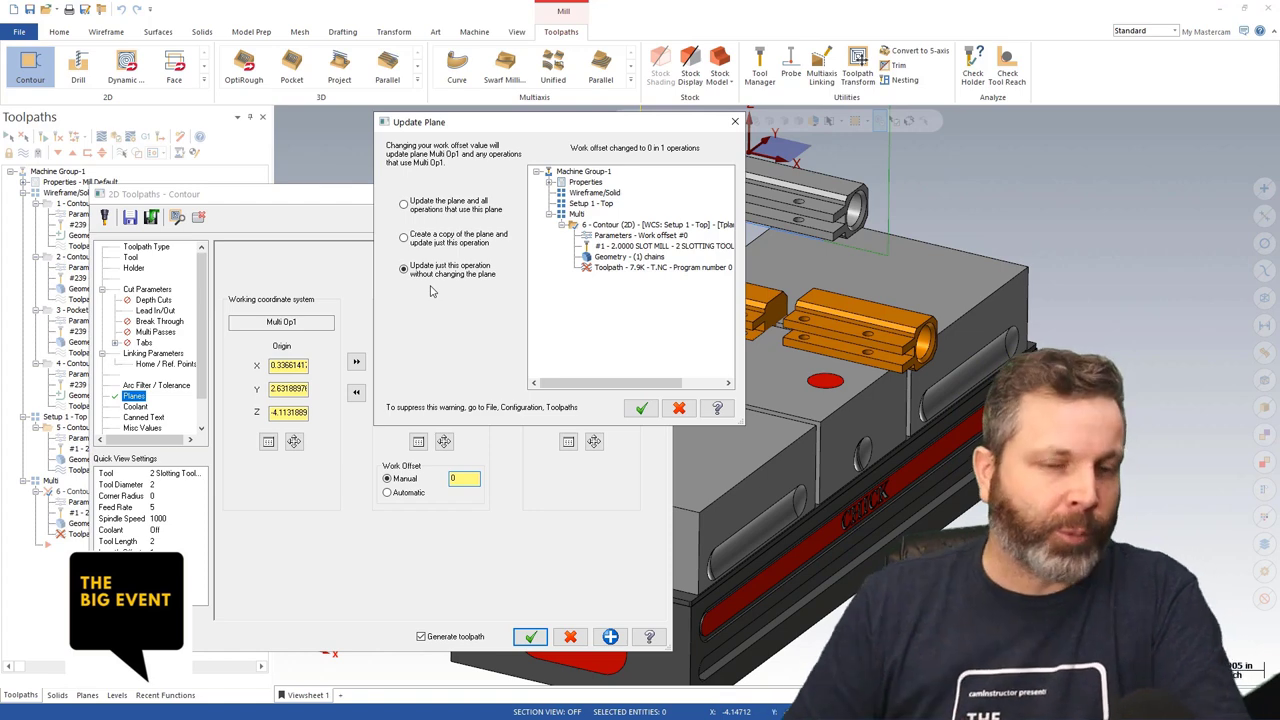
left_click(436, 213)
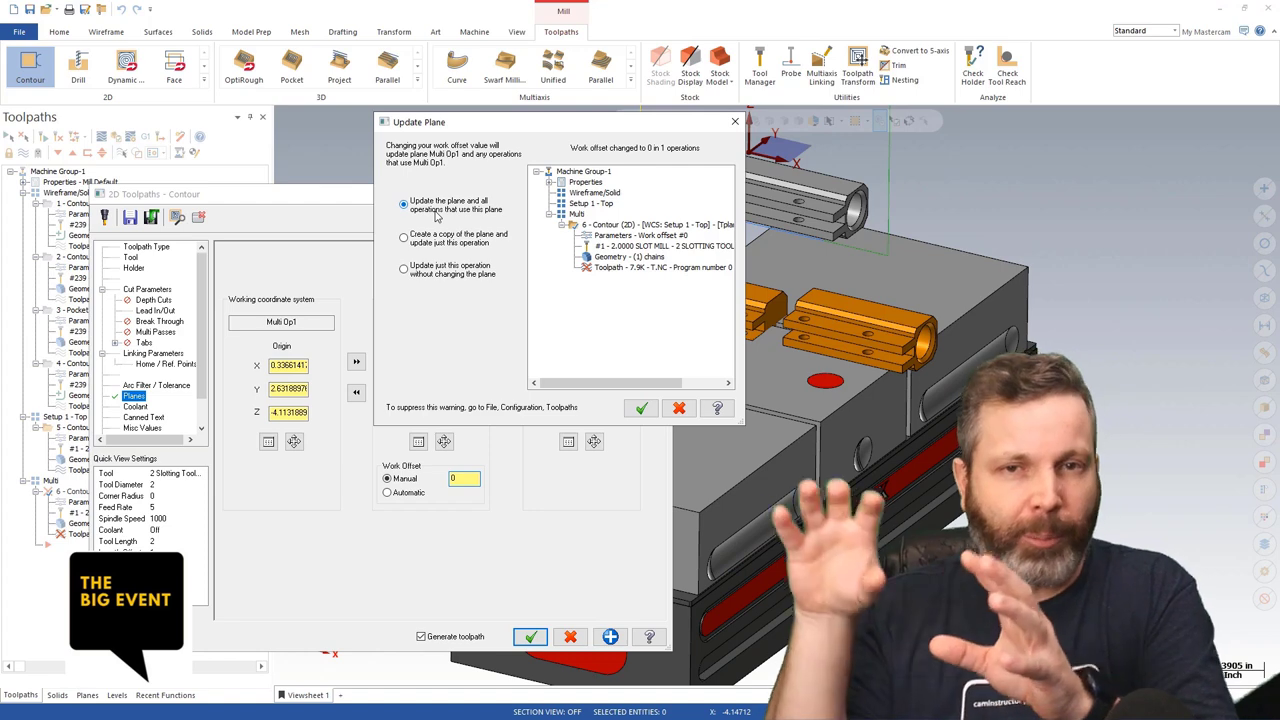
left_click(642, 409)
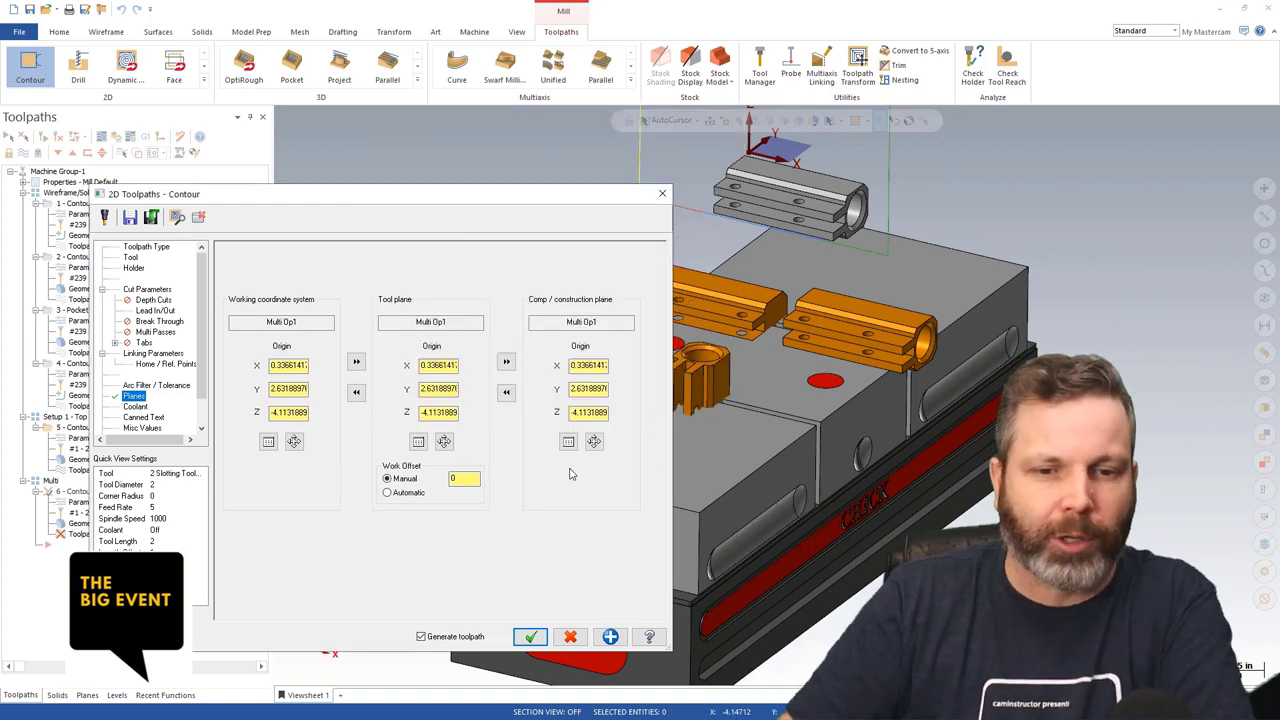
left_click(528, 636)
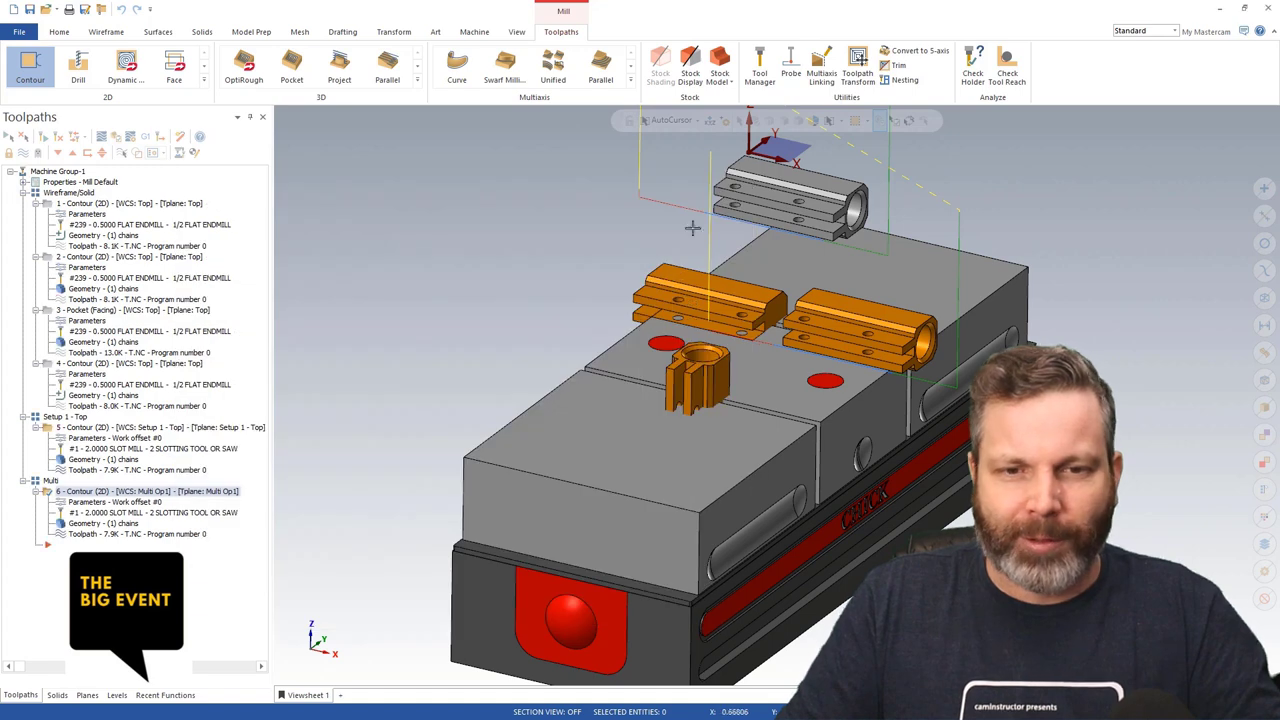
- Backplot the Multi contour, make level 4 Chick 1540 the main level and hide the Single part level
left_click(194, 146)
left_click(116, 695)
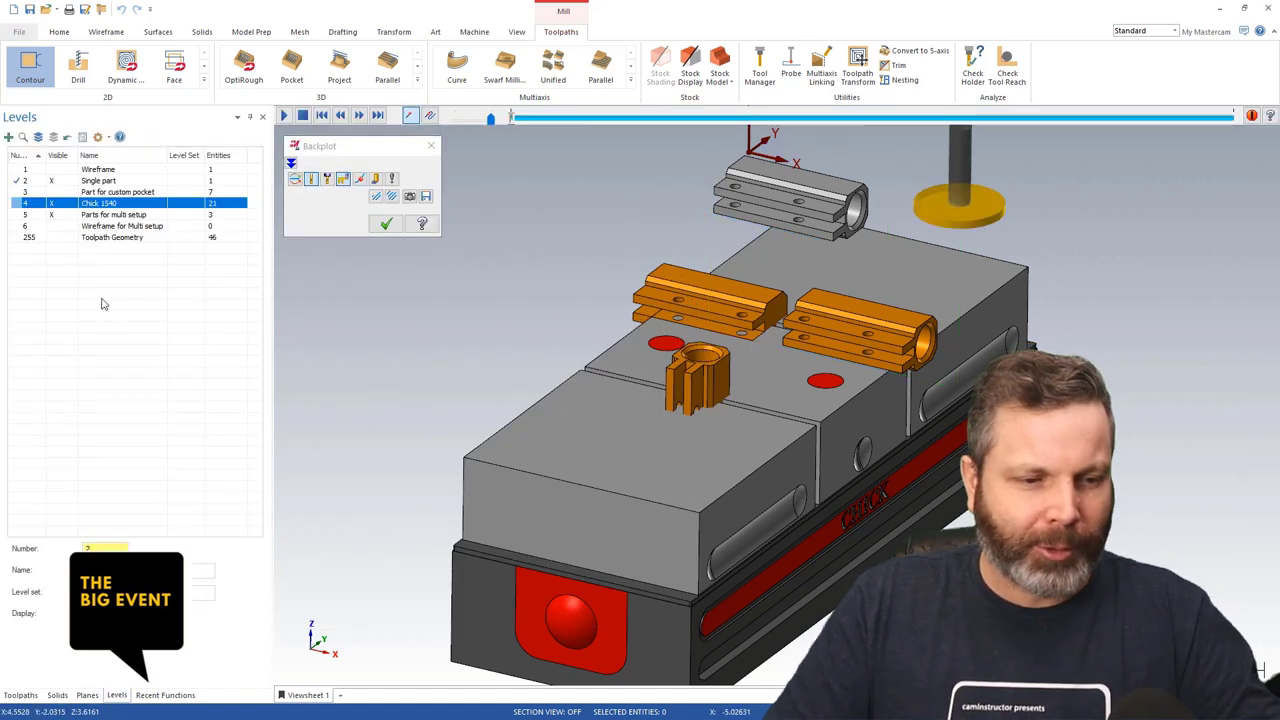
left_click(21, 203)
left_click(57, 182)
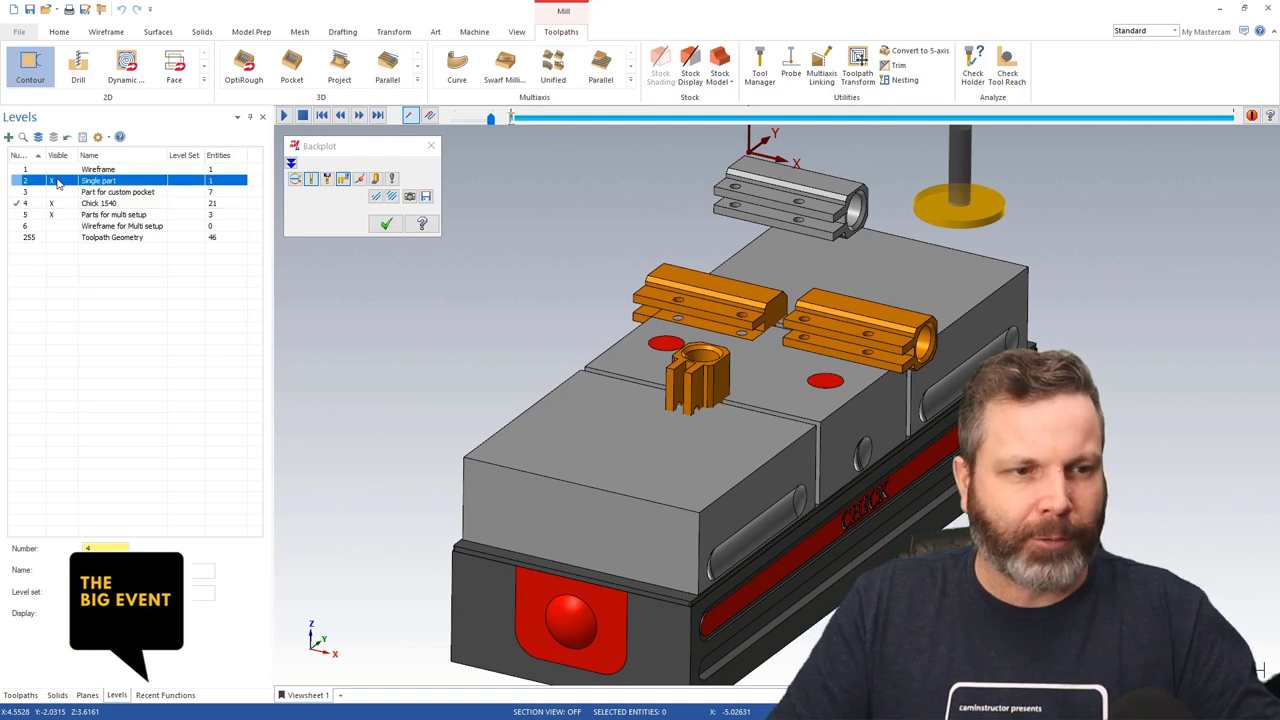
left_click(55, 181)
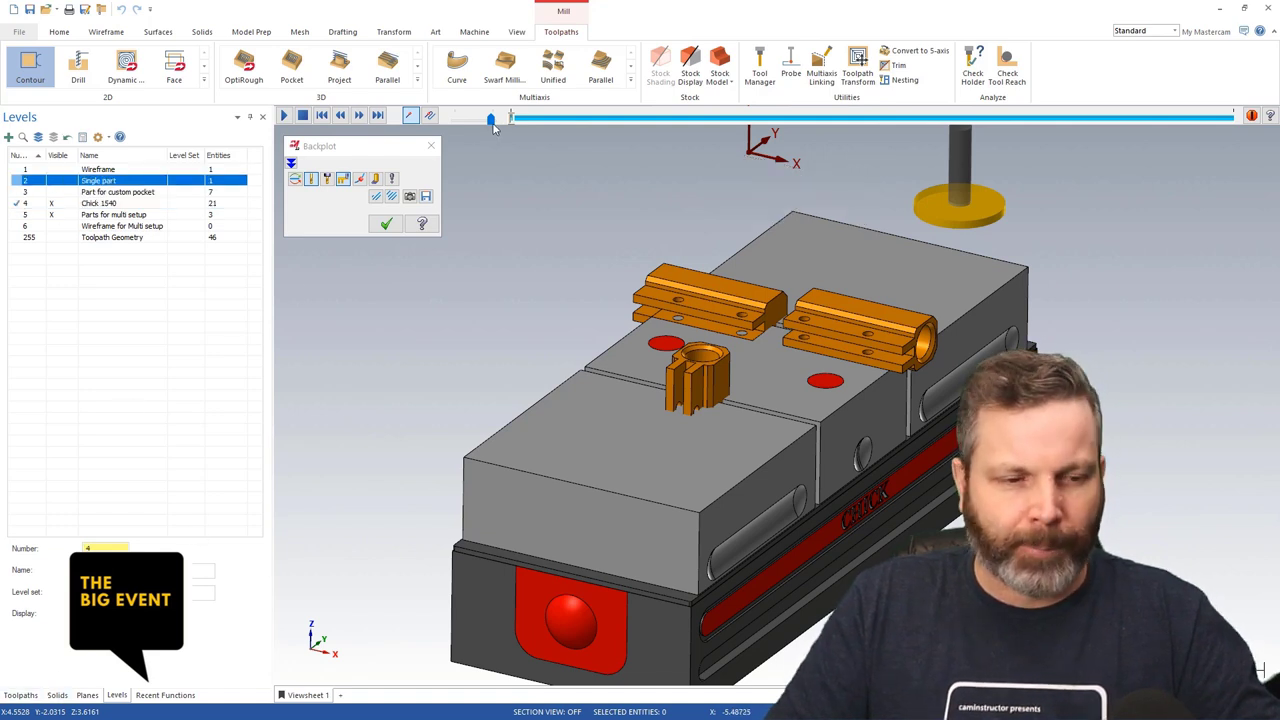
- Scrub through the backplot to check the slotting tool's clearance to the neighbouring horizontal orange part, then close the backplot
left_click(524, 126)
left_click_drag(582, 118, 866, 120)
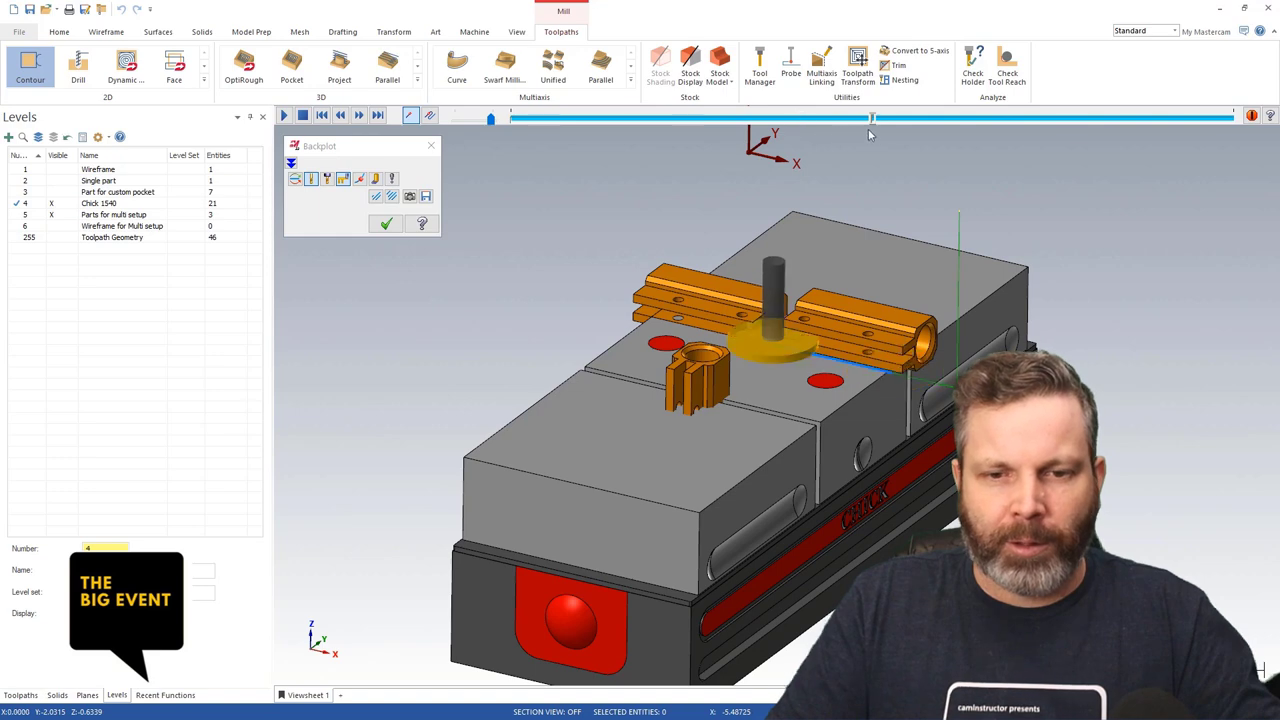
scroll(757, 295, "up", 2)
scroll(757, 295, "up", 8)
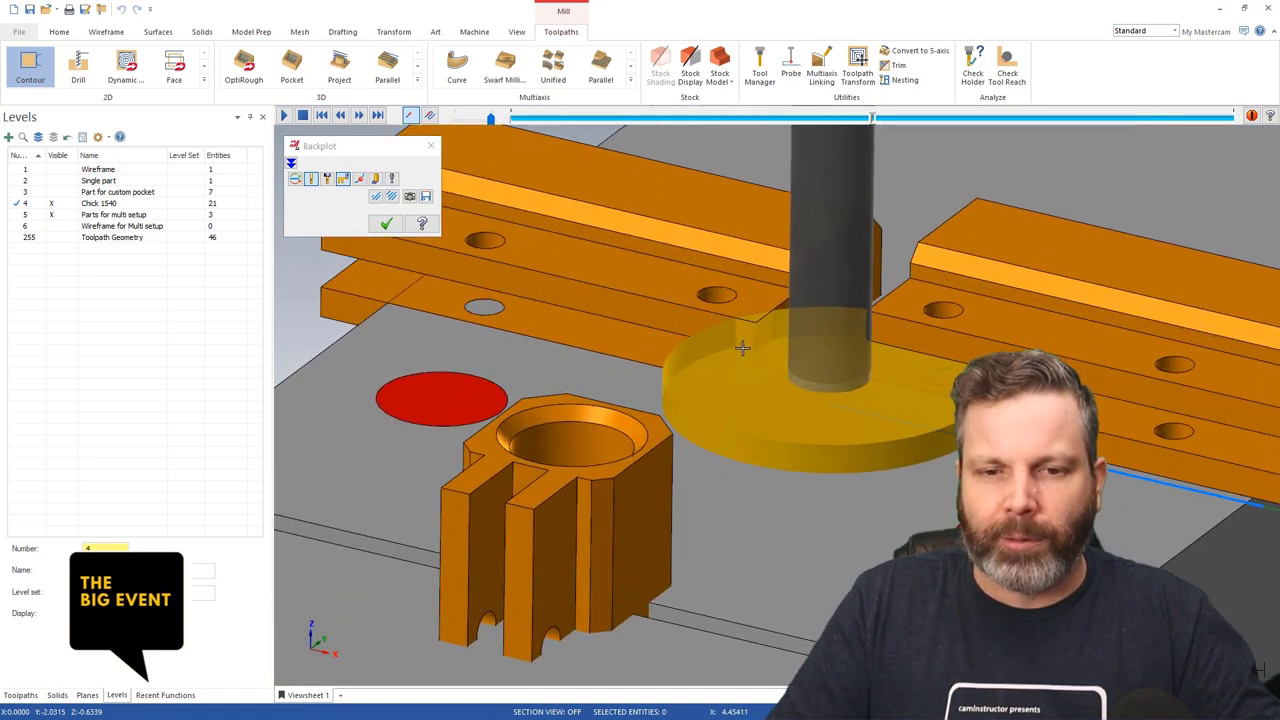
middle_click_drag(758, 353, 860, 366)
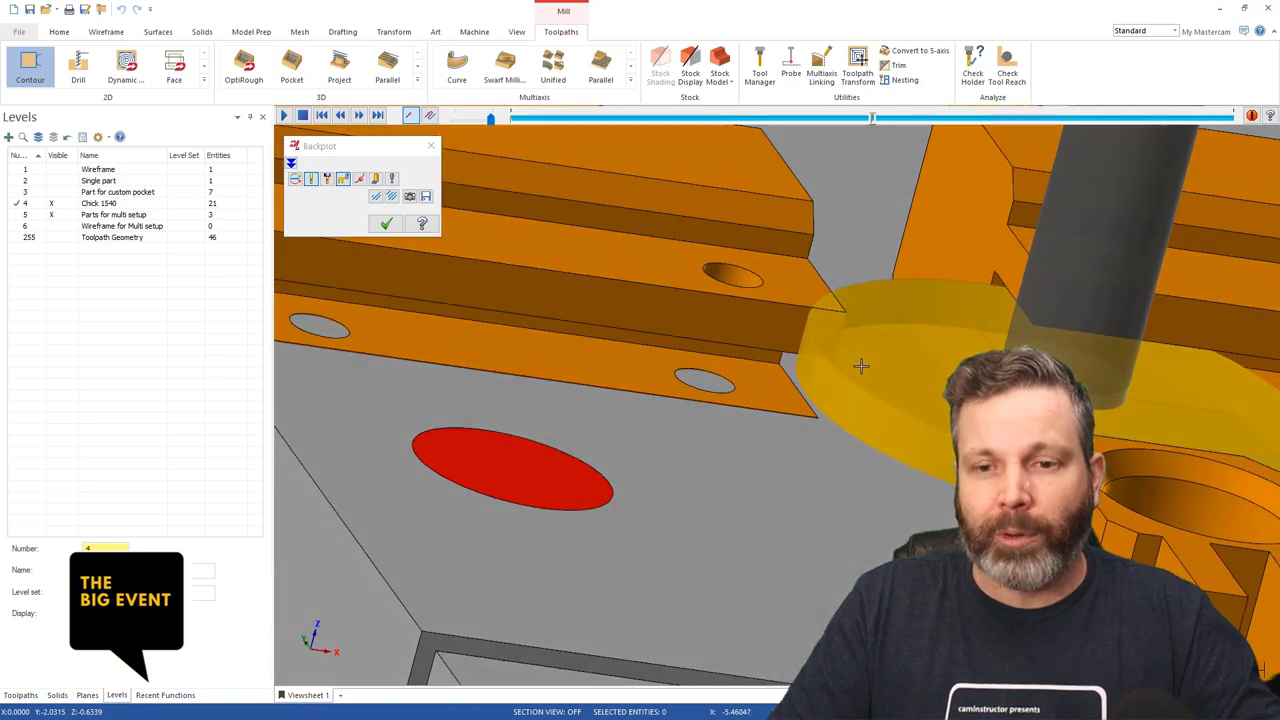
middle_click_drag(631, 354, 631, 354)
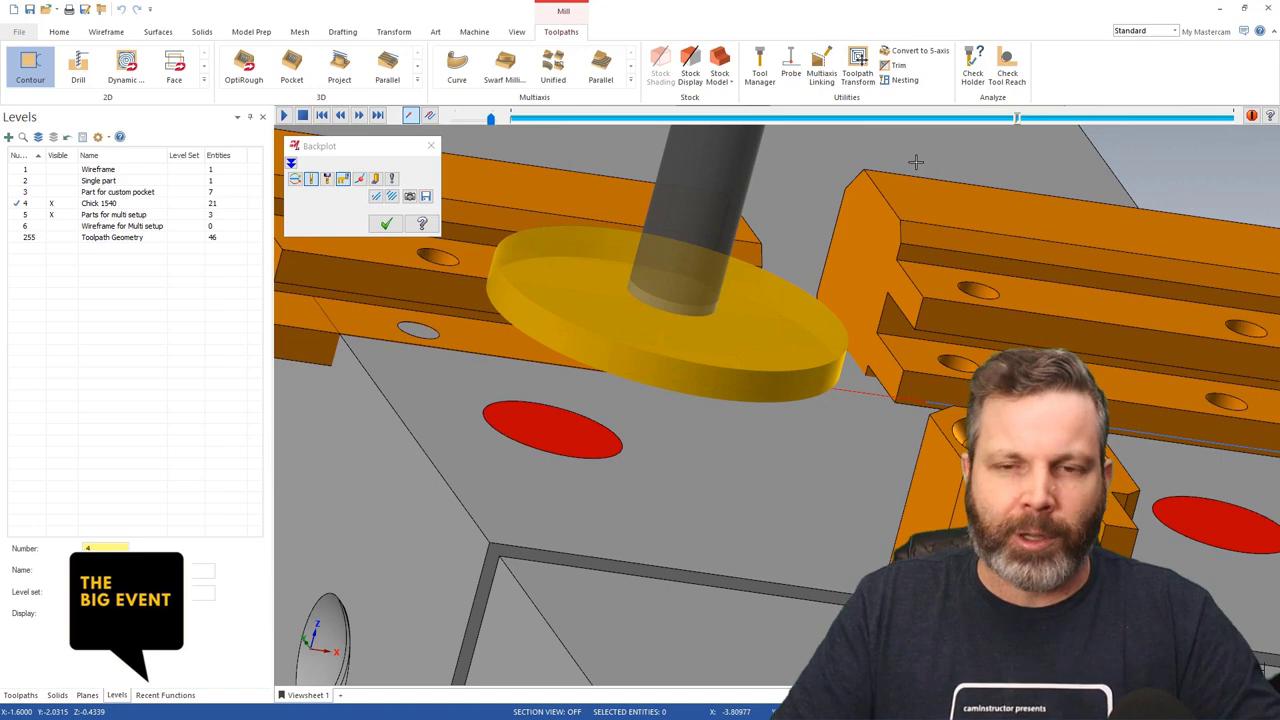
left_click_drag(1016, 118, 800, 120)
middle_click_drag(778, 292, 663, 383)
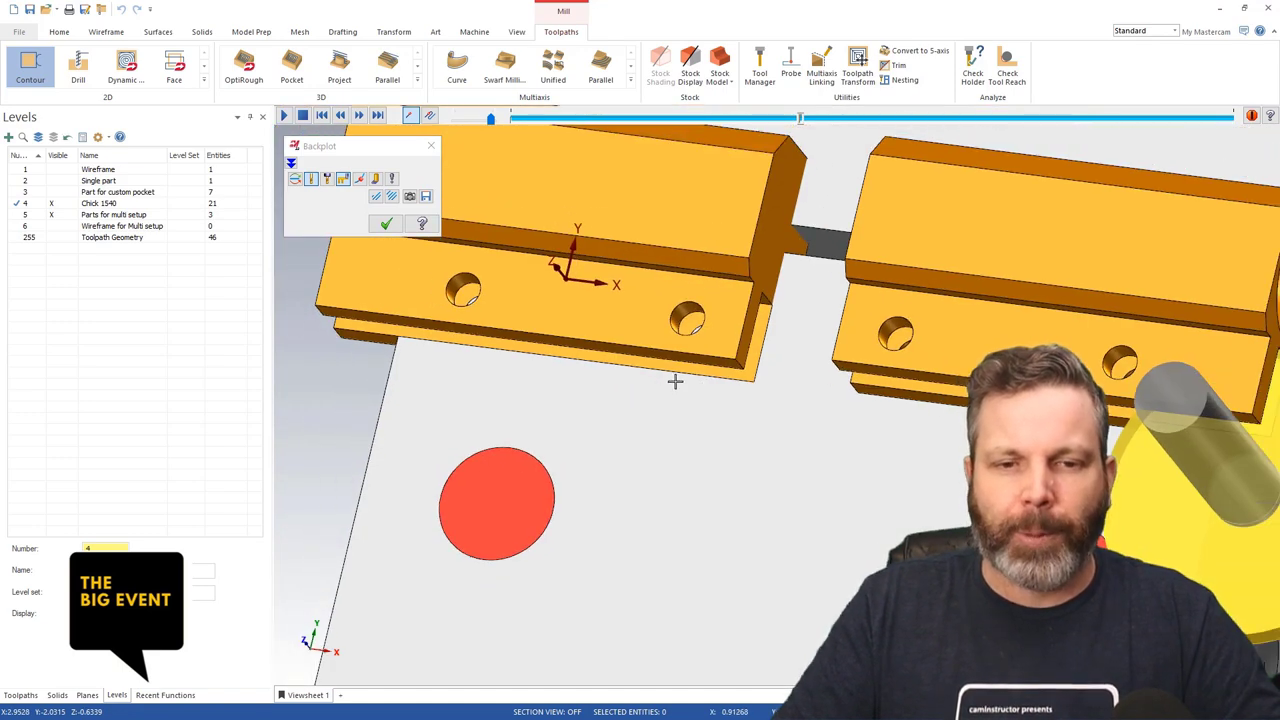
left_click(431, 146)
- Examine the spacing between the two horizontal orange parts and the contour toolpaths from several angles
middle_click_drag(451, 180, 600, 316)
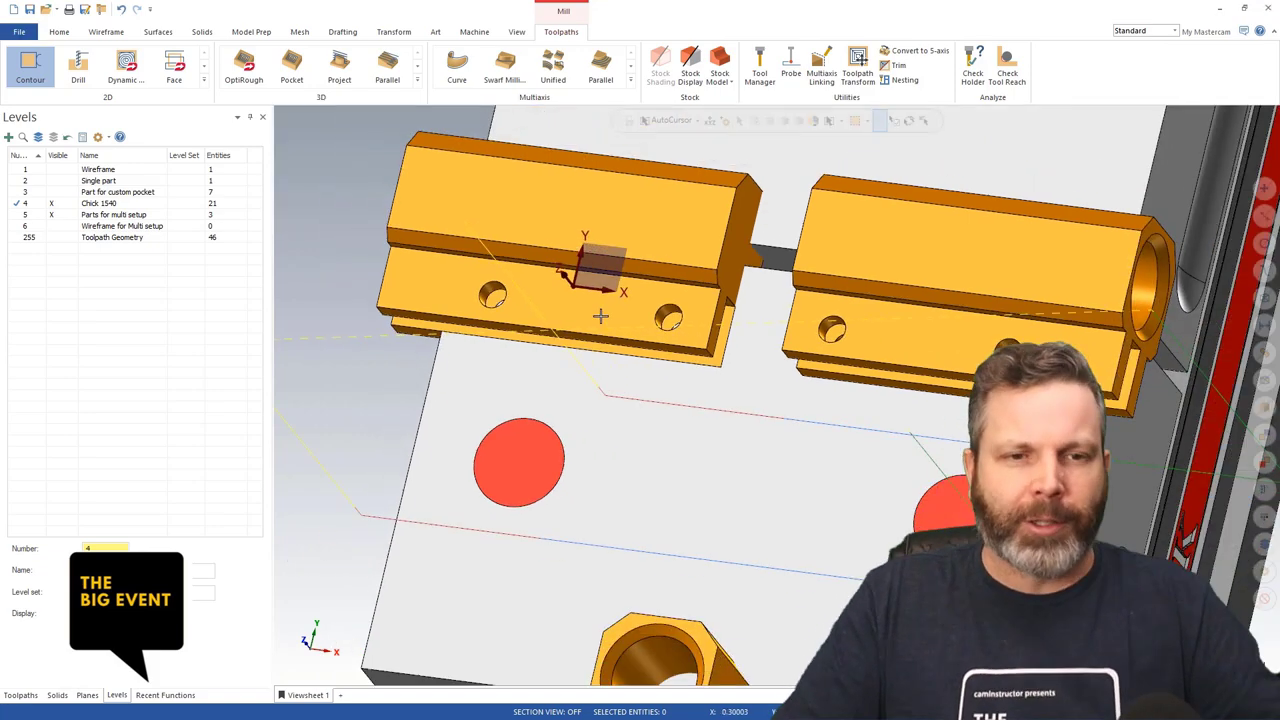
key("alt+7")
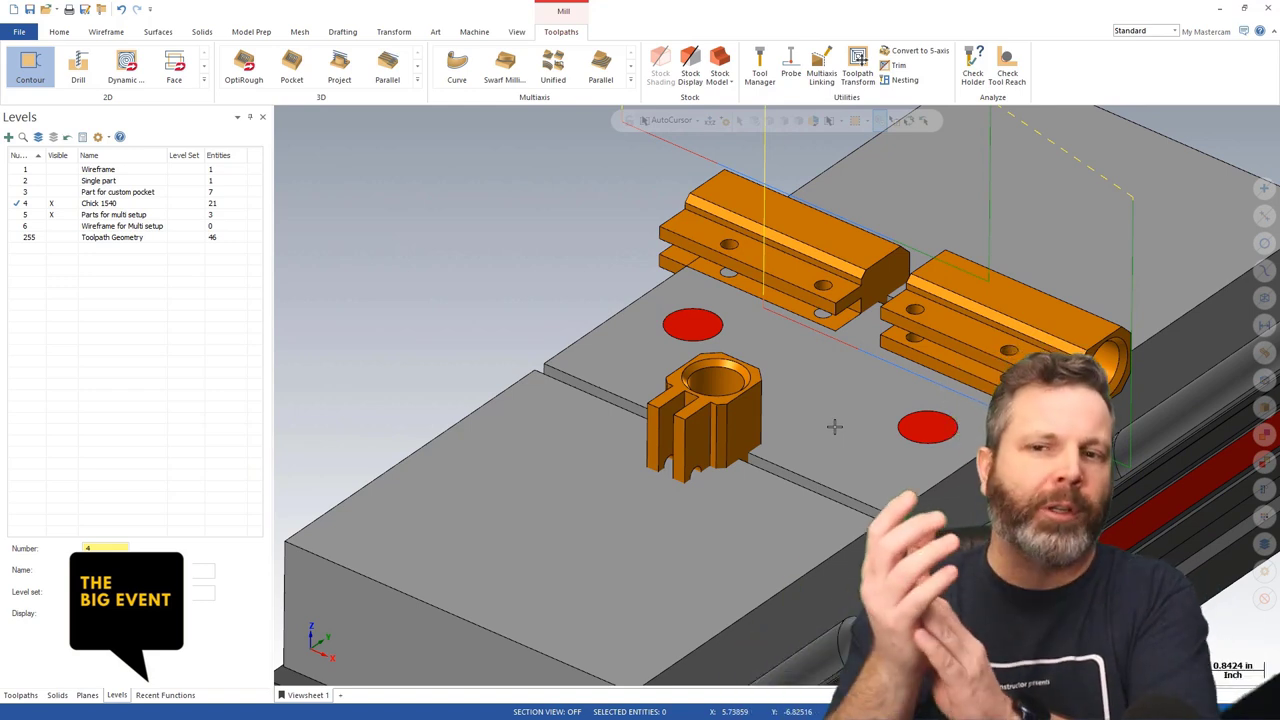
middle_click_drag(835, 427, 620, 294)
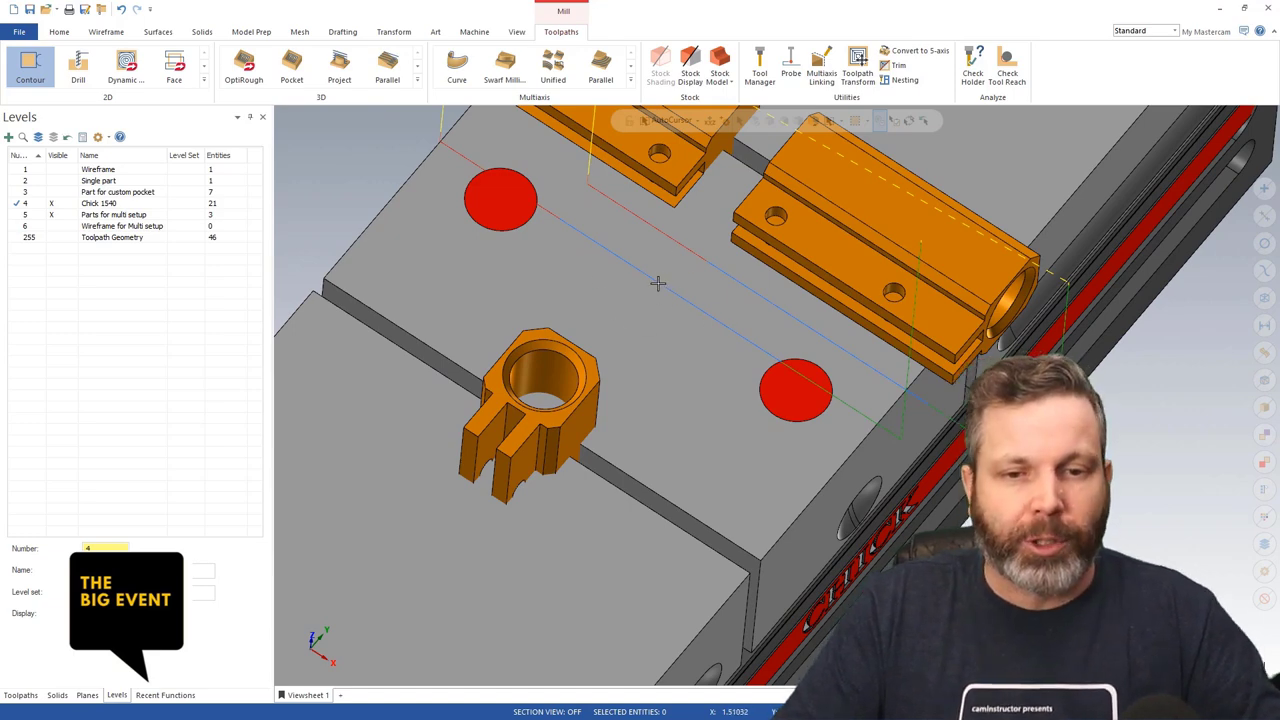
middle_click_drag(651, 309, 757, 423)
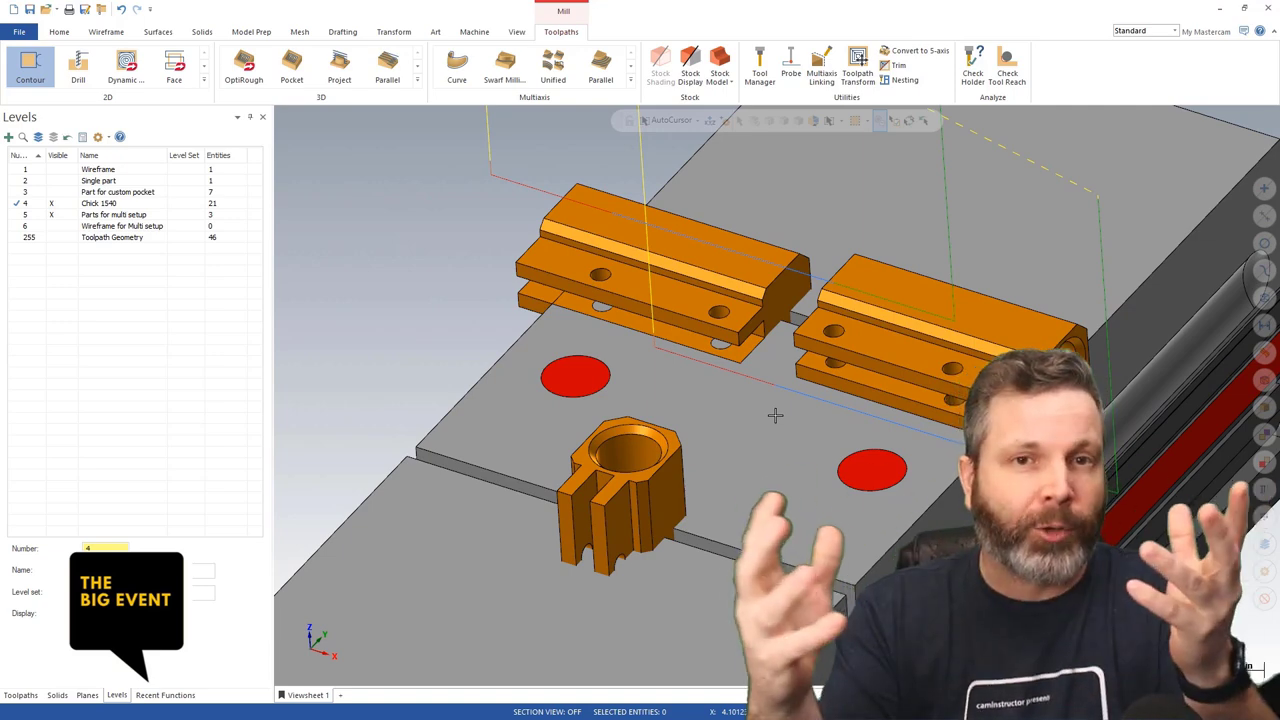
scroll(765, 418, "down", 2)
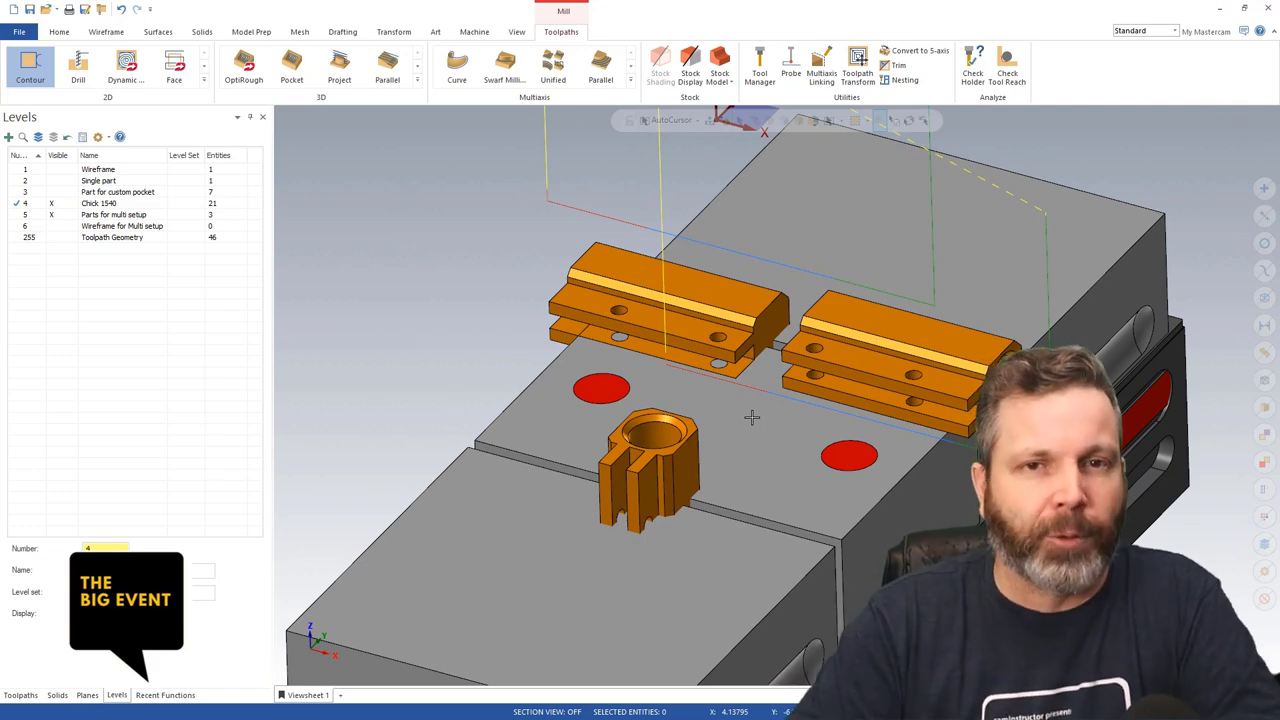
mouse_move(752, 418)
middle_mouse_down()
mouse_move(743, 434)
mouse_move(775, 410)
middle_mouse_up()
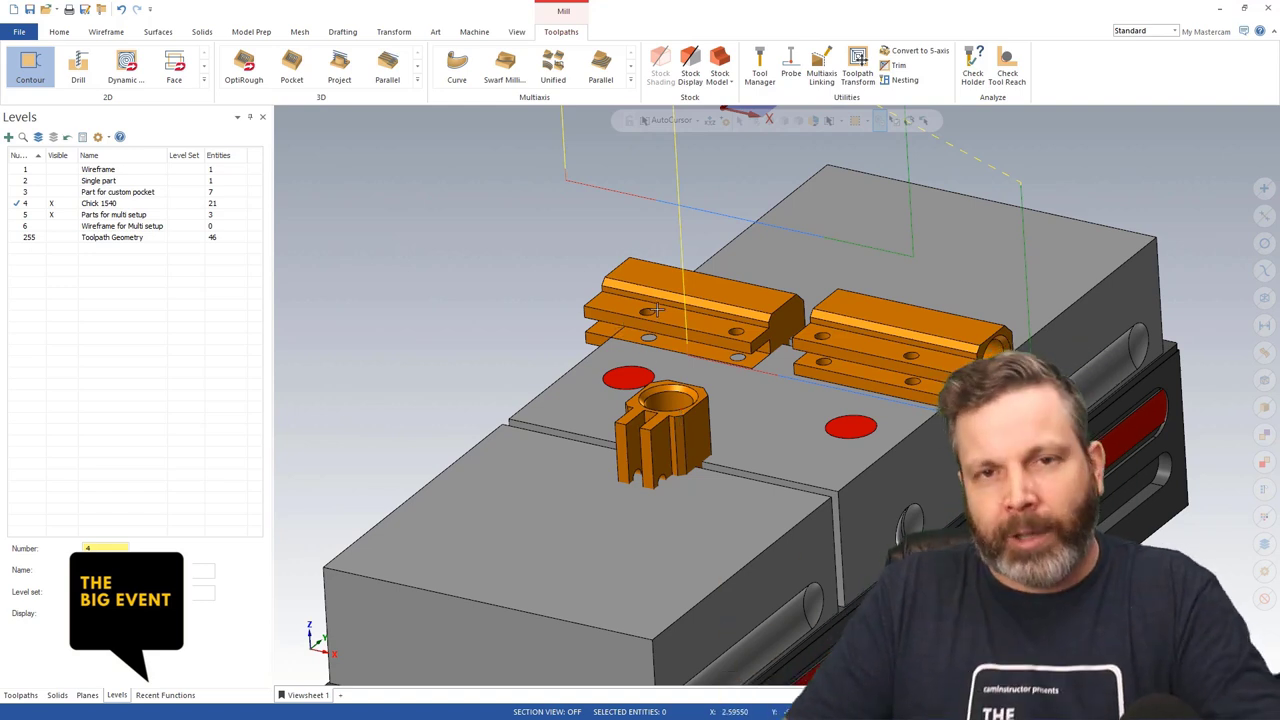
scroll(816, 232, "up", 3)
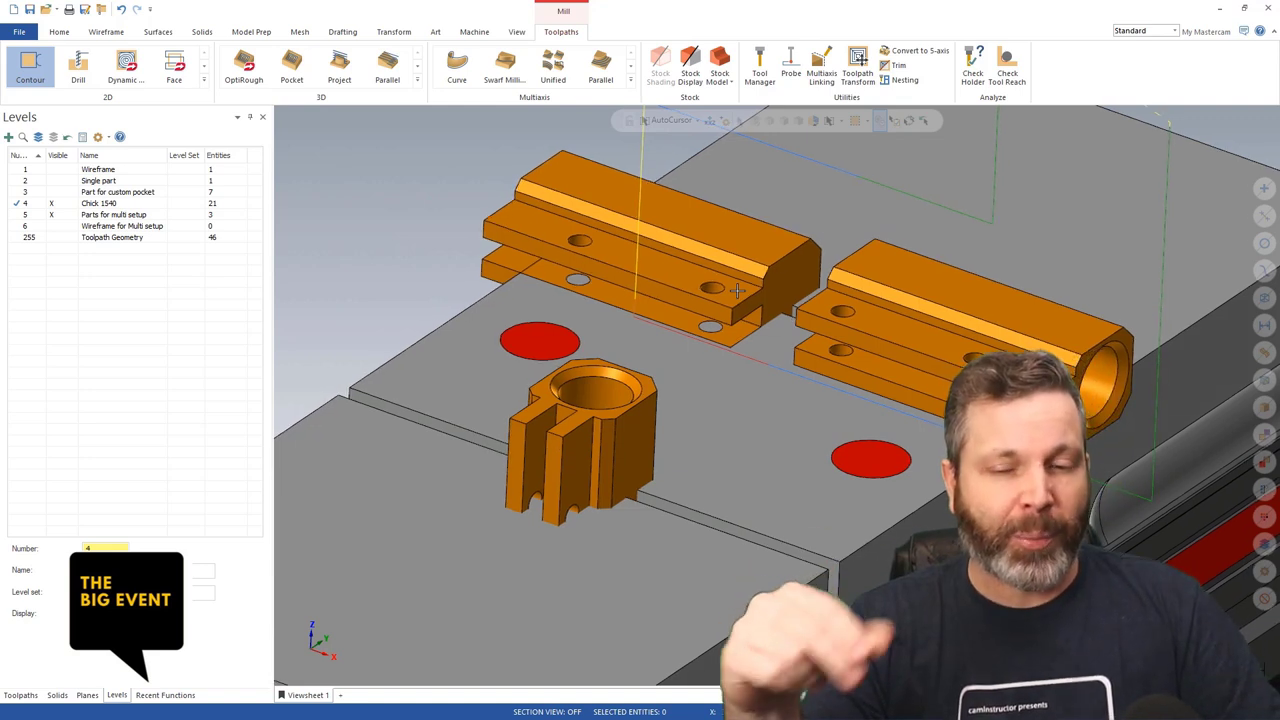
key("alt+7")
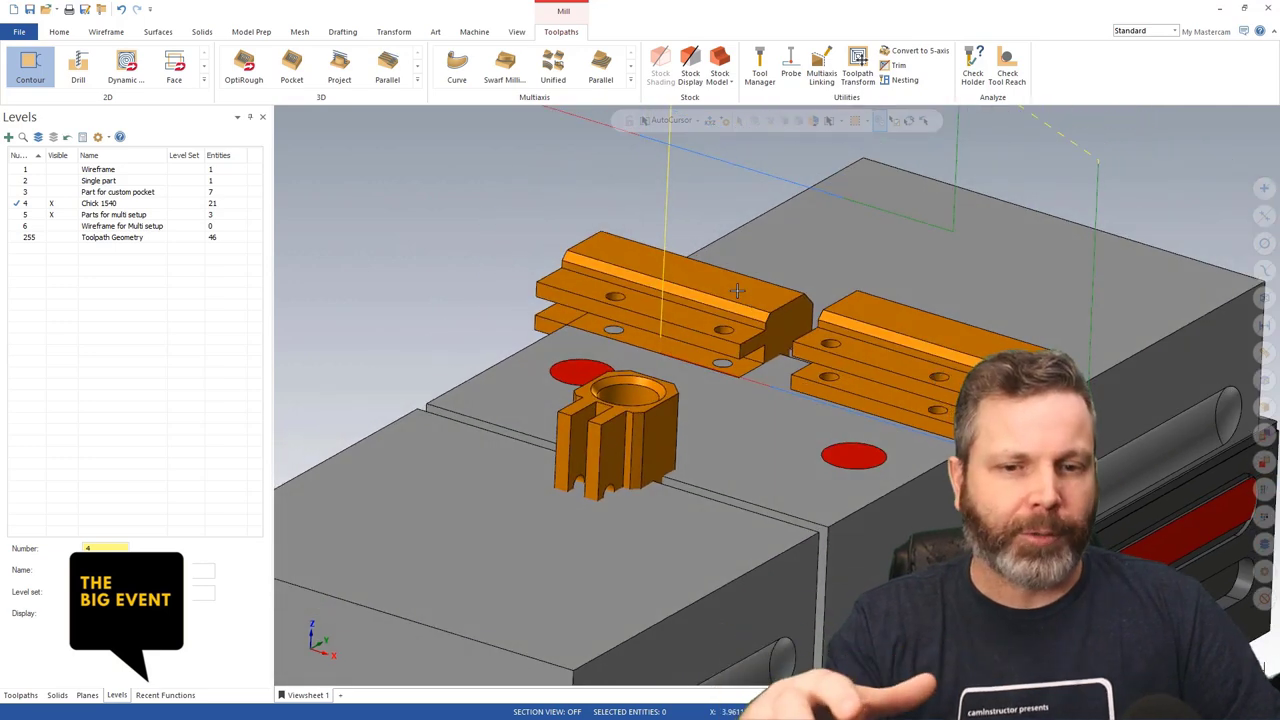
middle_click_drag(737, 290, 604, 224)
scroll(604, 224, "up", 3)
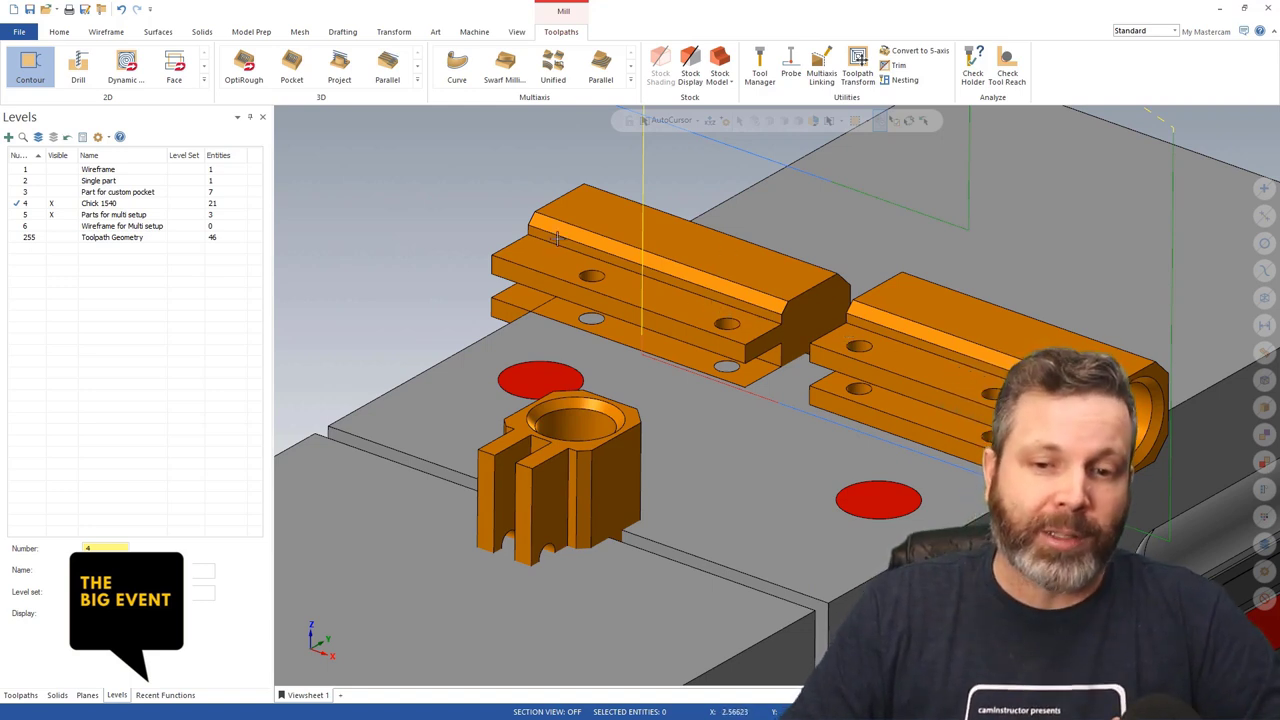
left_click(22, 694)
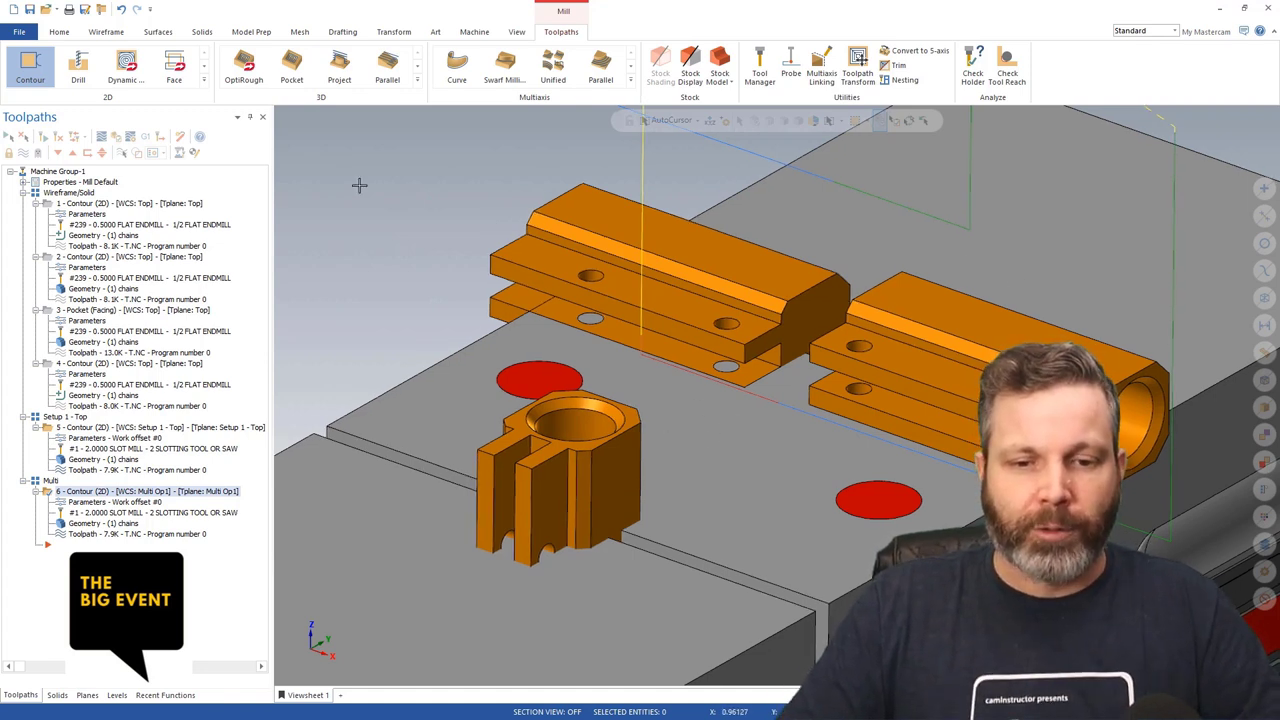
scroll(342, 170, "up", 1)
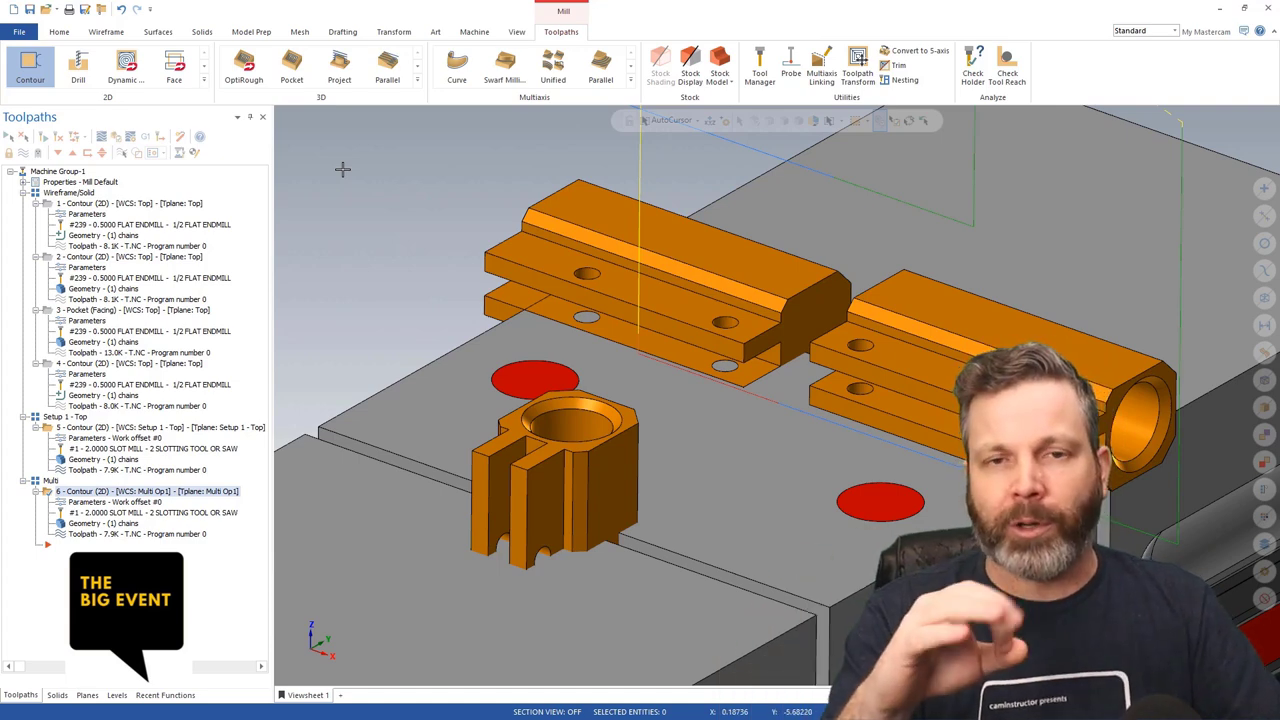
scroll(342, 170, "up", 2)
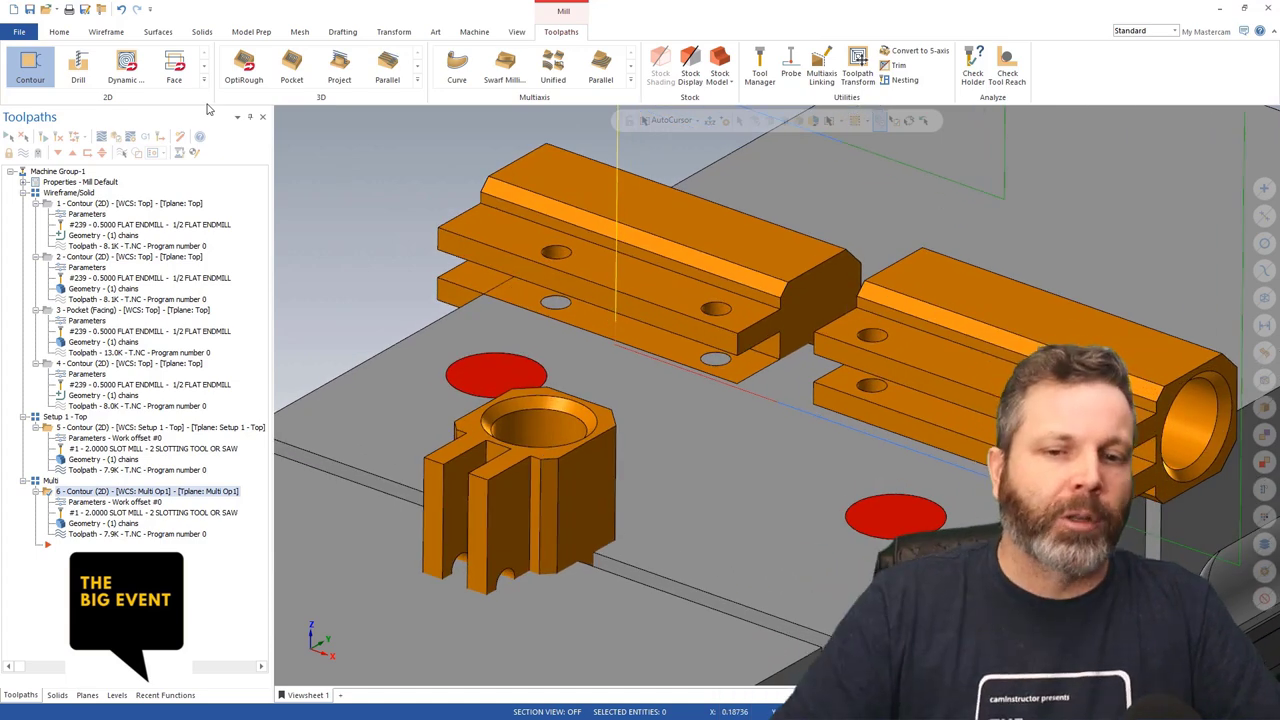
- Make level 6 Wireframe for Multi setup the main level and set the wireframe color to magenta
left_click(105, 31)
left_click(117, 694)
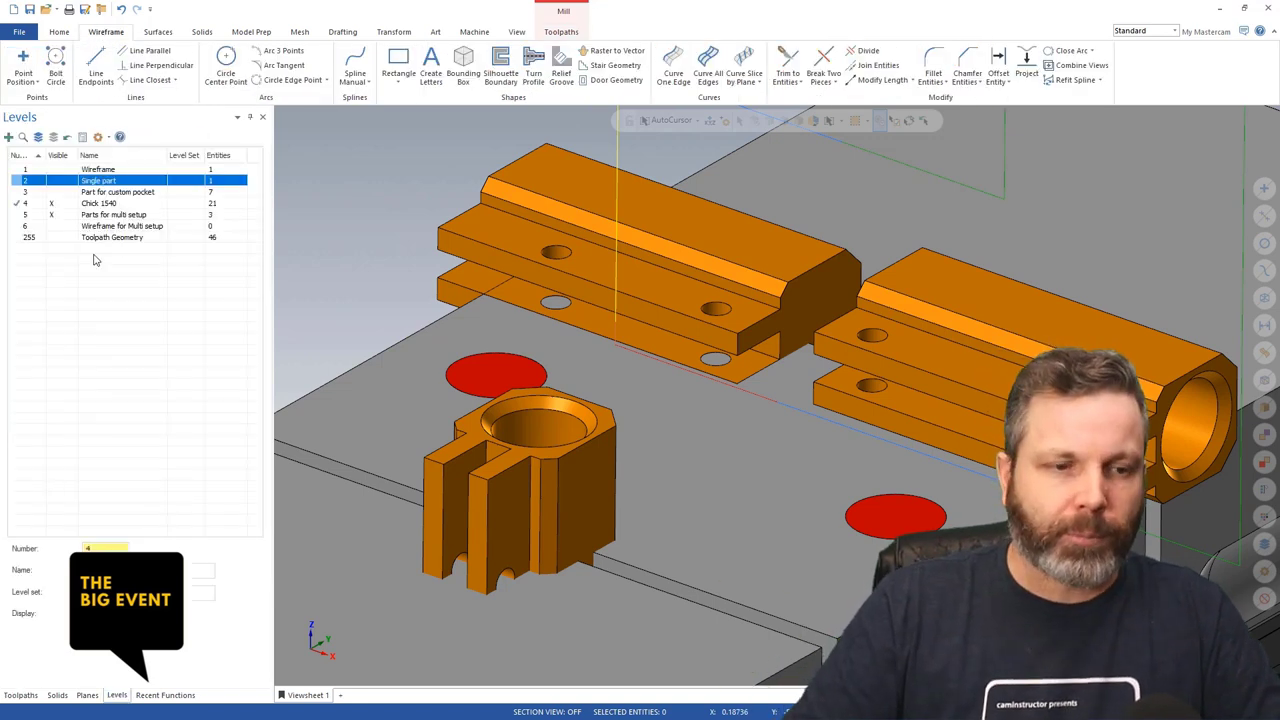
left_click(54, 228)
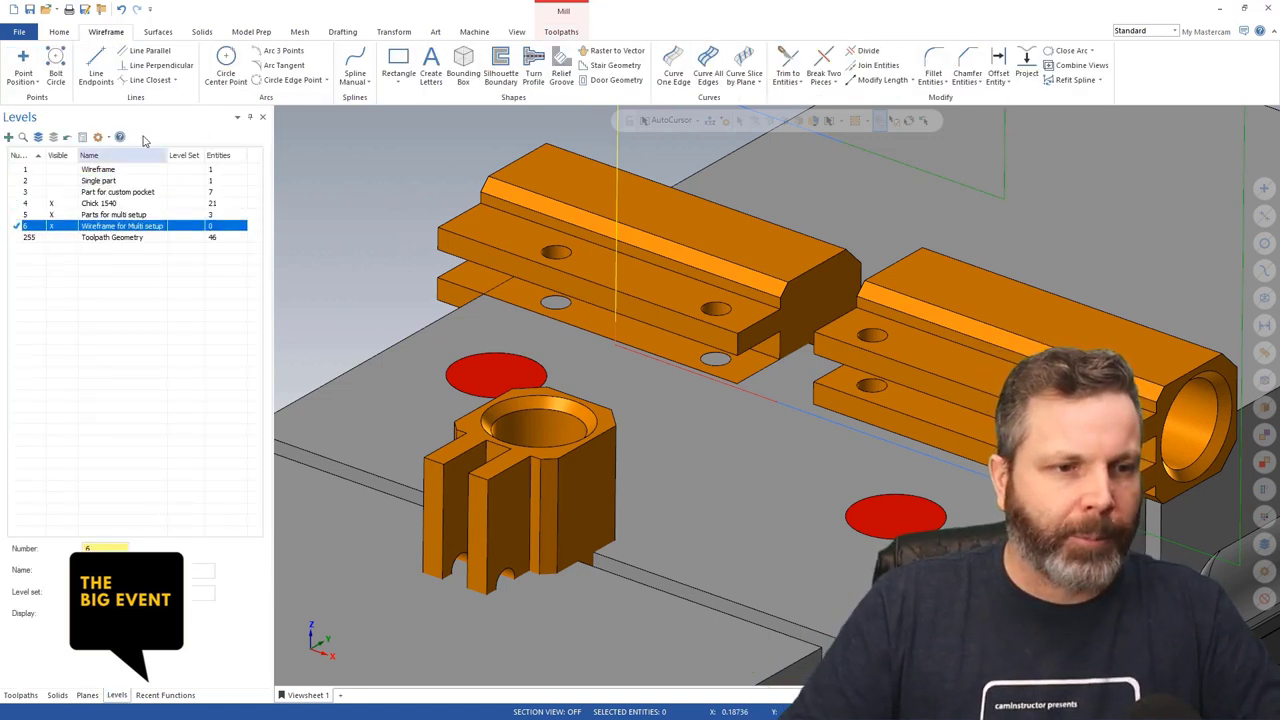
left_click(96, 65)
left_click(59, 31)
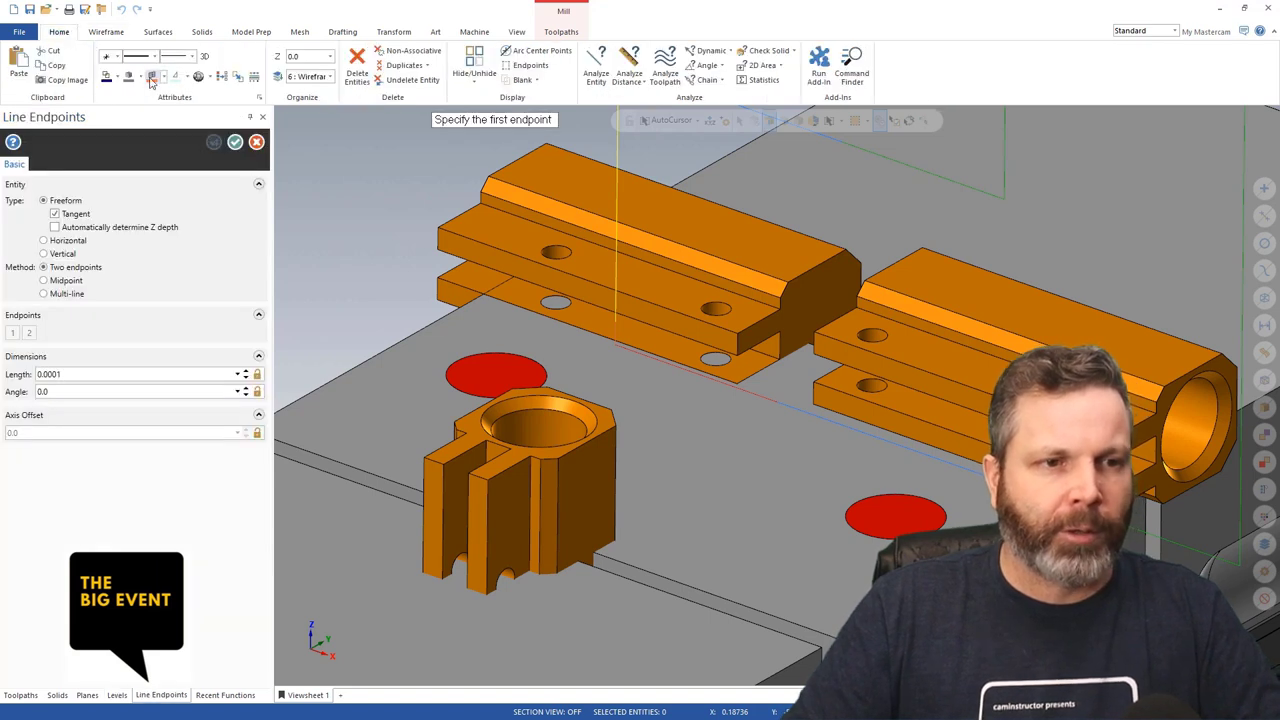
left_click(115, 79)
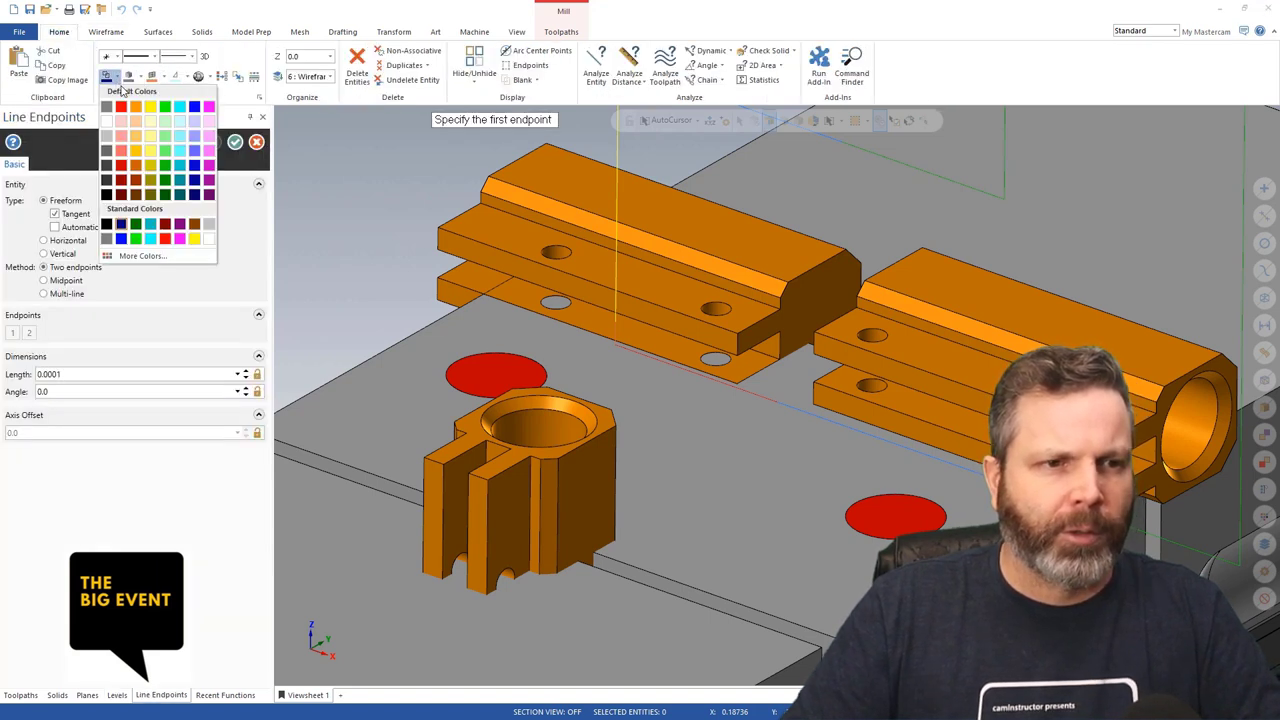
left_click(211, 113)
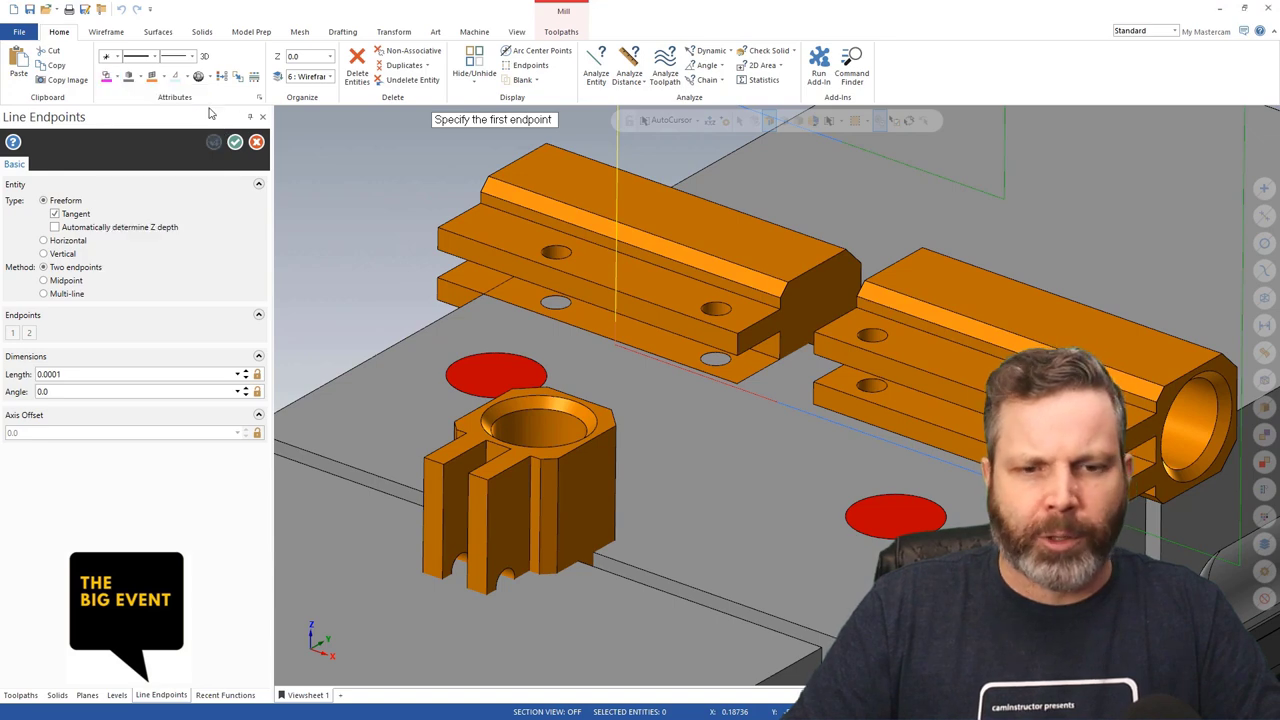
left_click(100, 33)
left_click(839, 374)
left_click(839, 374)
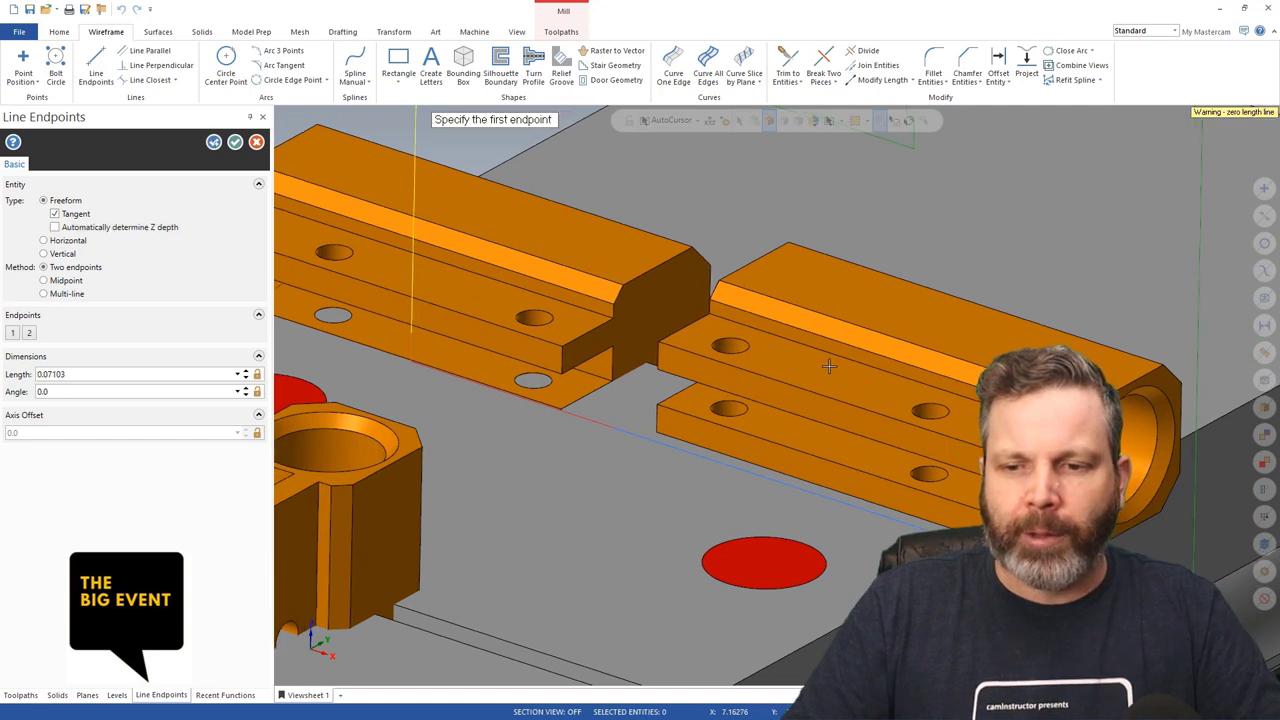
key("Escape")
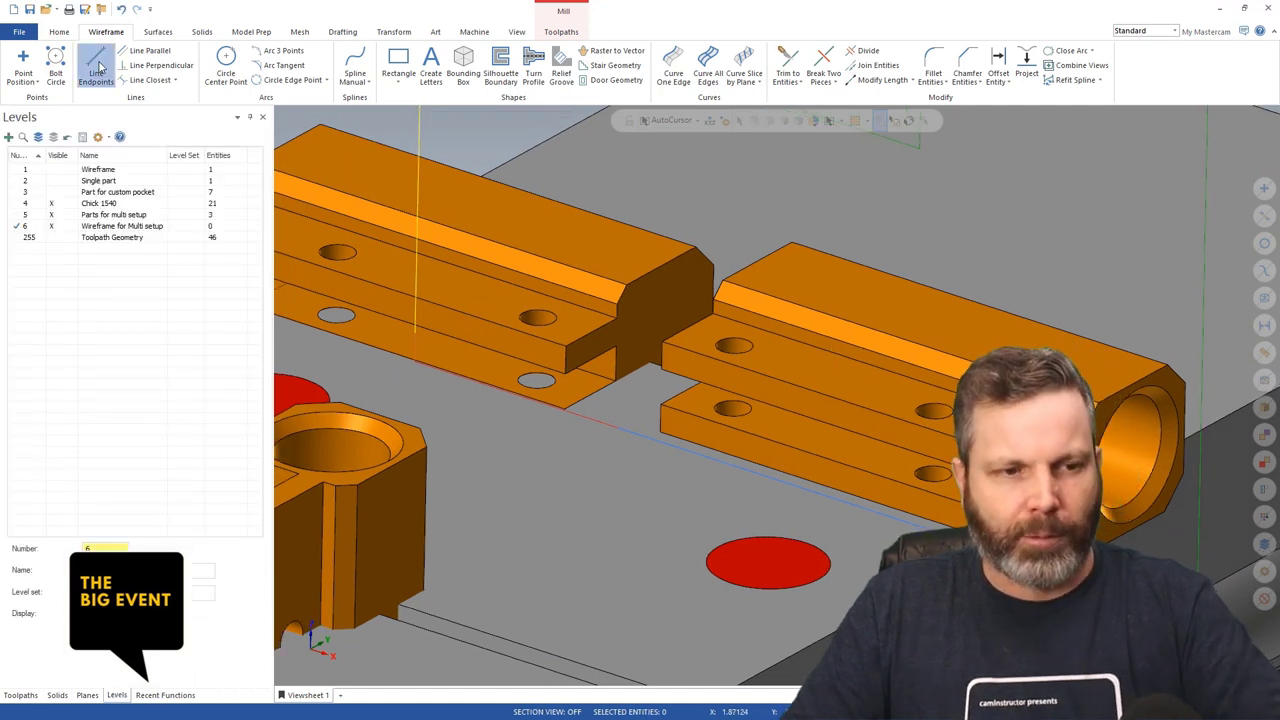
- Draw a two-endpoint line along the inner step edge of each of the two horizontal orange parts
left_click(99, 66)
left_click(903, 383)
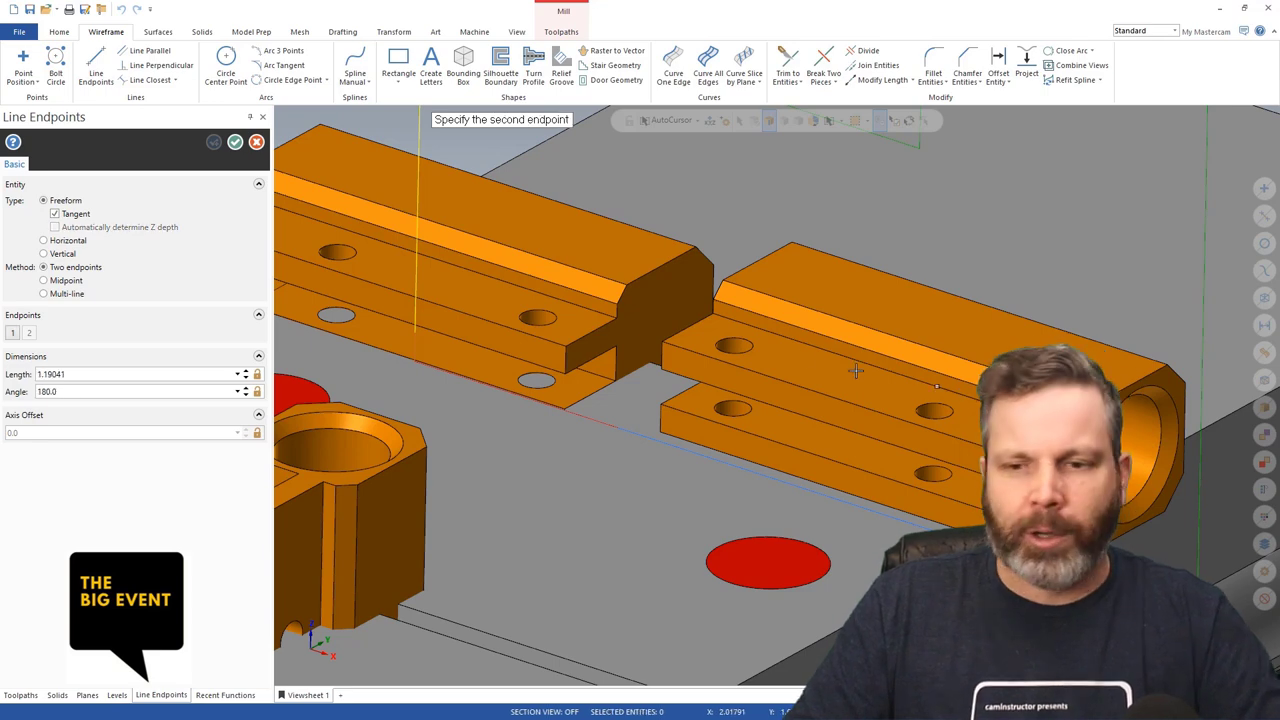
left_click(714, 312)
middle_click_drag(714, 312, 792, 388)
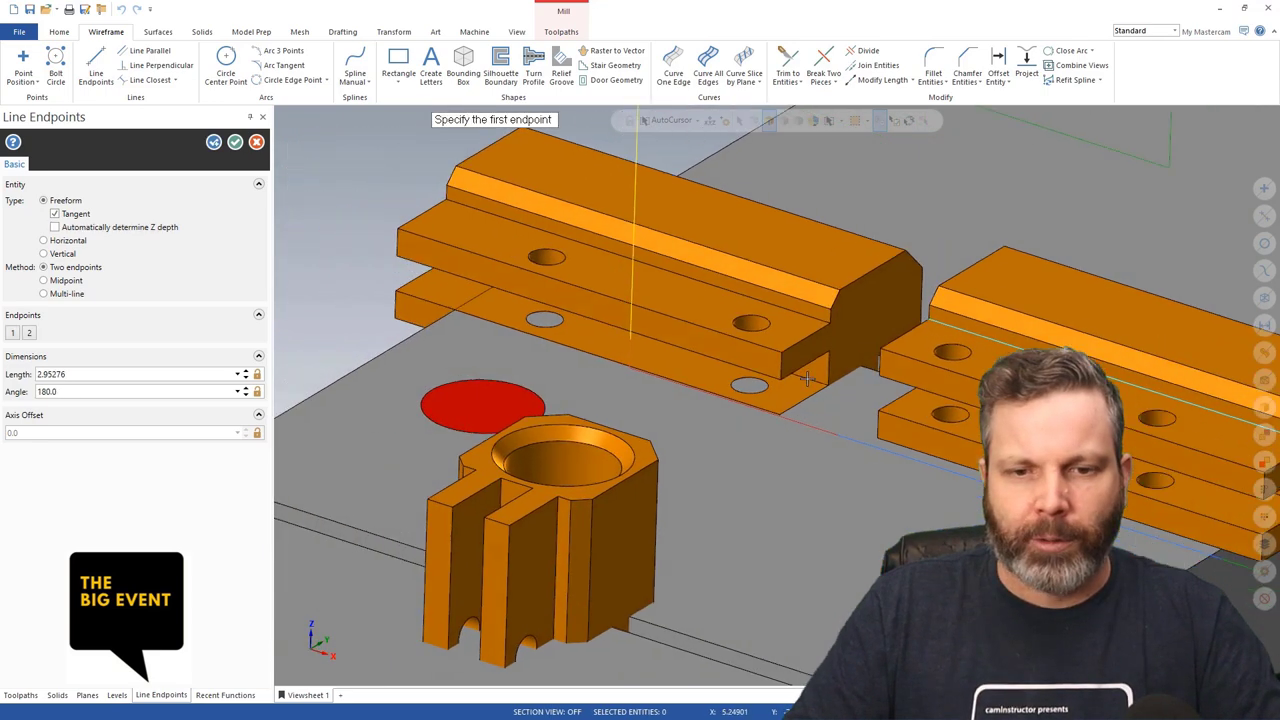
left_click(832, 322)
left_click(452, 203)
key("Escape")
- Lengthen the facing ends of both edge lines into the gap between the parts, using a distance of 0.1
middle_click_drag(423, 186, 1178, 371)
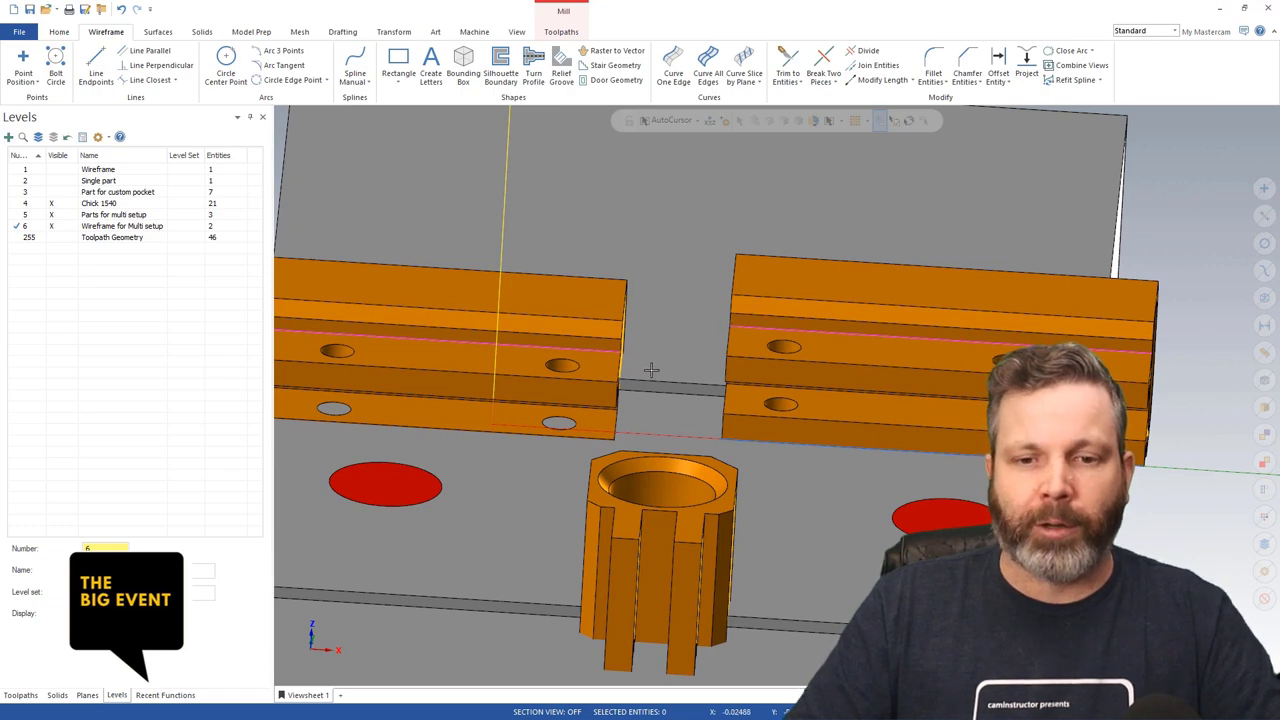
scroll(680, 149, "up", 1)
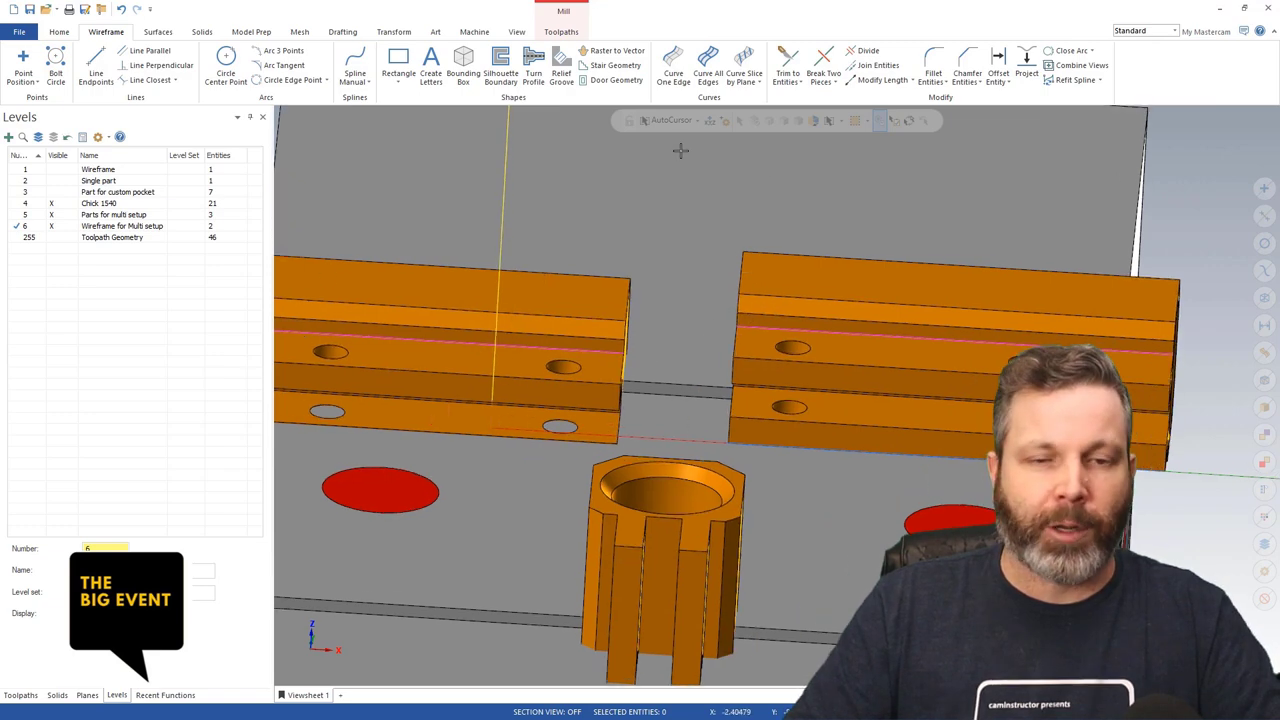
left_click(881, 80)
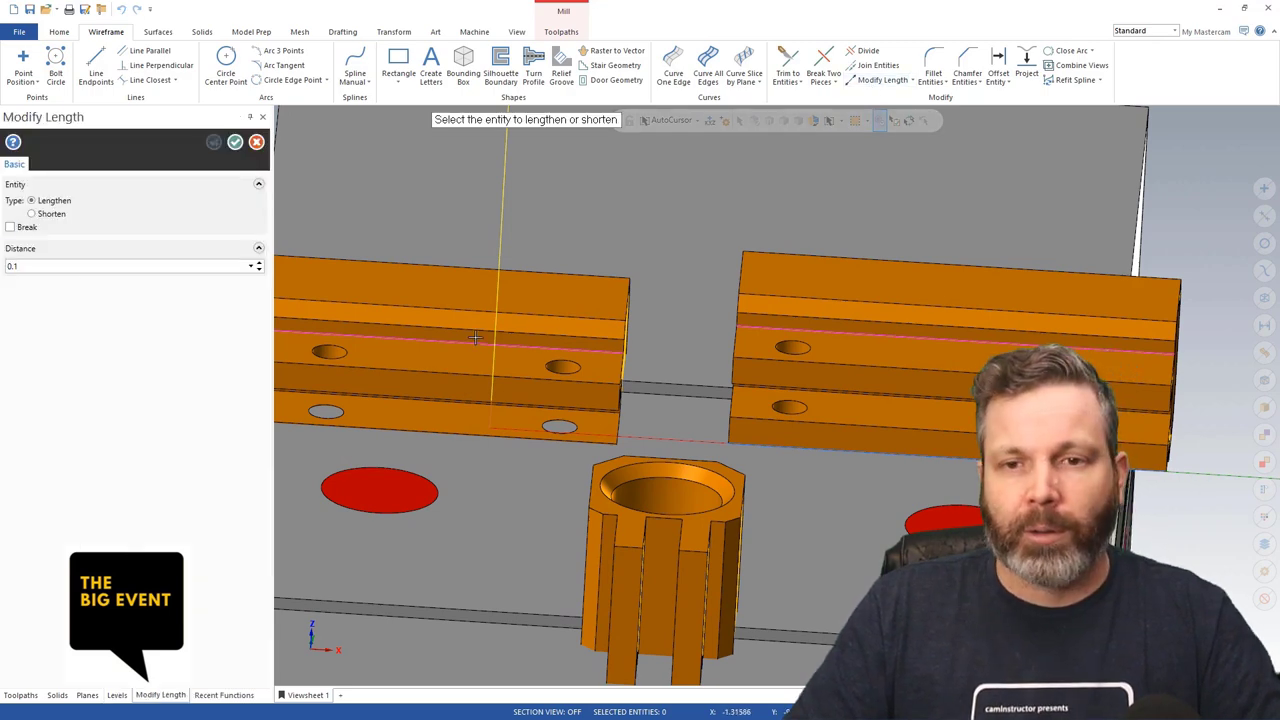
left_click(592, 348)
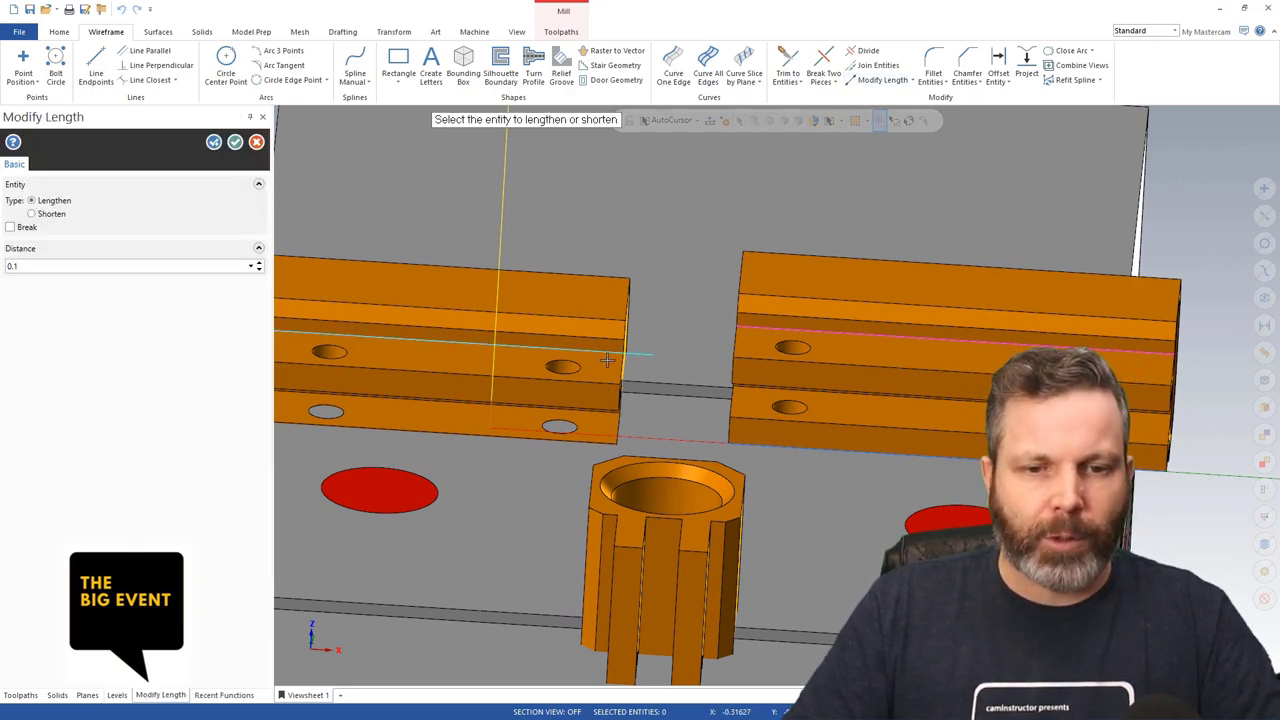
left_click(758, 331)
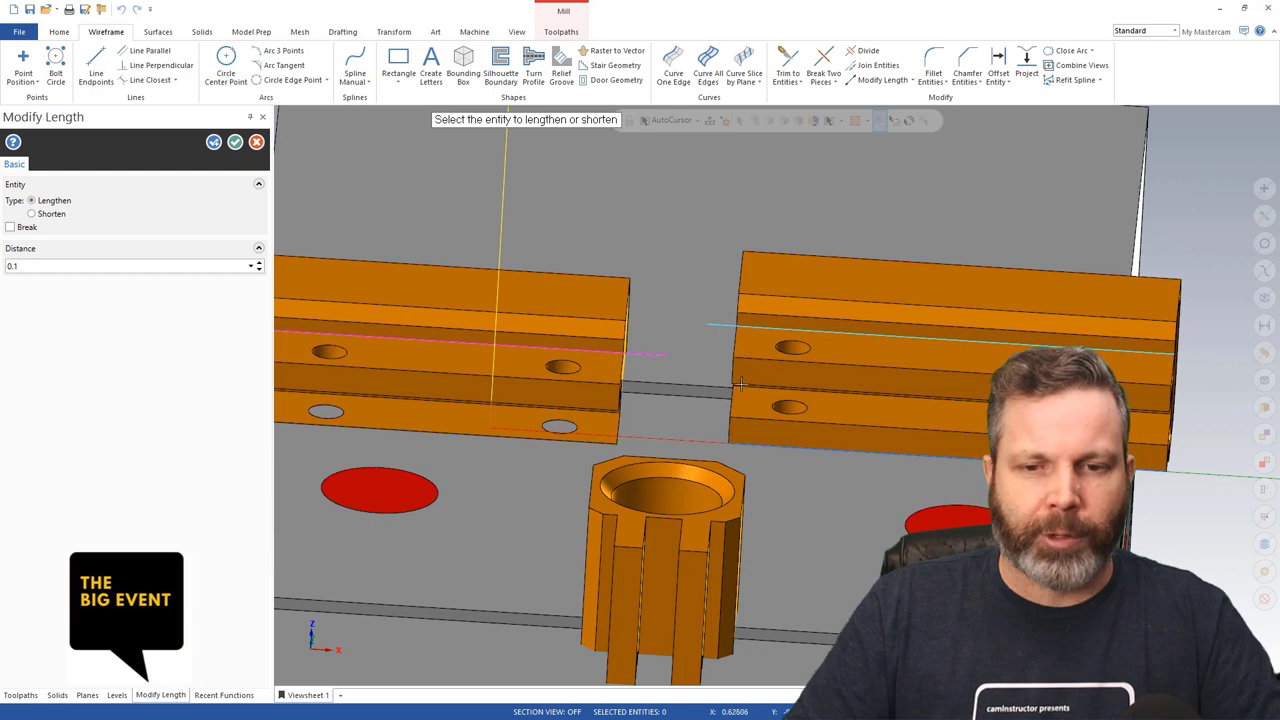
left_click(235, 142)
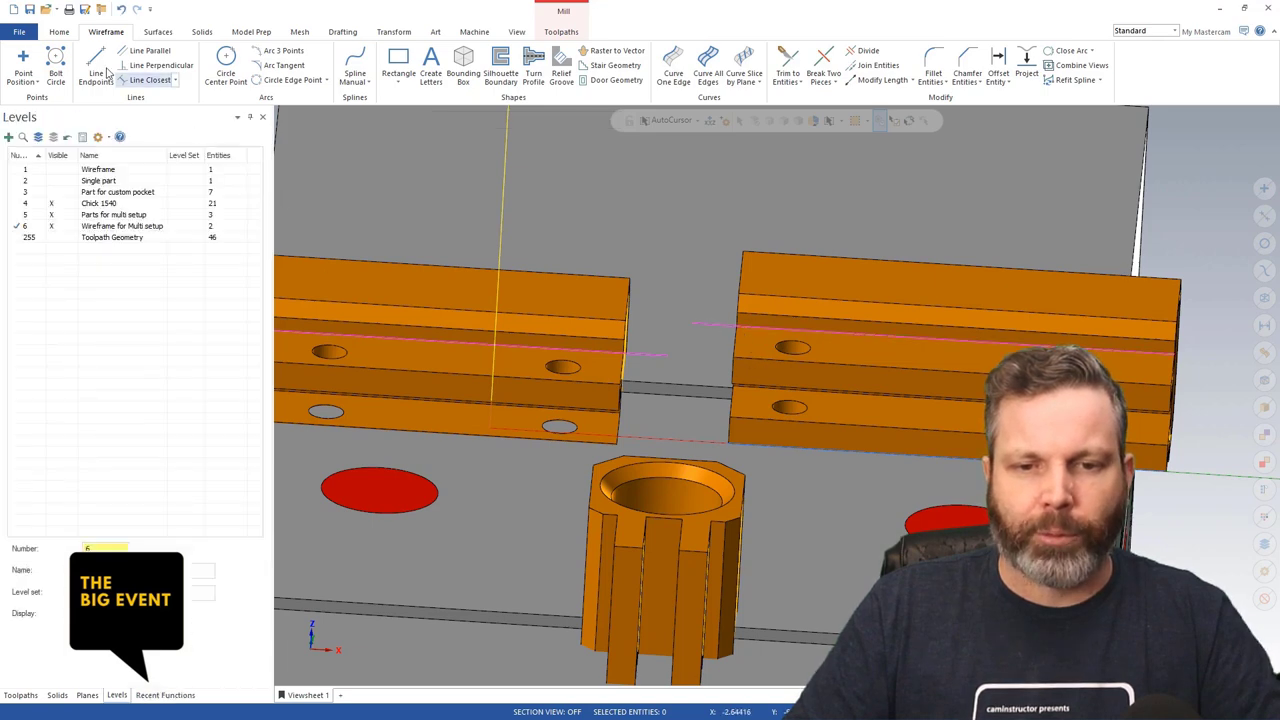
- Join the facing ends of the two edge lines with a connecting line across the gap between the parts
left_click(96, 70)
scroll(870, 530, "up", 3)
left_click(589, 220)
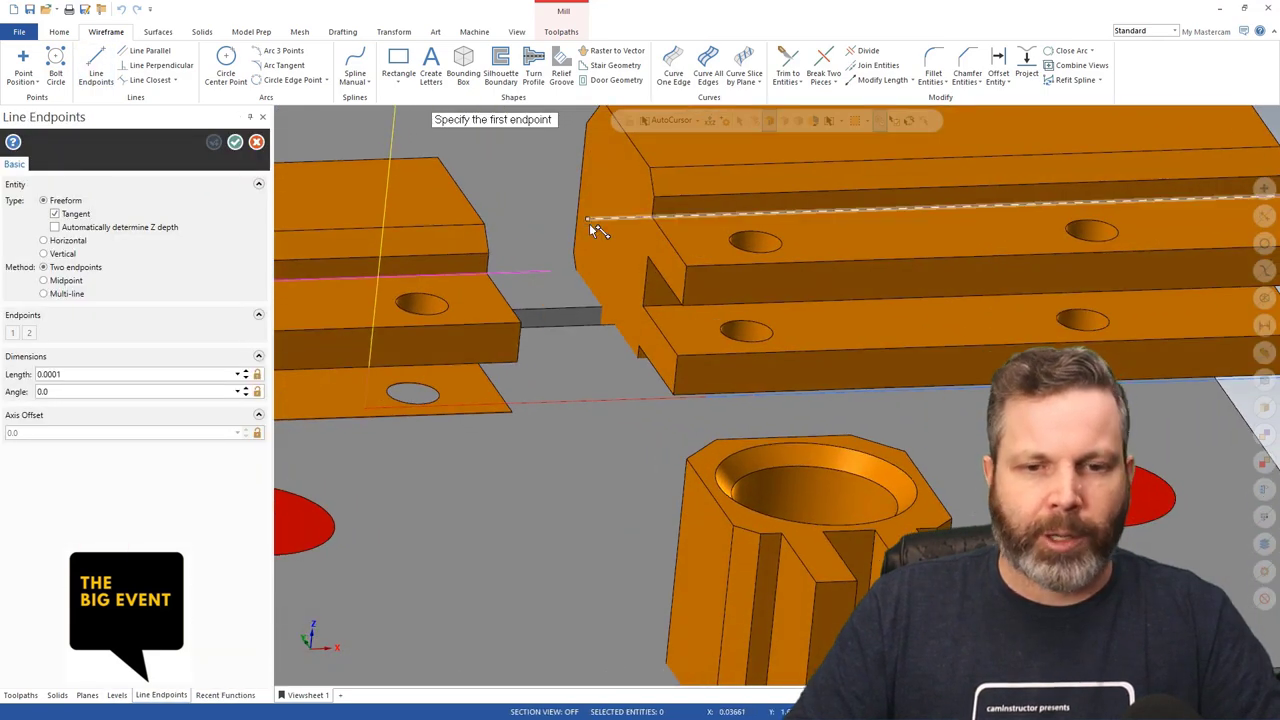
left_click(552, 270)
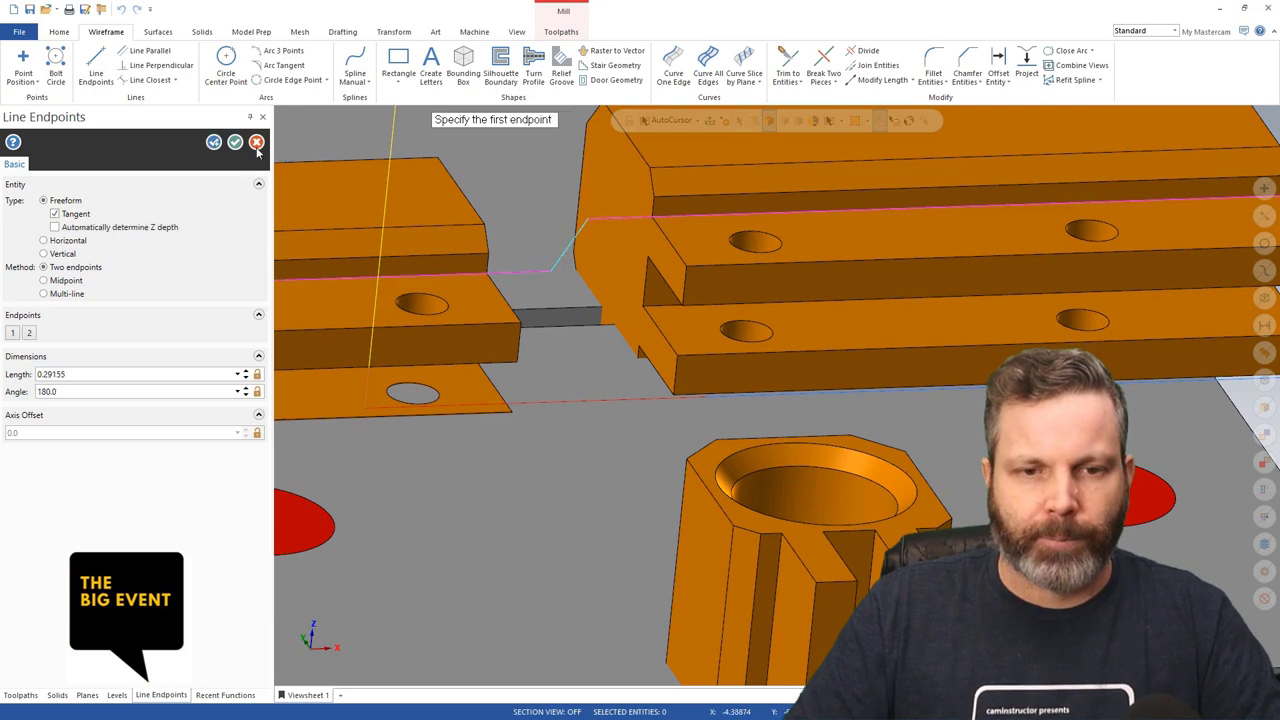
left_click(236, 144)
- Start a new contour toolpath and chain the joined 3D wireframe along both horizontal parts, starting at its right end
middle_click_drag(420, 300, 410, 150)
key("alt+o")
left_click(561, 31)
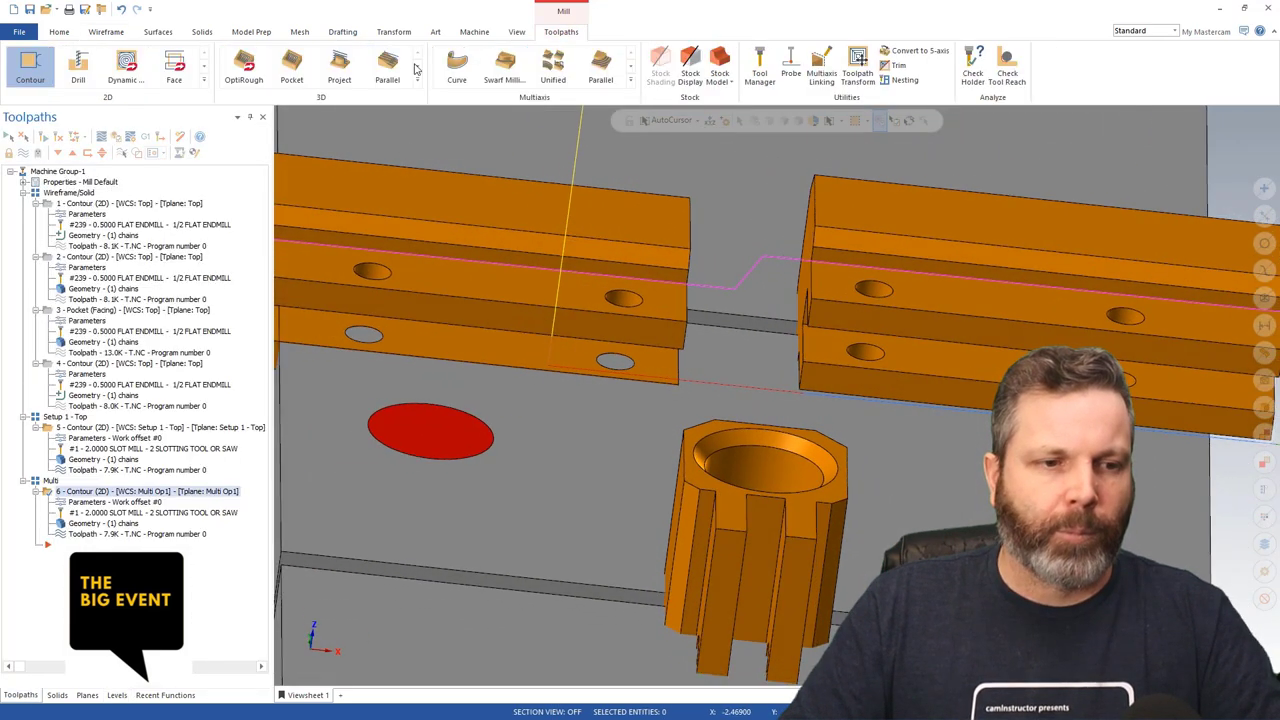
left_click(30, 68)
middle_click_drag(900, 300, 1015, 293)
left_click(310, 159)
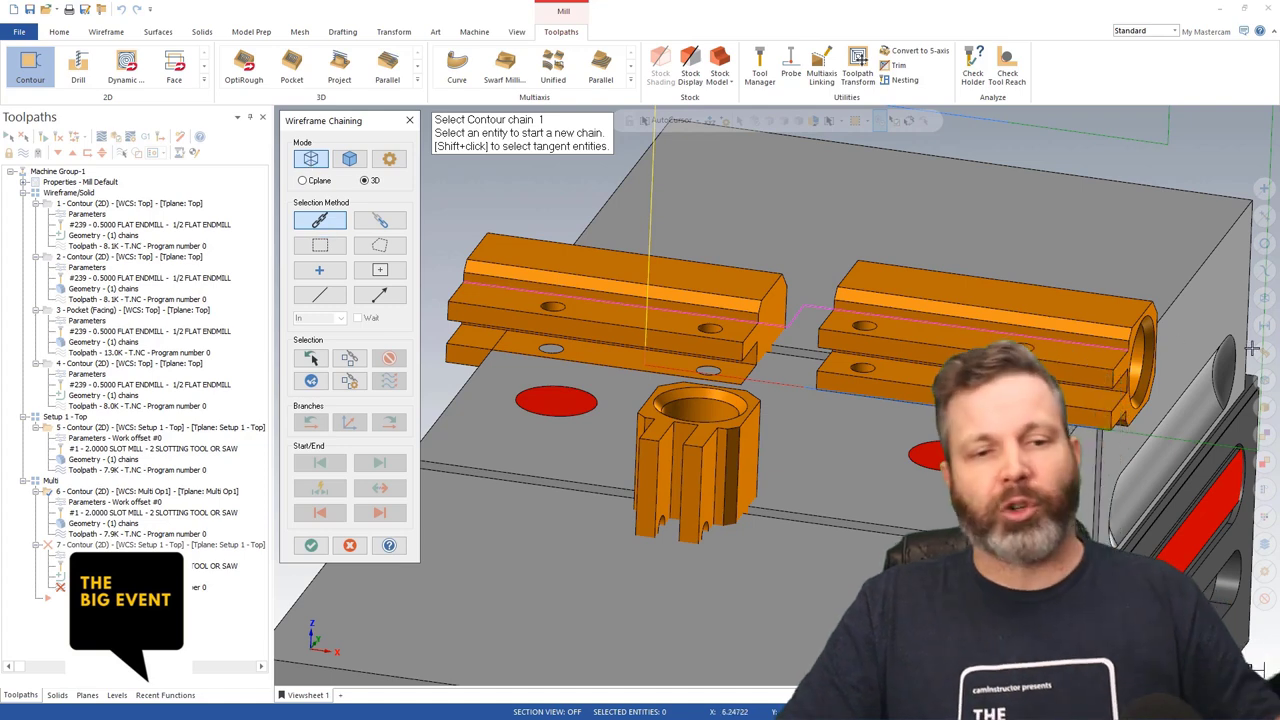
left_click(1126, 365)
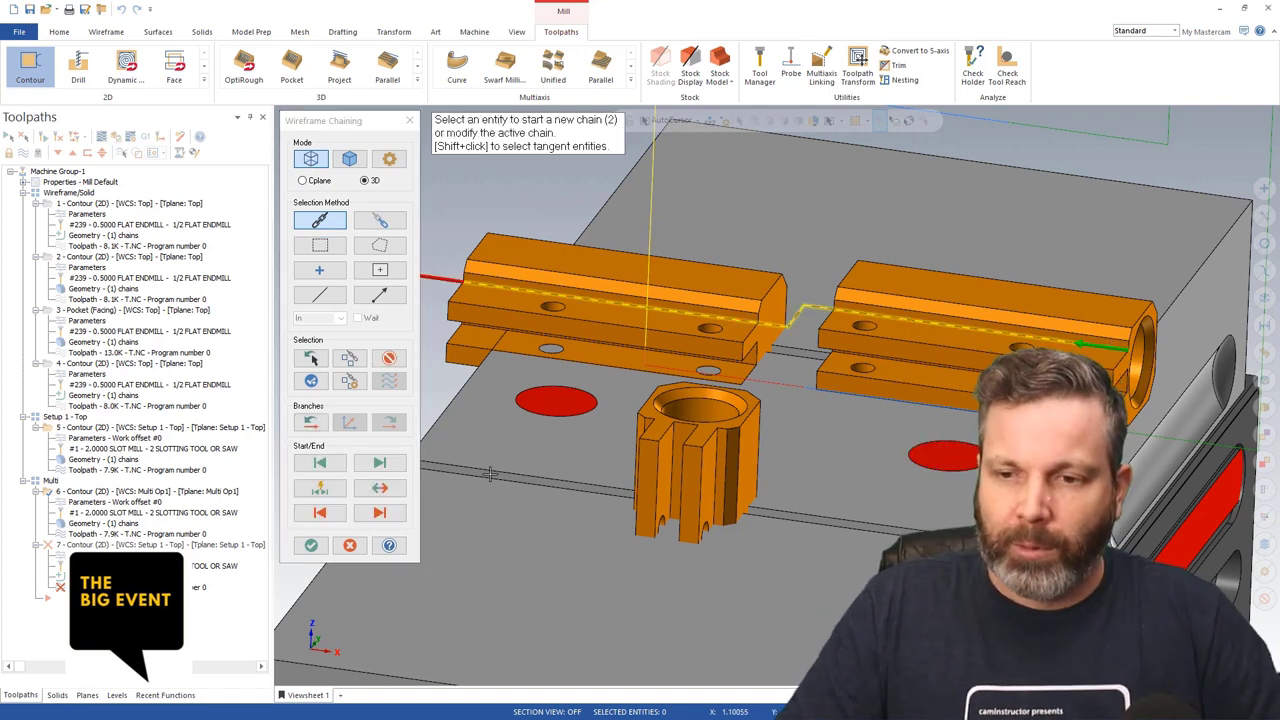
left_click(311, 545)
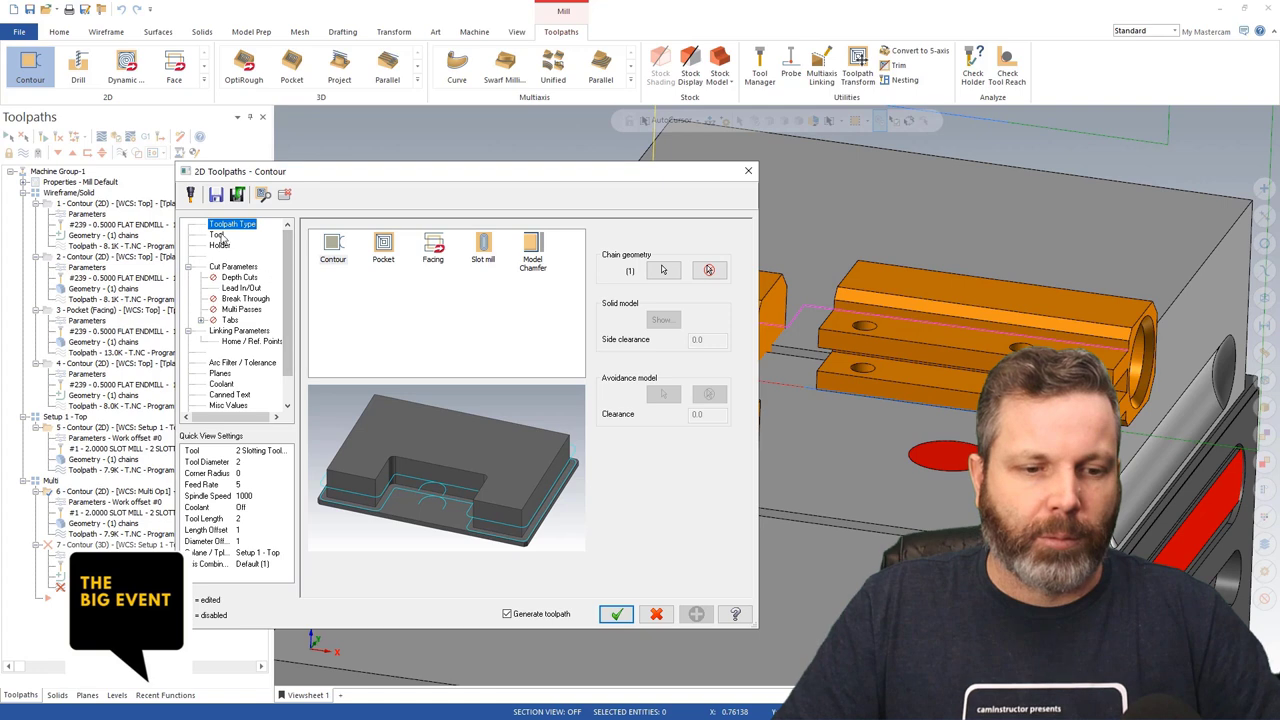
- Assign the 1/2 FLAT ENDMILL to the new contour, review its linking, lead in/out and cut parameters, and generate the toolpath
left_click(217, 236)
left_click(410, 271)
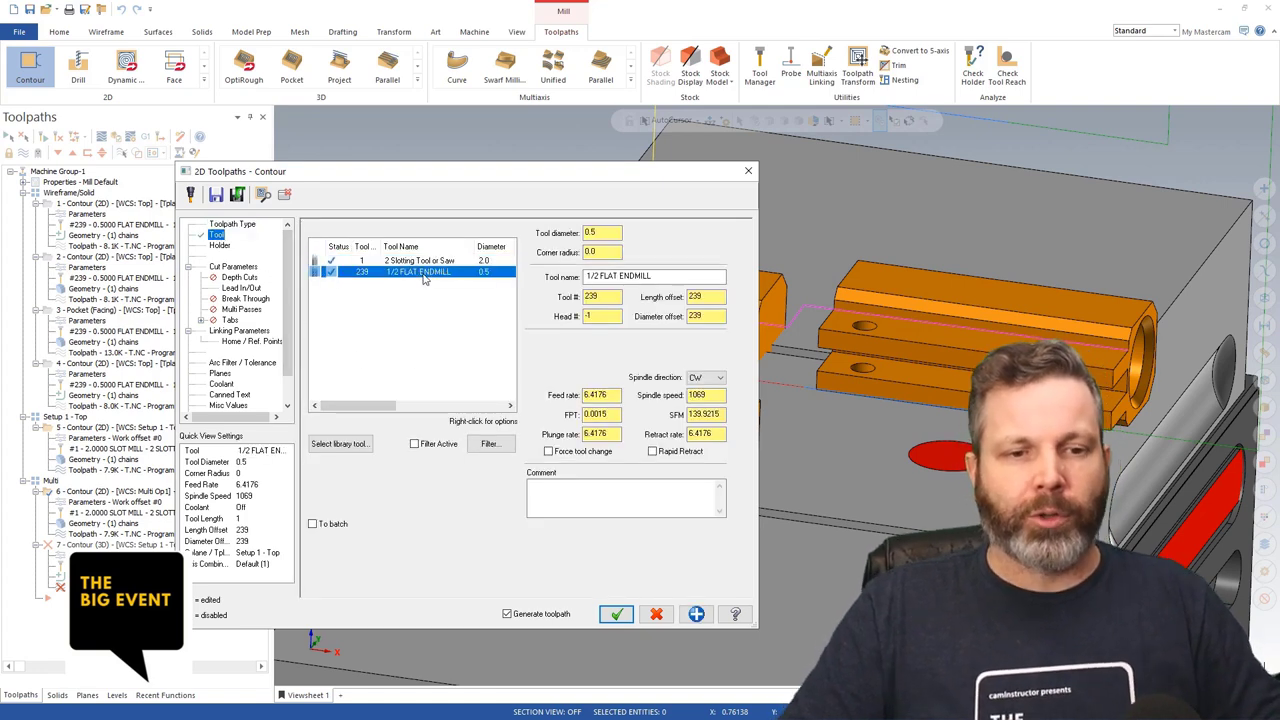
left_click(238, 331)
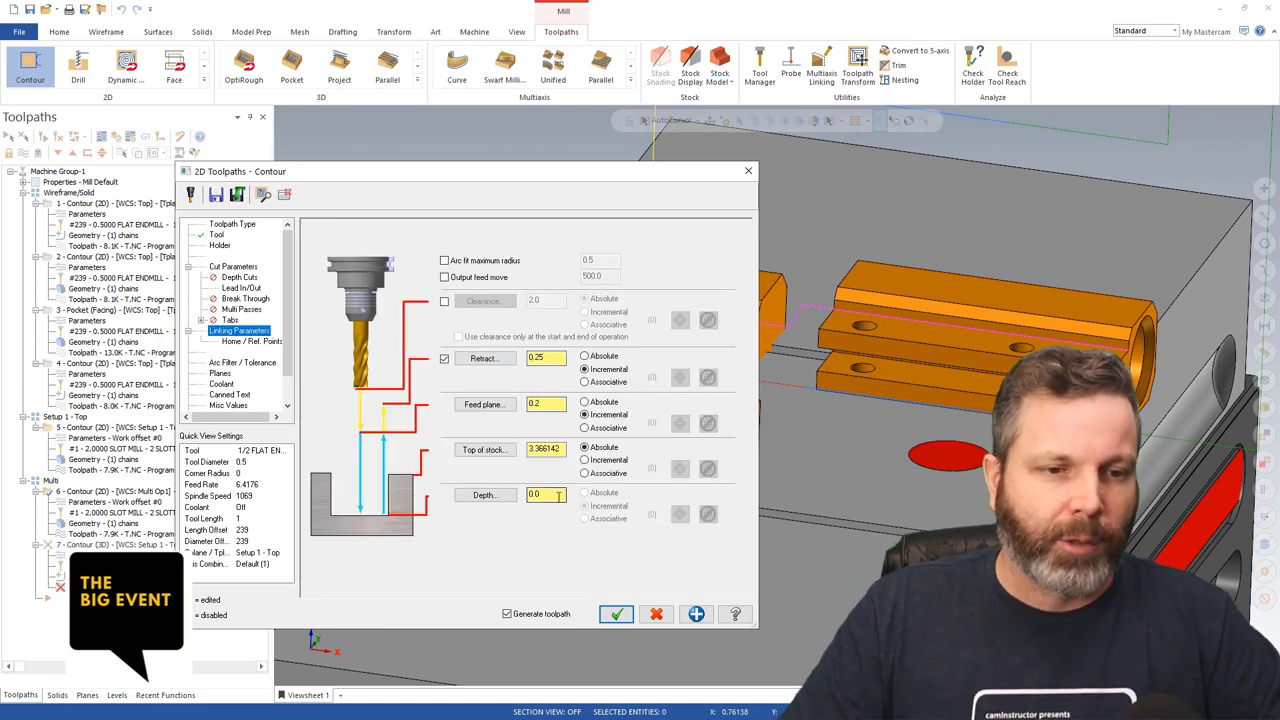
left_click(240, 288)
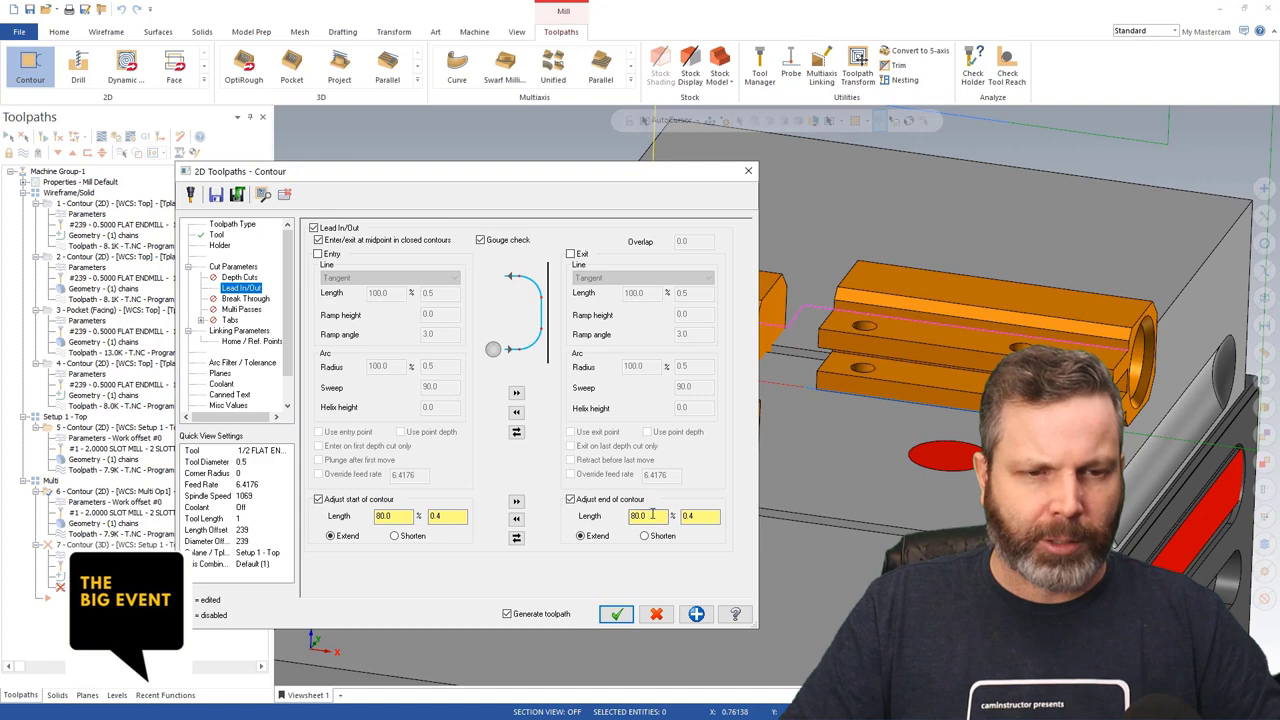
left_click(233, 266)
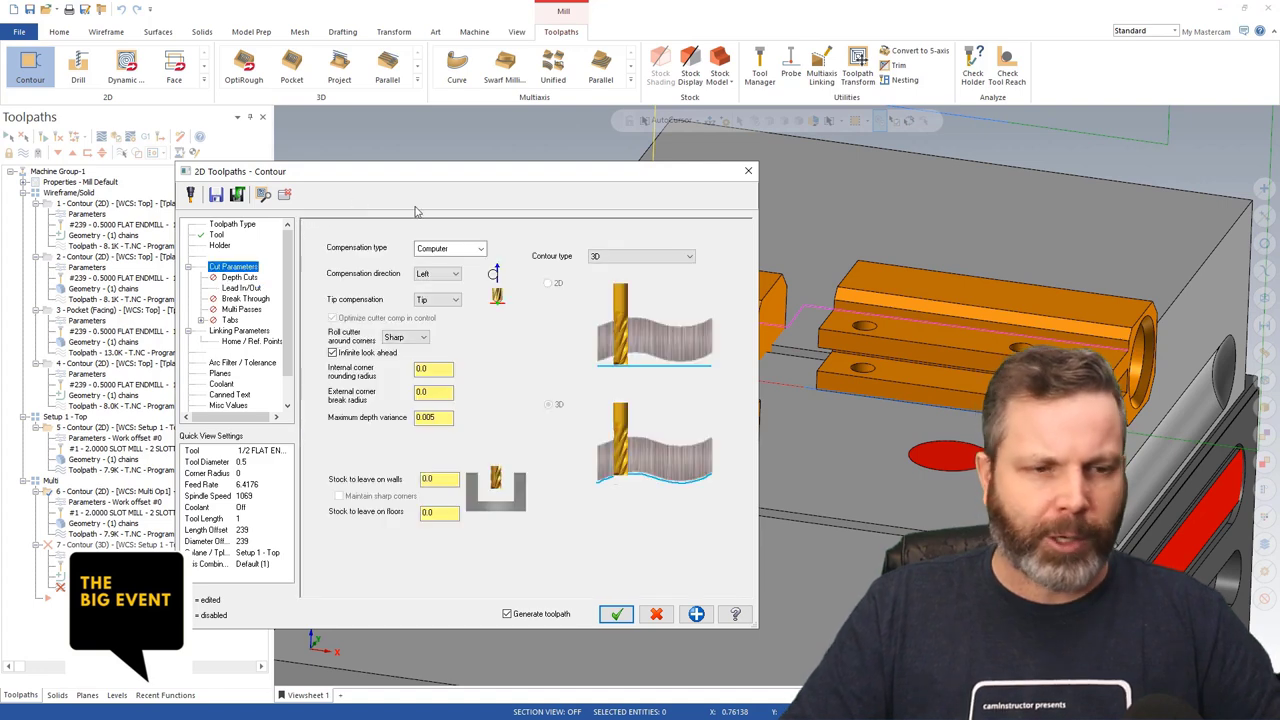
left_click(620, 615)
- Backplot the new 3D contour, scrub through the end mill's move across the gap between the parts, and close the backplot
left_click(100, 137)
left_click_drag(520, 125, 797, 120)
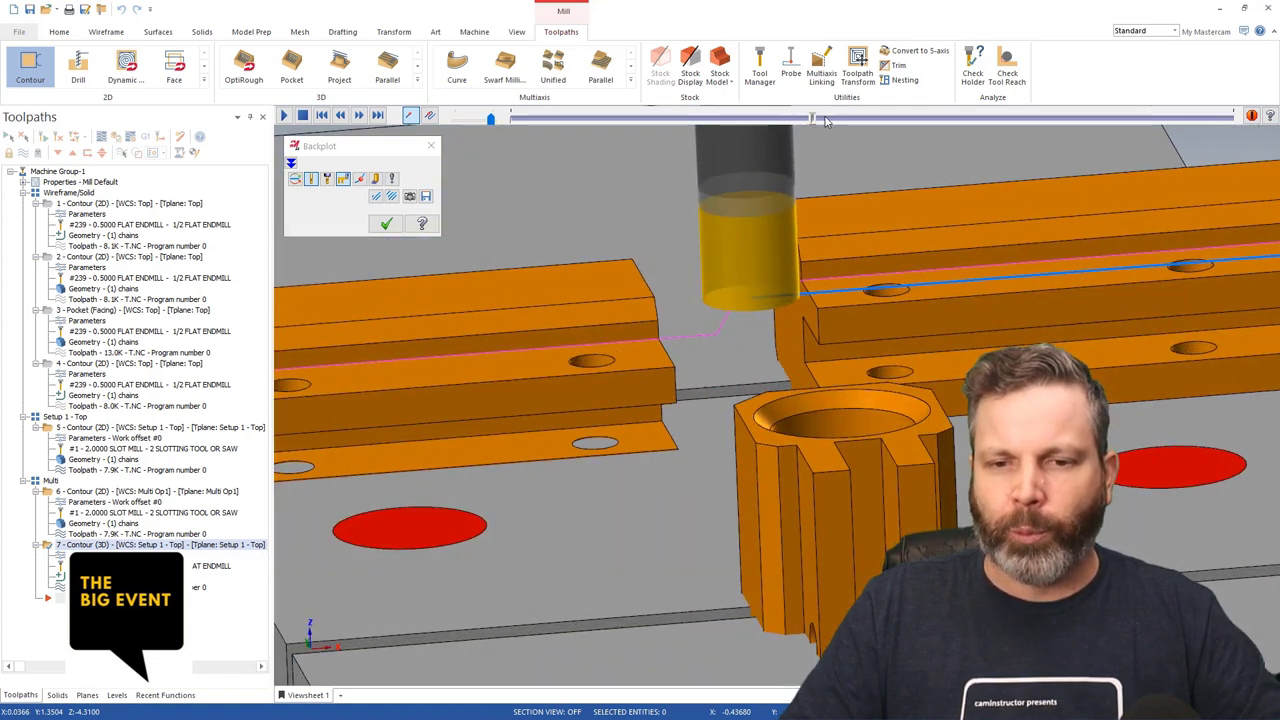
left_click_drag(826, 120, 1113, 118)
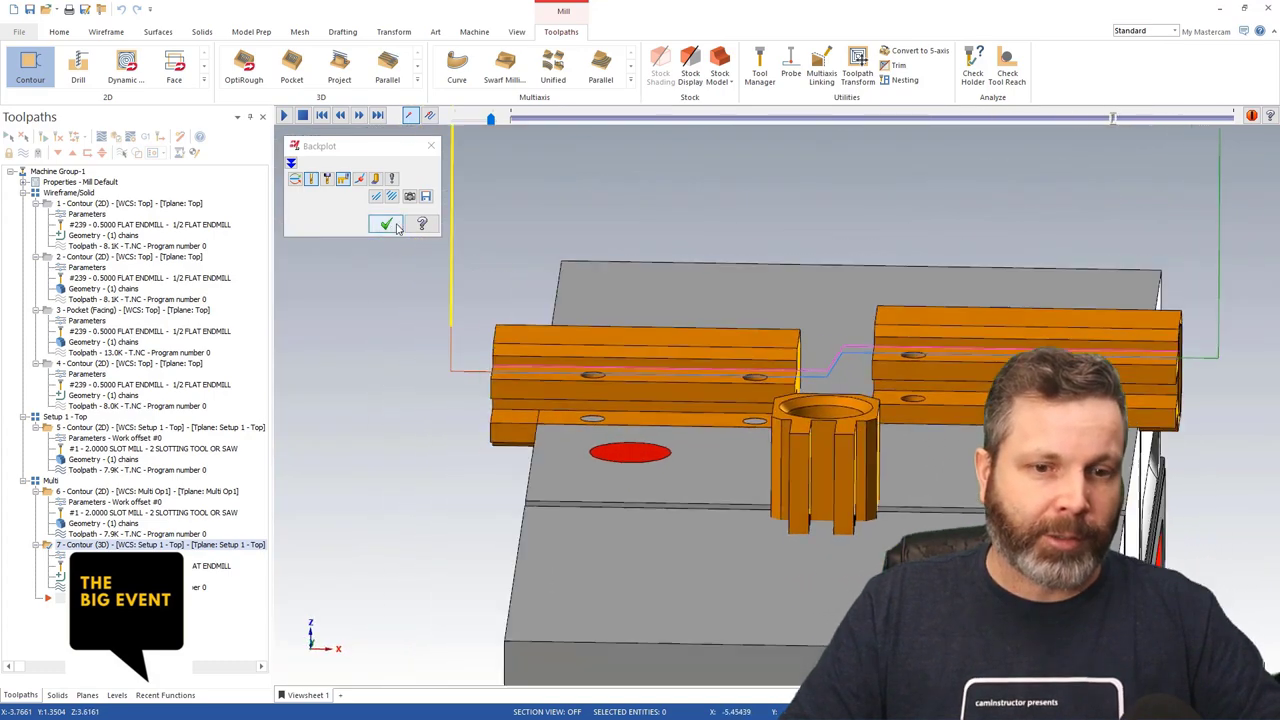
left_click(386, 224)
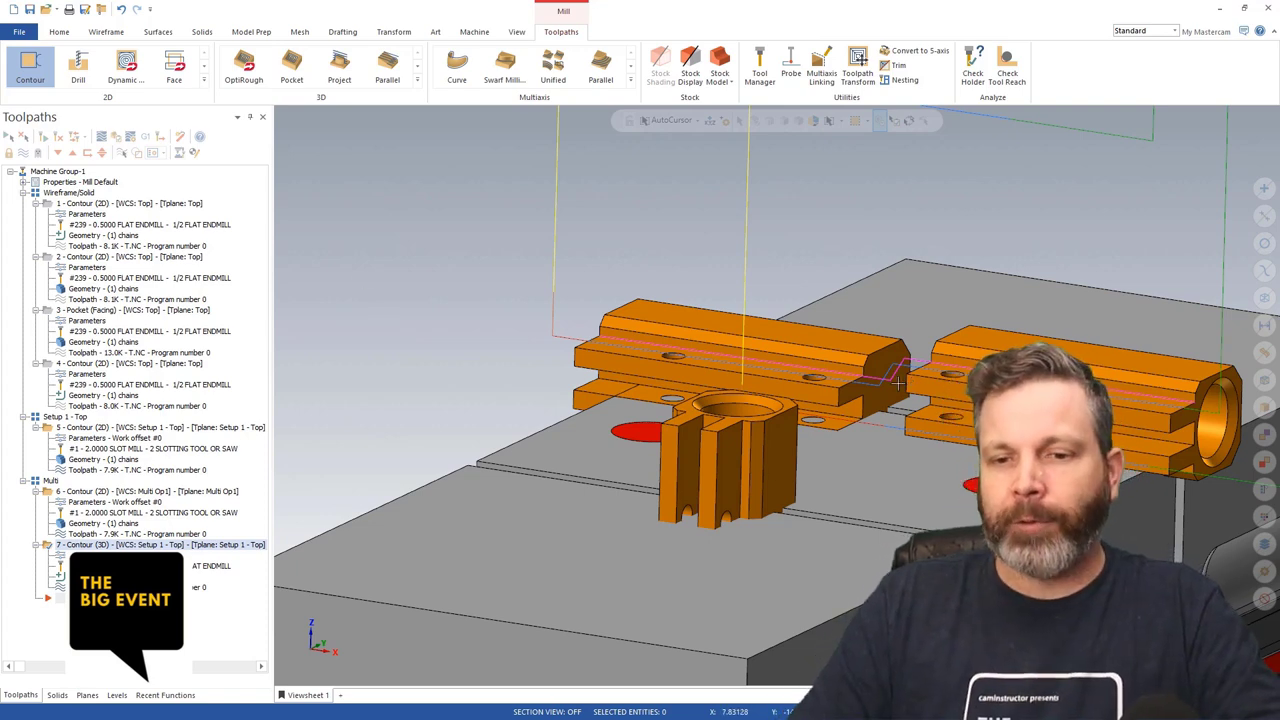
scroll(600, 400, "down", 4)
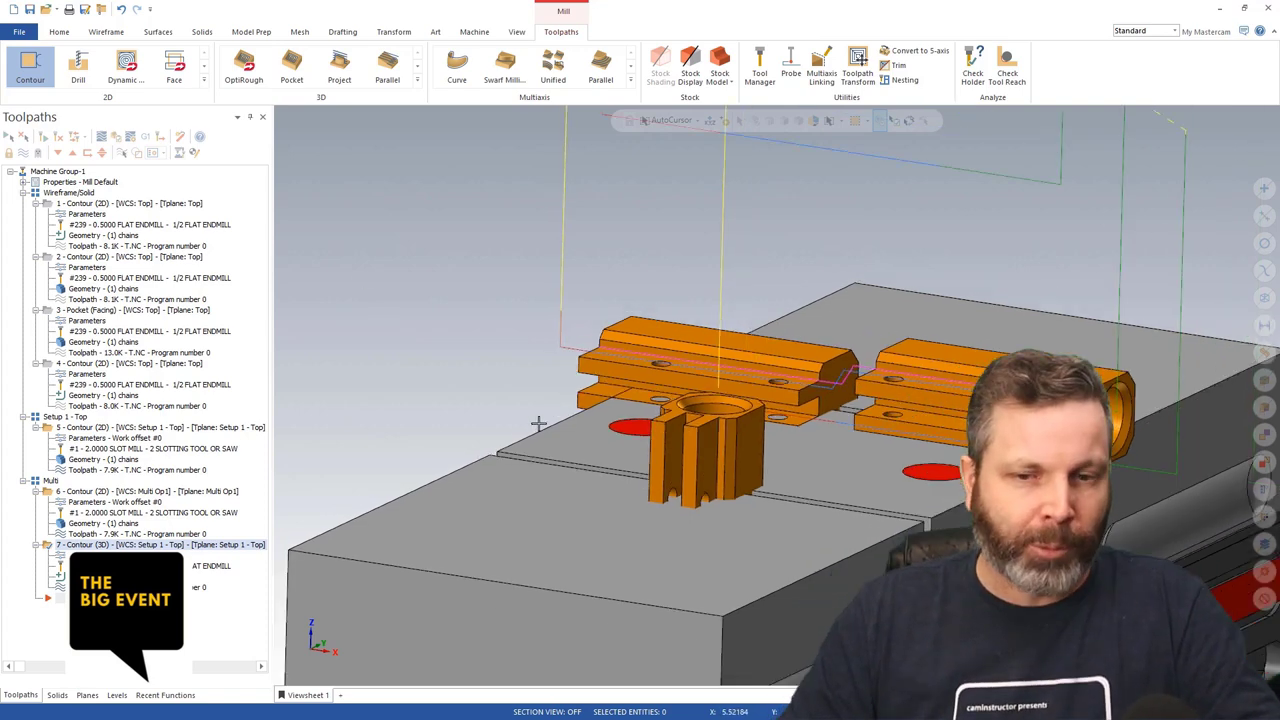
scroll(540, 532, "up", 2)
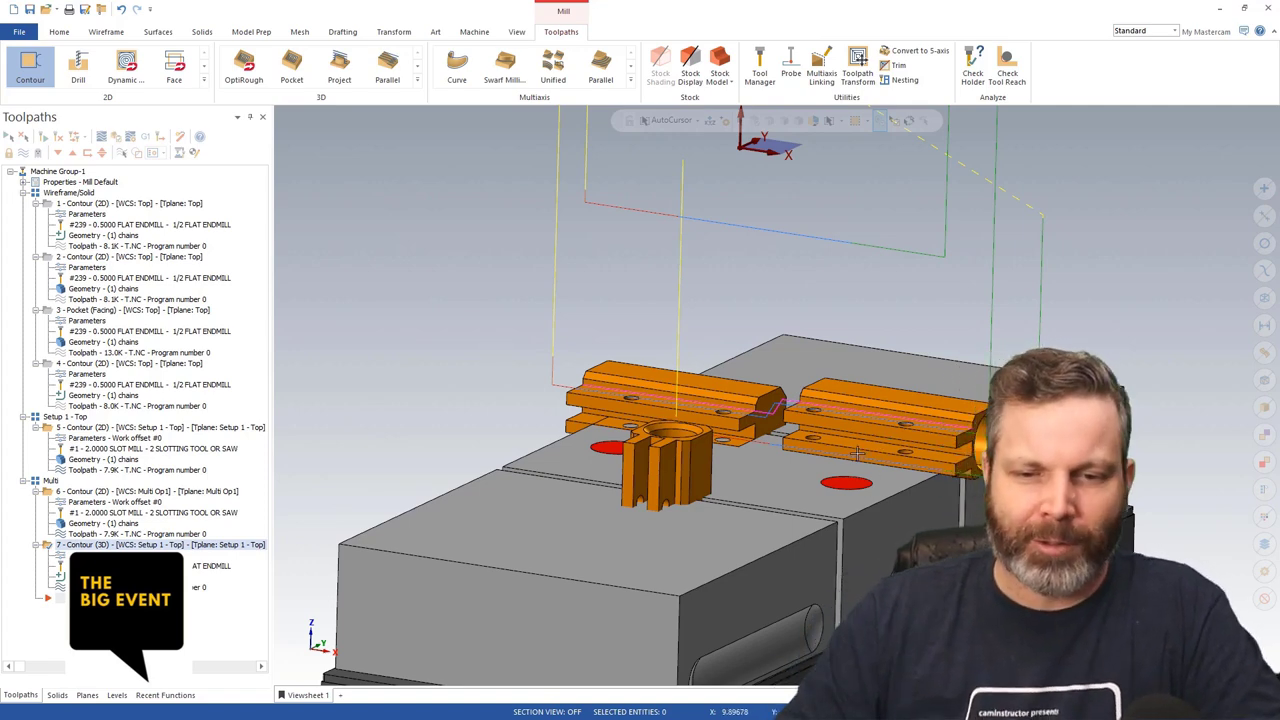
middle_click_drag(790, 459, 760, 478)
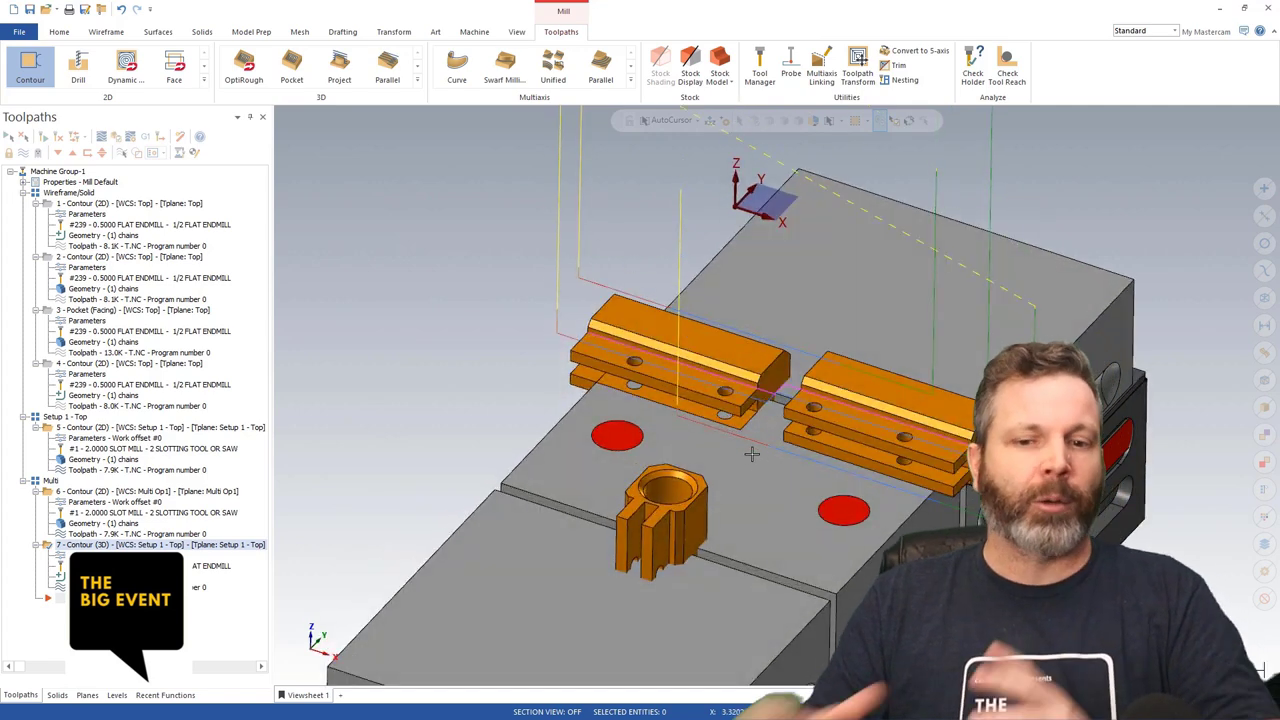
key("alt+7")
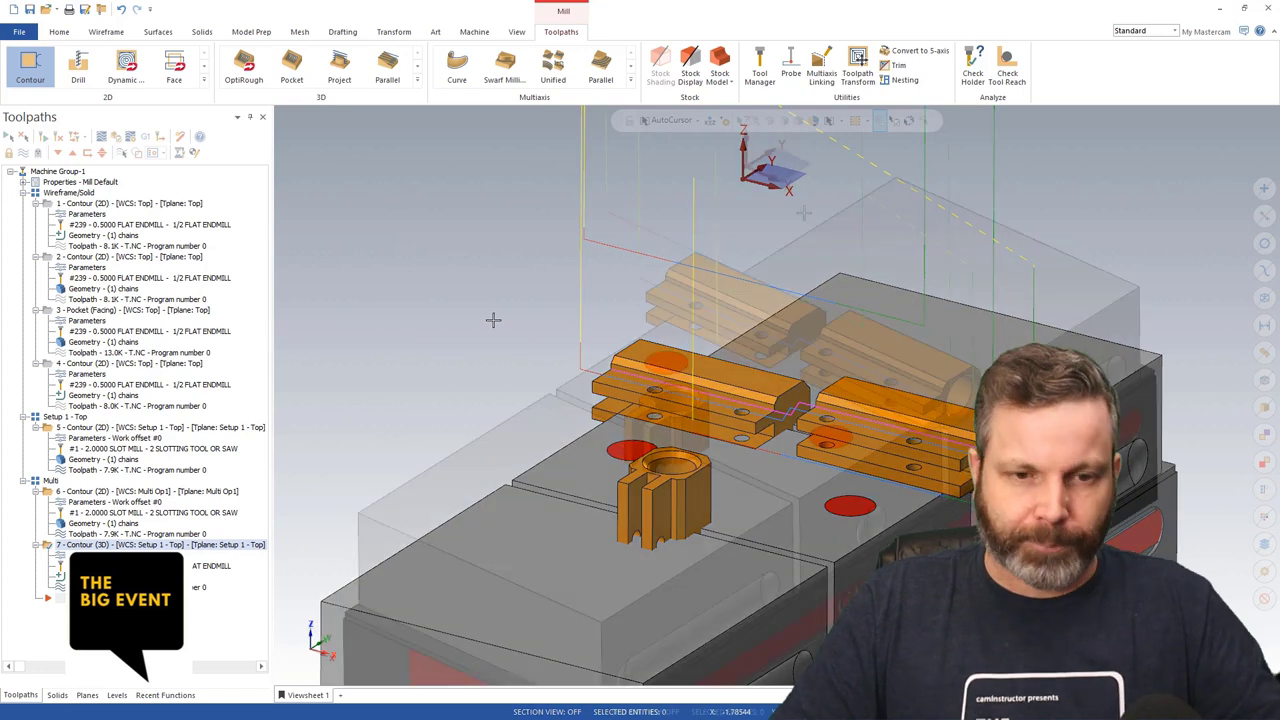
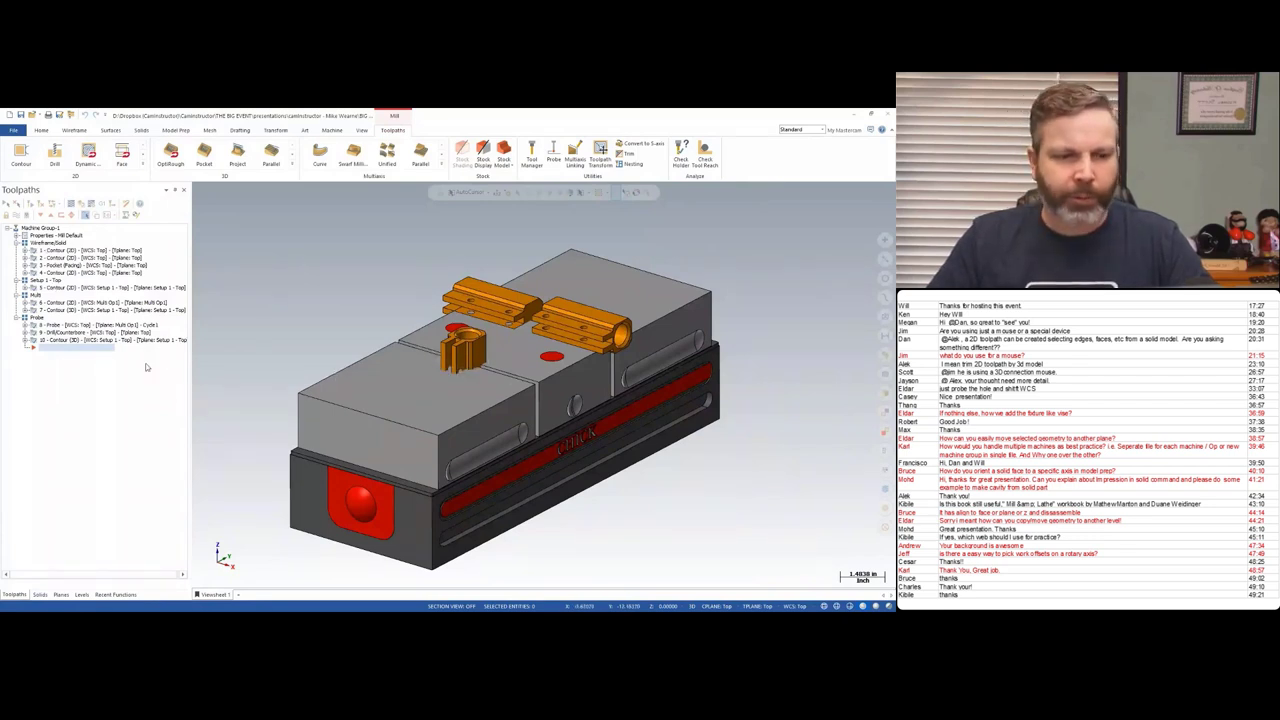
- Add level 7 as the main level, hide the Chick 1540 and Parts for multi setup levels, and show the Single part level
left_click(81, 594)
left_click(6, 203)
left_click(37, 251)
left_click(35, 258)
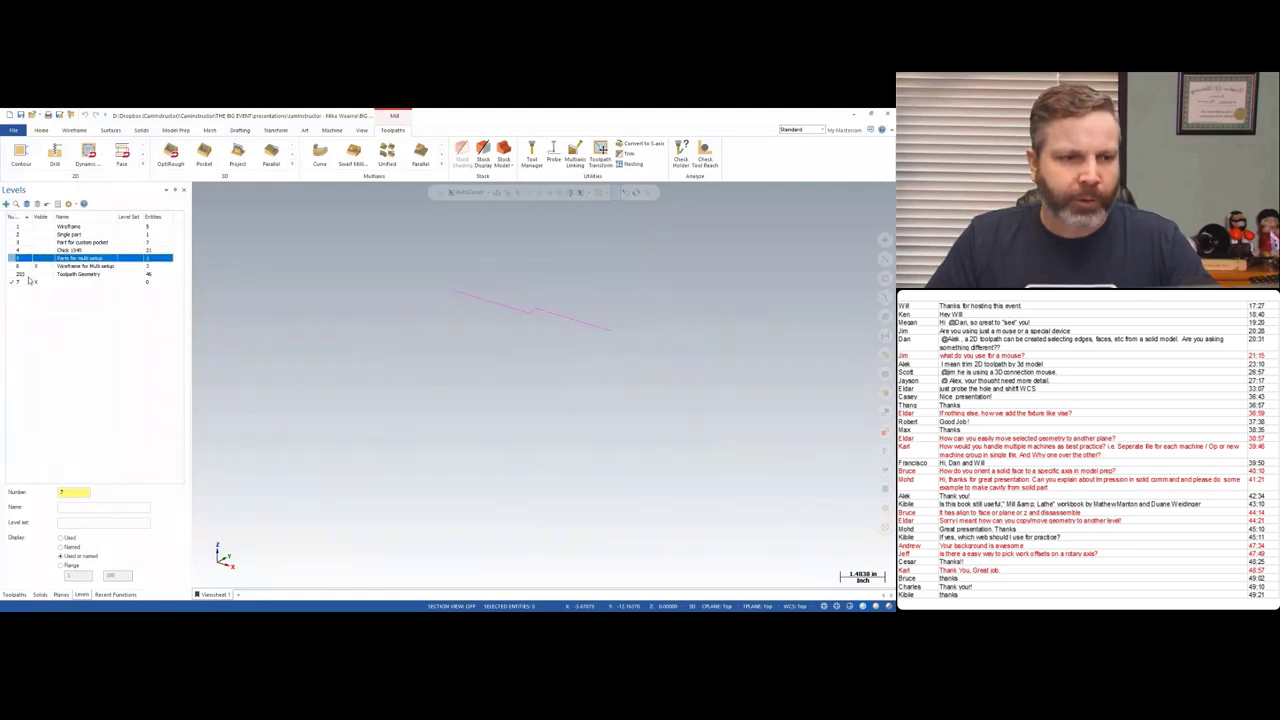
left_click(37, 234)
left_click(36, 283)
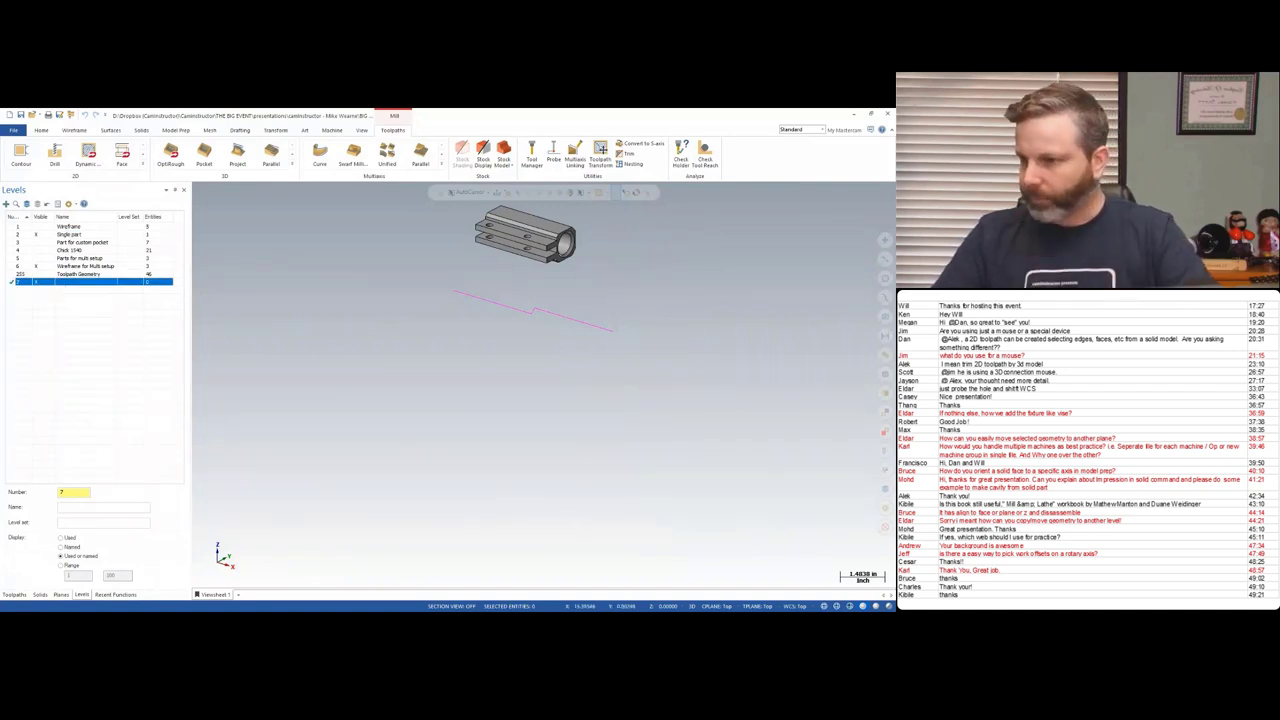
- Switch to File Explorer and place the Big Event folder window beside the Mastercam model
key("alt+Tab")
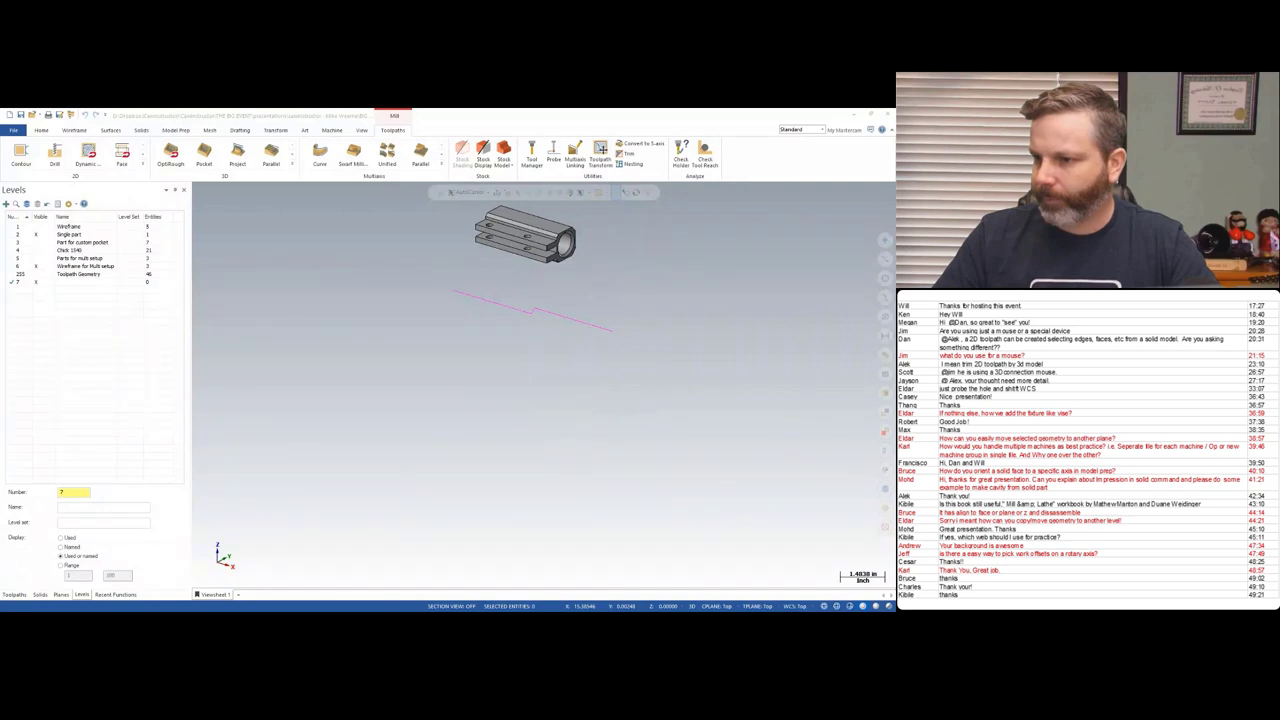
left_click_drag(1100, 199, 772, 209)
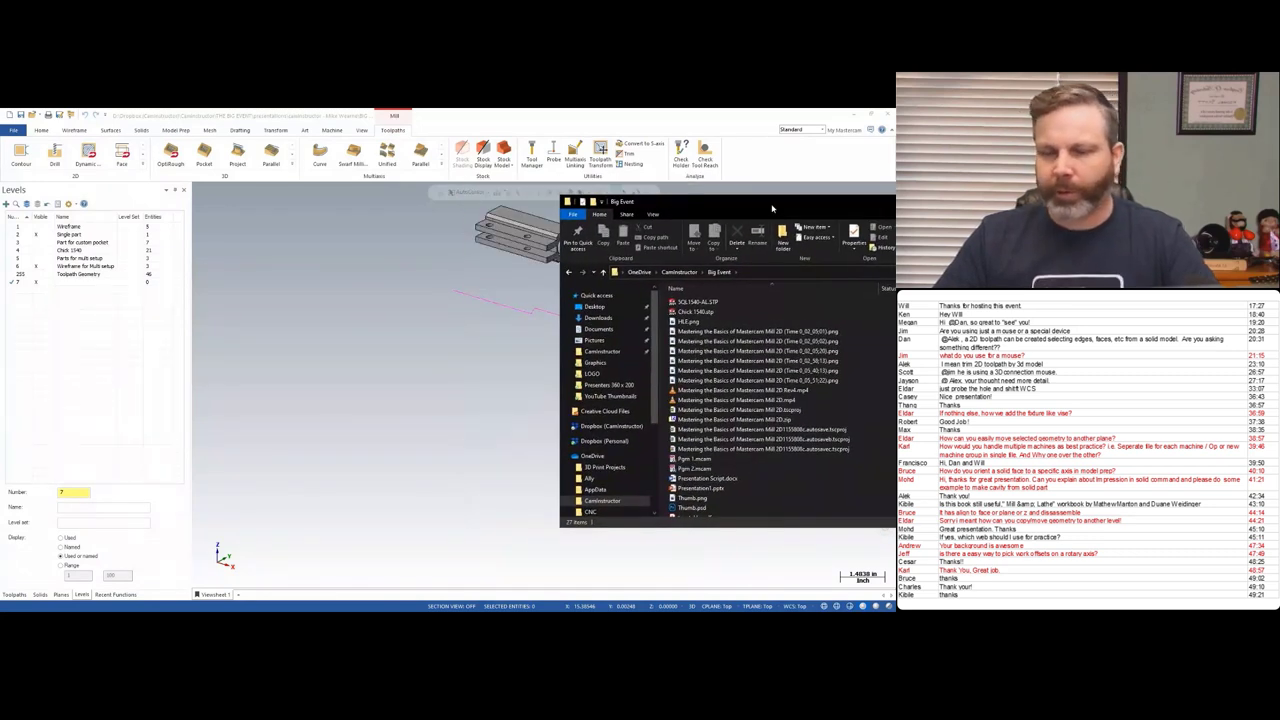
left_click(14, 131)
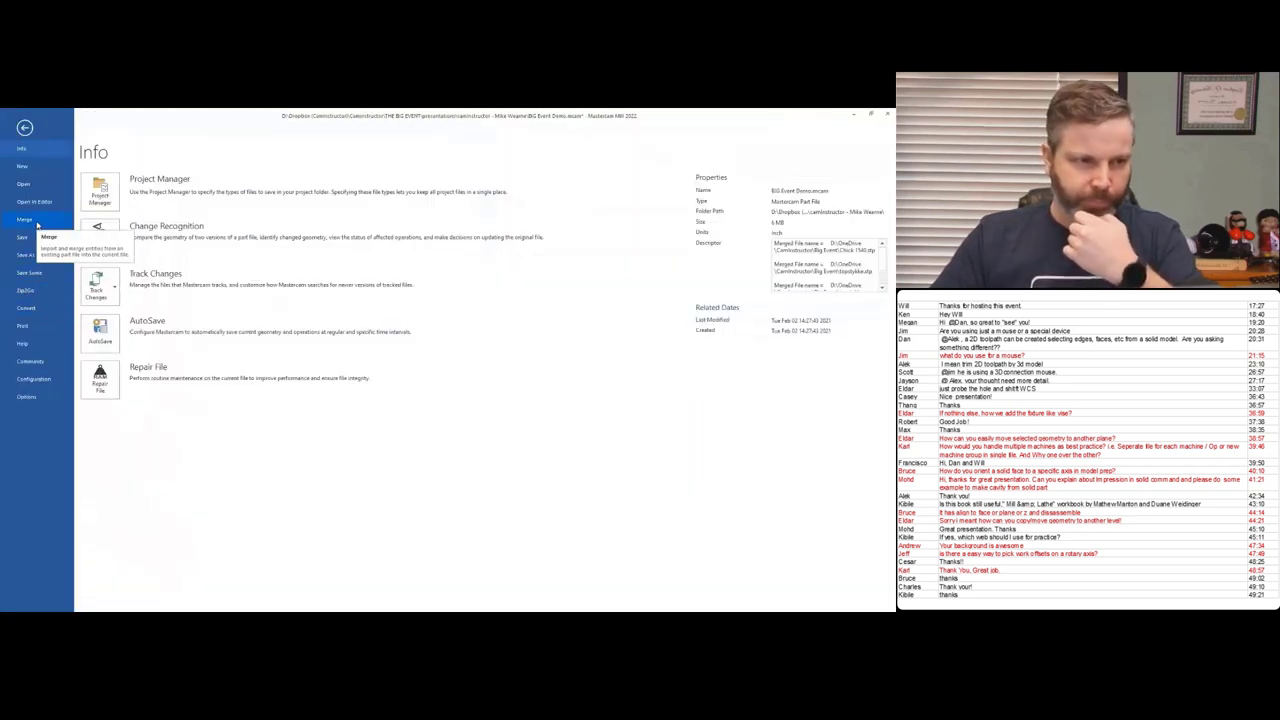
key("Escape")
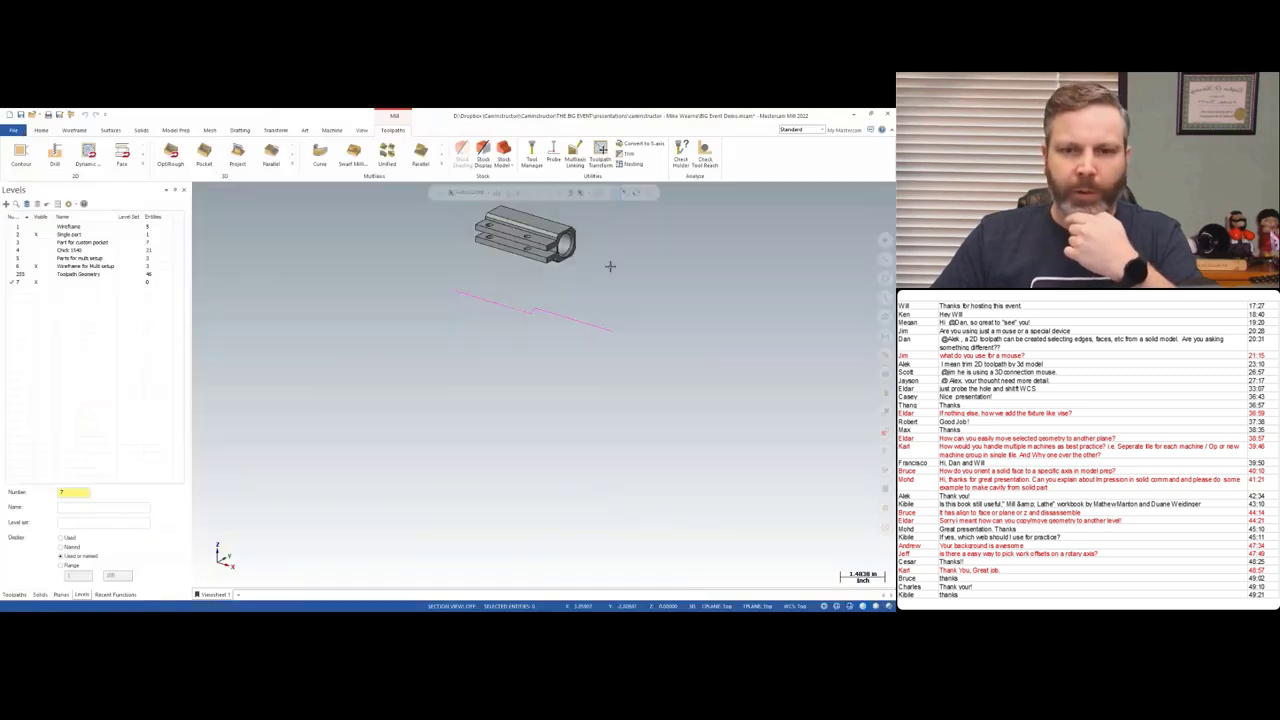
key("alt+Tab")
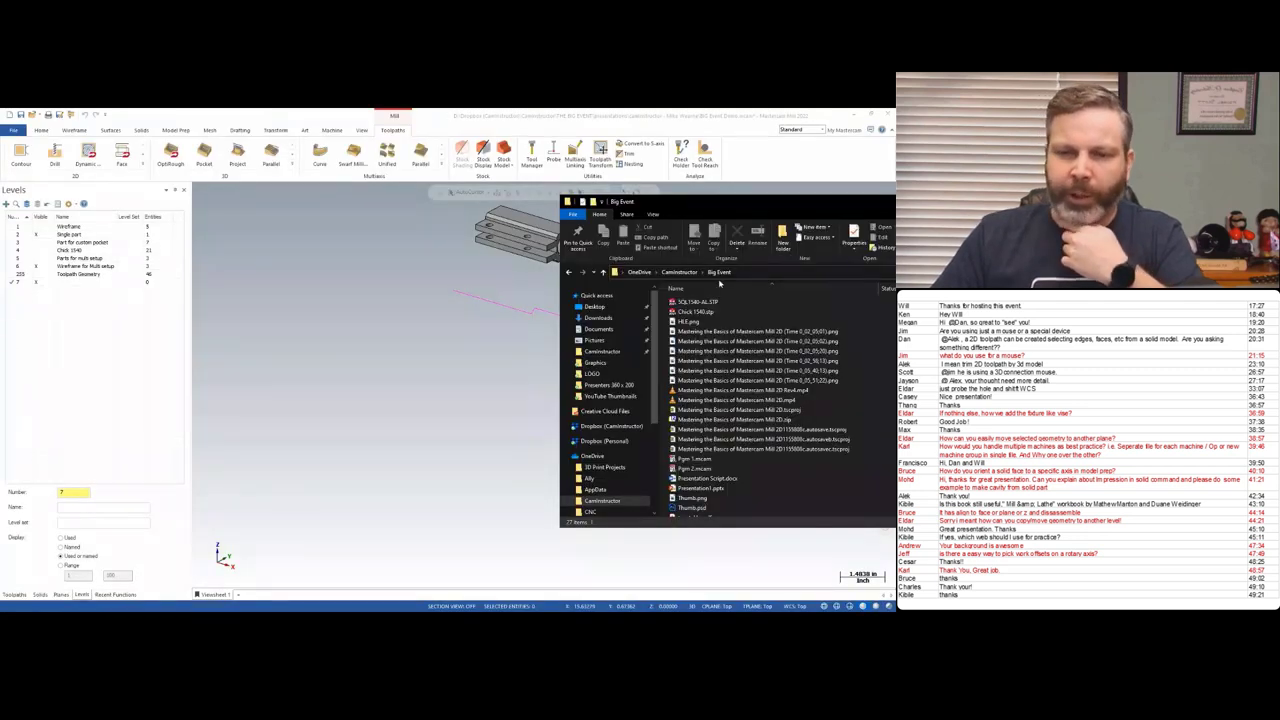
left_click_drag(751, 209, 916, 169)
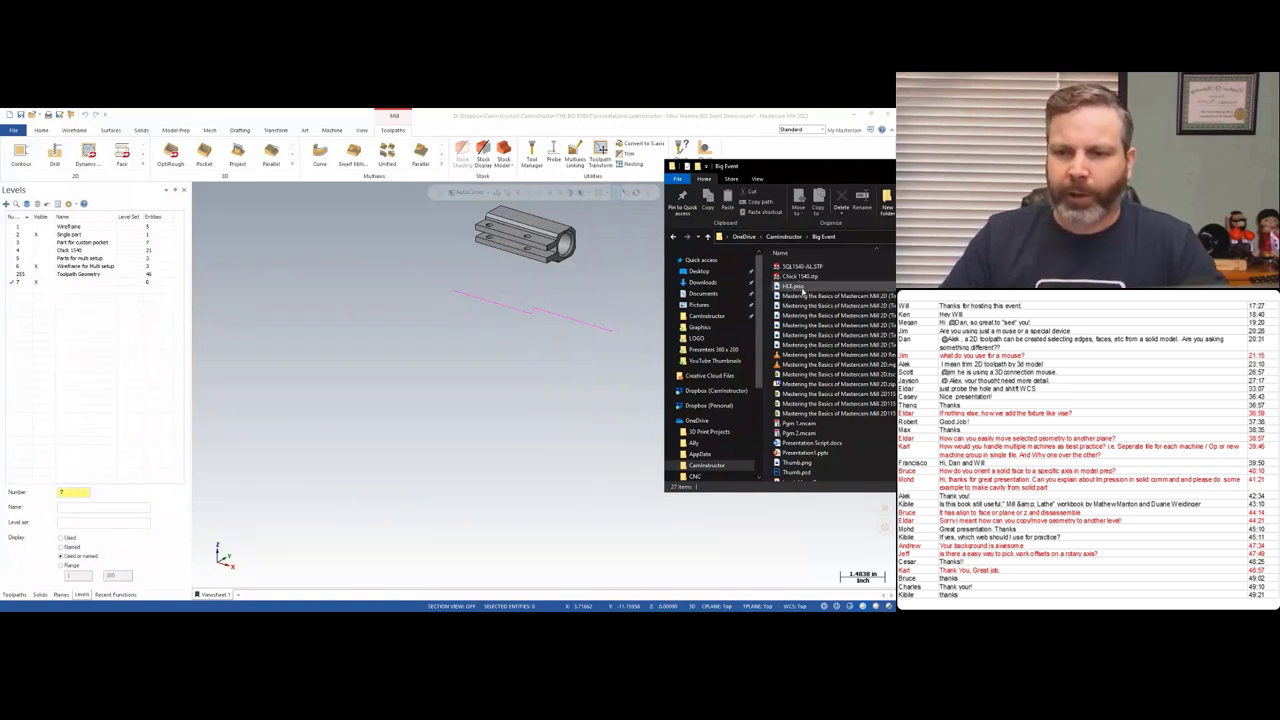
- Merge Chick 1540.stp from the Big Event folder into the current file on the active level
left_click_drag(783, 275, 422, 315)
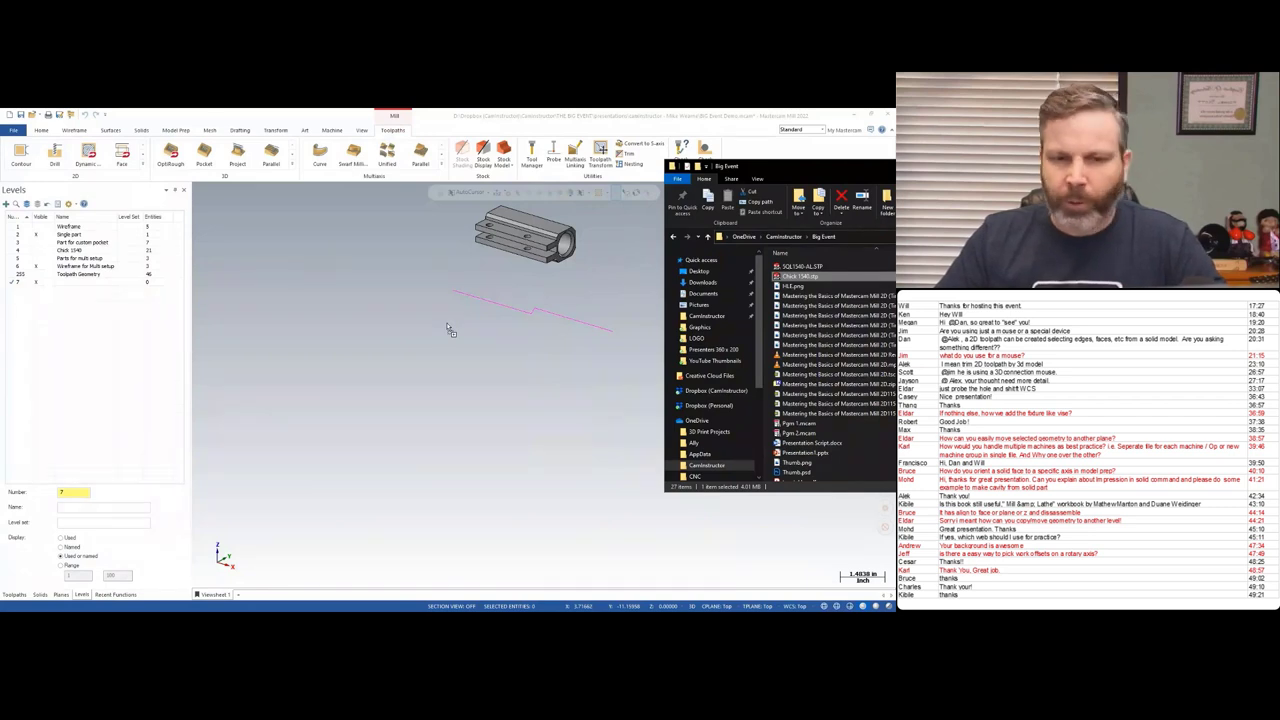
left_click_drag(449, 330, 446, 322)
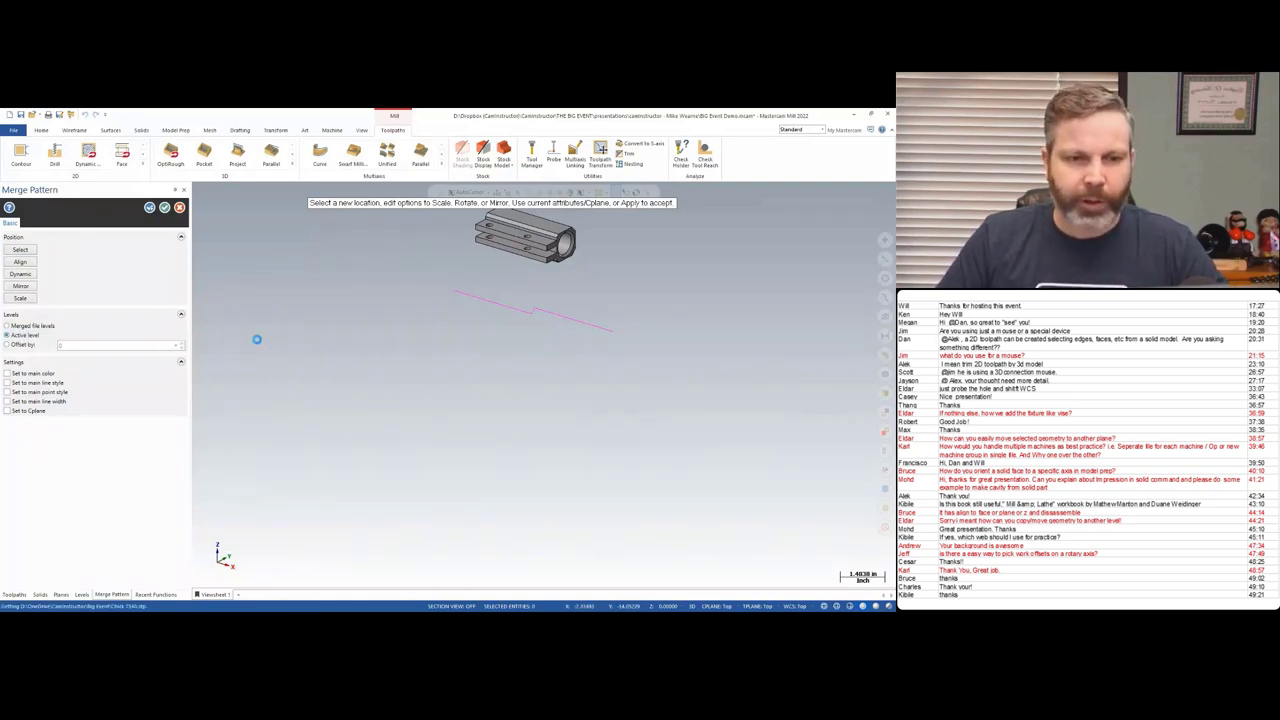
left_click(165, 207)
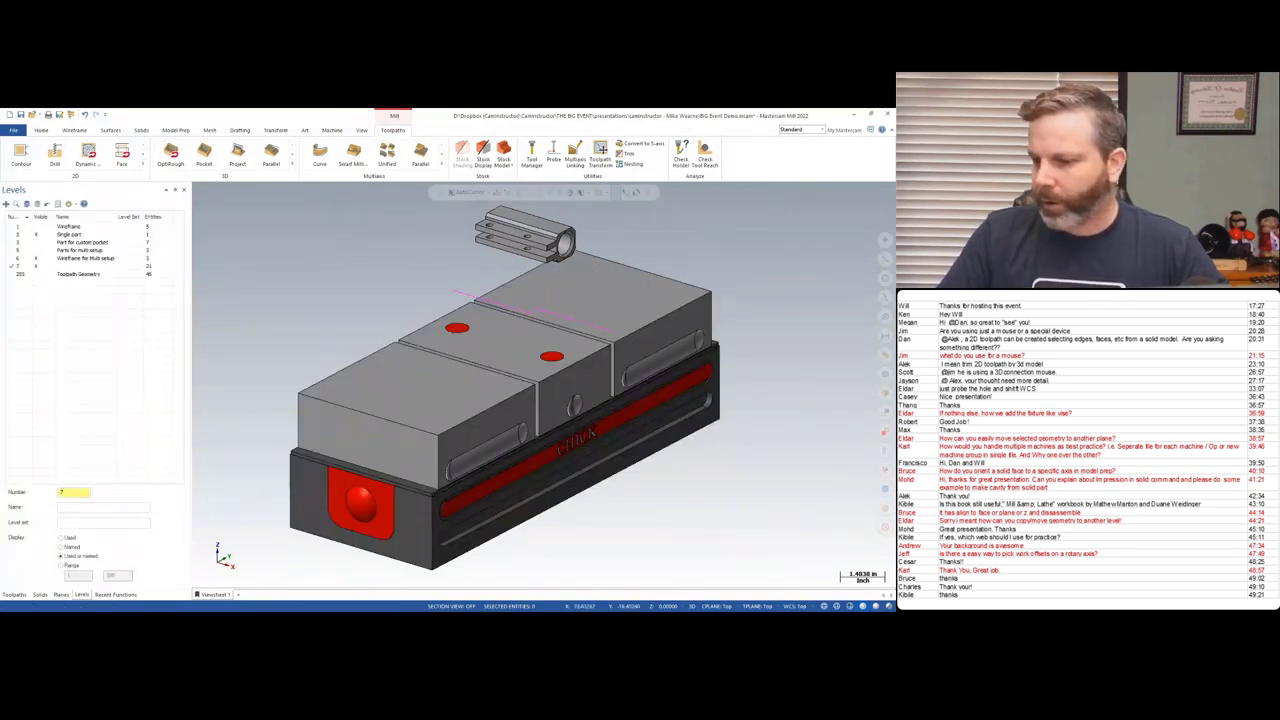
- Create level 4 as the main level and turn off level 7 and the Single part level
type("4")
key("Return")
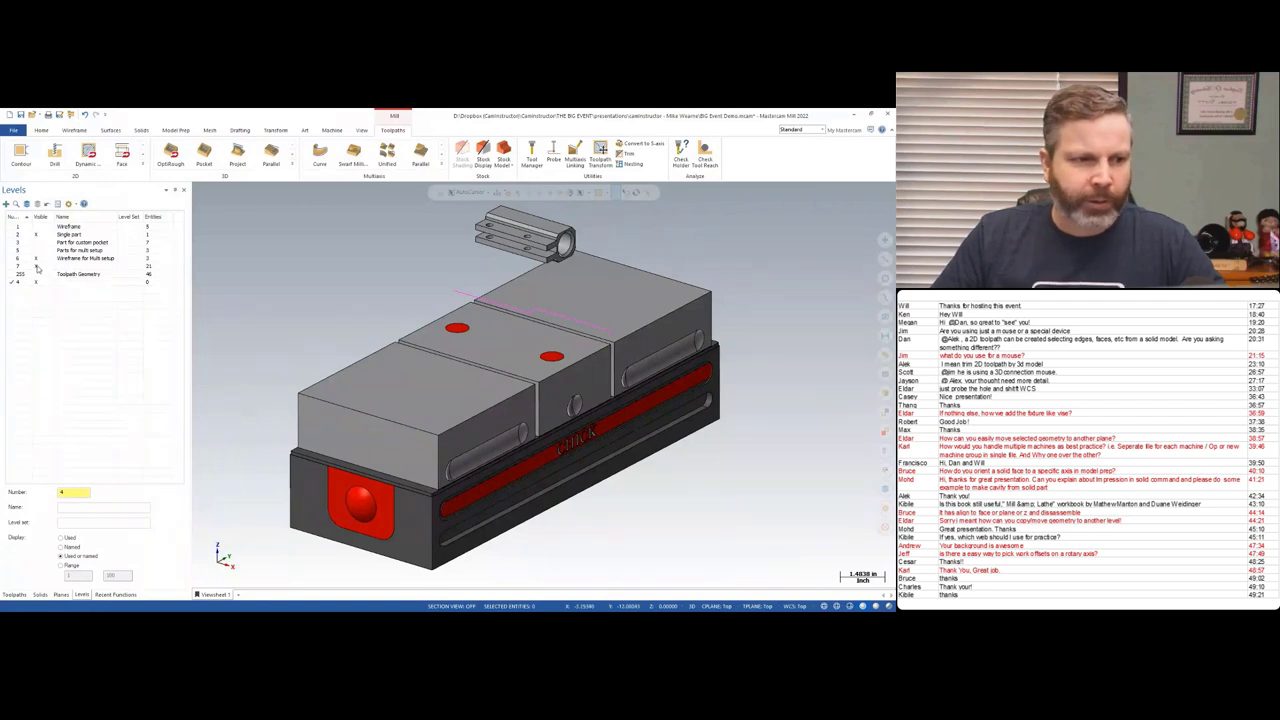
left_click(32, 265)
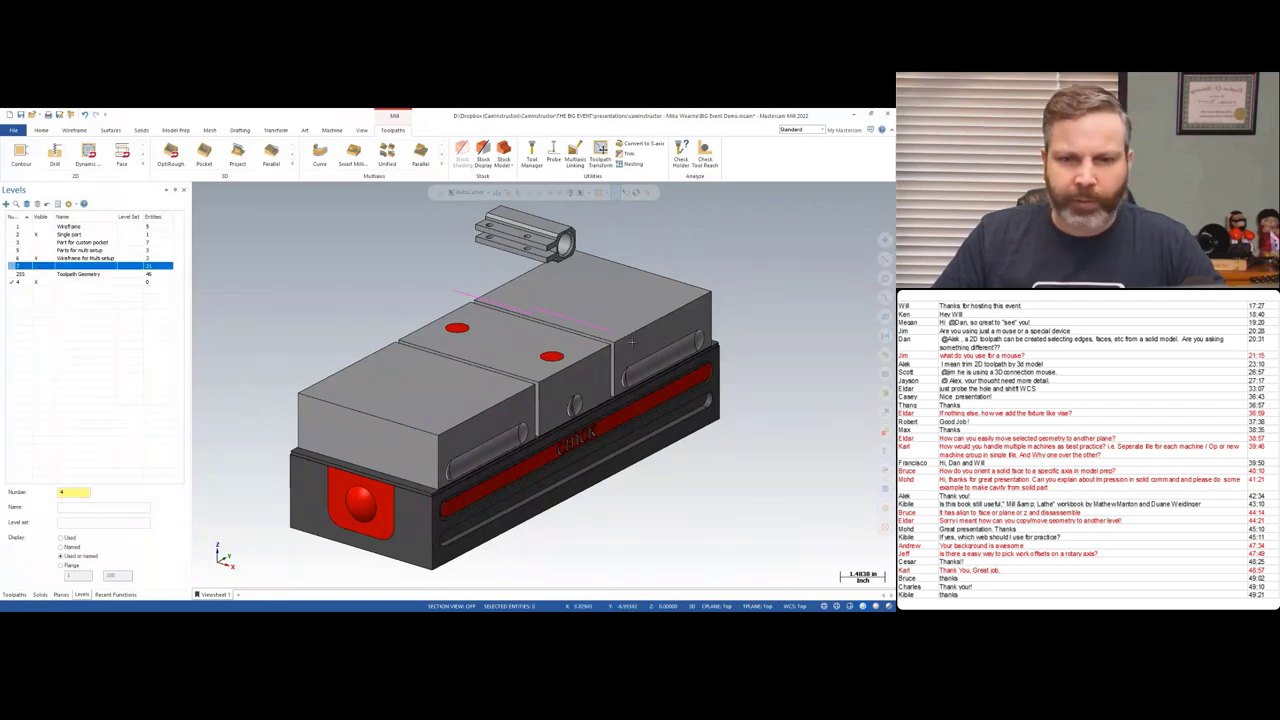
left_click(37, 235)
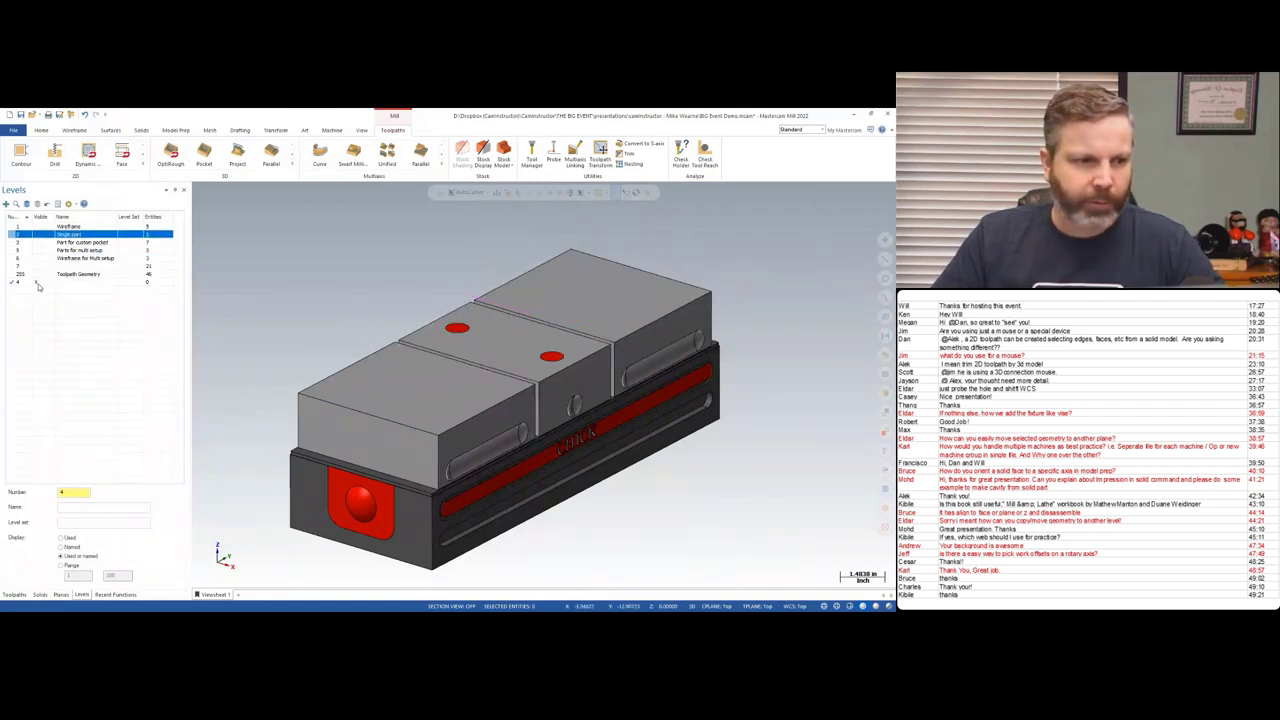
- Make level 7 the main level, hide level 4, and switch the merged vise's level off and back on
left_click(16, 258)
left_click(14, 265)
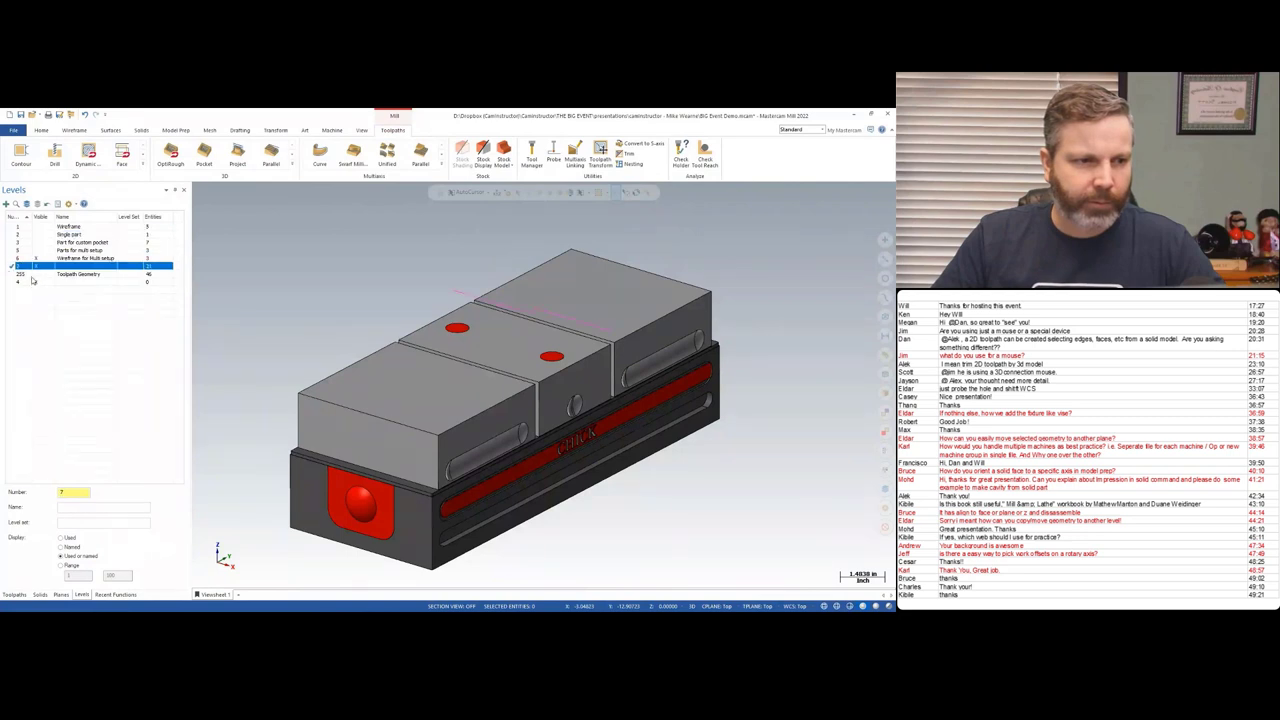
left_click(36, 282)
left_click(42, 267)
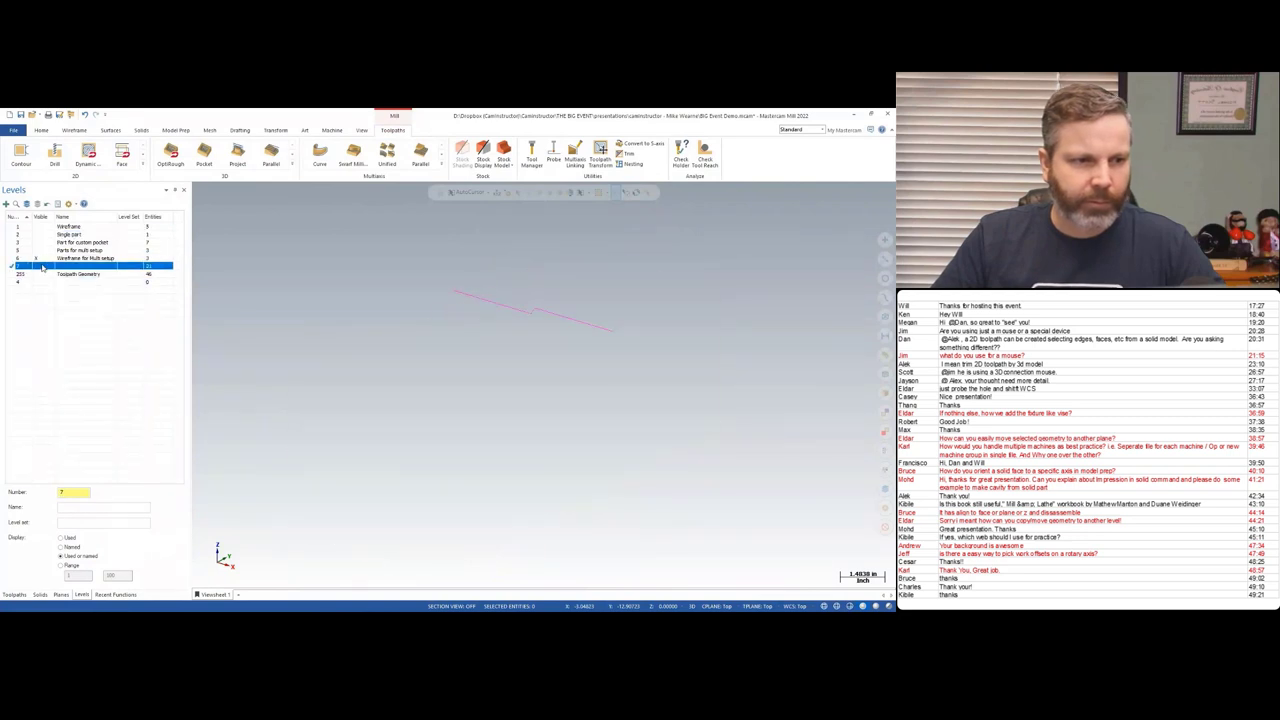
left_click(42, 267)
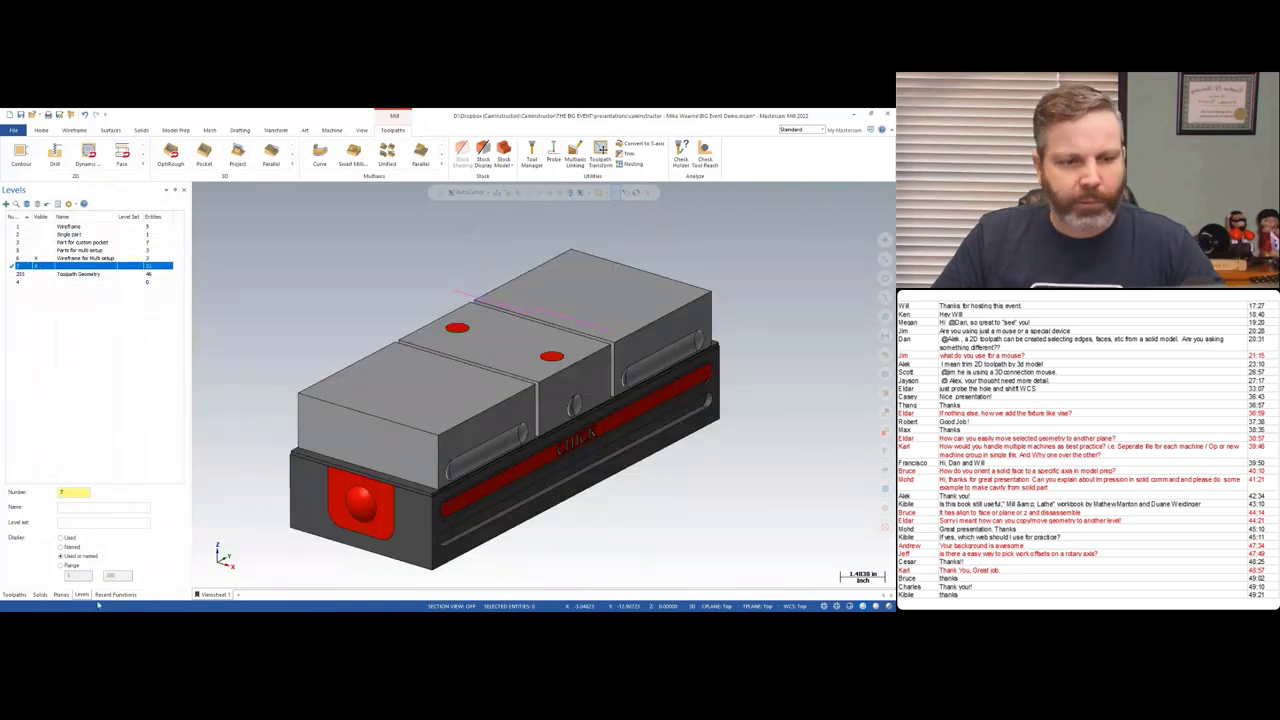
- Hide the Wireframe for Multi setup level, set level 4 as the main level, and turn off level 7
left_click(35, 284)
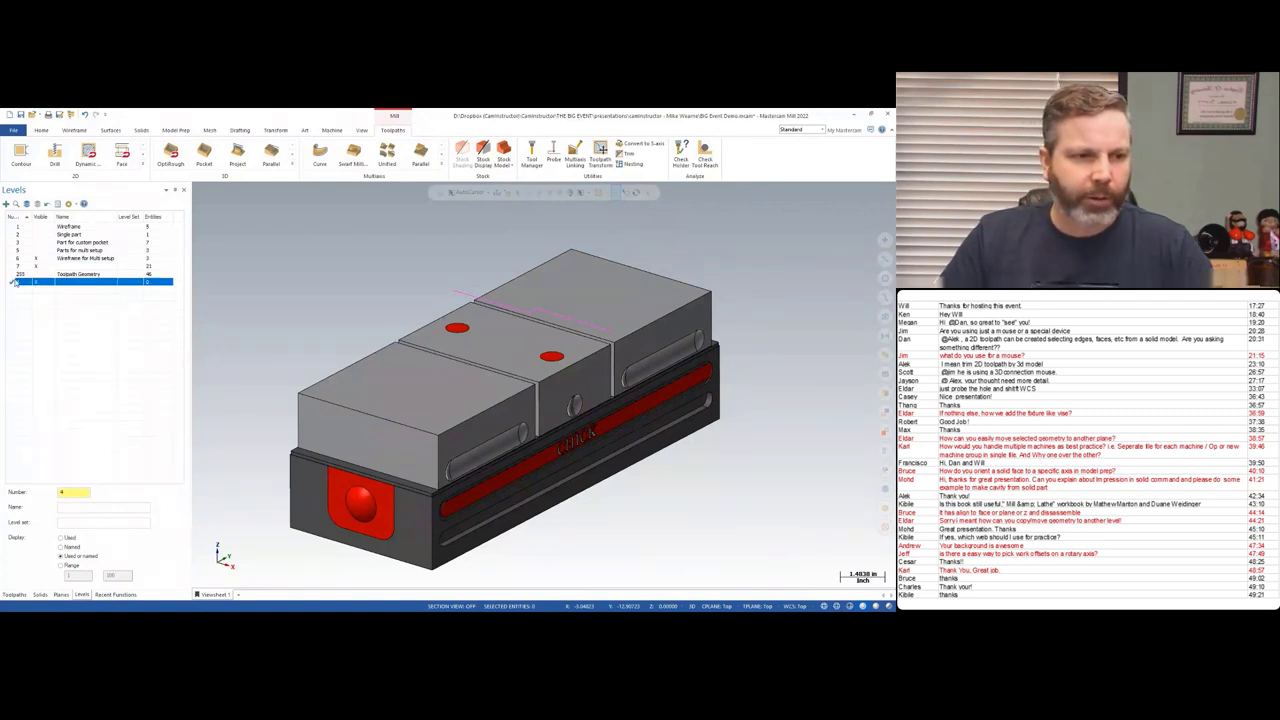
left_click(14, 284)
left_click(38, 259)
left_click(12, 266)
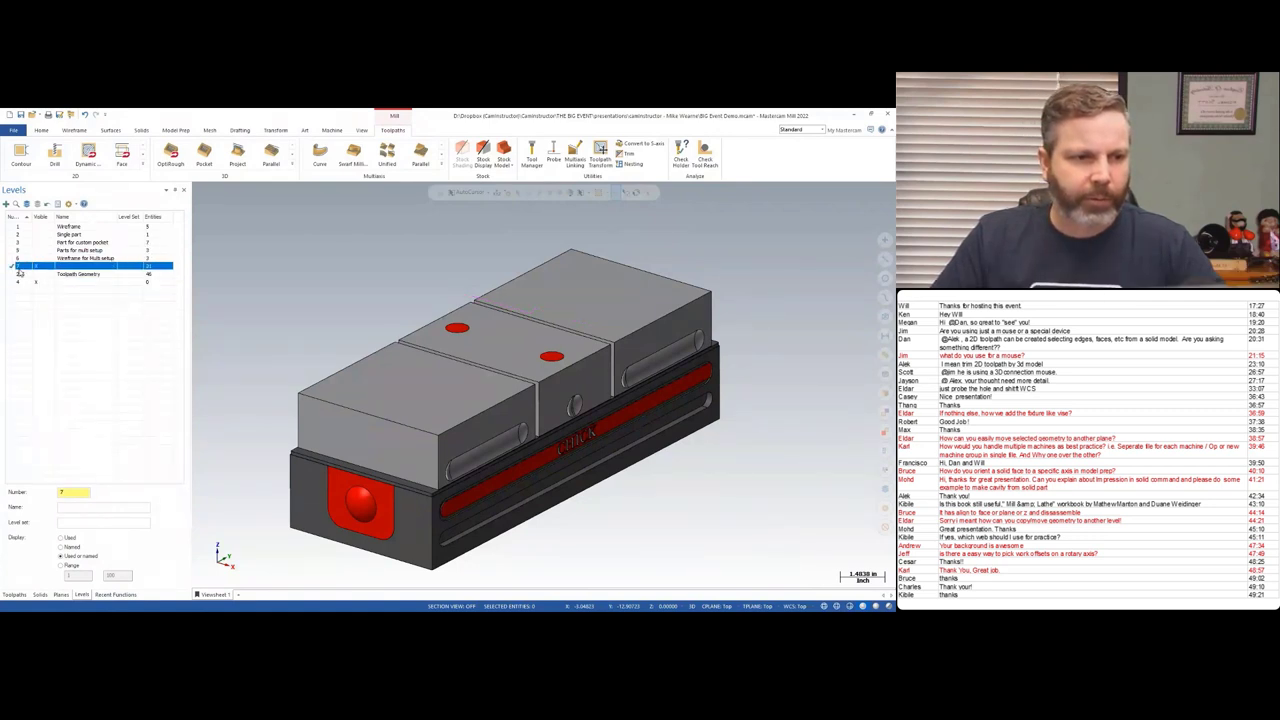
left_click(37, 284)
left_click(78, 268)
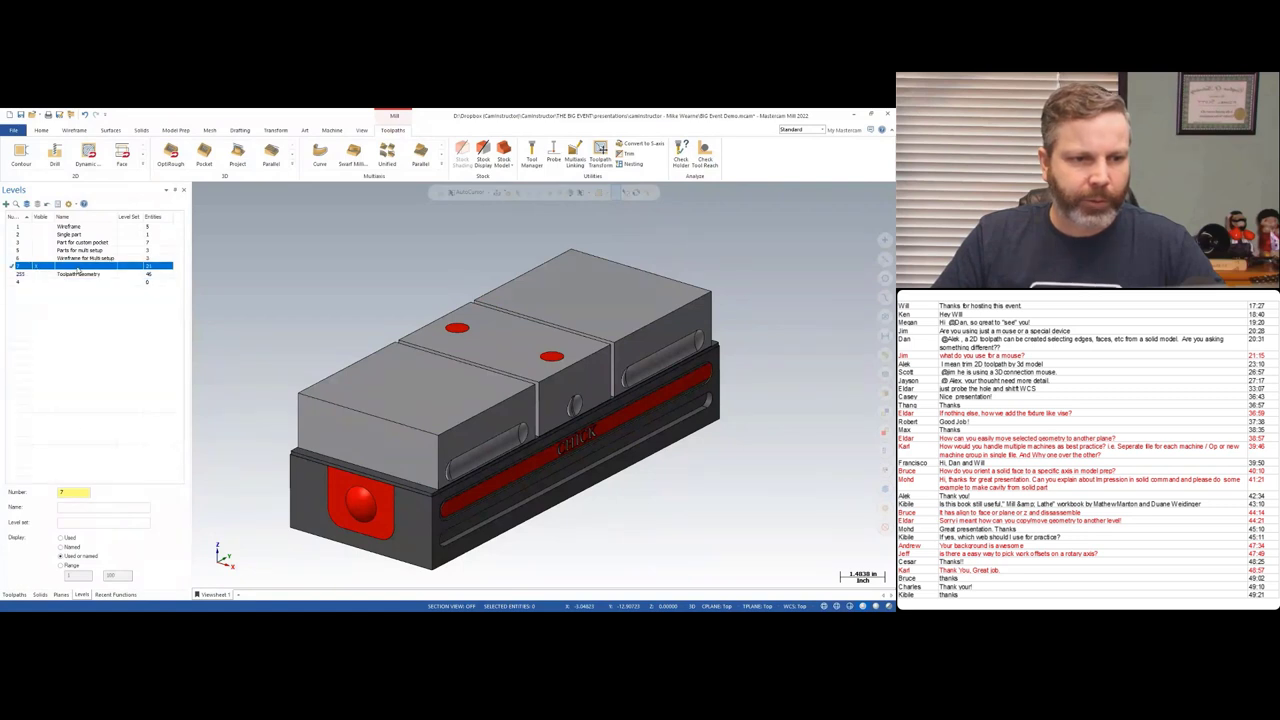
left_click(36, 284)
left_click(13, 284)
left_click(39, 268)
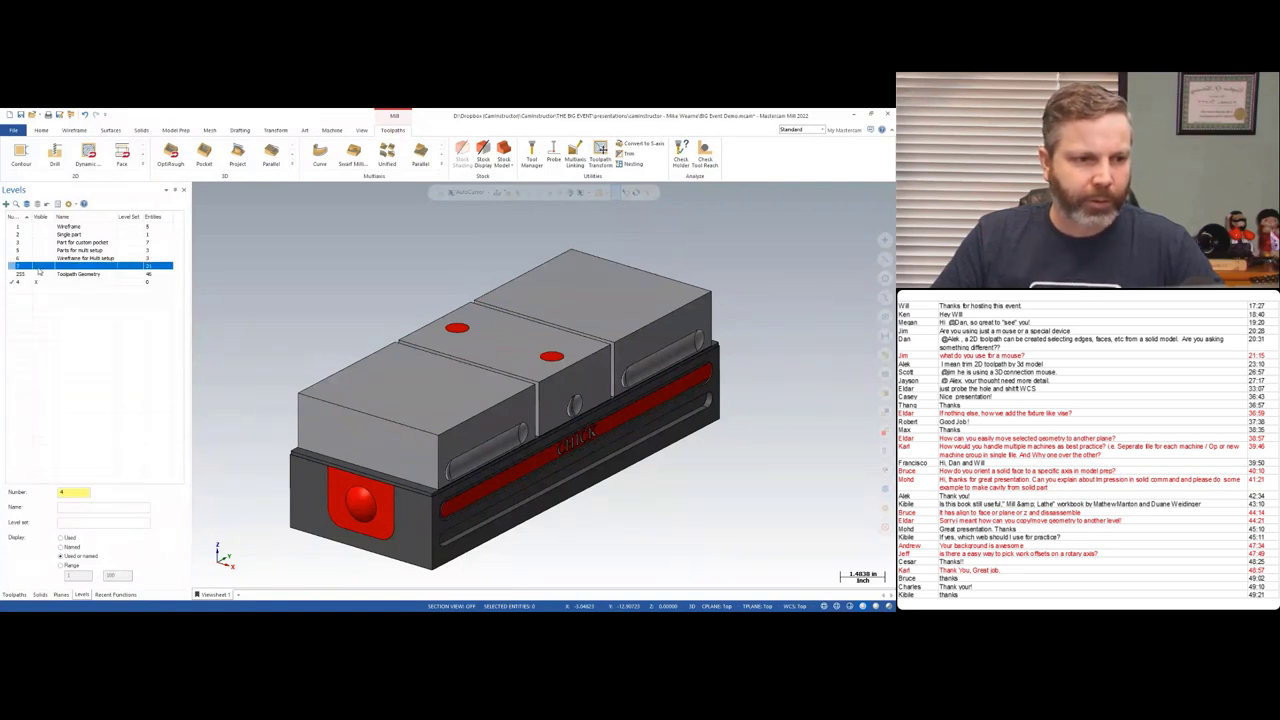
scroll(320, 288, "down", 2)
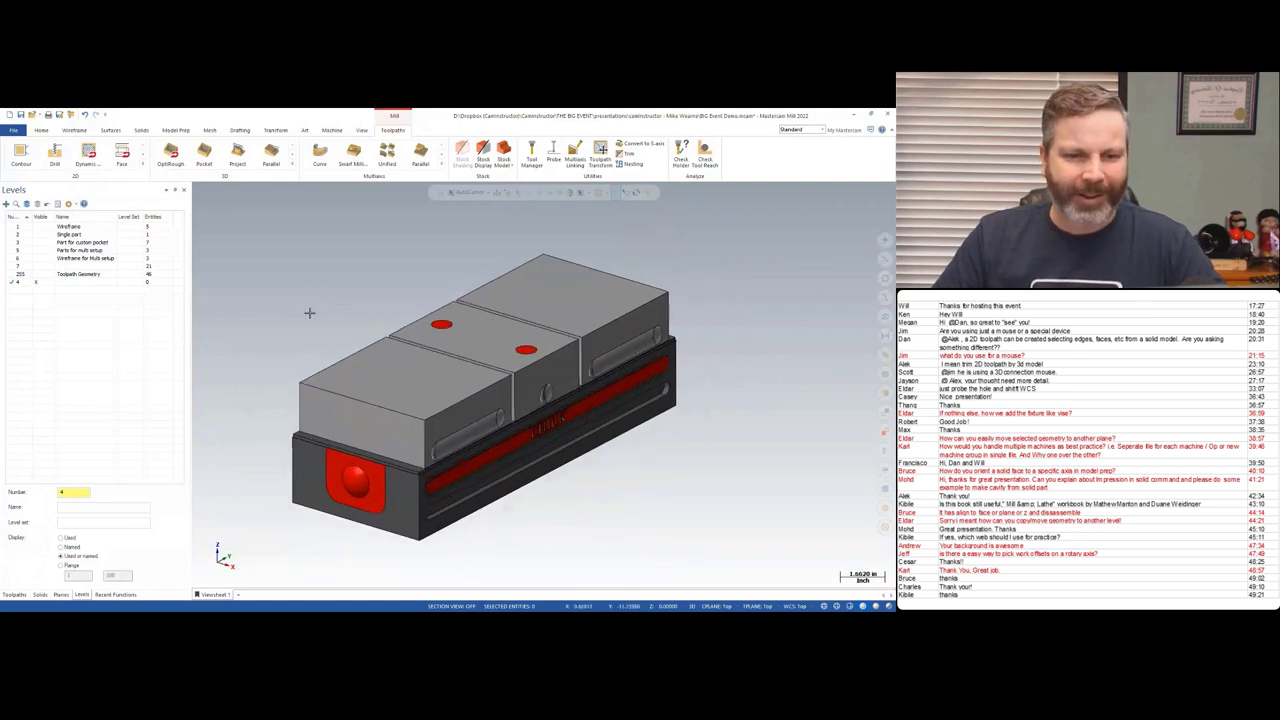
- Start a new file without saving the demo, open SQL1540-AL.STP from the Big Event folder, and inspect the vise from an angle
left_click(115, 594)
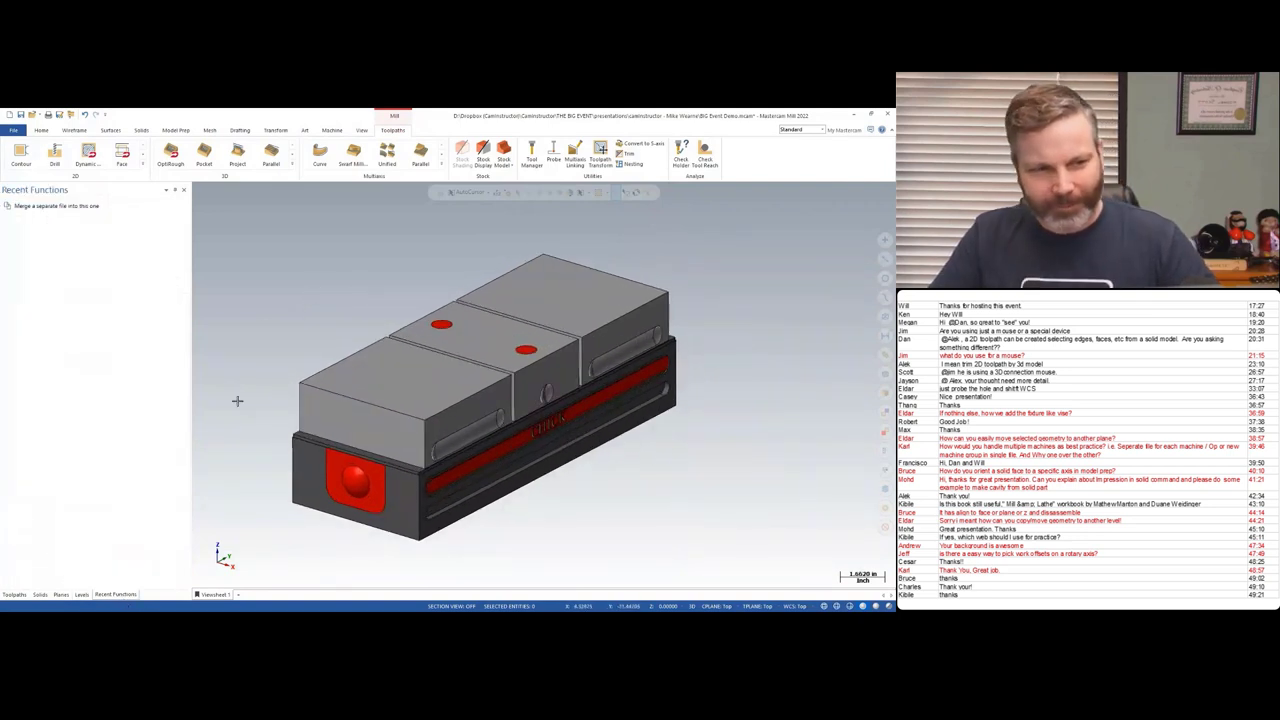
left_click(14, 594)
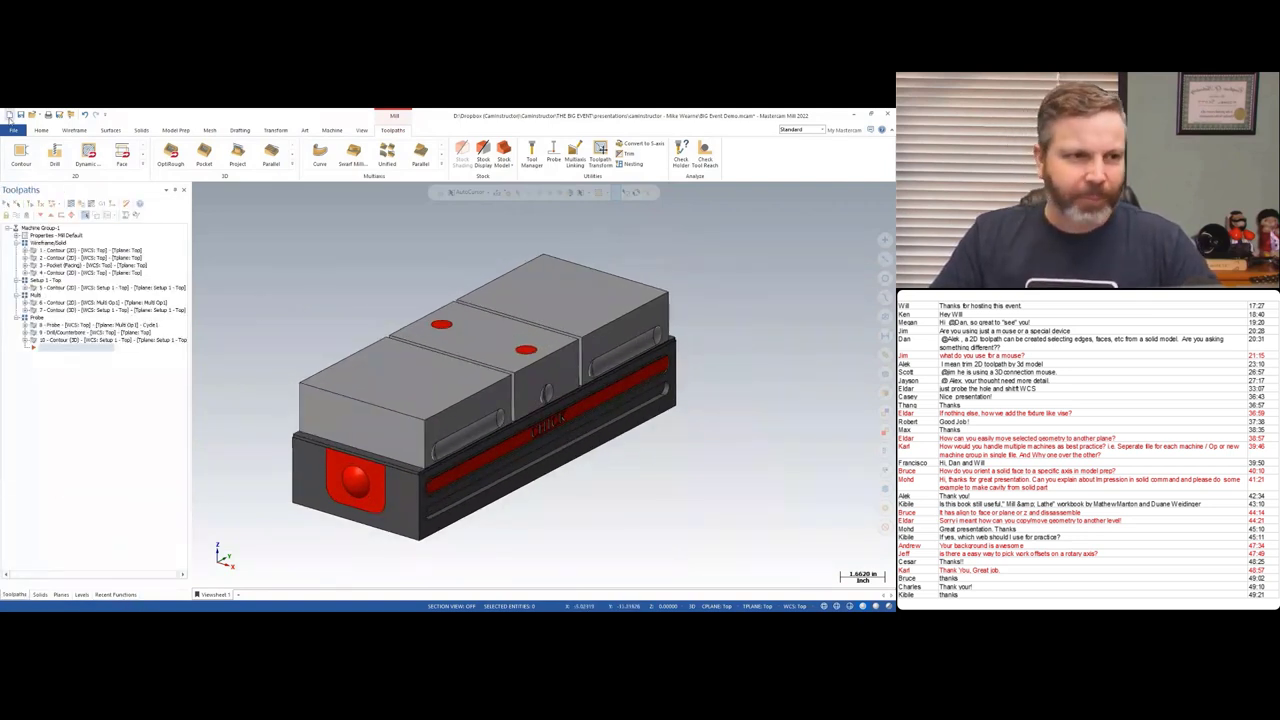
key("ctrl+n")
left_click(474, 381)
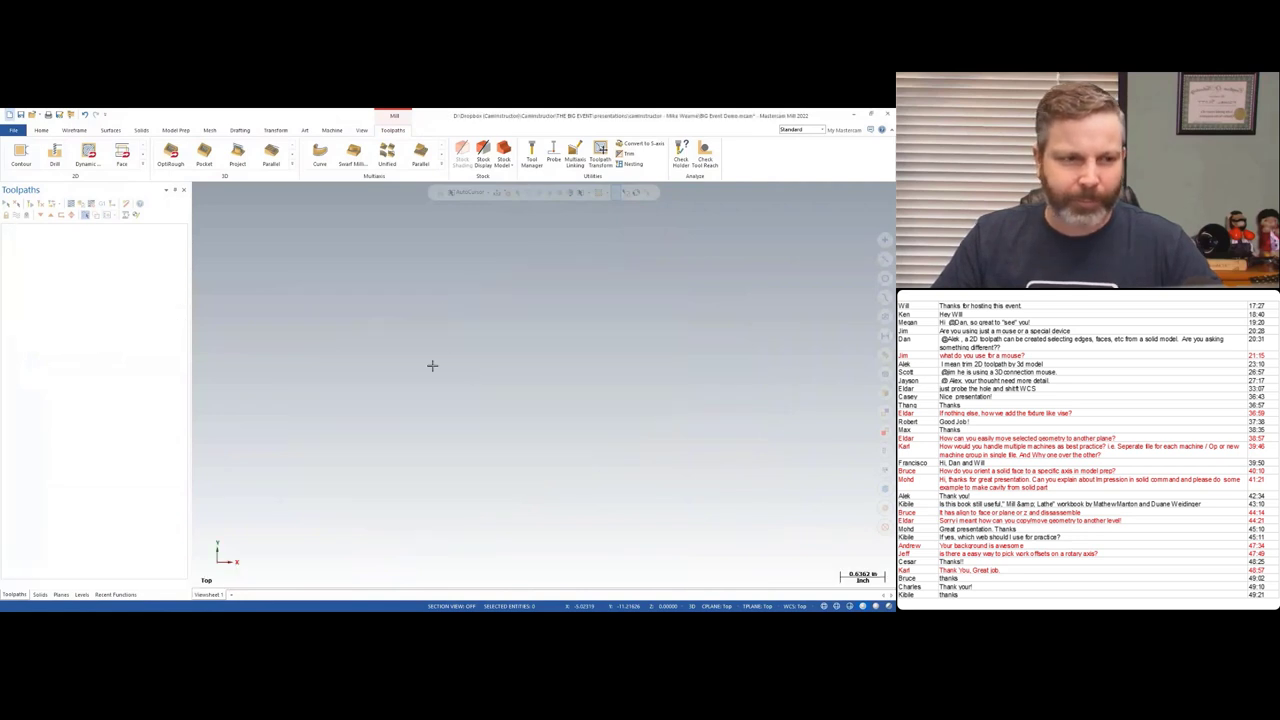
left_click(631, 273)
left_click_drag(631, 273, 328, 336)
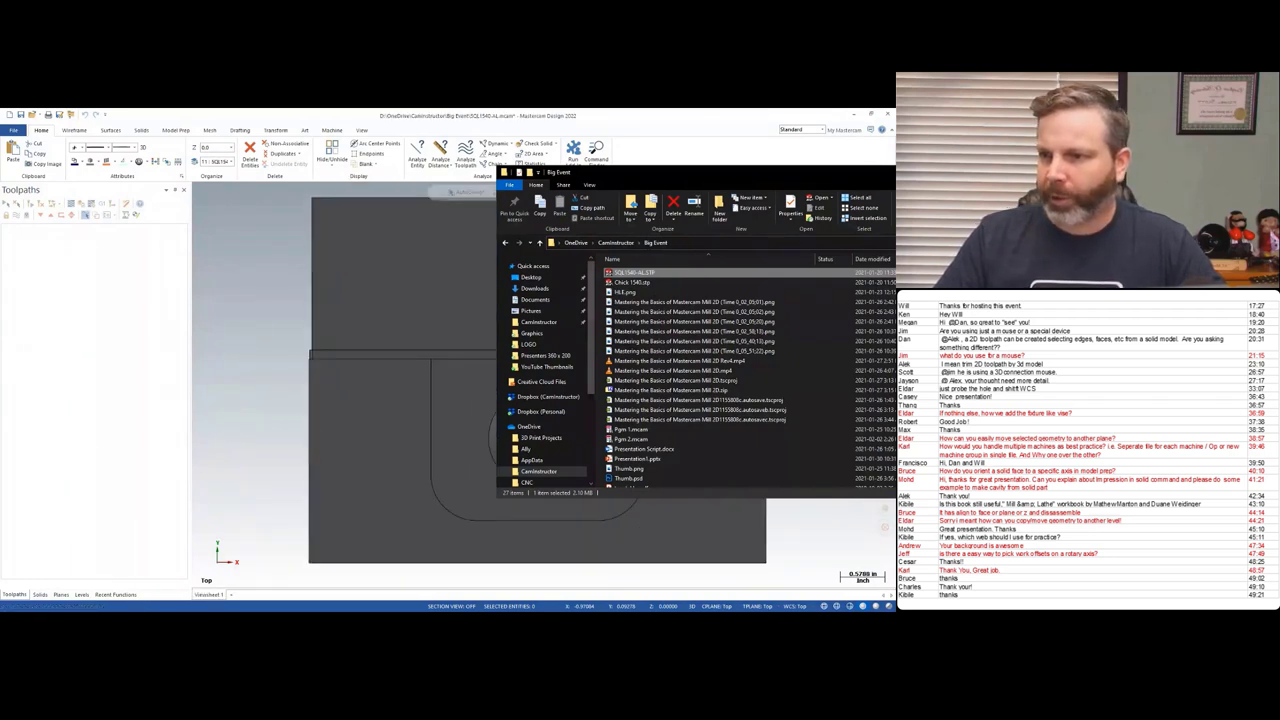
scroll(849, 317, "down", 2)
middle_click_drag(849, 317, 746, 491)
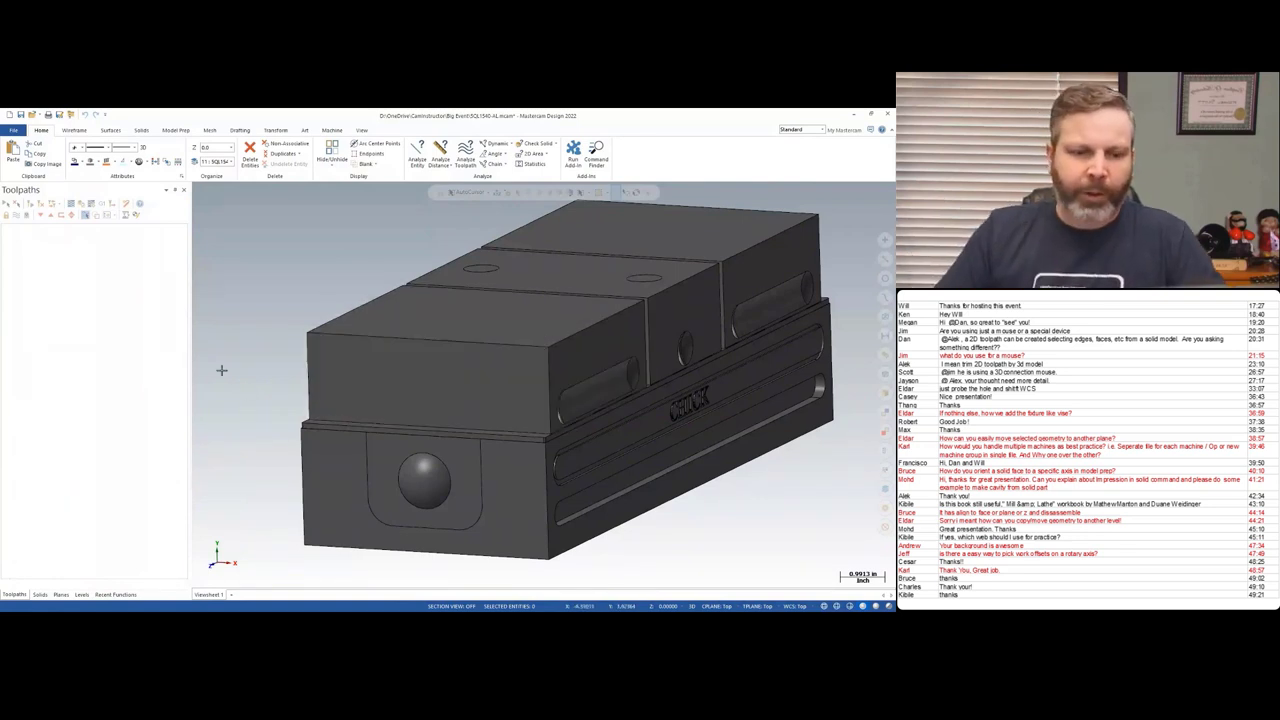
right_click(220, 322)
left_click(244, 373)
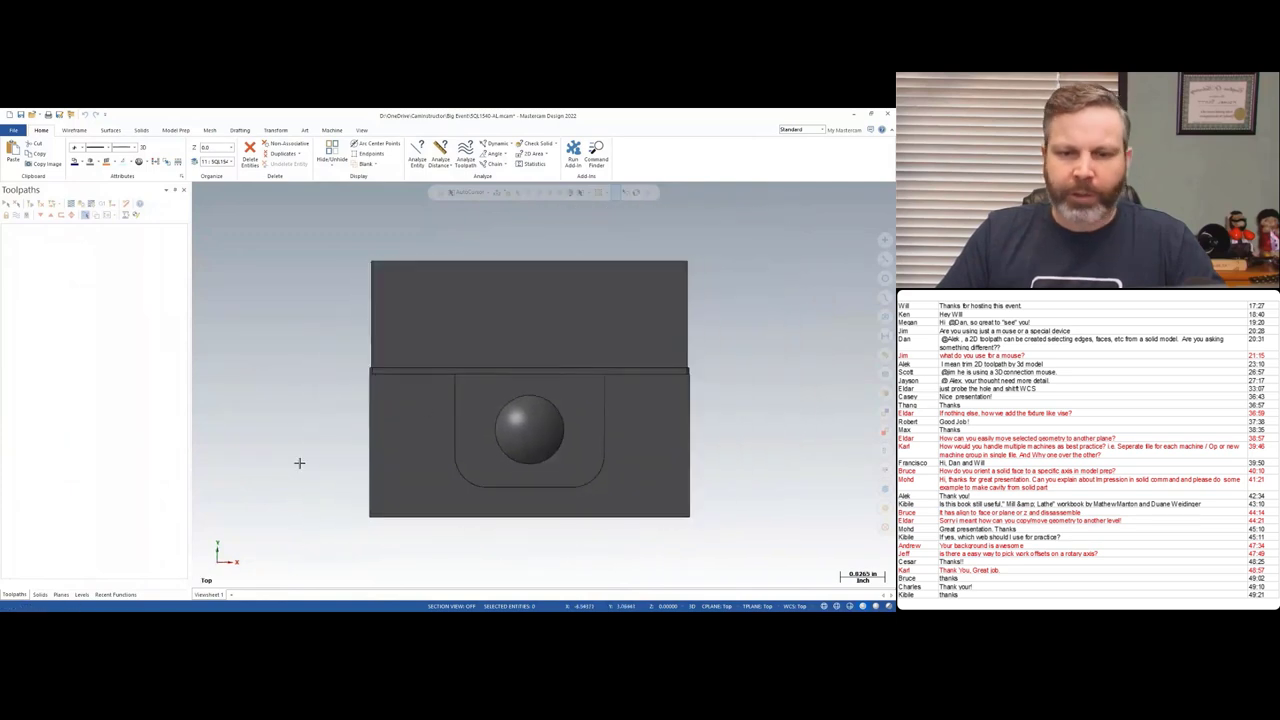
- Open Chick 1540.stp from the Big Event folder without saving the SQL1540-AL file, and show the coloured vise isometrically
scroll(527, 432, "down", 3)
key("alt+Tab")
left_click(639, 284)
left_click_drag(313, 300, 306, 288)
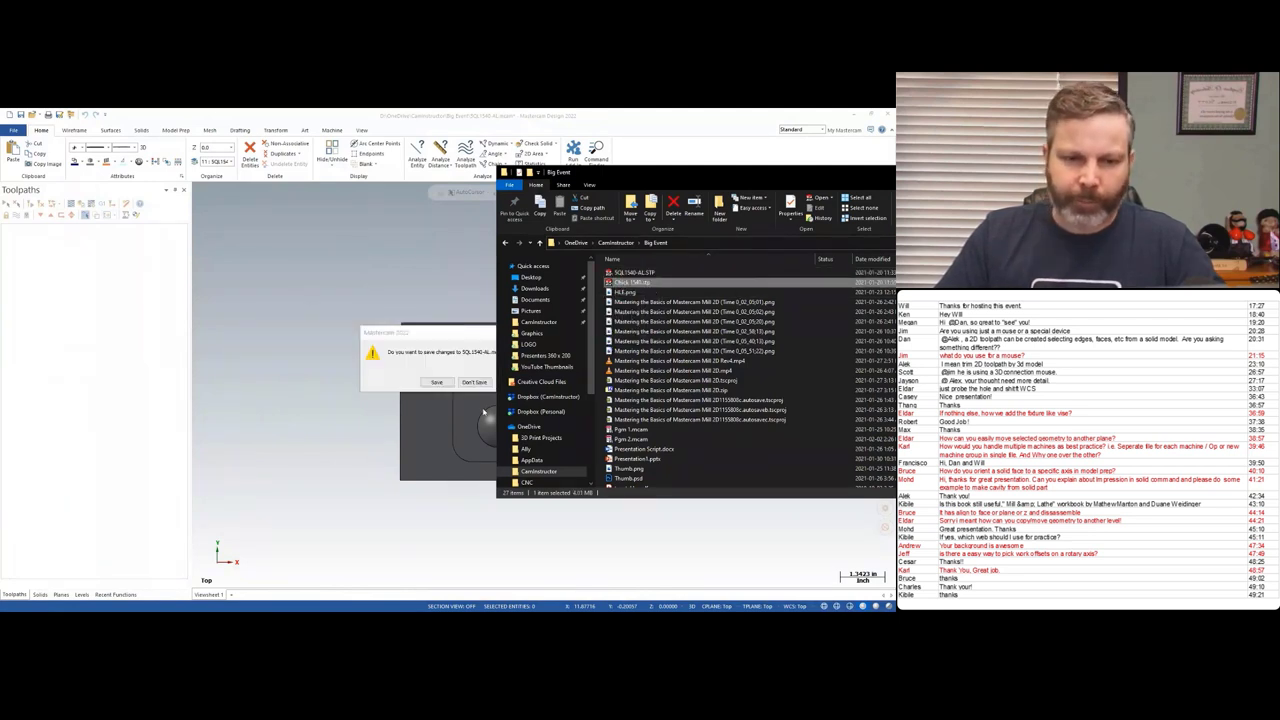
left_click(471, 383)
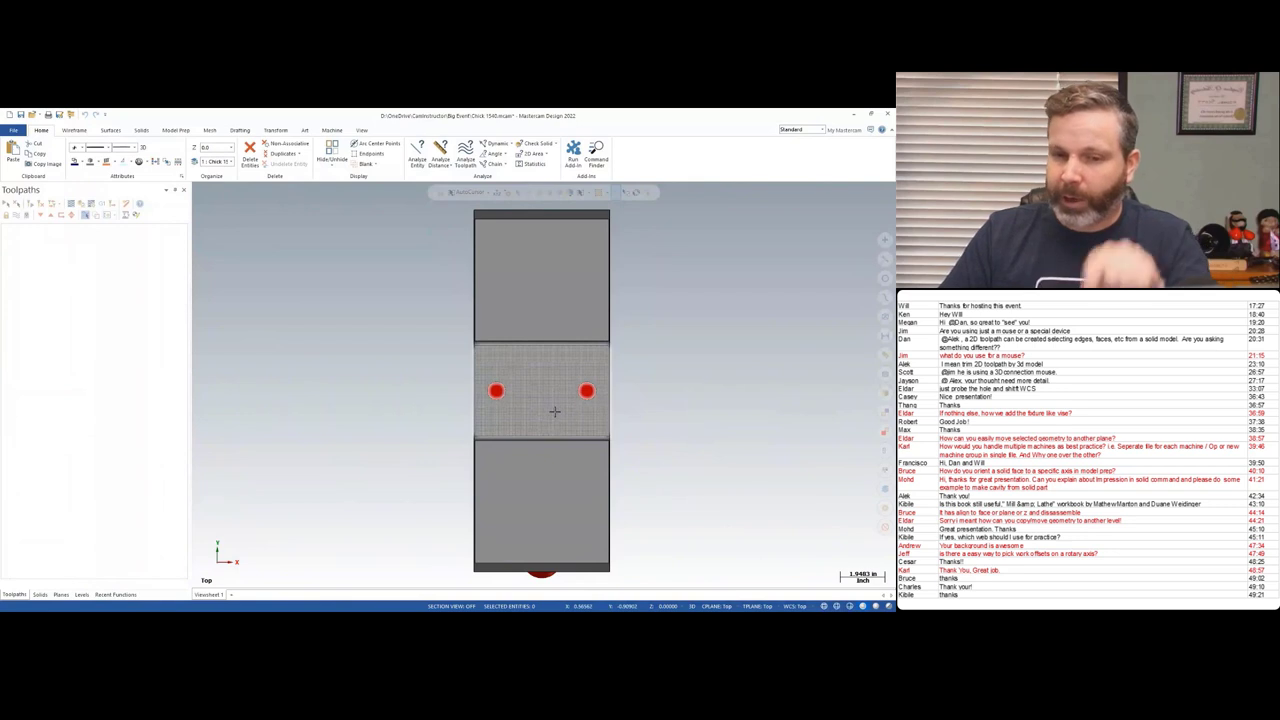
key("alt+7")
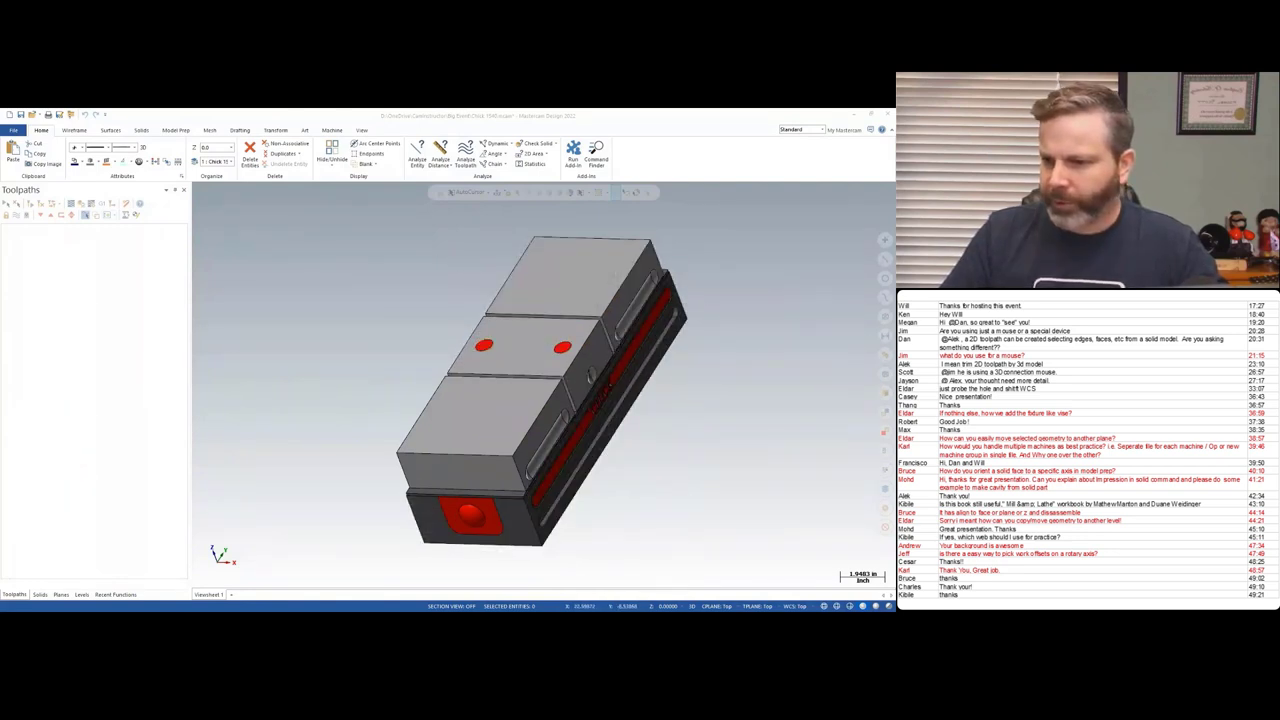
- Replace the vise file, without saving it, with the single slotted part's model and show the part isometrically
key("ctrl+n")
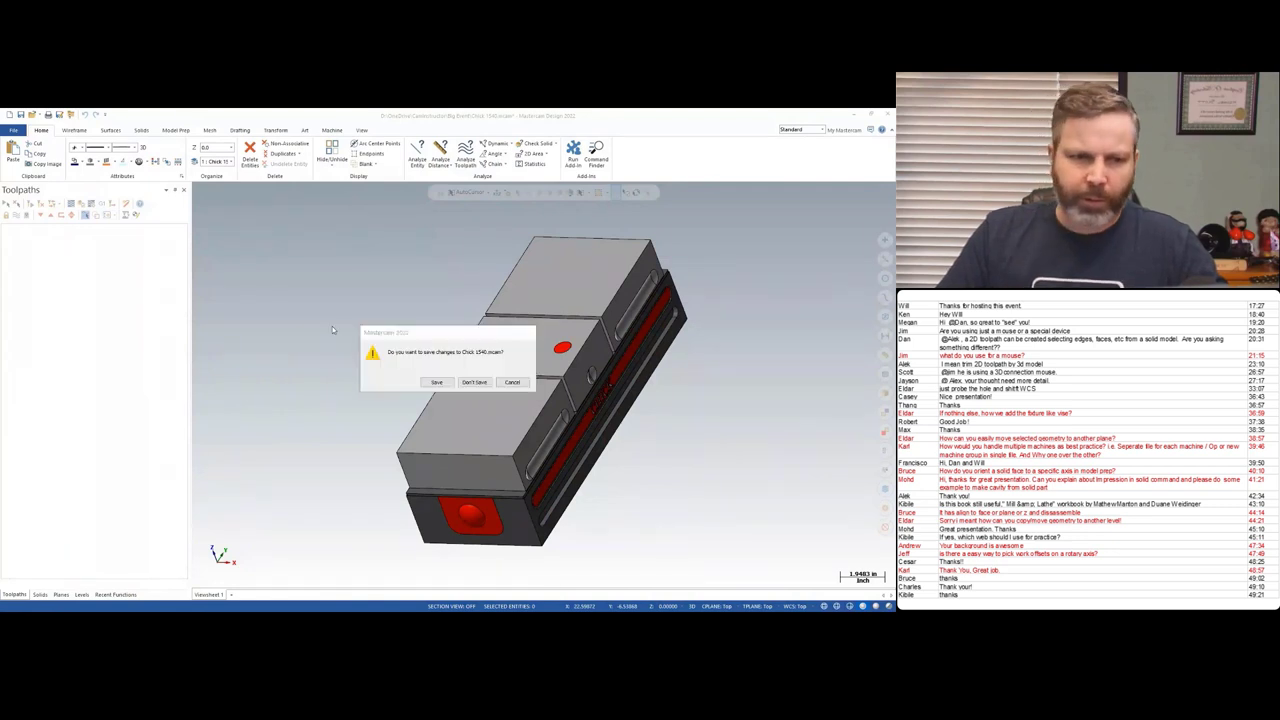
left_click(483, 382)
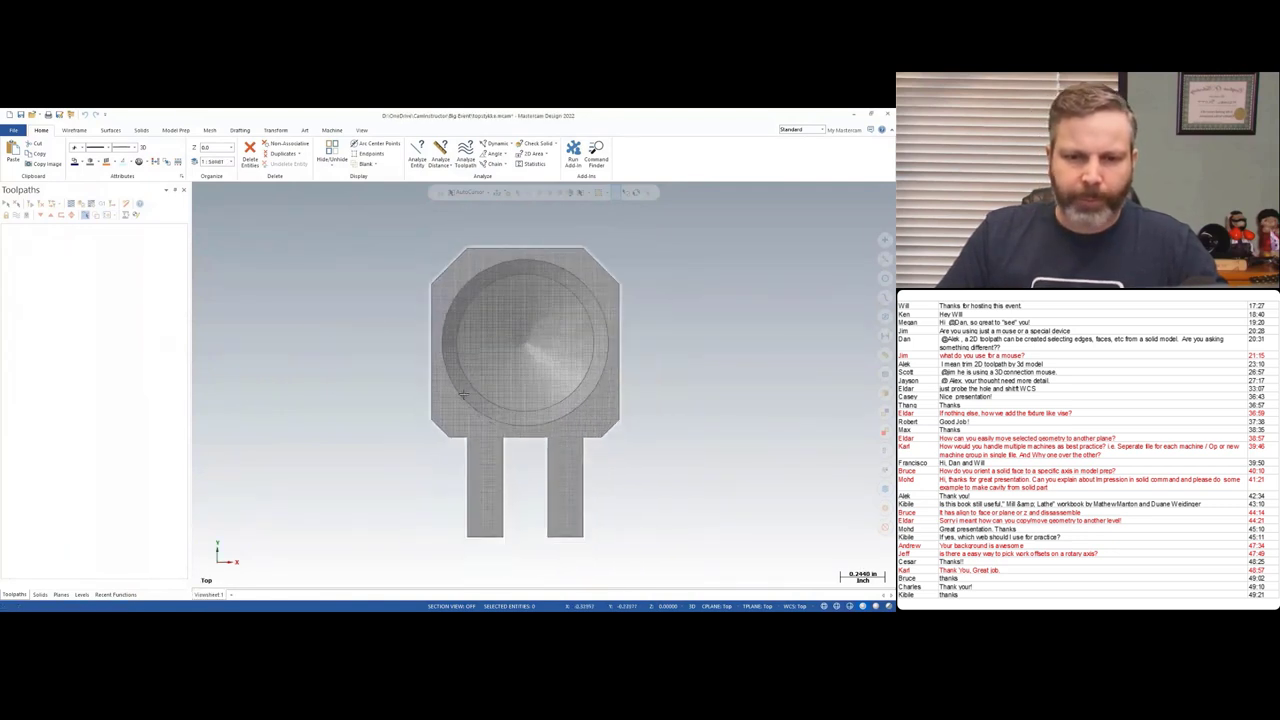
key("alt+7")
scroll(388, 425, "down", 1)
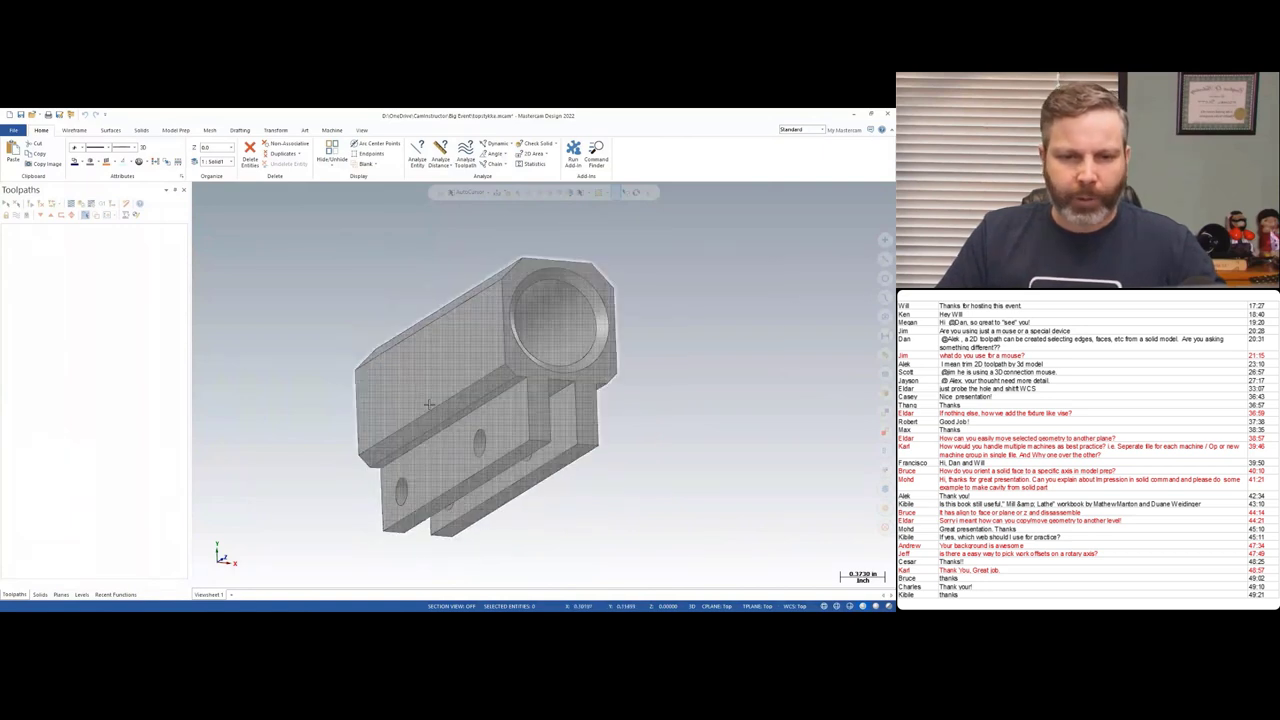
- Create a plane at the lower corner of the part's bored end face, set it as WCS, Cplane and Tplane, and view the part along it
key("alt+l")
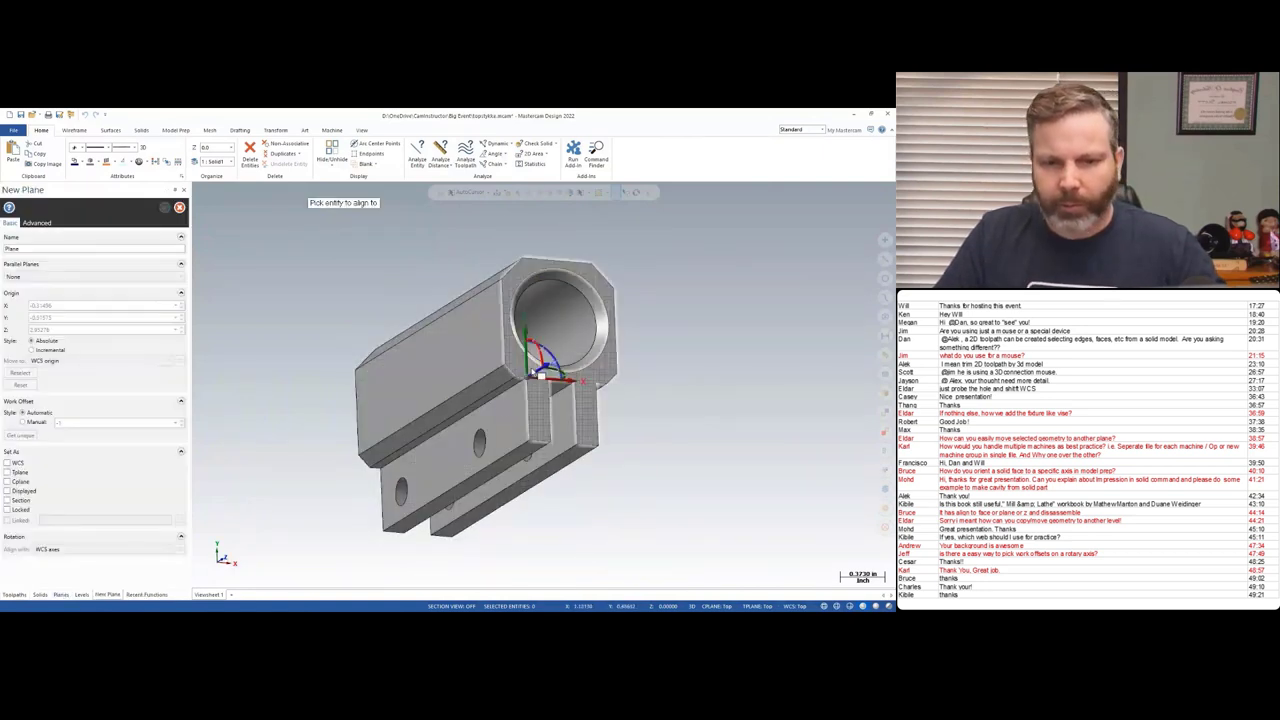
left_click(528, 369)
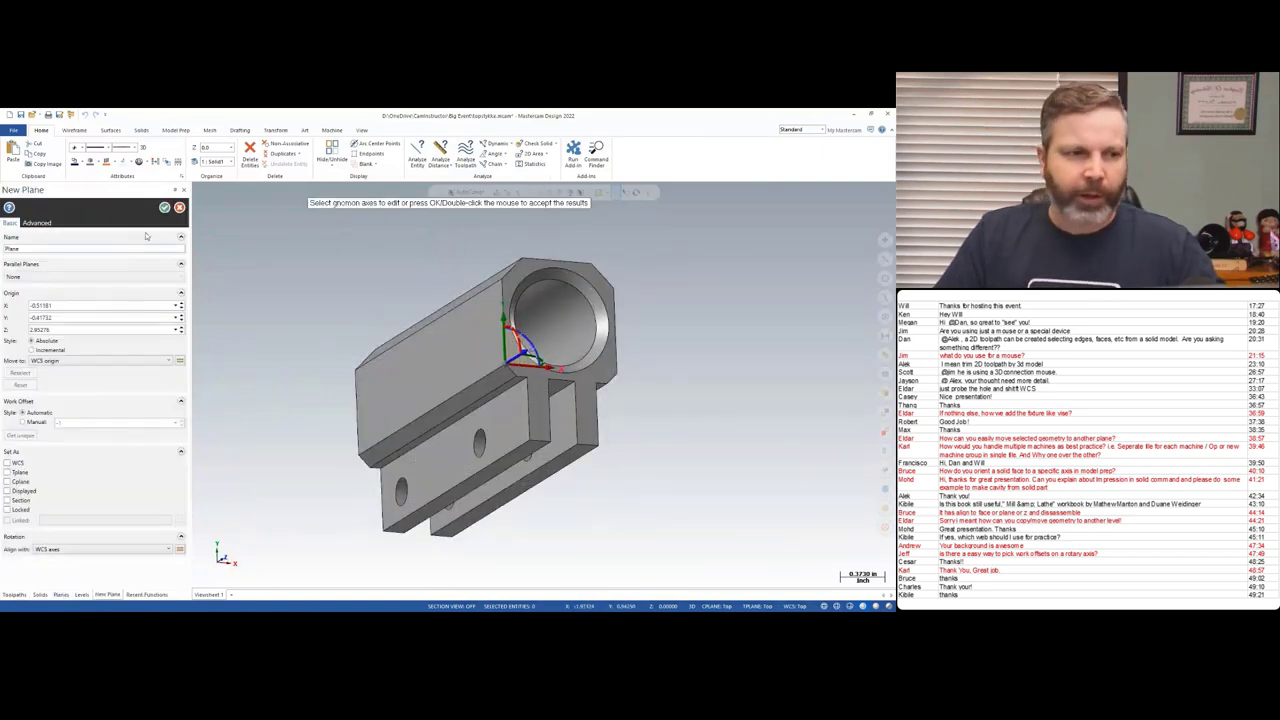
left_click(19, 472)
left_click(18, 463)
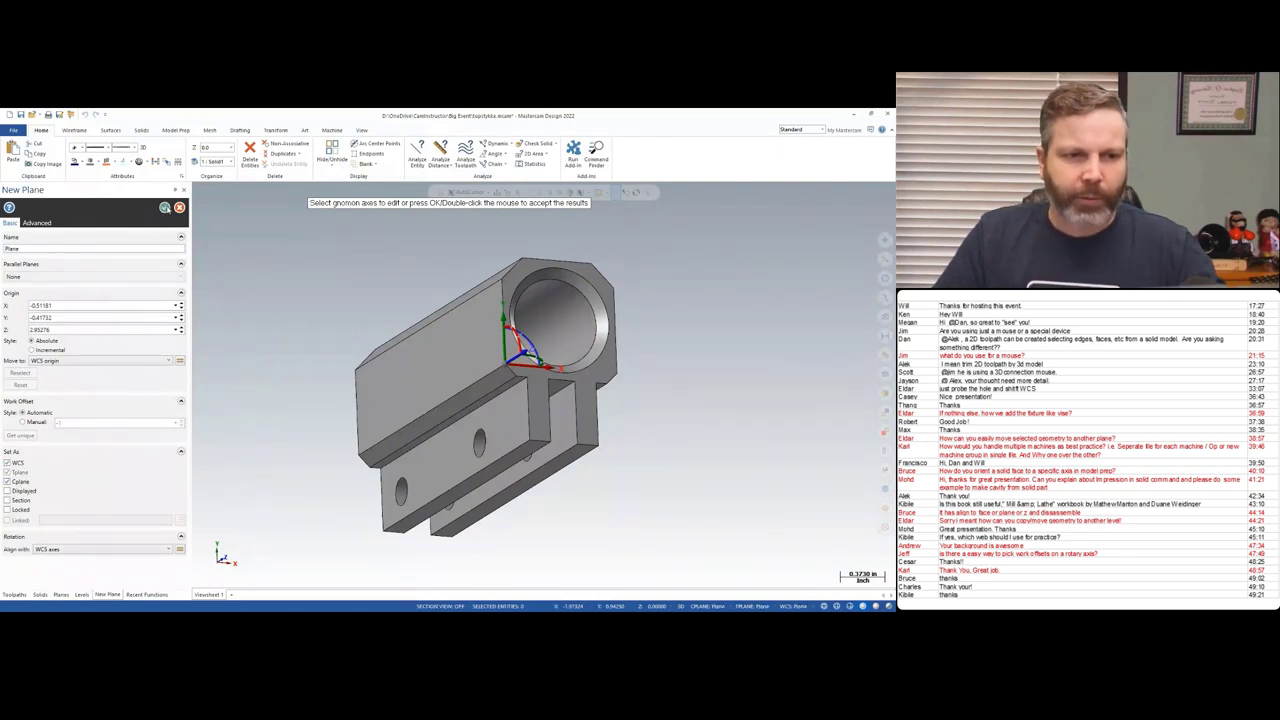
left_click(165, 208)
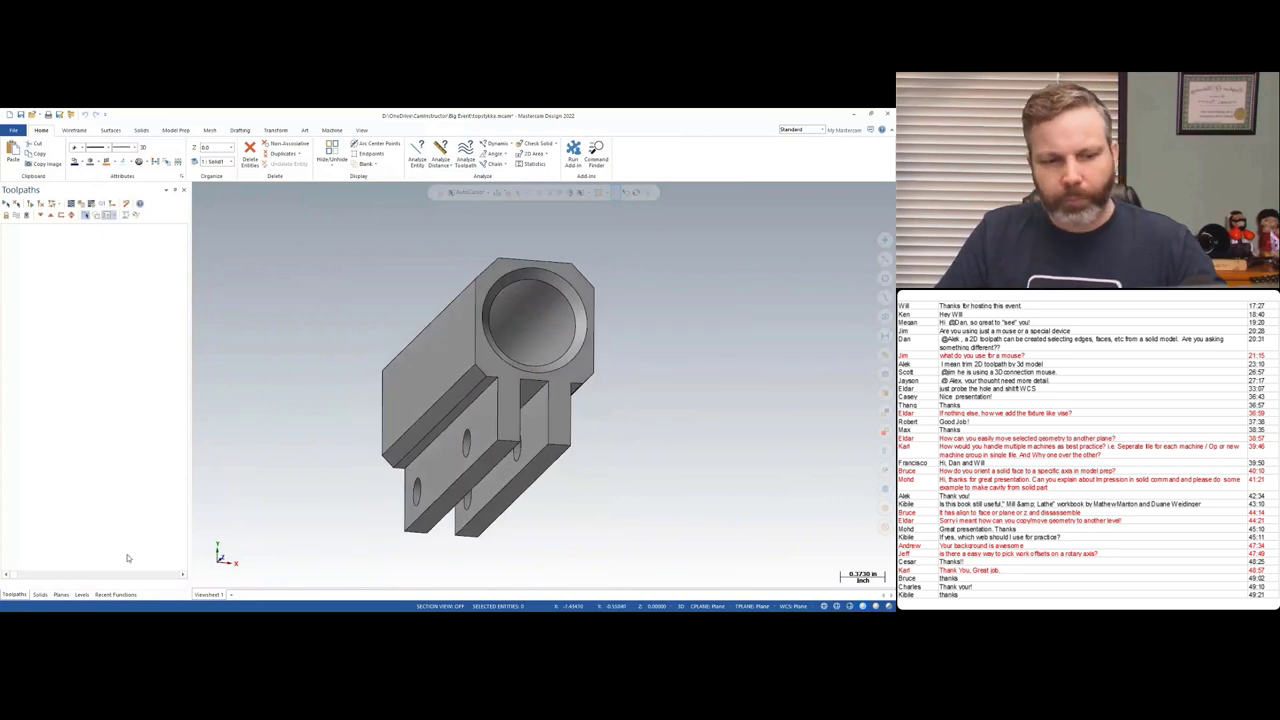
left_click(61, 594)
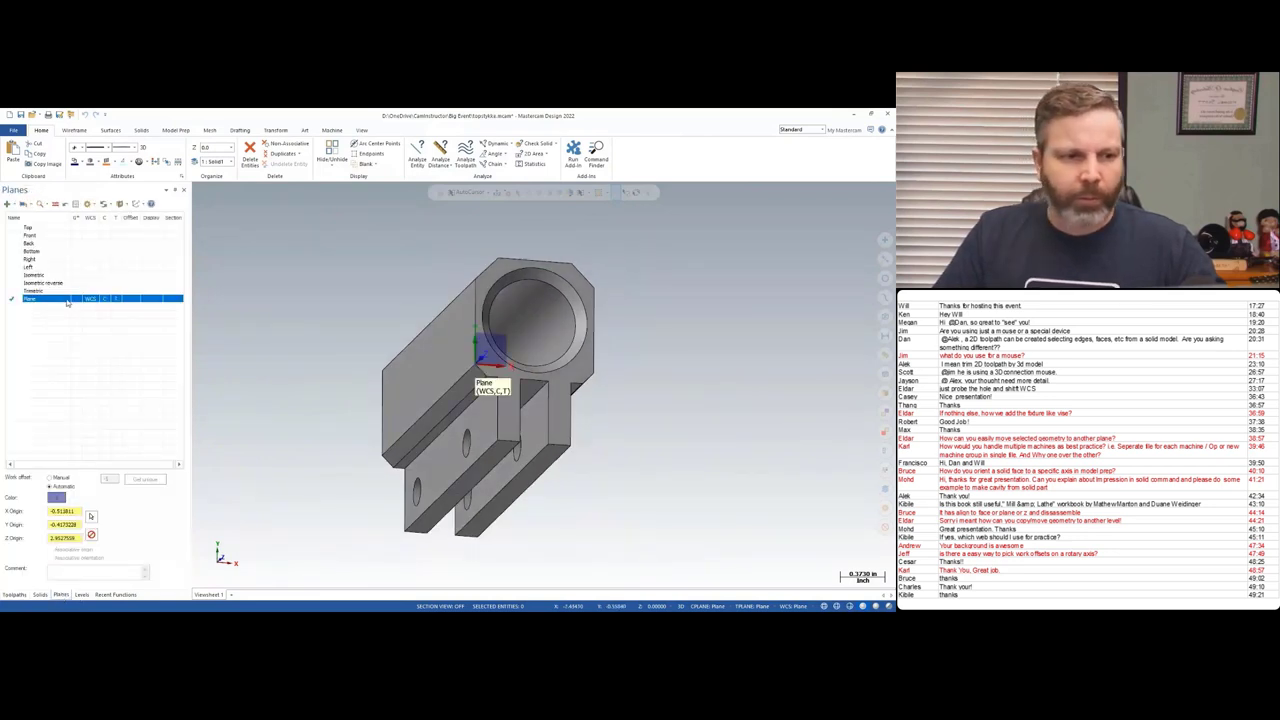
left_click(77, 299)
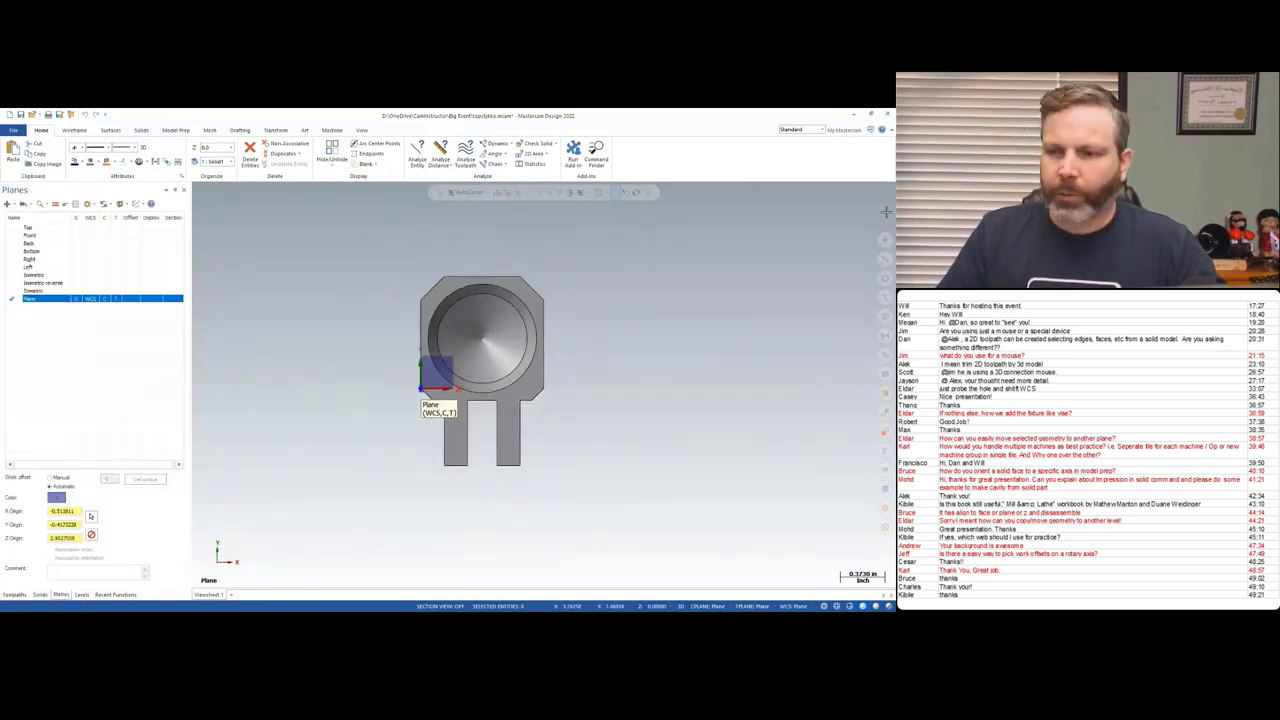
- Merge the coloured vise model into the part file with its placement set to the Cplane
key("alt+Tab")
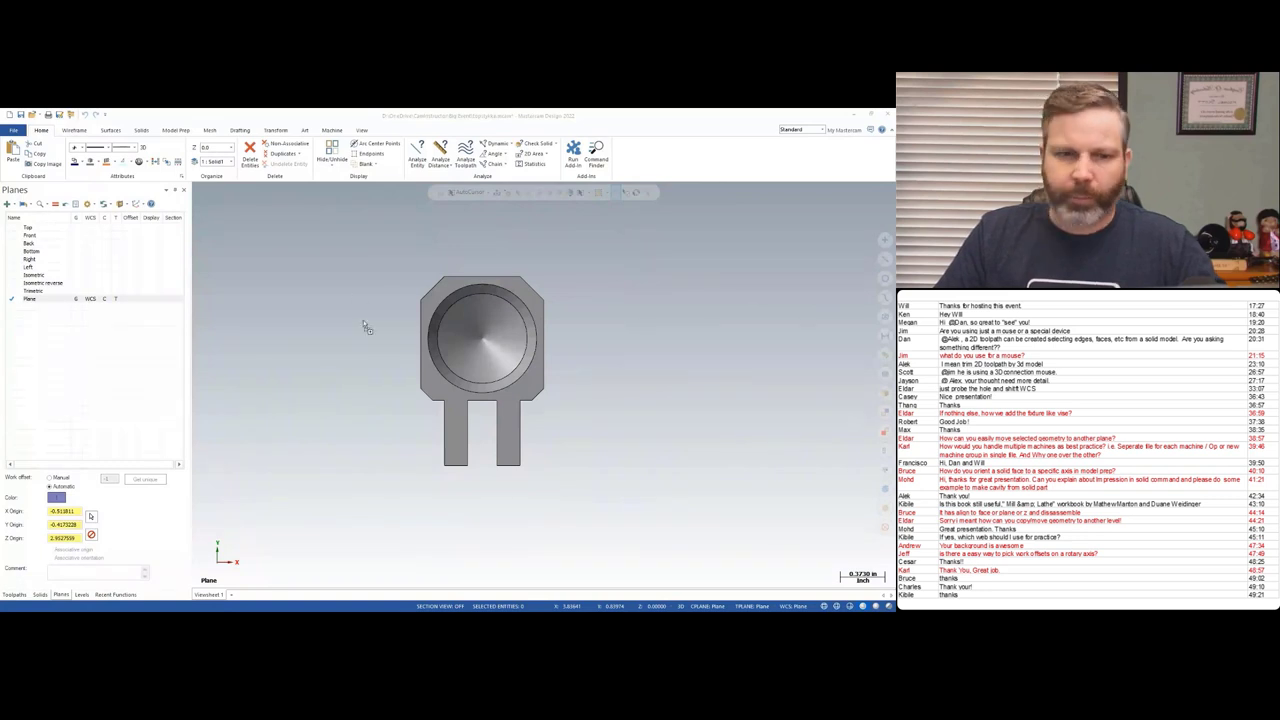
left_click_drag(355, 288, 350, 281)
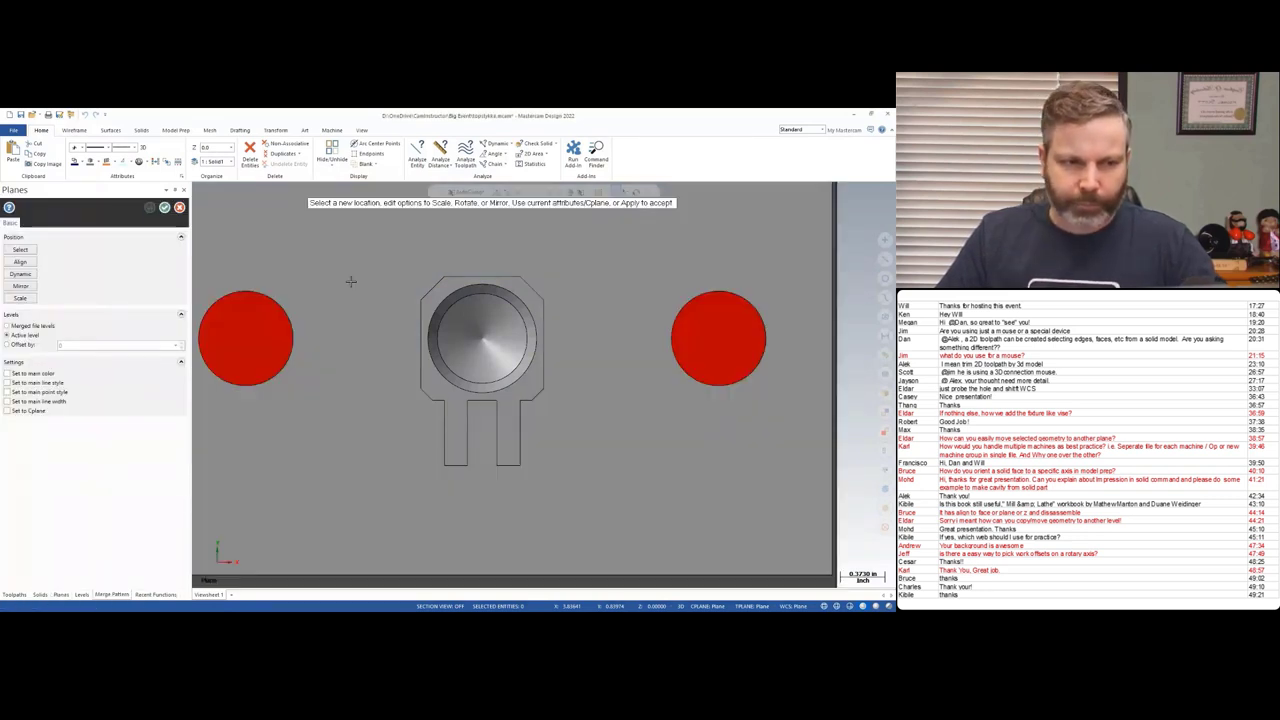
left_click(35, 411)
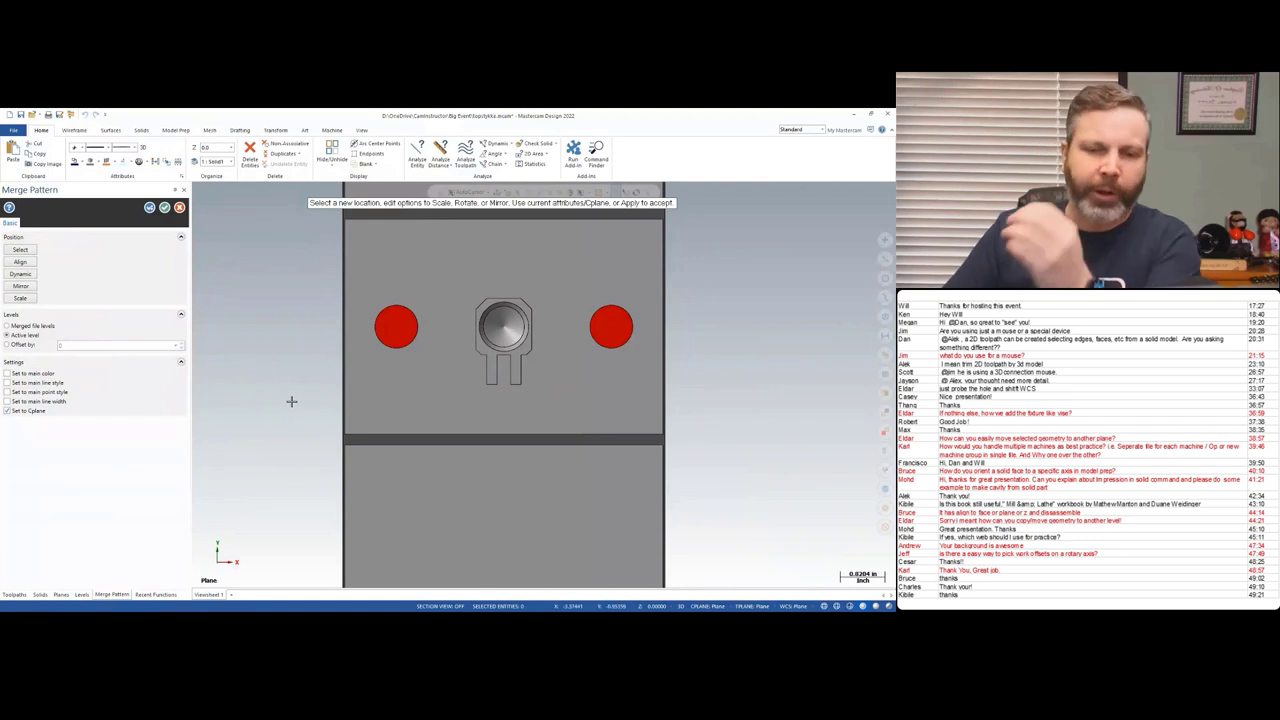
middle_click_drag(284, 442, 410, 364)
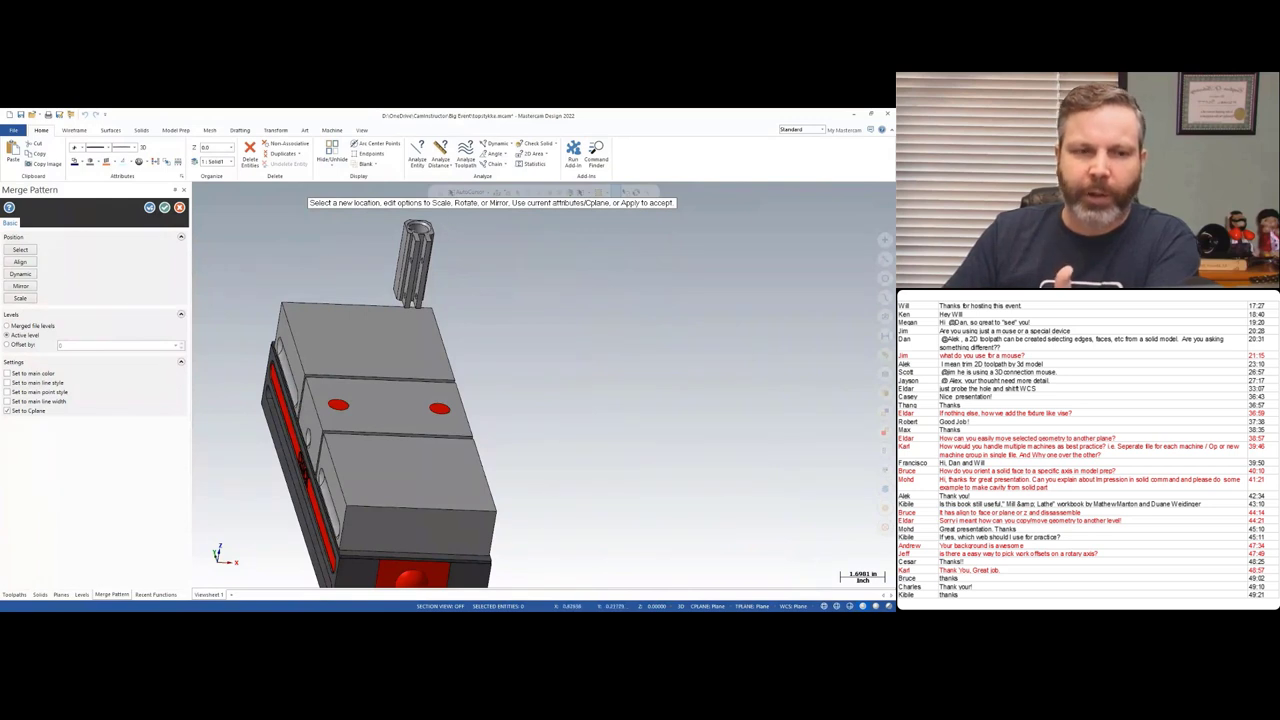
left_click(164, 207)
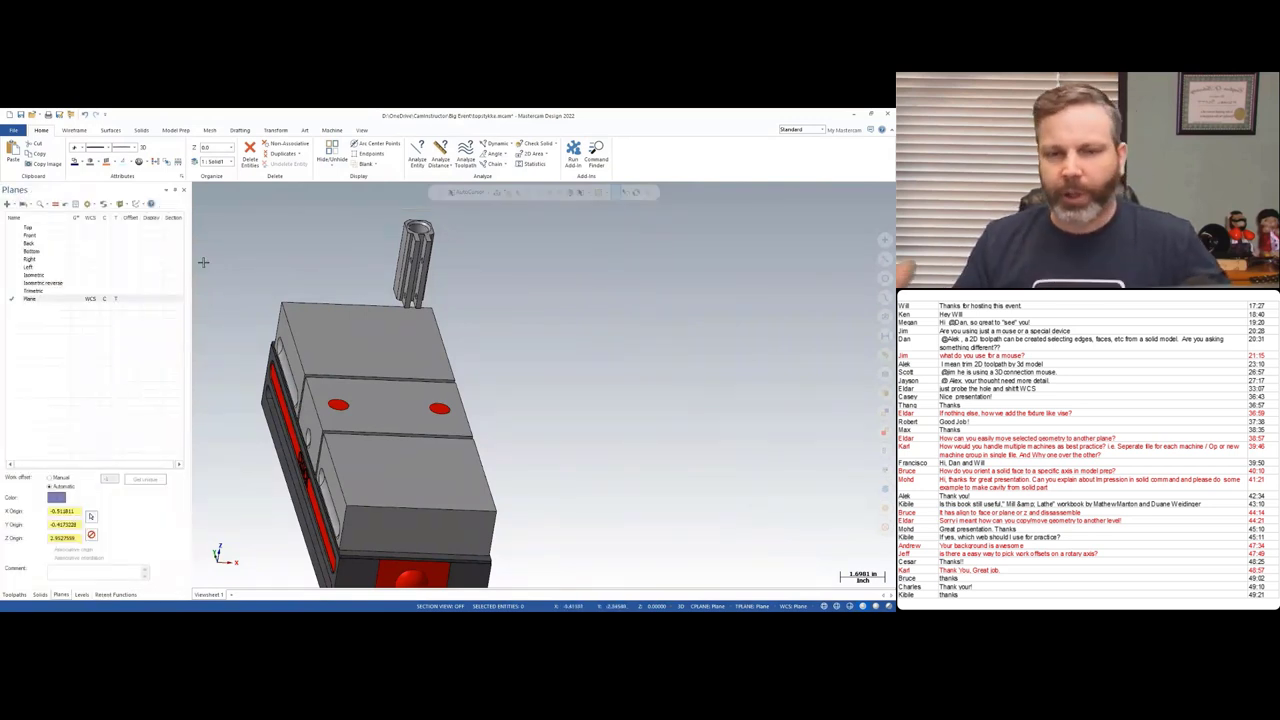
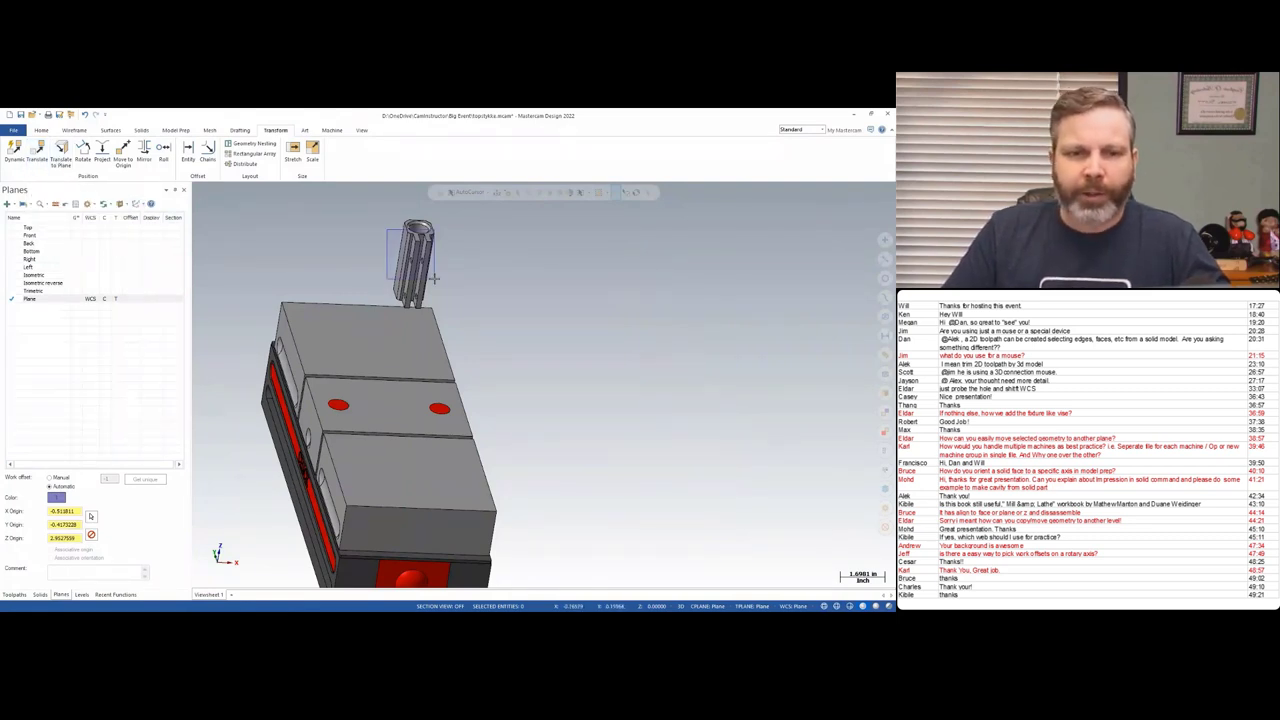
left_click(414, 255)
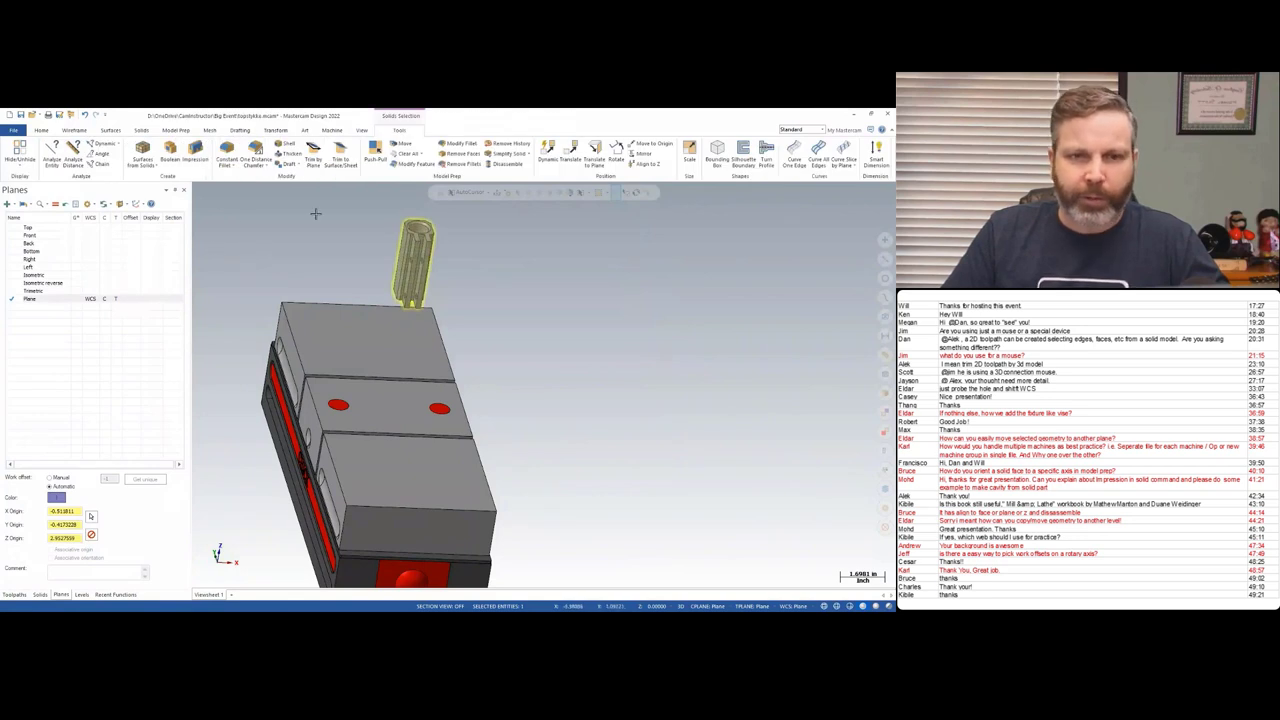
left_click(471, 271)
left_click(60, 150)
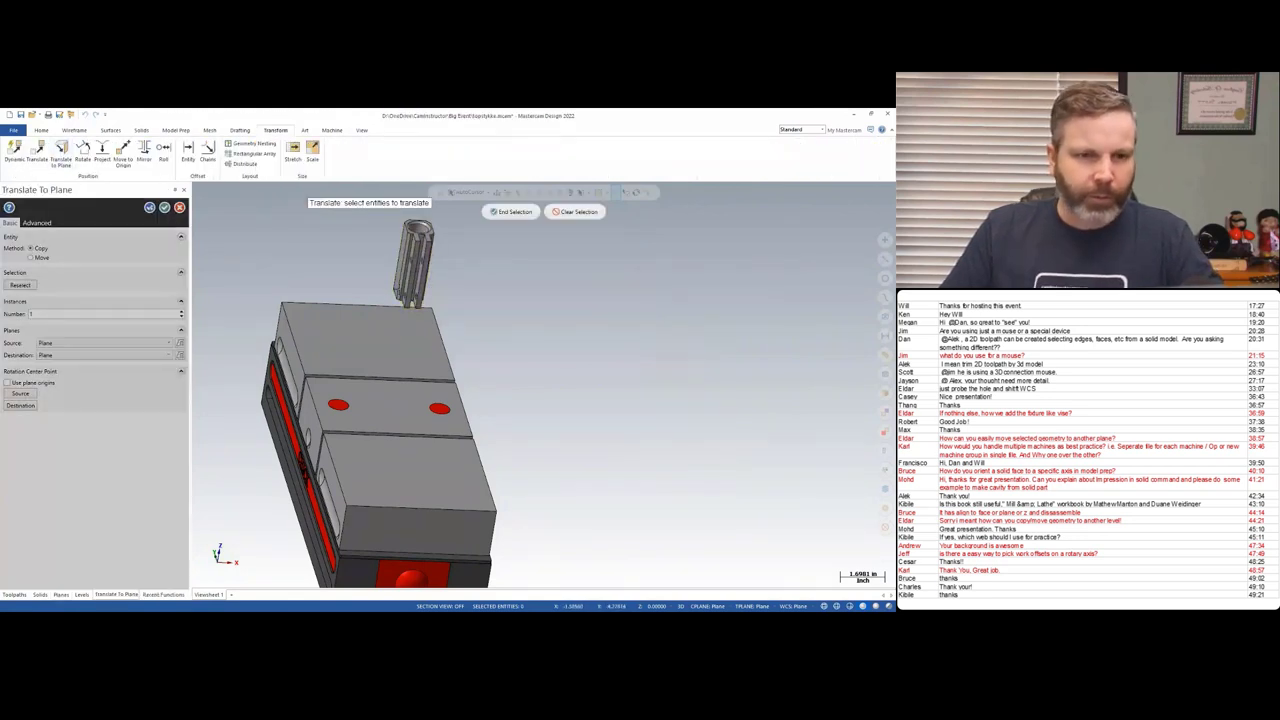
left_click(424, 261)
left_click(507, 211)
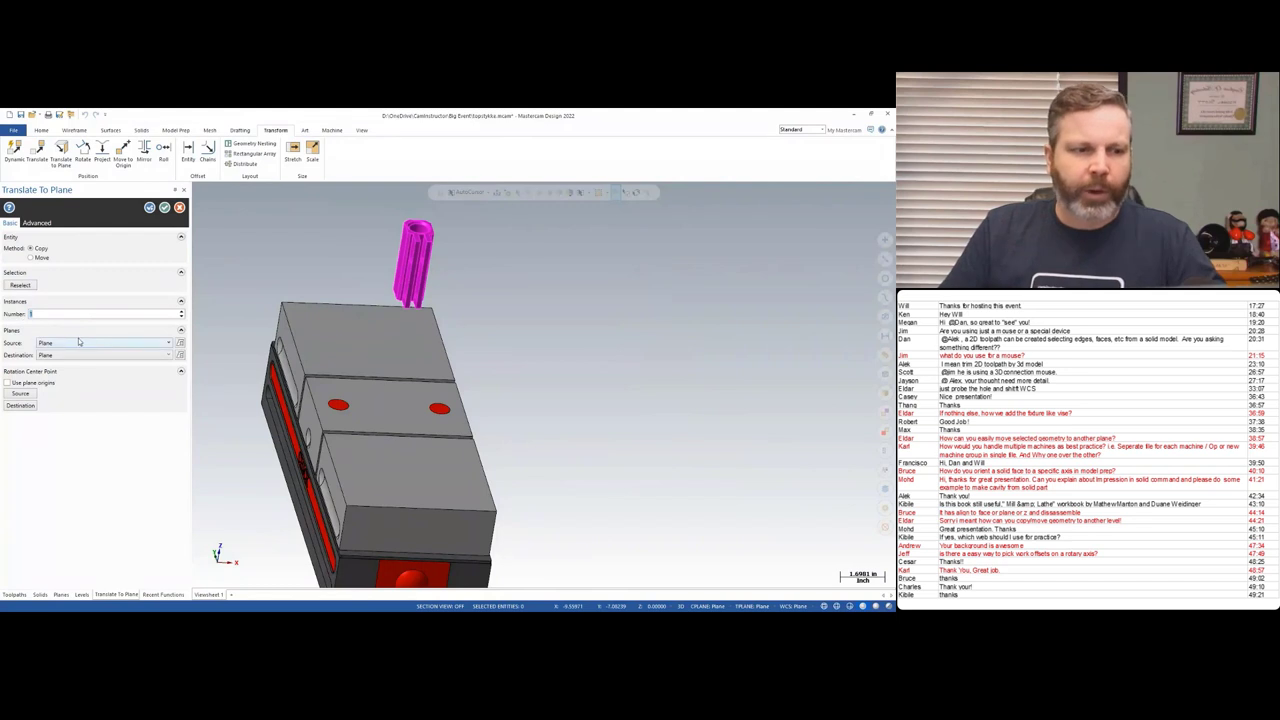
left_click(166, 343)
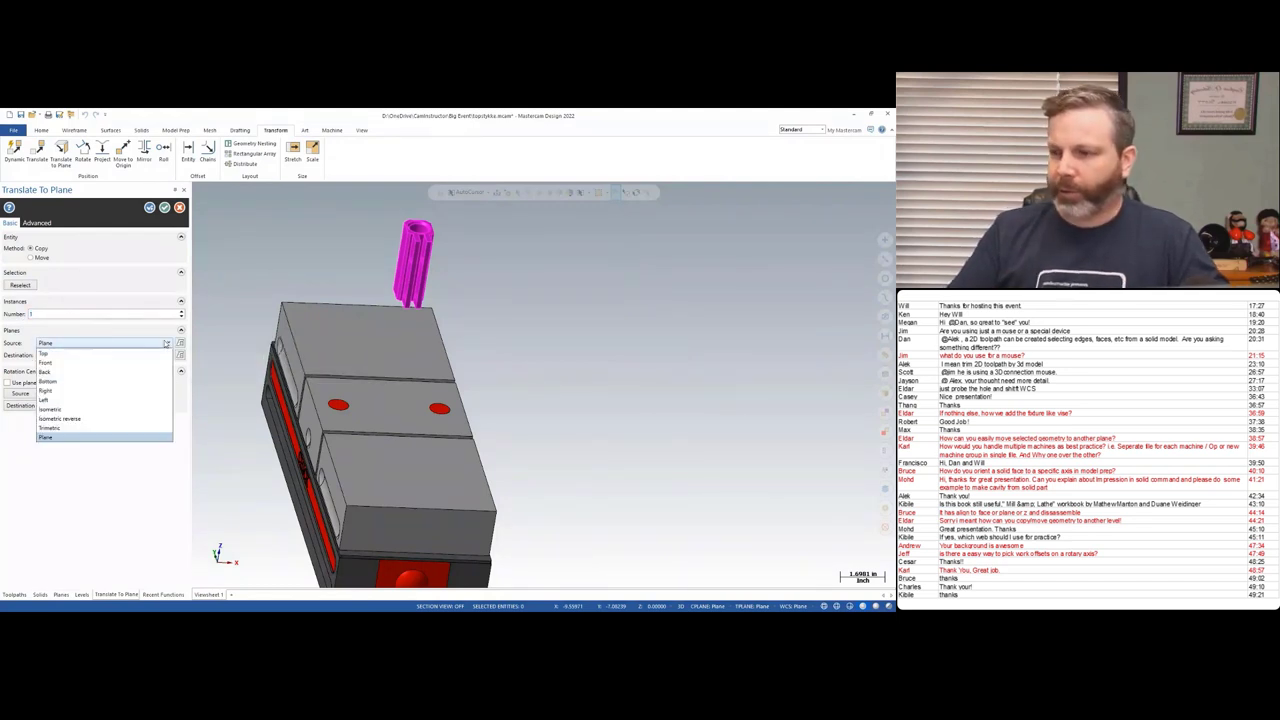
left_click(154, 326)
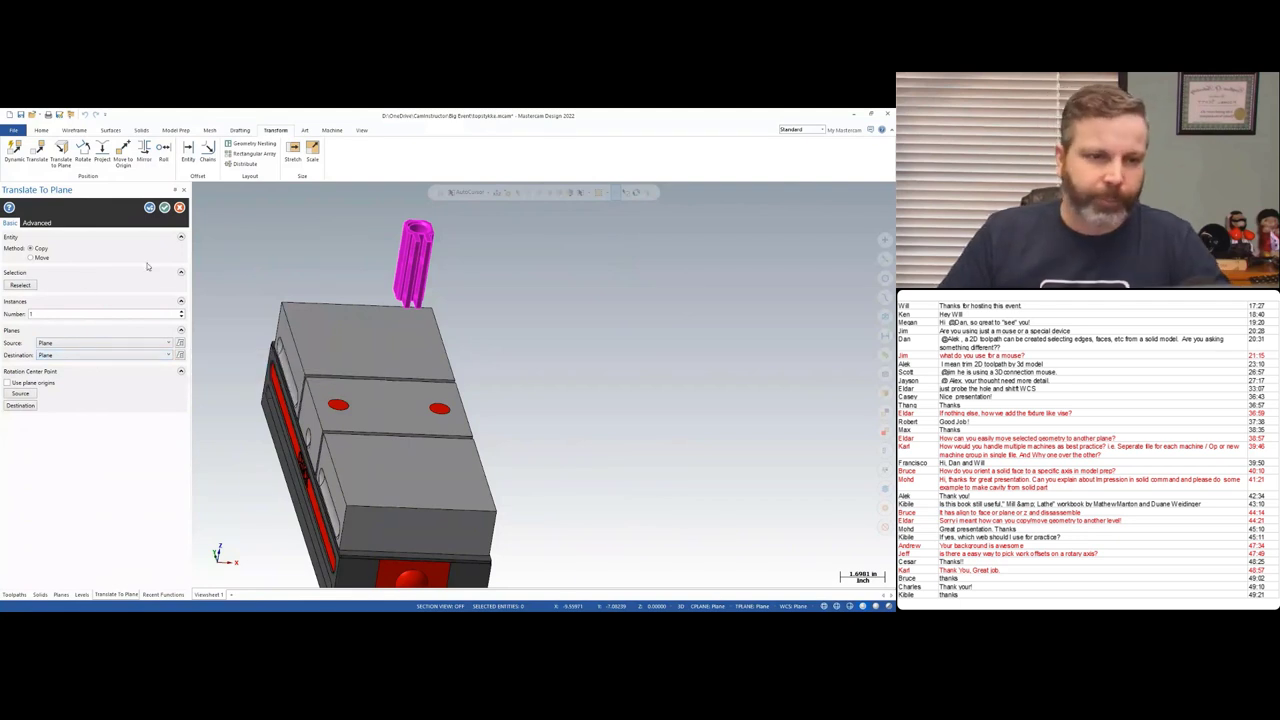
left_click(180, 355)
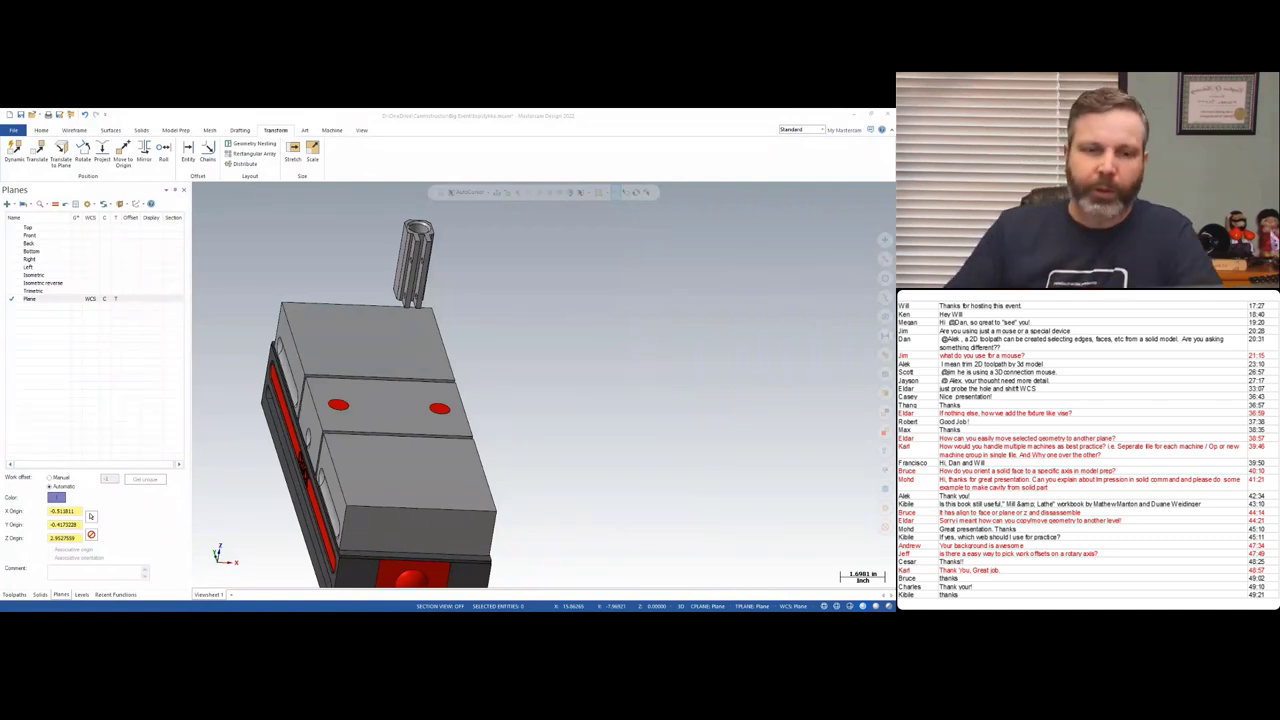
- Add a default mill machine group and a default lathe machine group to the file
left_click(14, 595)
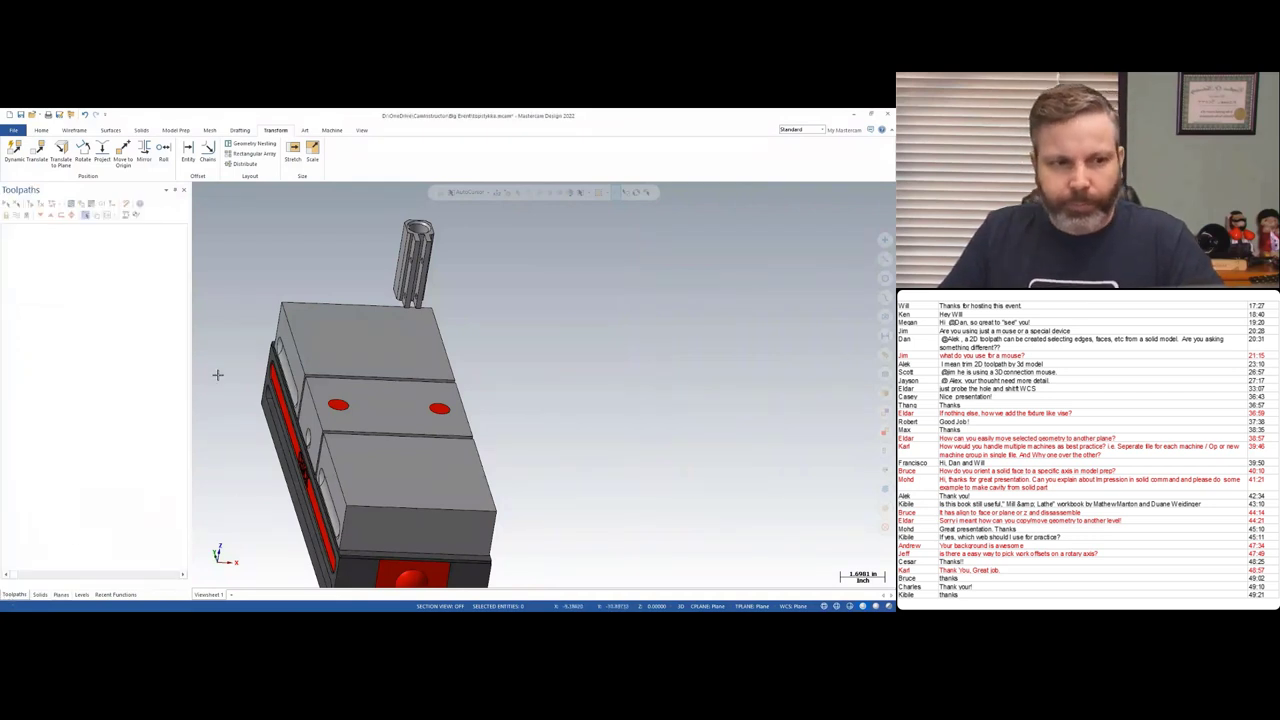
left_click(332, 130)
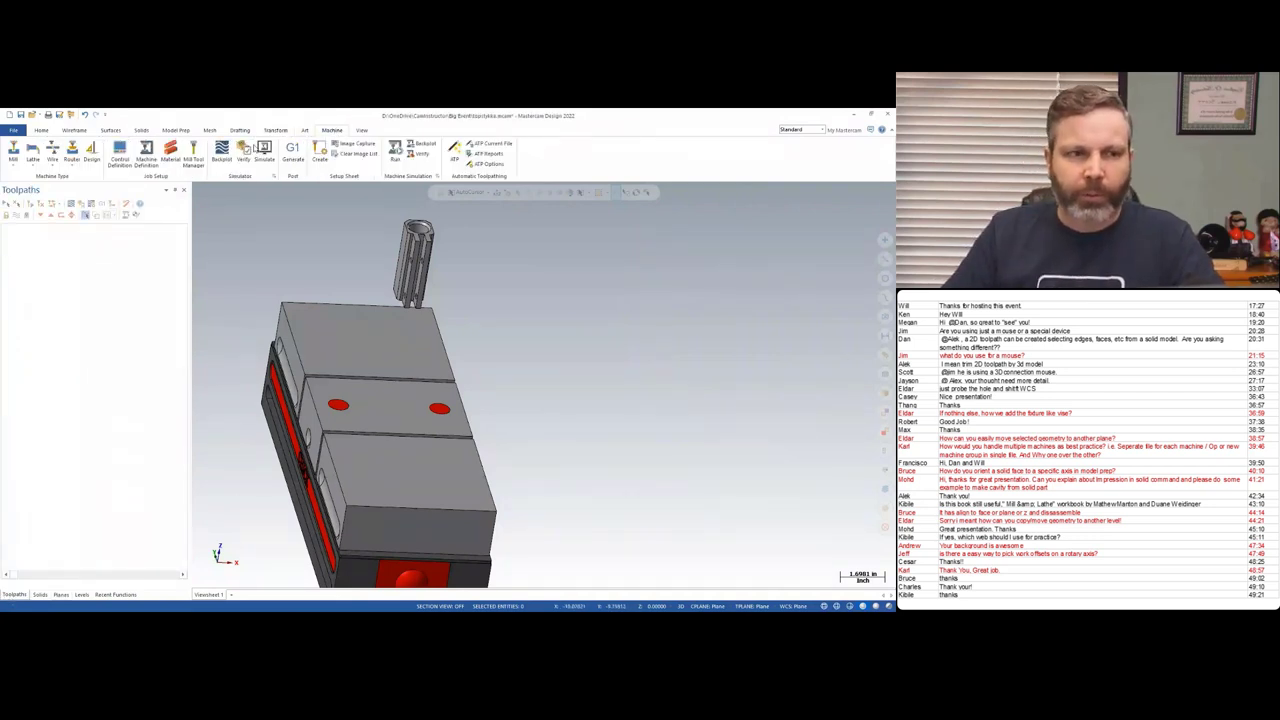
left_click(13, 152)
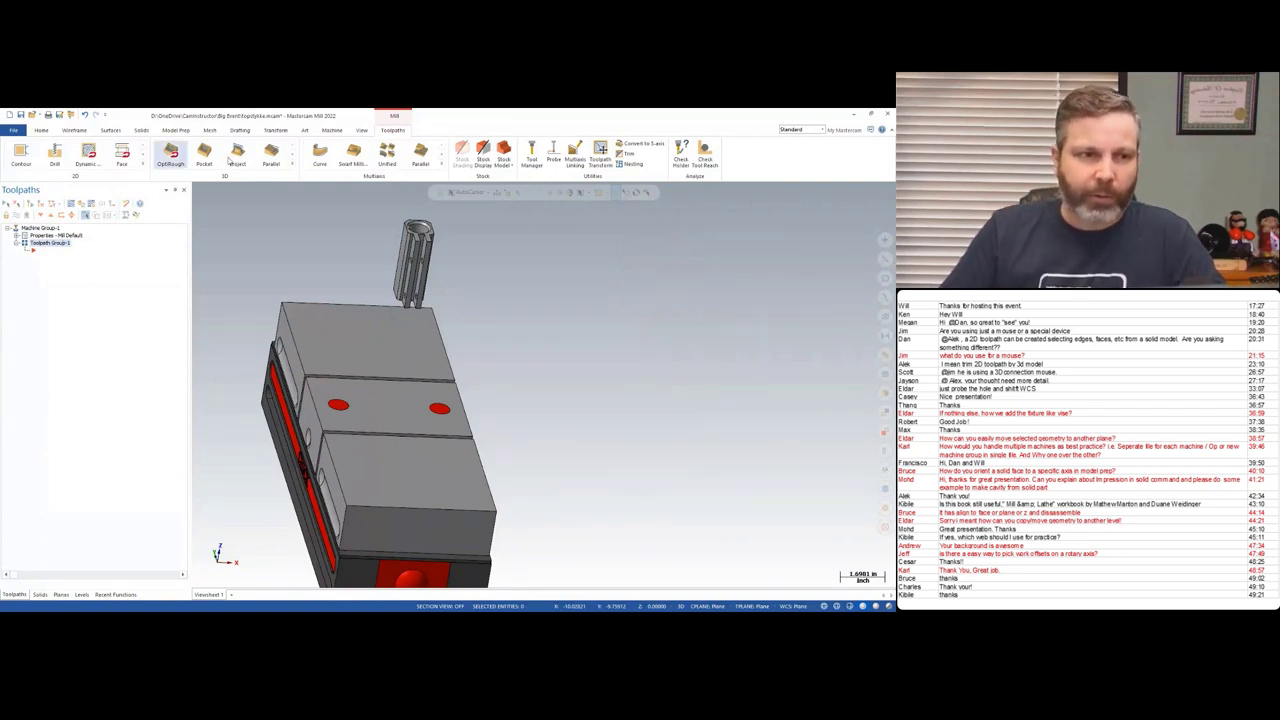
left_click(332, 130)
left_click(33, 162)
left_click(46, 176)
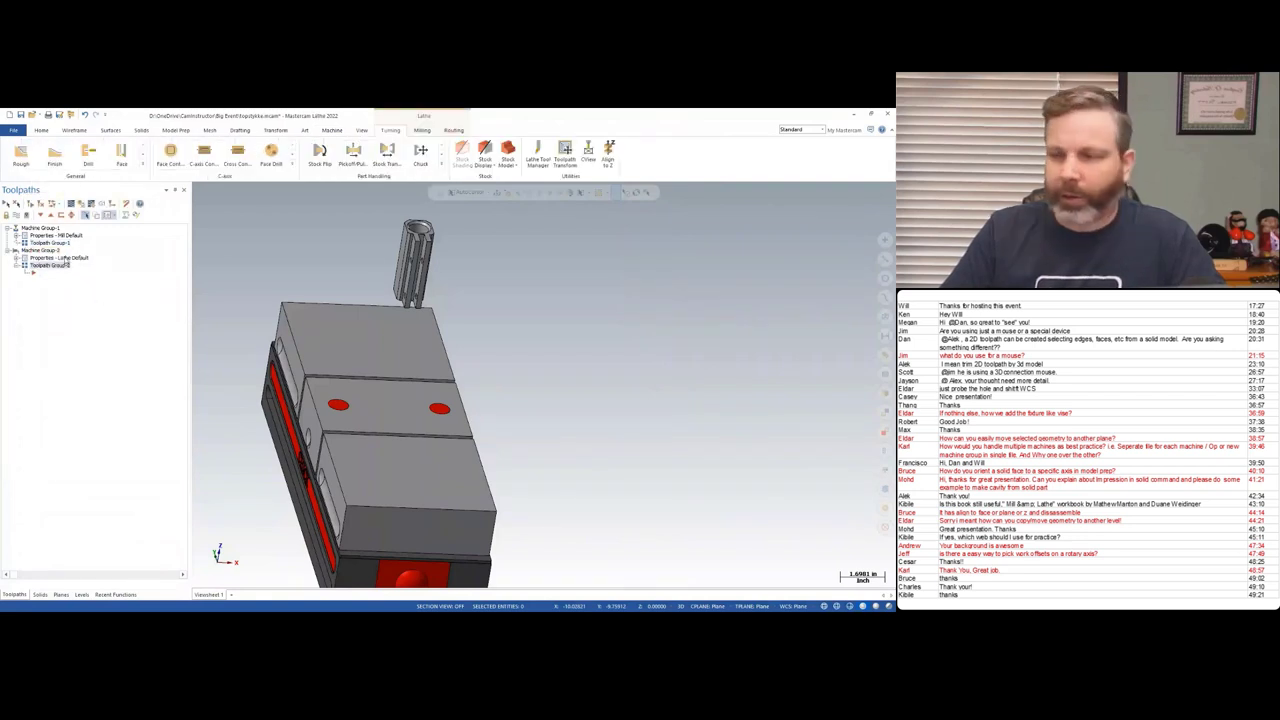
- Add a Generic Wire EDM machine group and select the mill machine group in the toolpath list
left_click(332, 130)
left_click(53, 160)
left_click(68, 178)
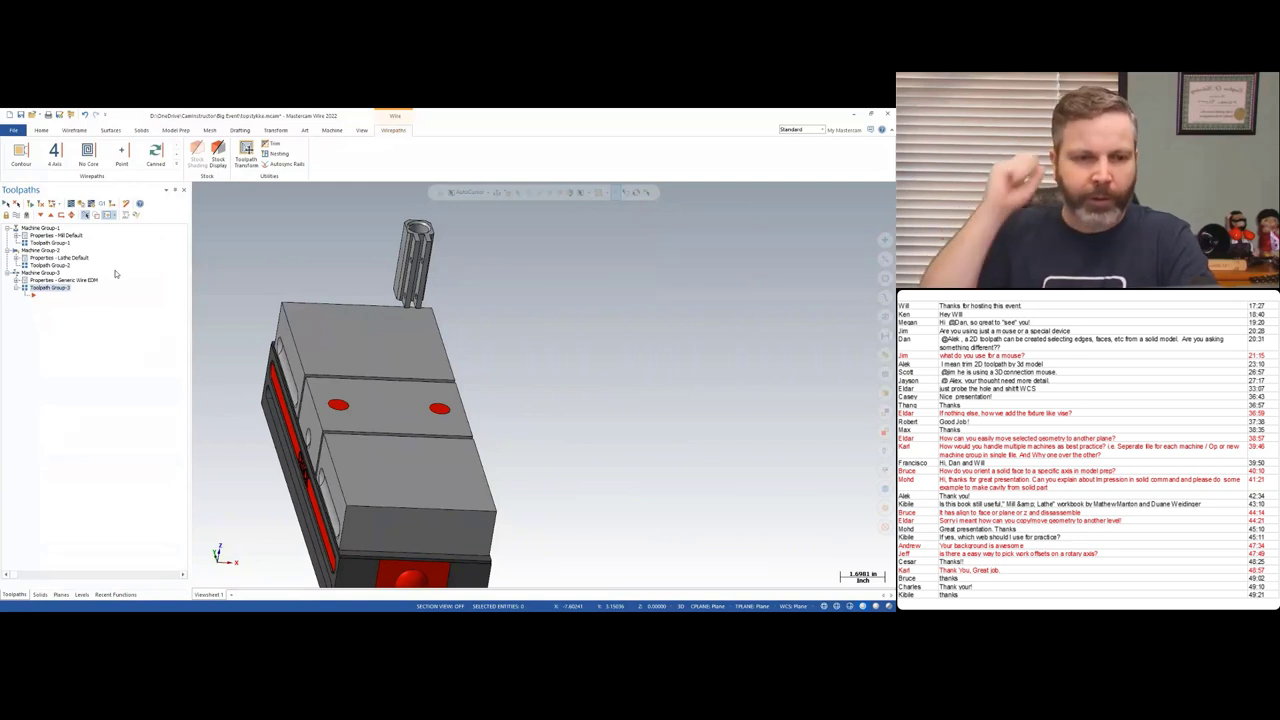
left_click(50, 230)
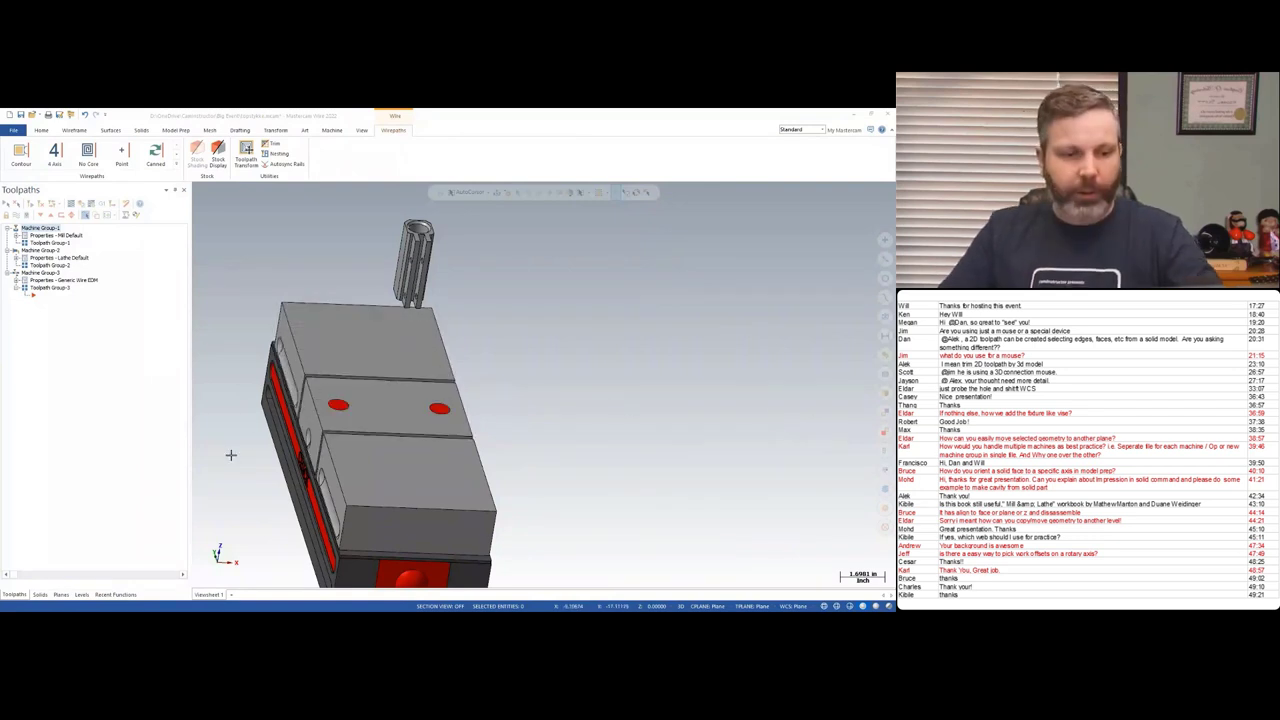
- Add a new level and copy the slotted part's solid to level 18 instead of the active level
left_click(81, 594)
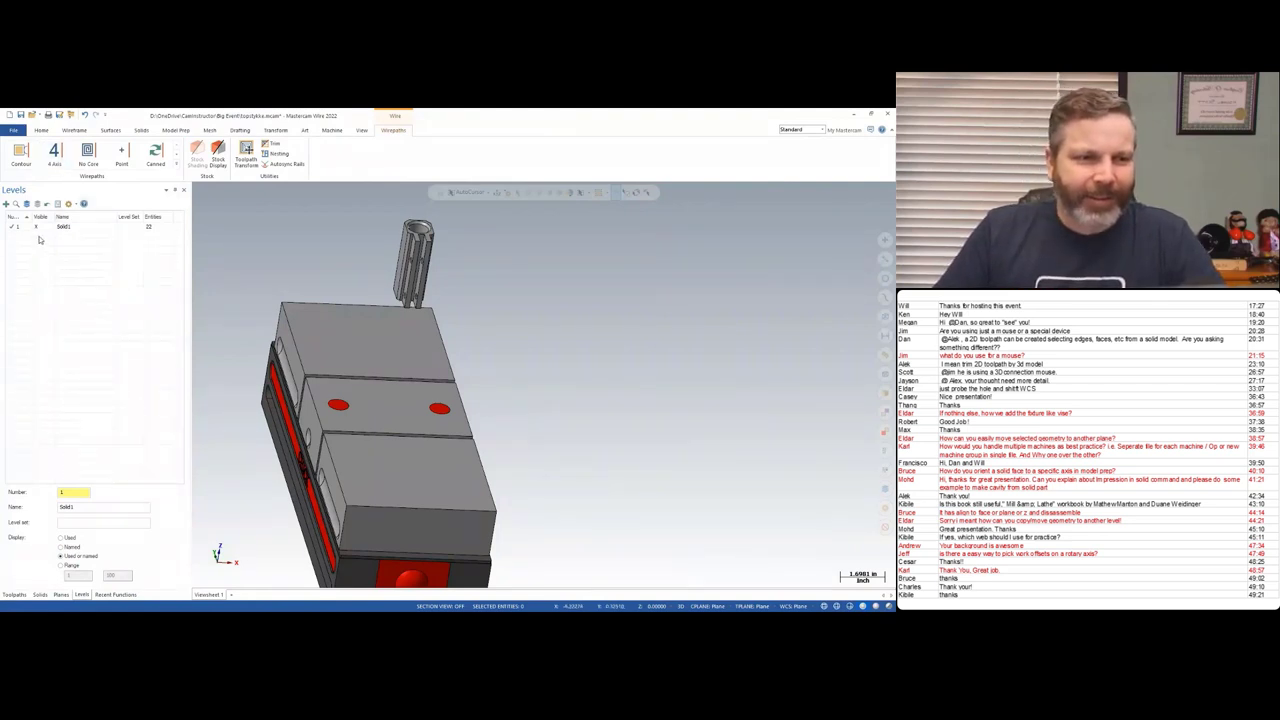
left_click(6, 203)
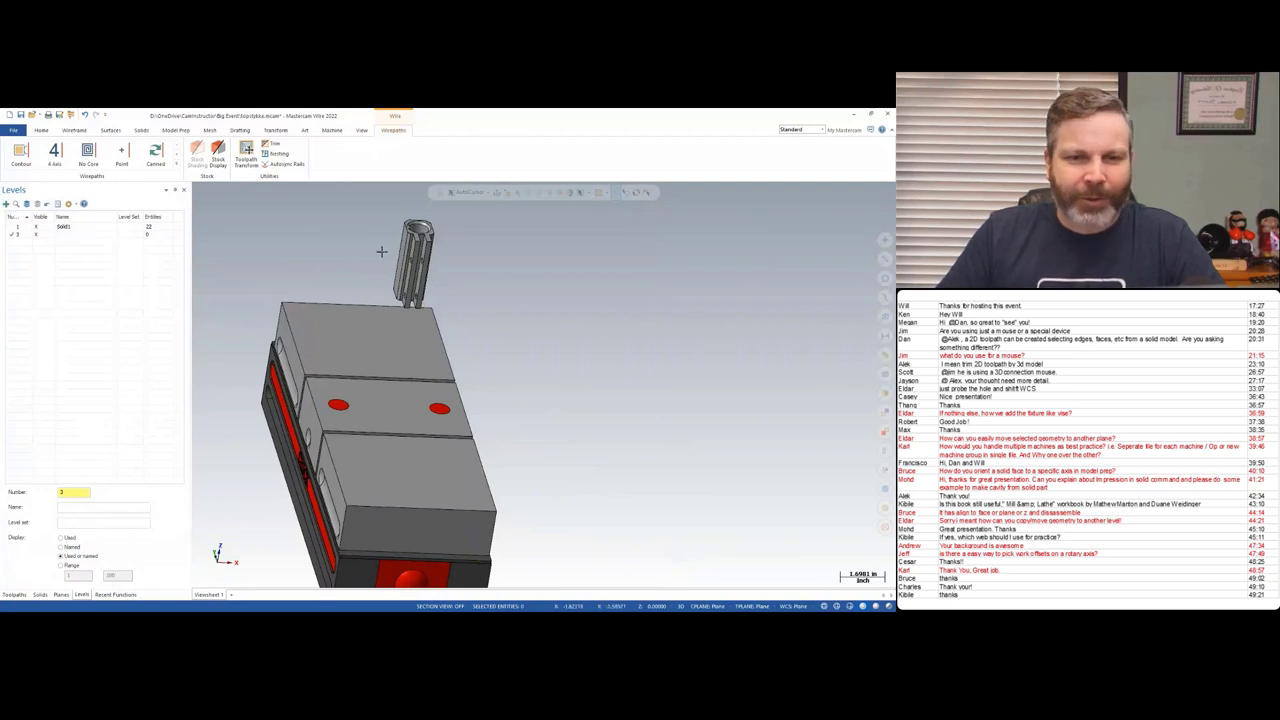
left_click(412, 252)
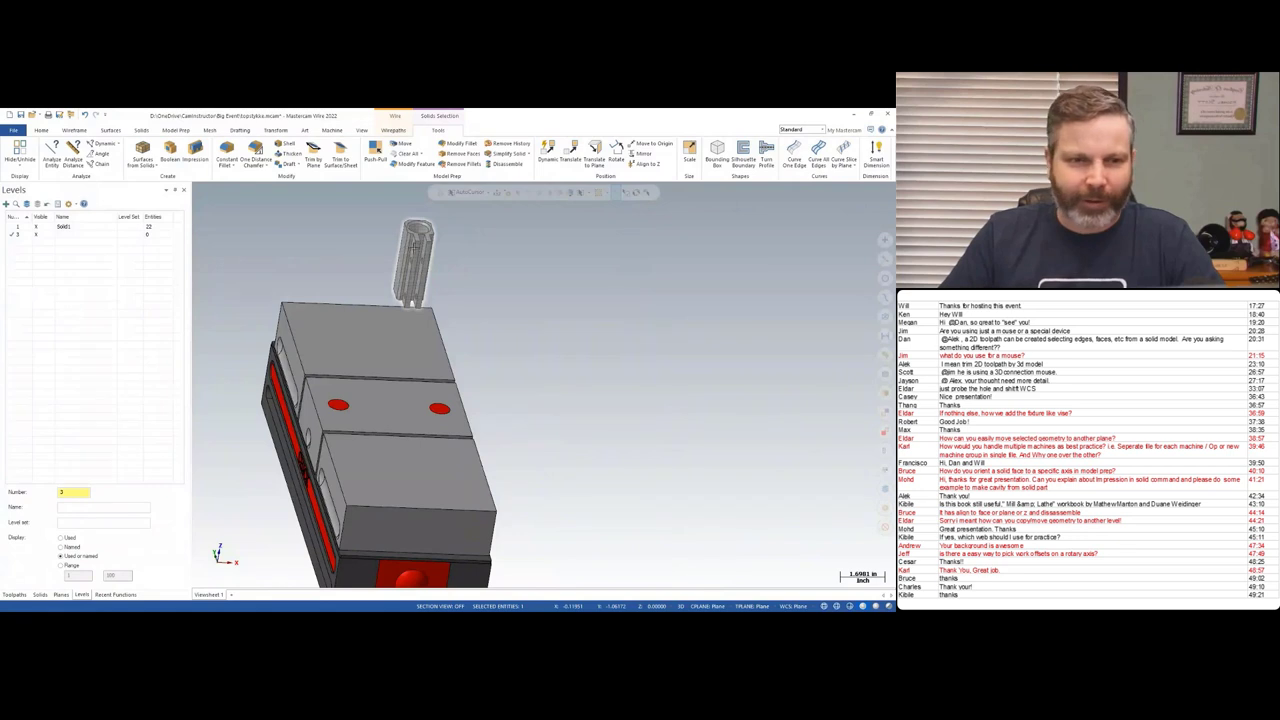
left_click(45, 131)
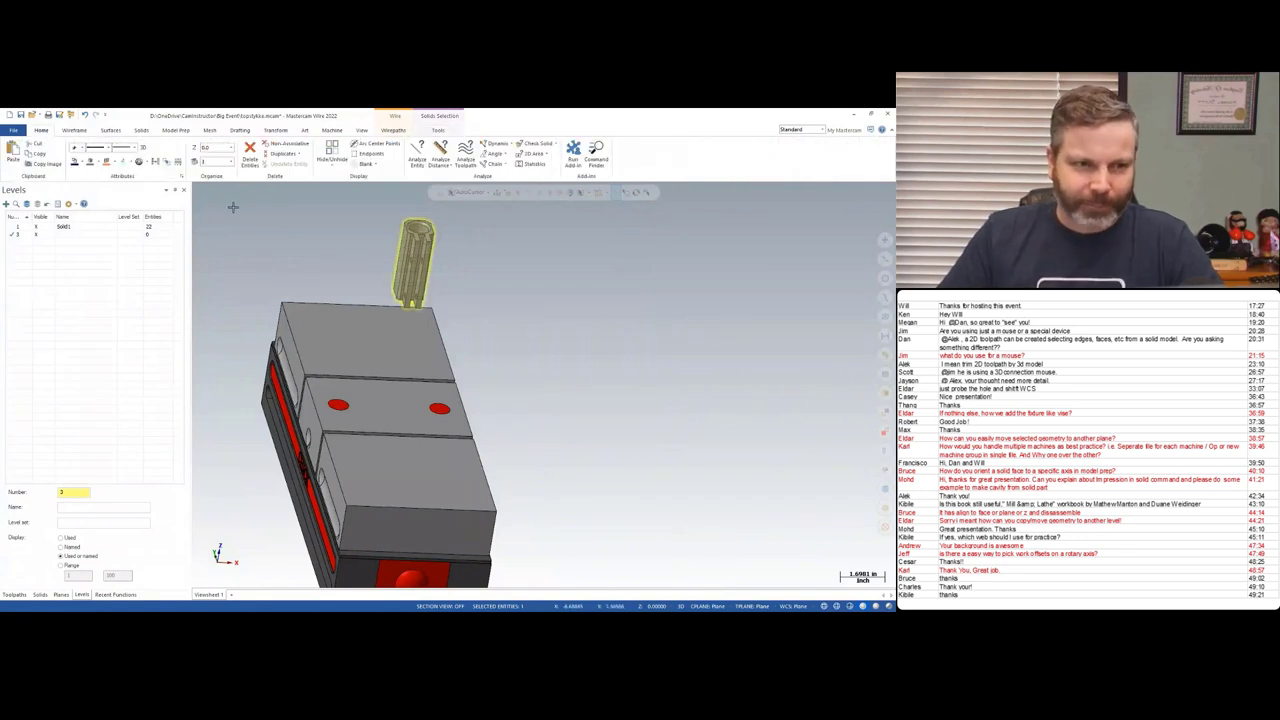
right_click(363, 222)
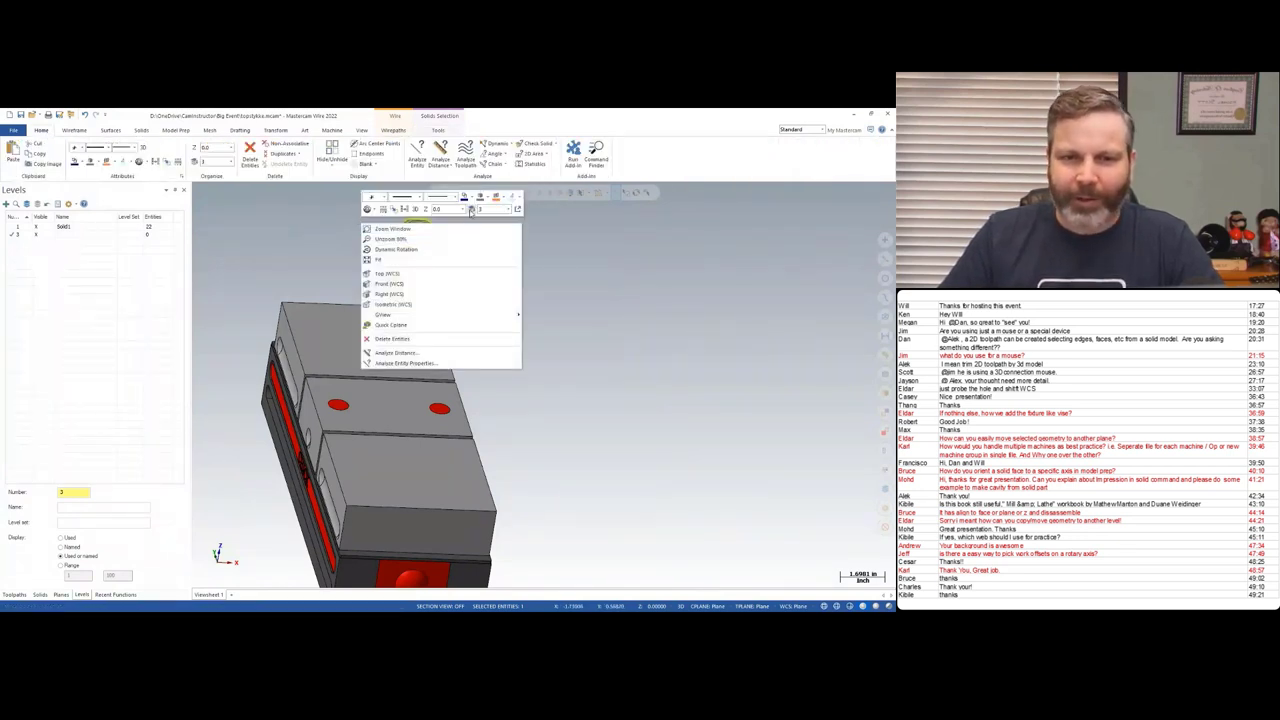
left_click(471, 210)
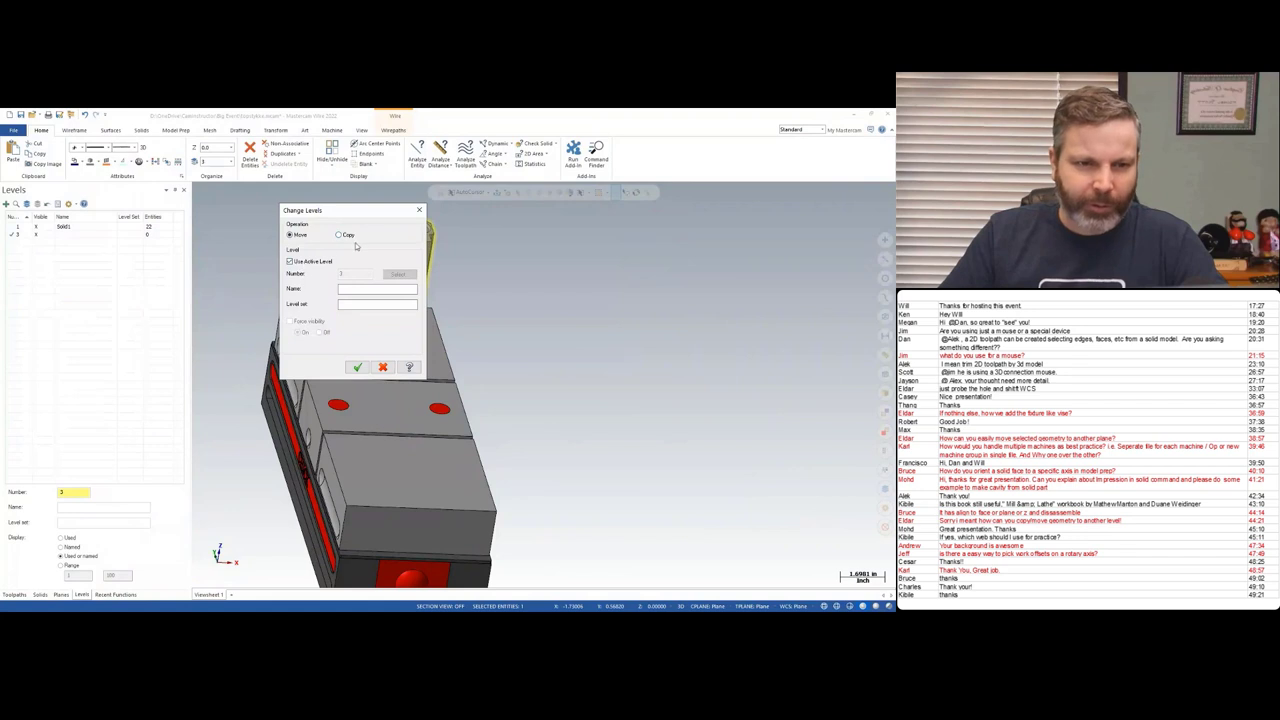
left_click(340, 236)
left_click(305, 262)
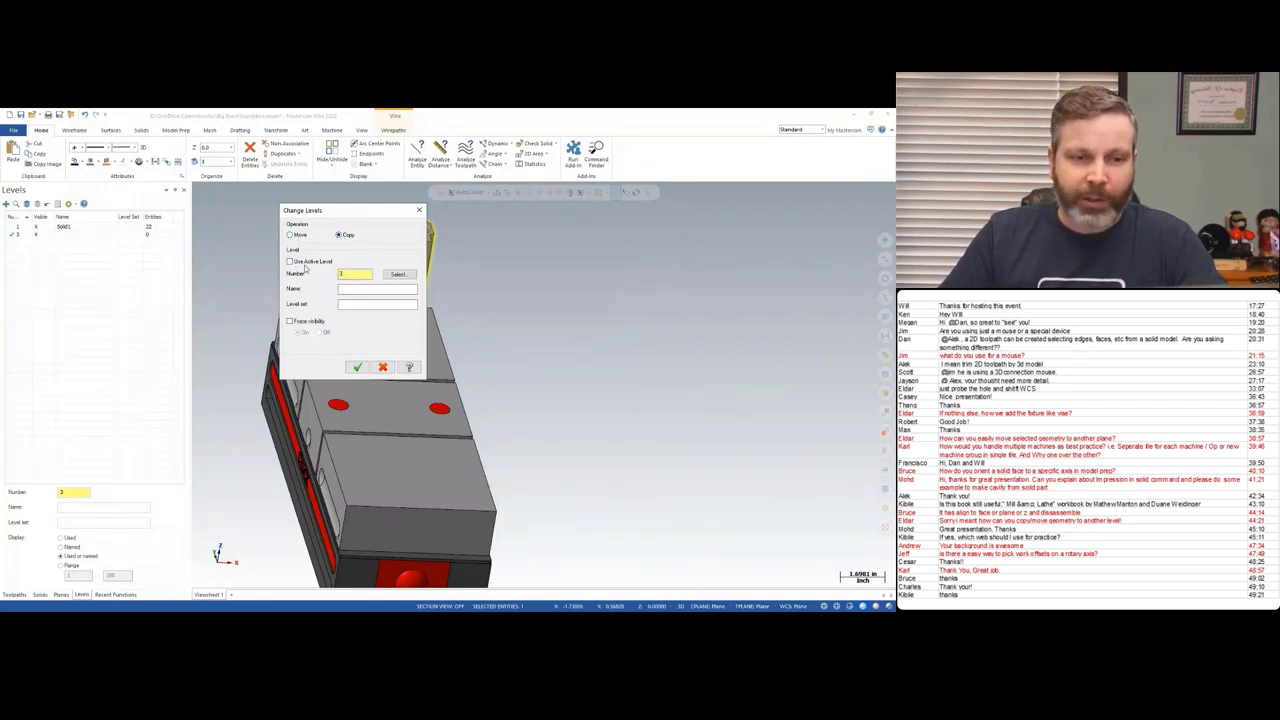
double_click(363, 278)
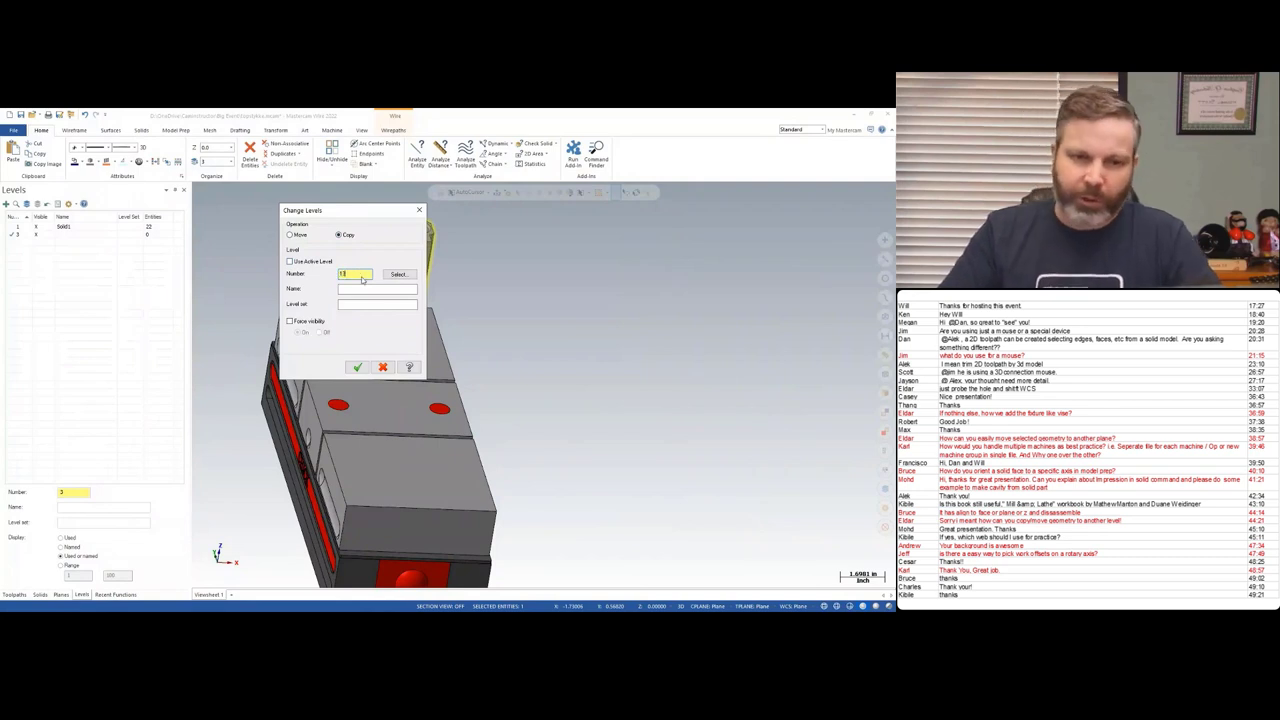
type("18")
left_click(357, 367)
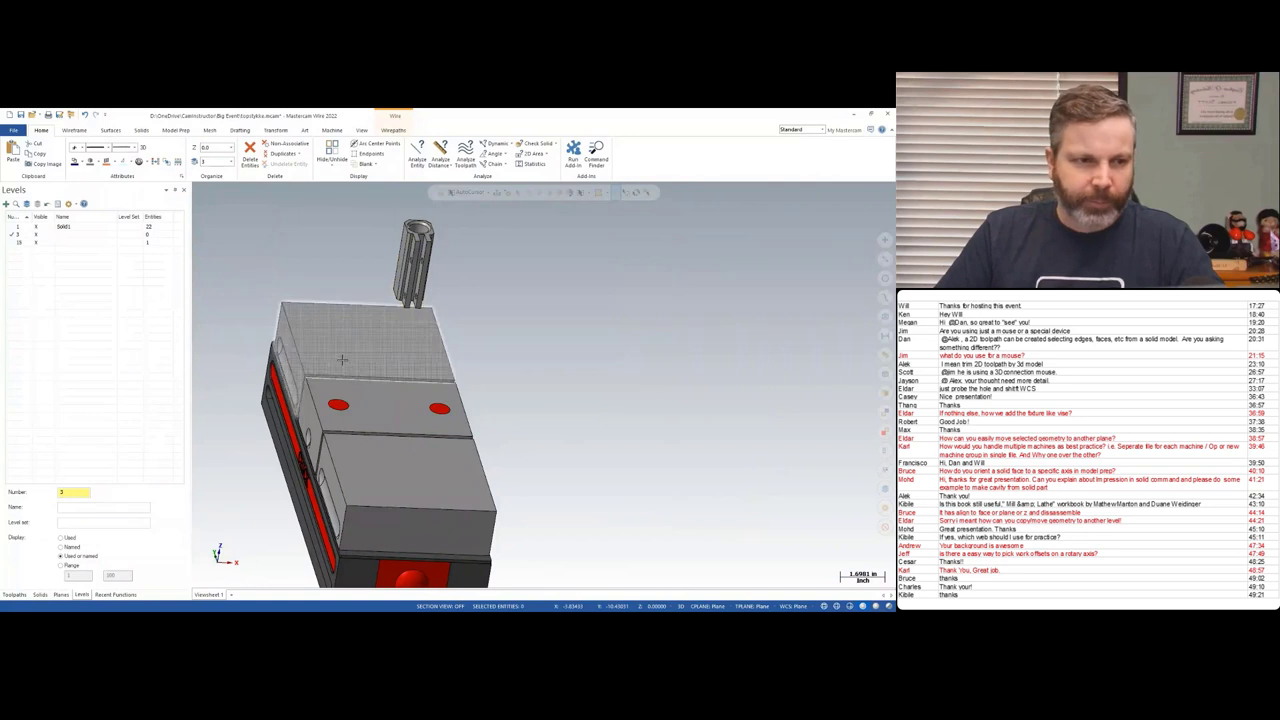
- Hide the Solid1 level and level 3, and make the slotted part's level active
left_click(92, 243)
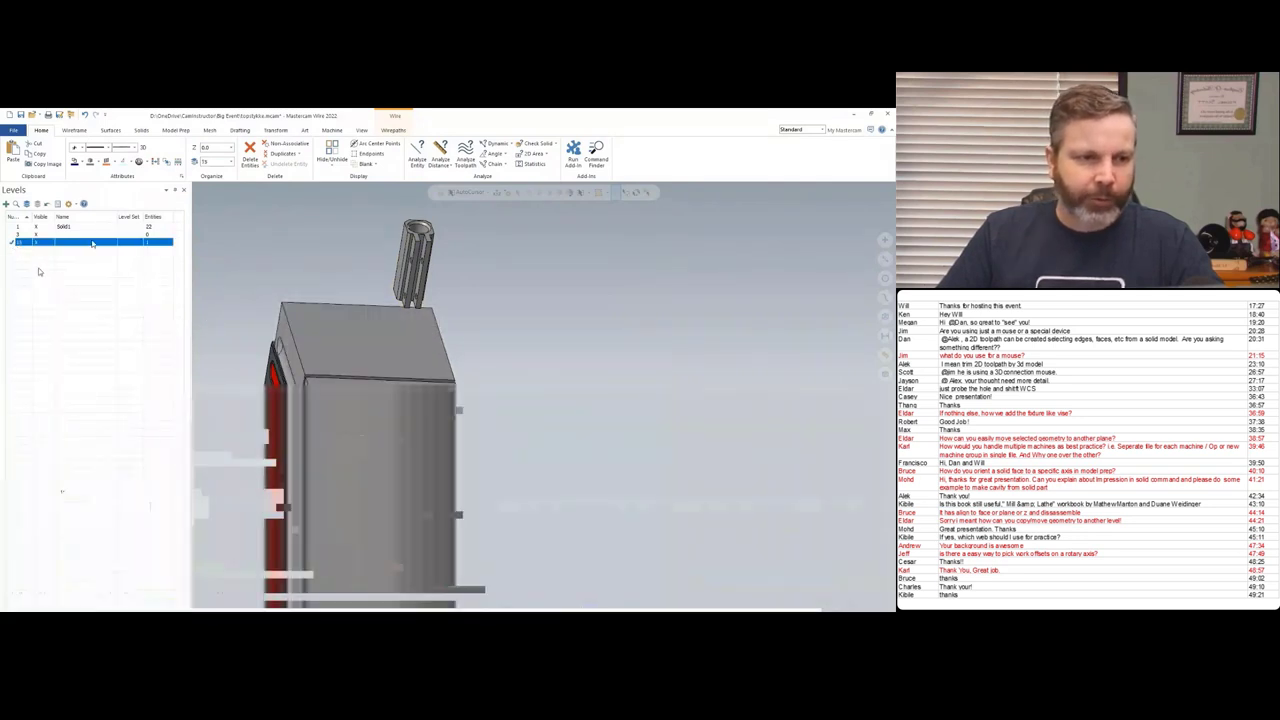
left_click(37, 229)
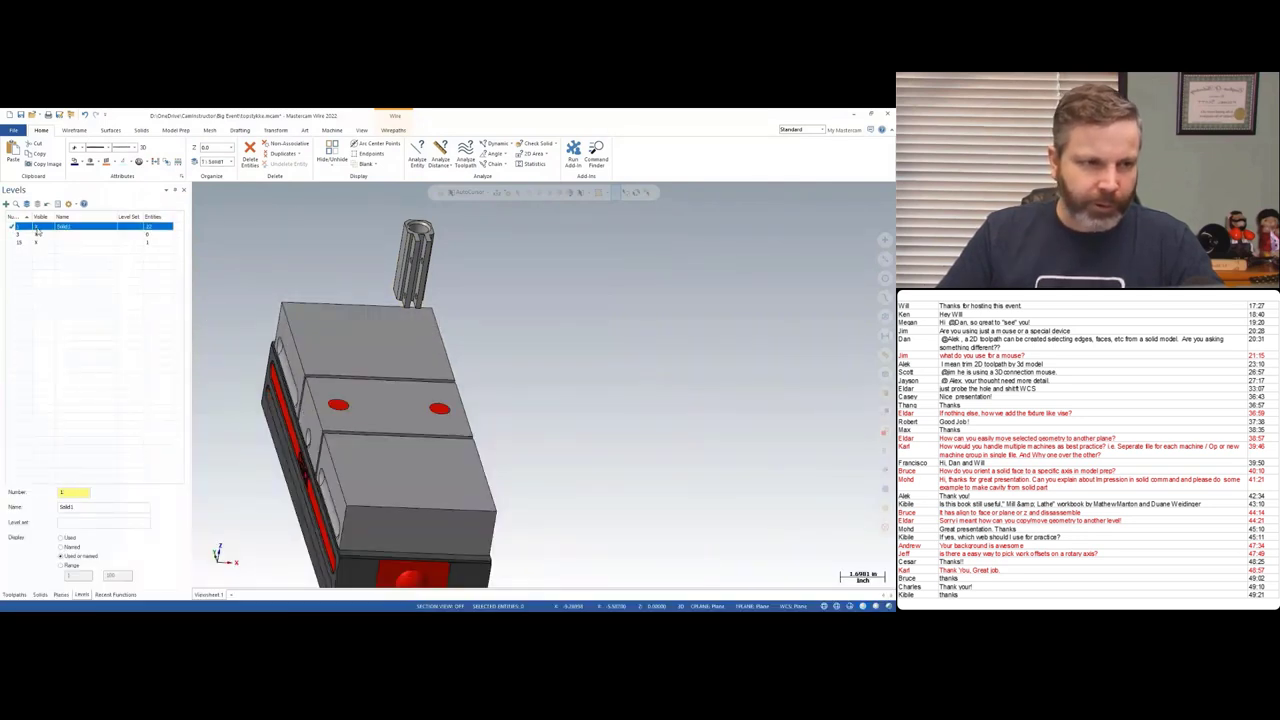
left_click(37, 231)
left_click(72, 244)
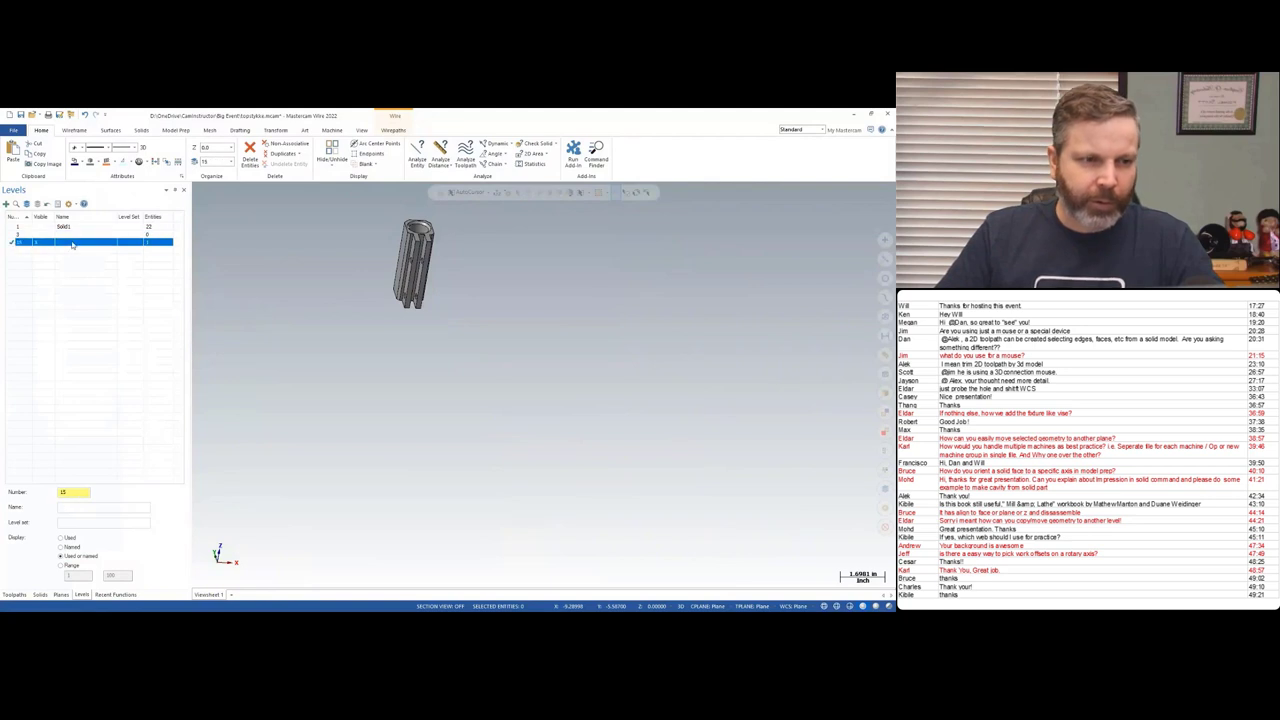
- Copy the entities of the slotted part's level, paste them into a new level 24, and hide level 24
left_click(6, 203)
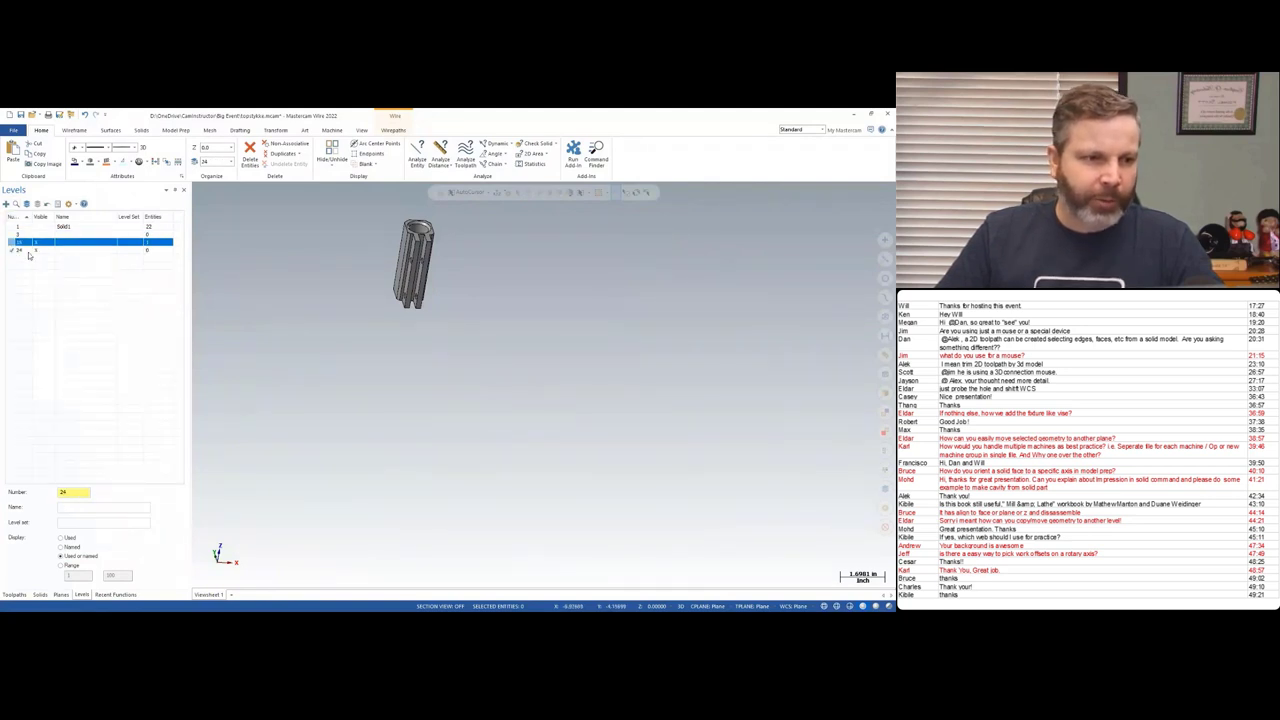
left_click(94, 250)
right_click(94, 244)
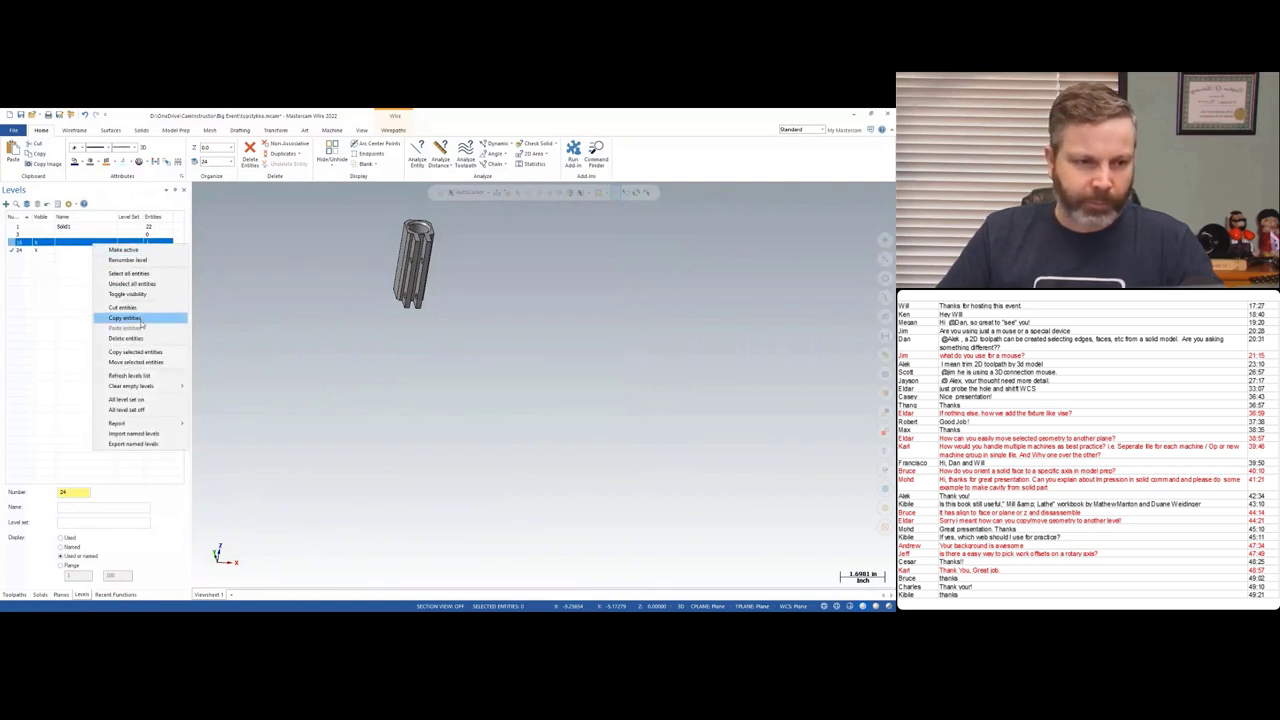
left_click(141, 322)
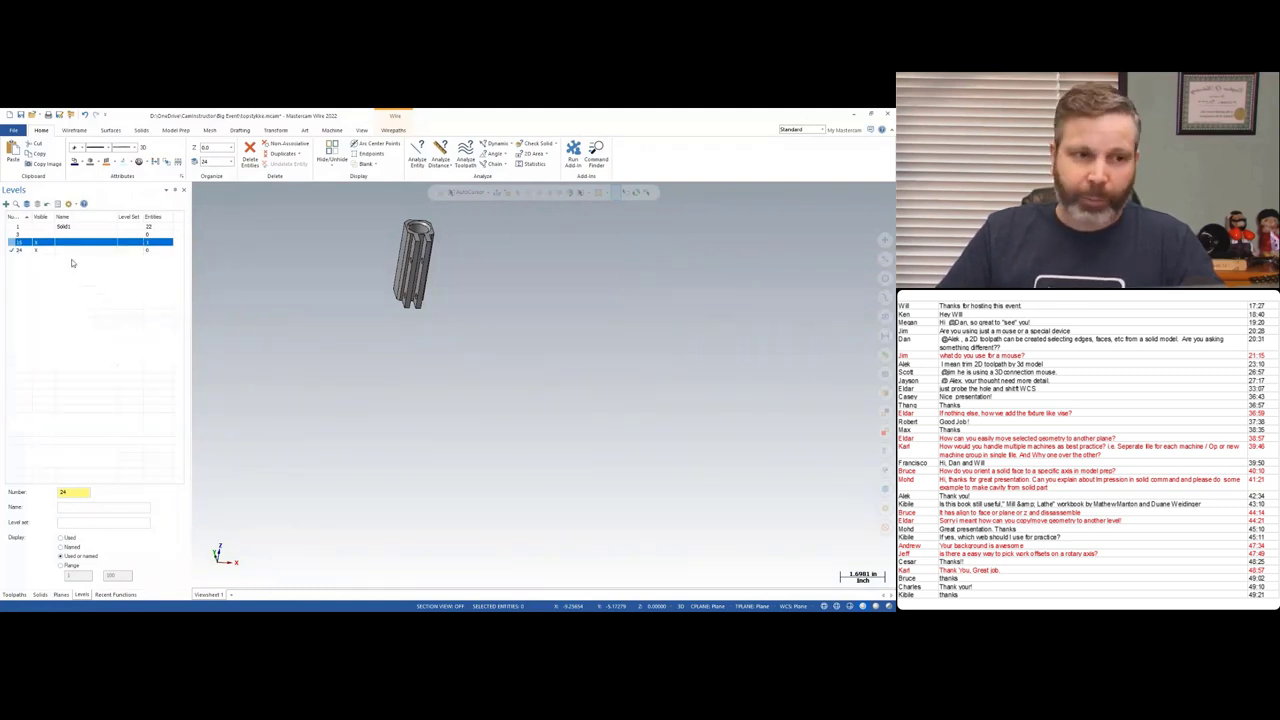
left_click(74, 250)
right_click(73, 251)
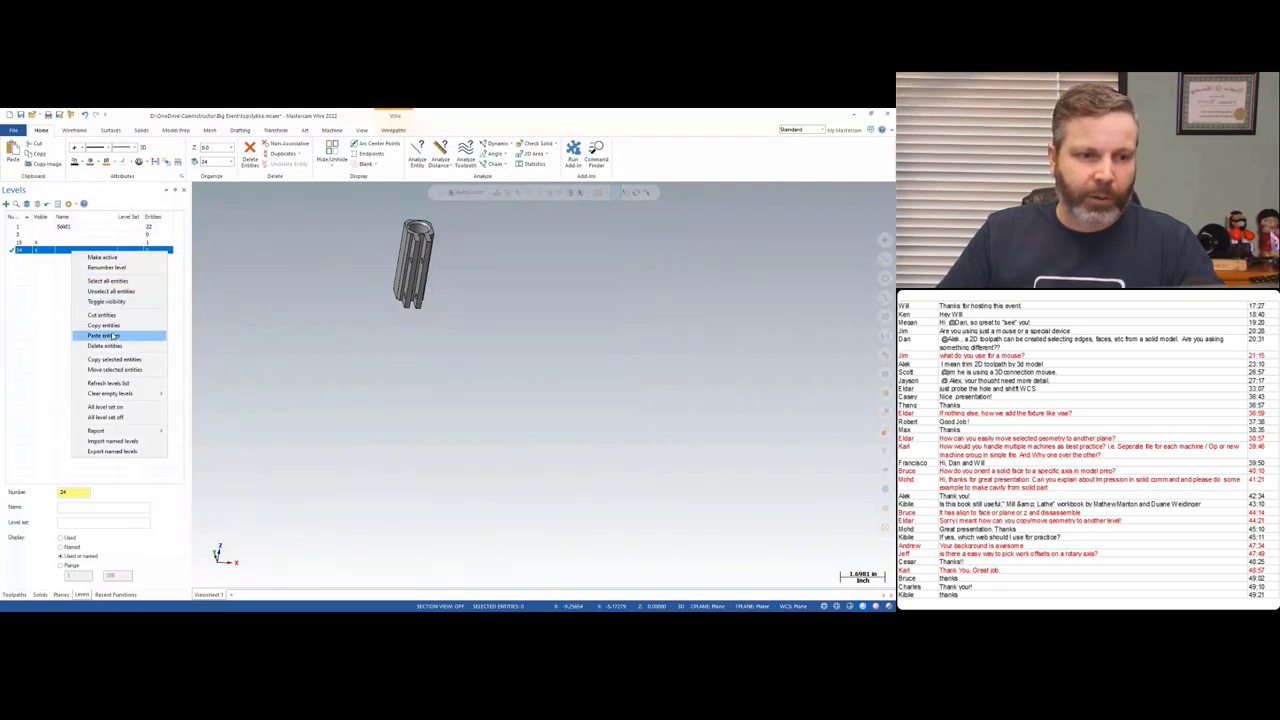
left_click(103, 334)
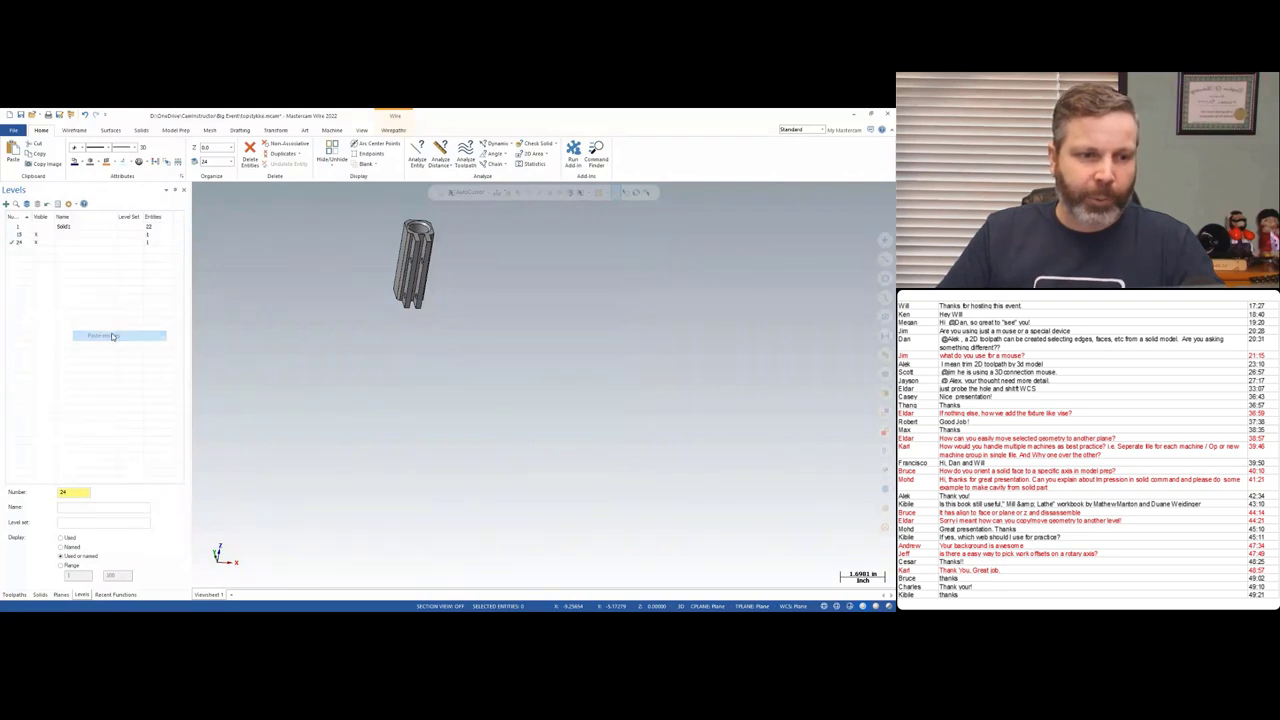
left_click(40, 244)
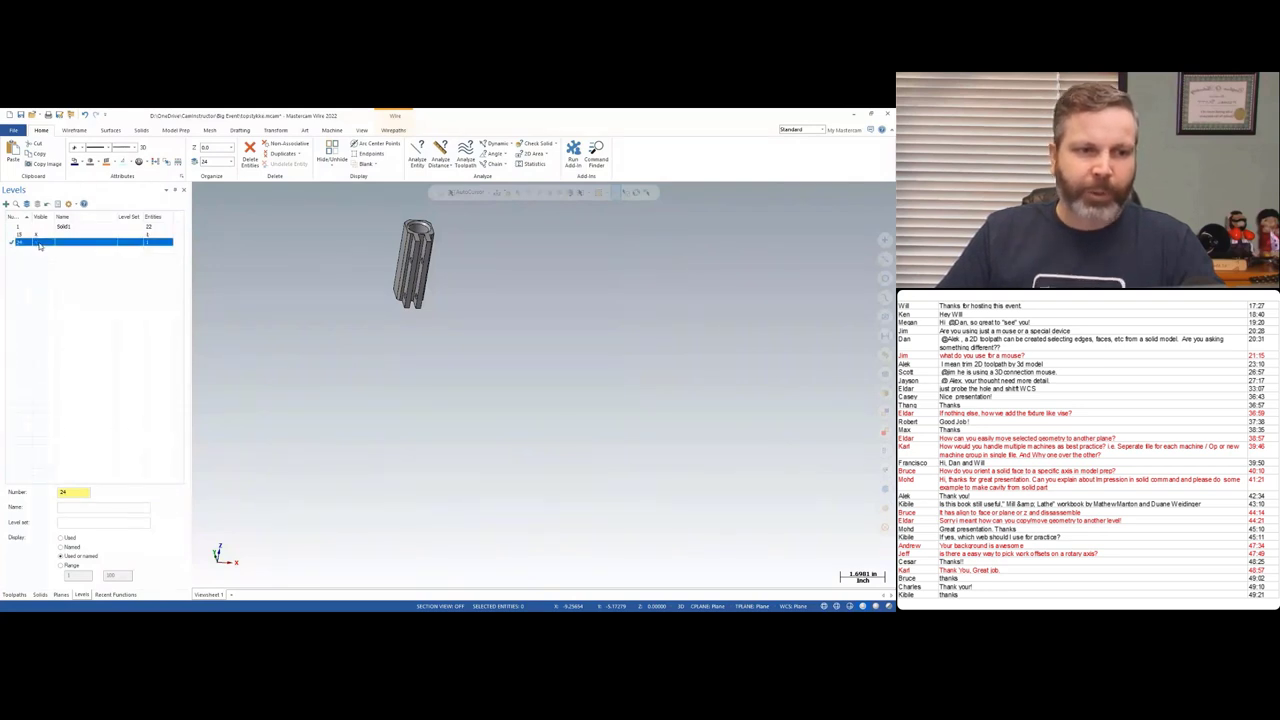
- Select the slotted solid, bring up its attribute and level options for viewing, and close them without changes
left_click(93, 236)
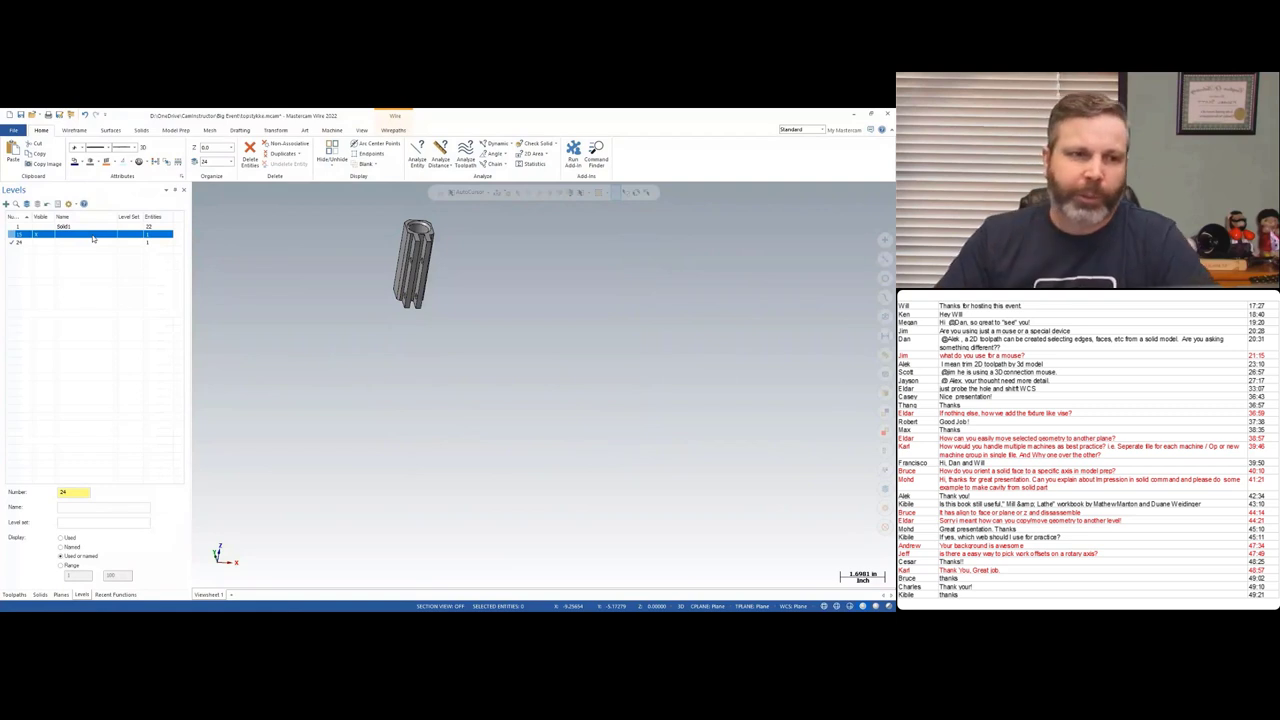
left_click(390, 270)
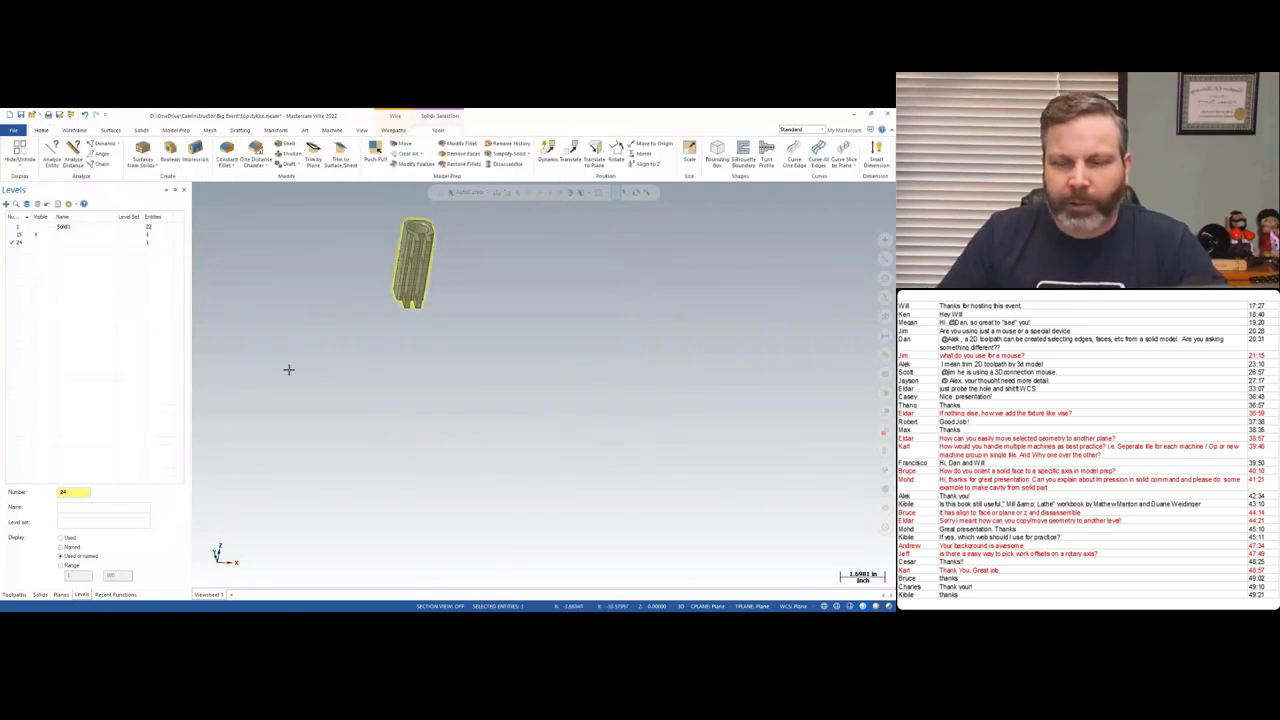
right_click(491, 251)
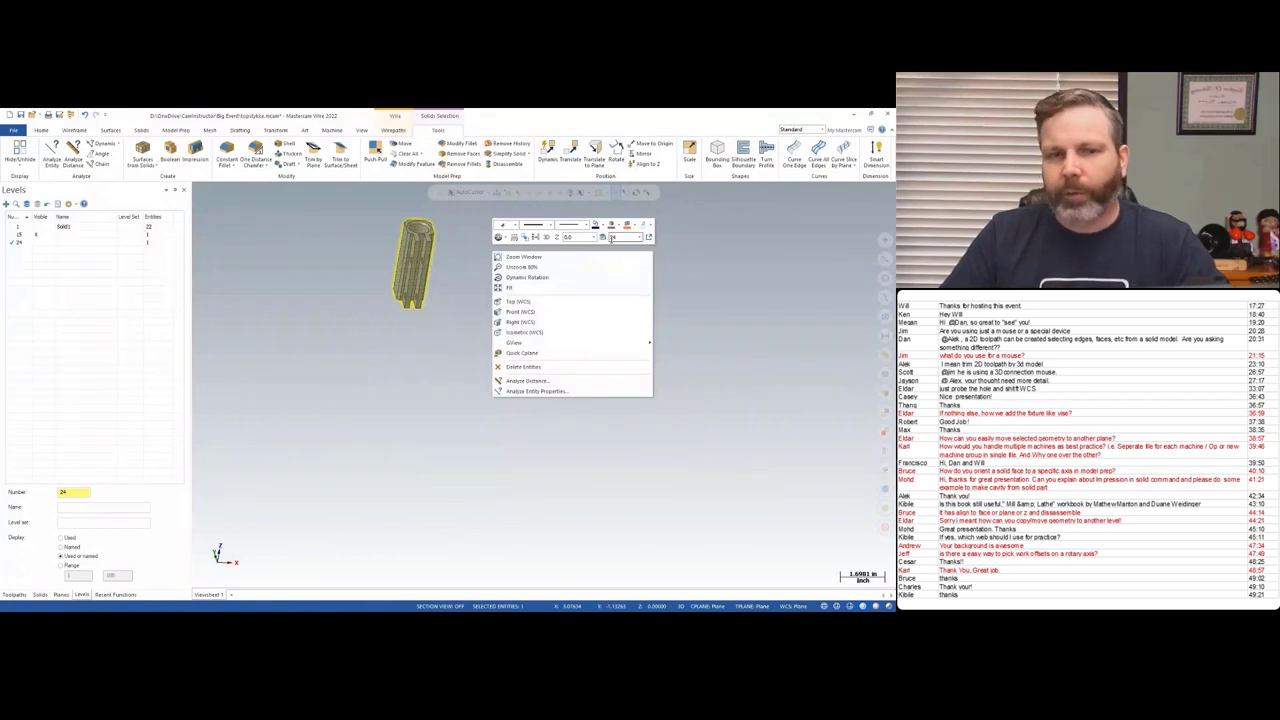
left_click(432, 362)
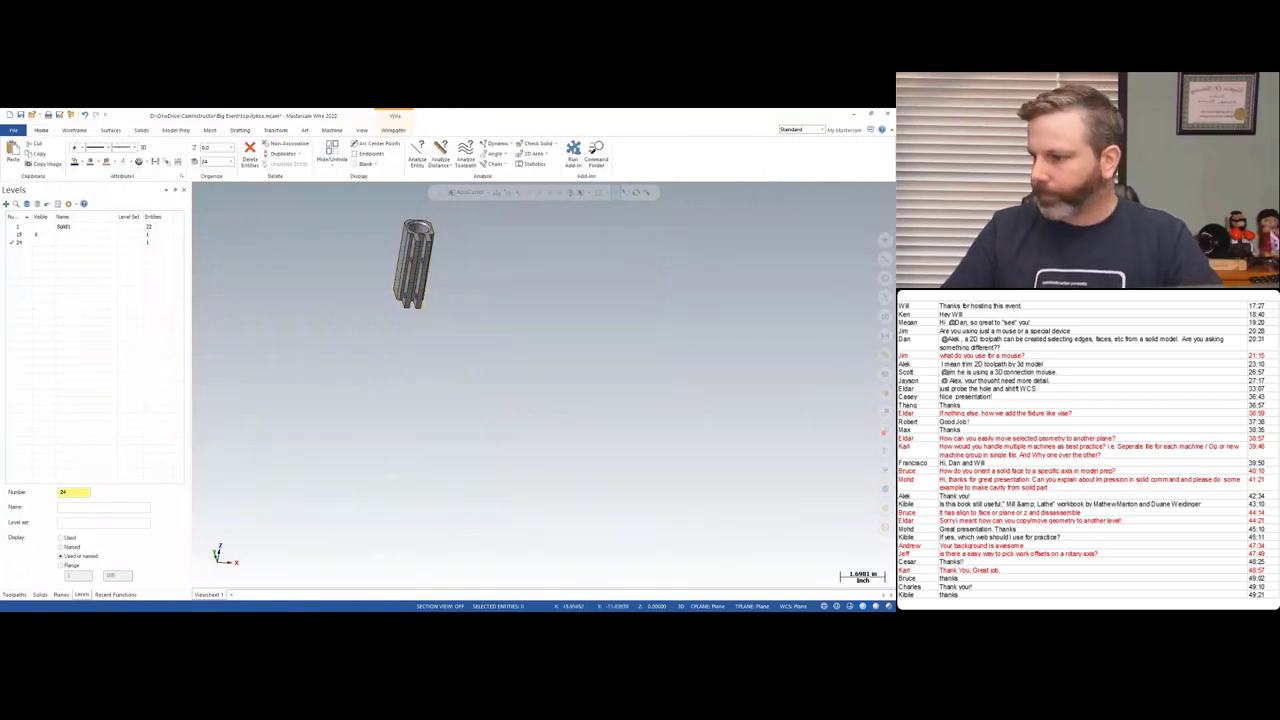